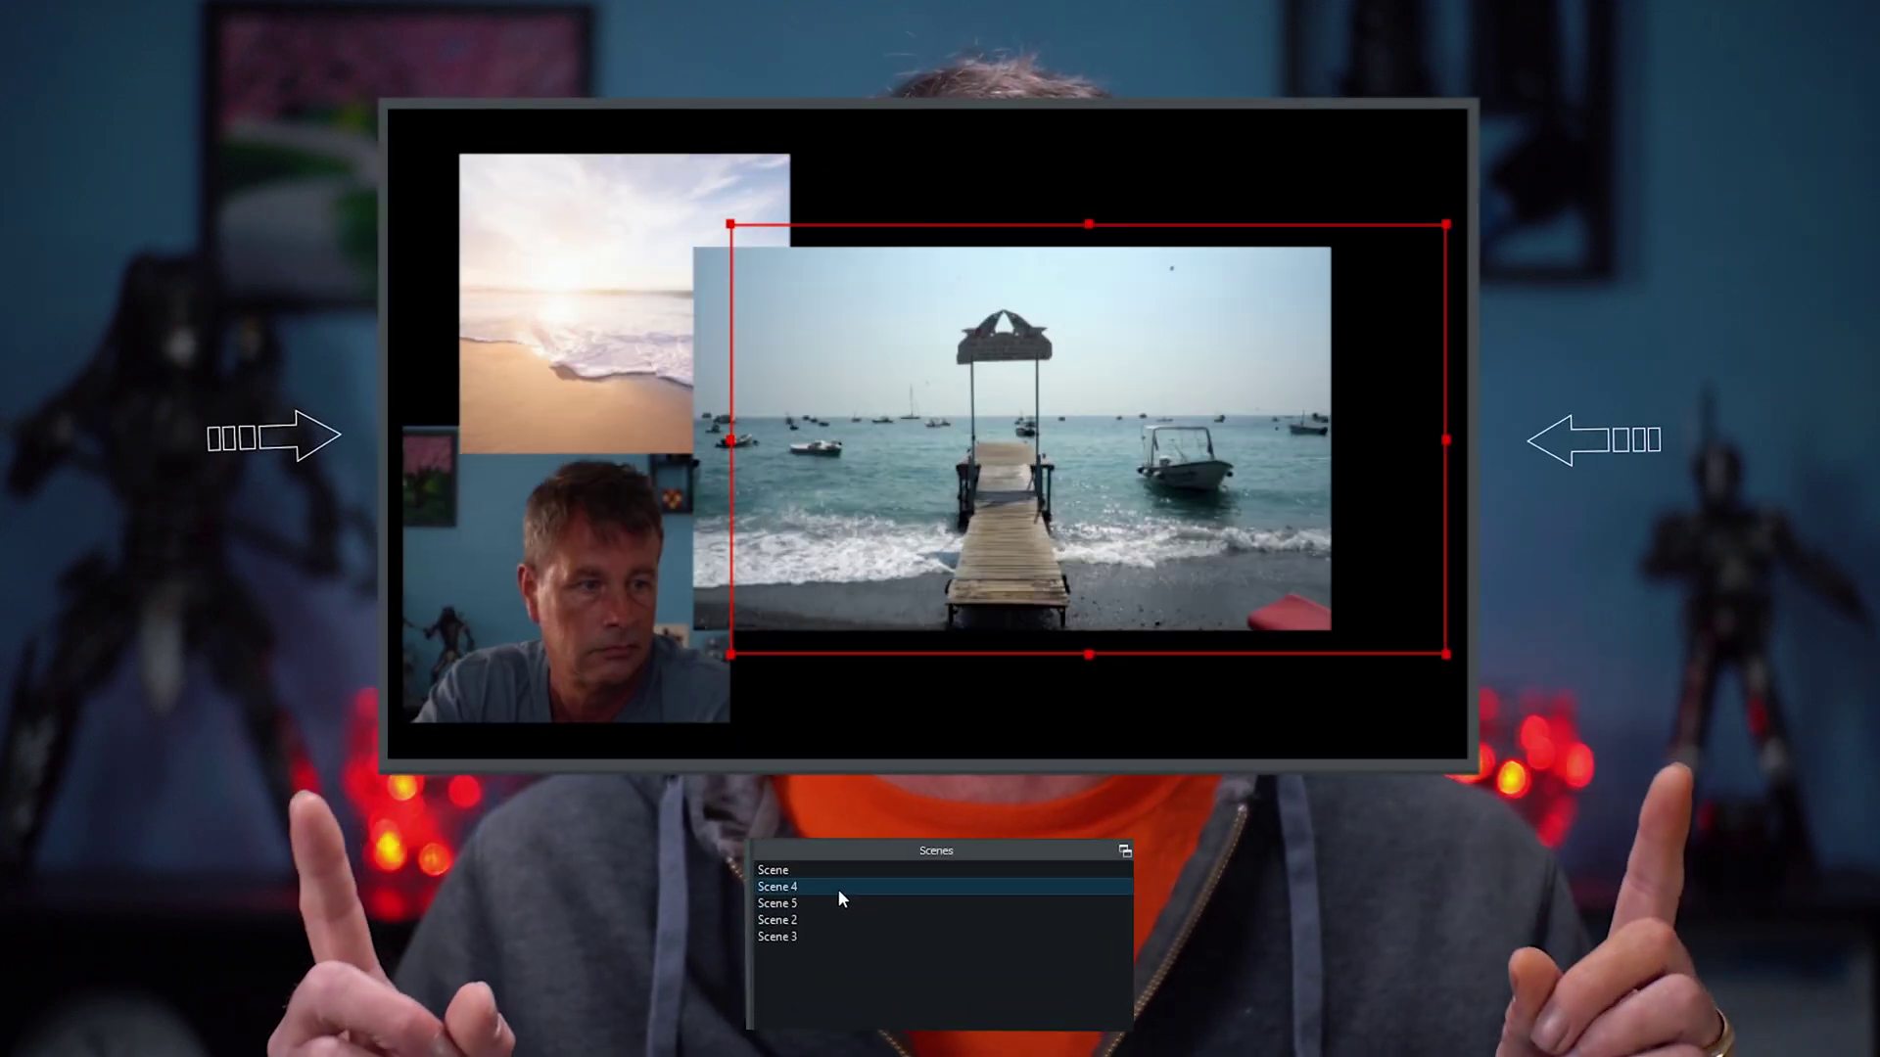
{"action": "left_click", "coordinate": [830, 869]}
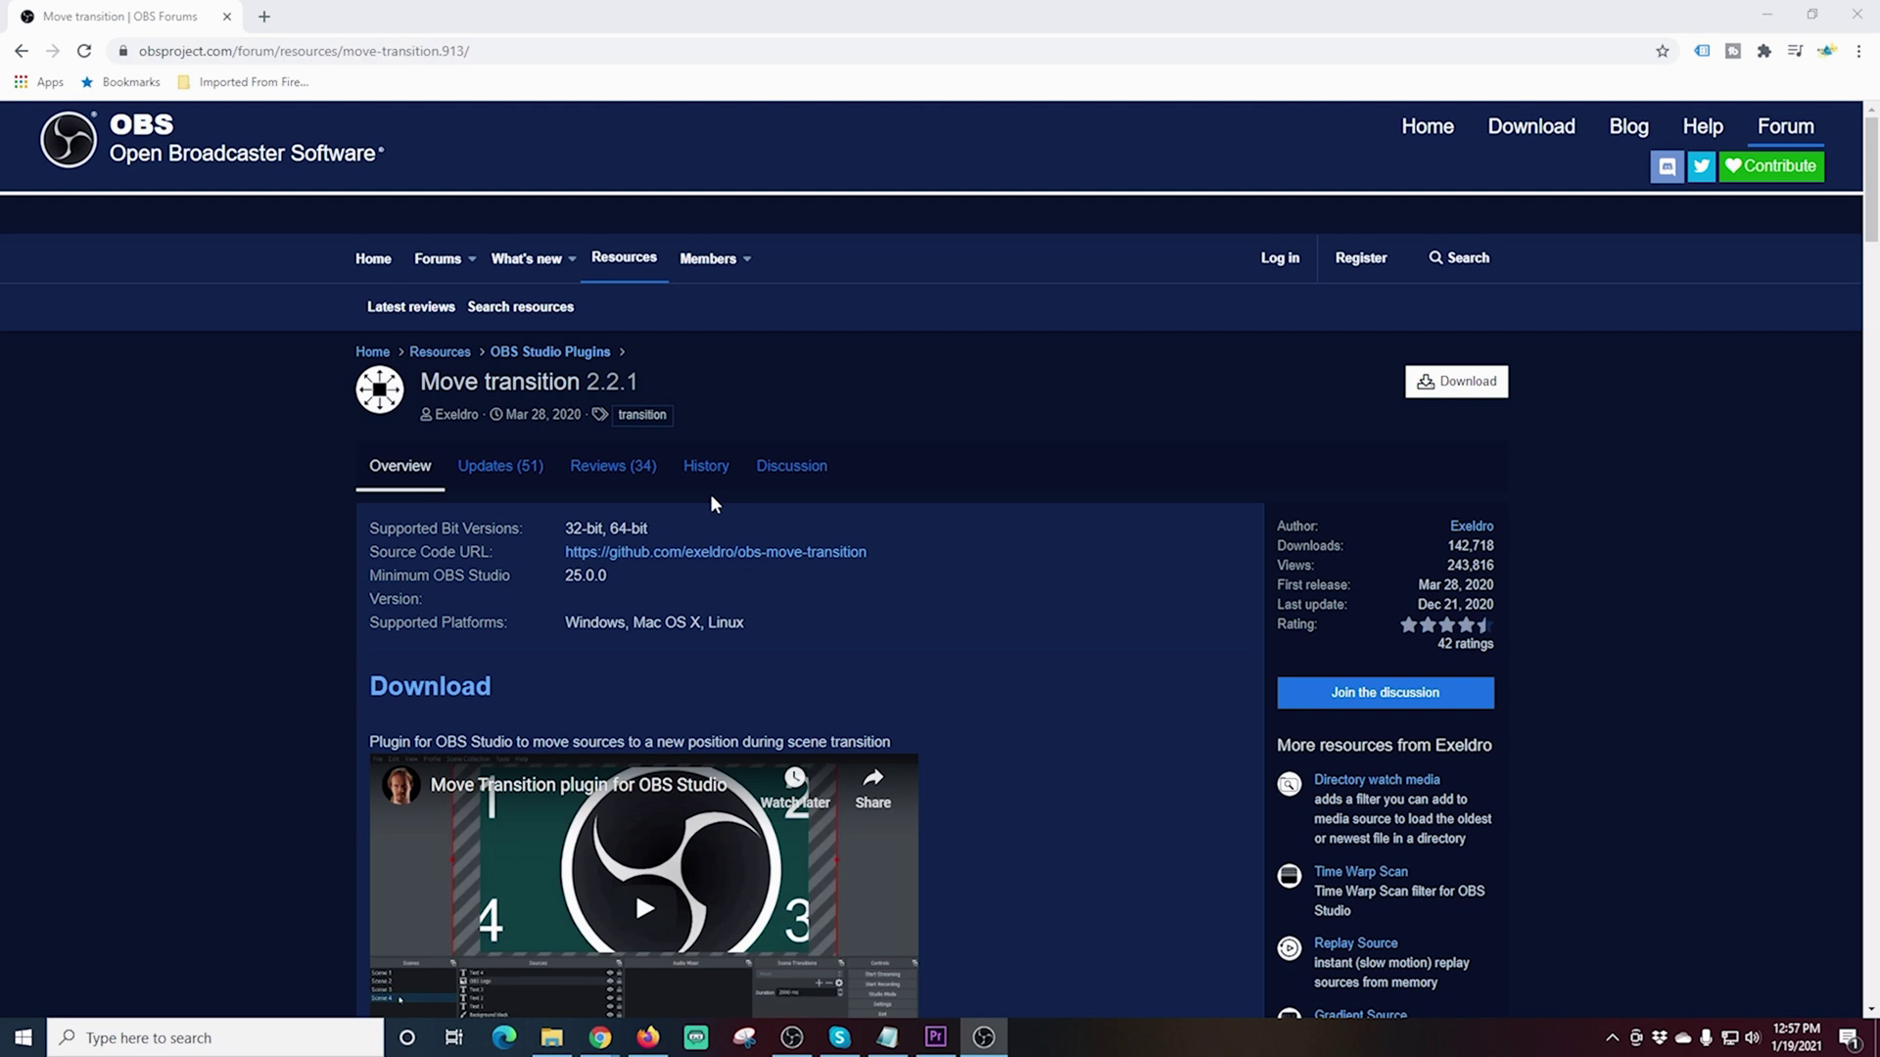
- Download the move-transition-2.2.1-windows-installer.zip file from the Move transition plugin page and dismiss the file chooser
{"action": "scroll", "coordinate": [711, 503], "scroll_direction": "down", "scroll_amount": 5}
{"action": "scroll", "coordinate": [1126, 695], "scroll_direction": "down", "scroll_amount": 8}
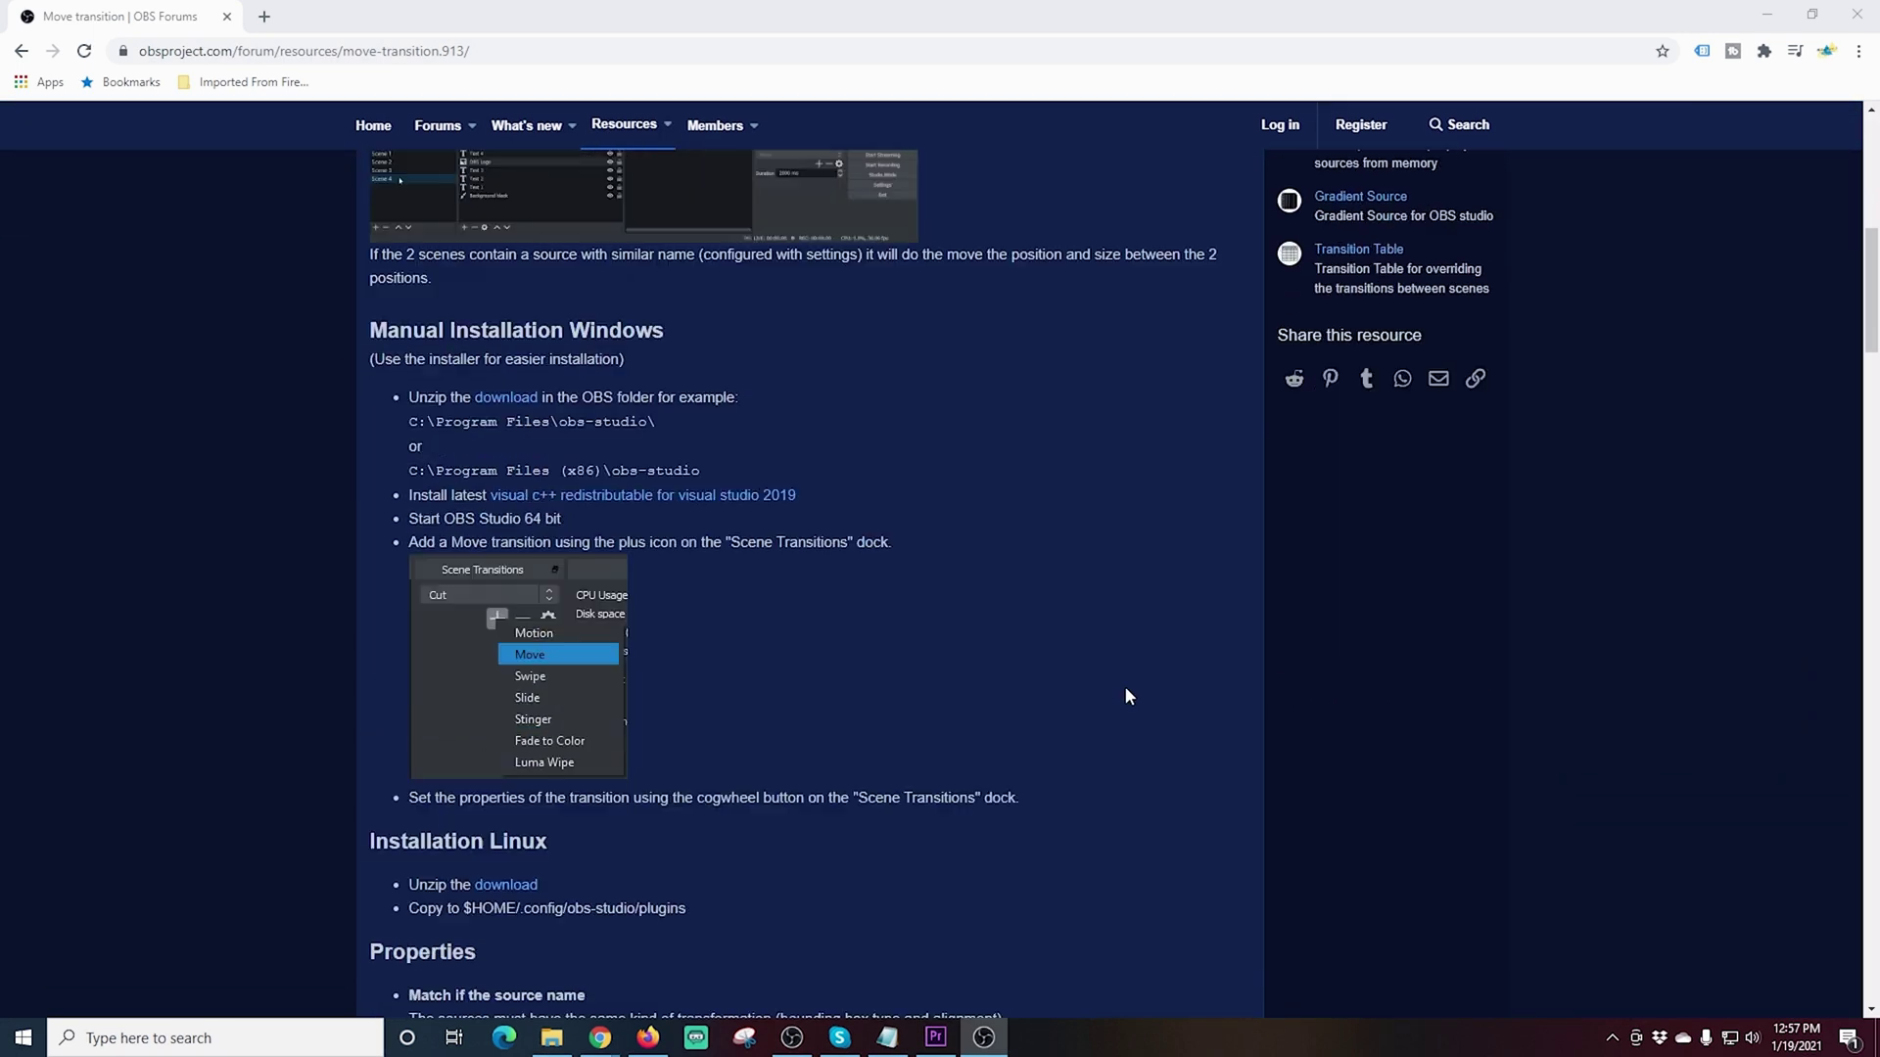
{"action": "scroll", "coordinate": [1126, 695], "scroll_direction": "up", "scroll_amount": 7}
{"action": "scroll", "coordinate": [1124, 696], "scroll_direction": "up", "scroll_amount": 7}
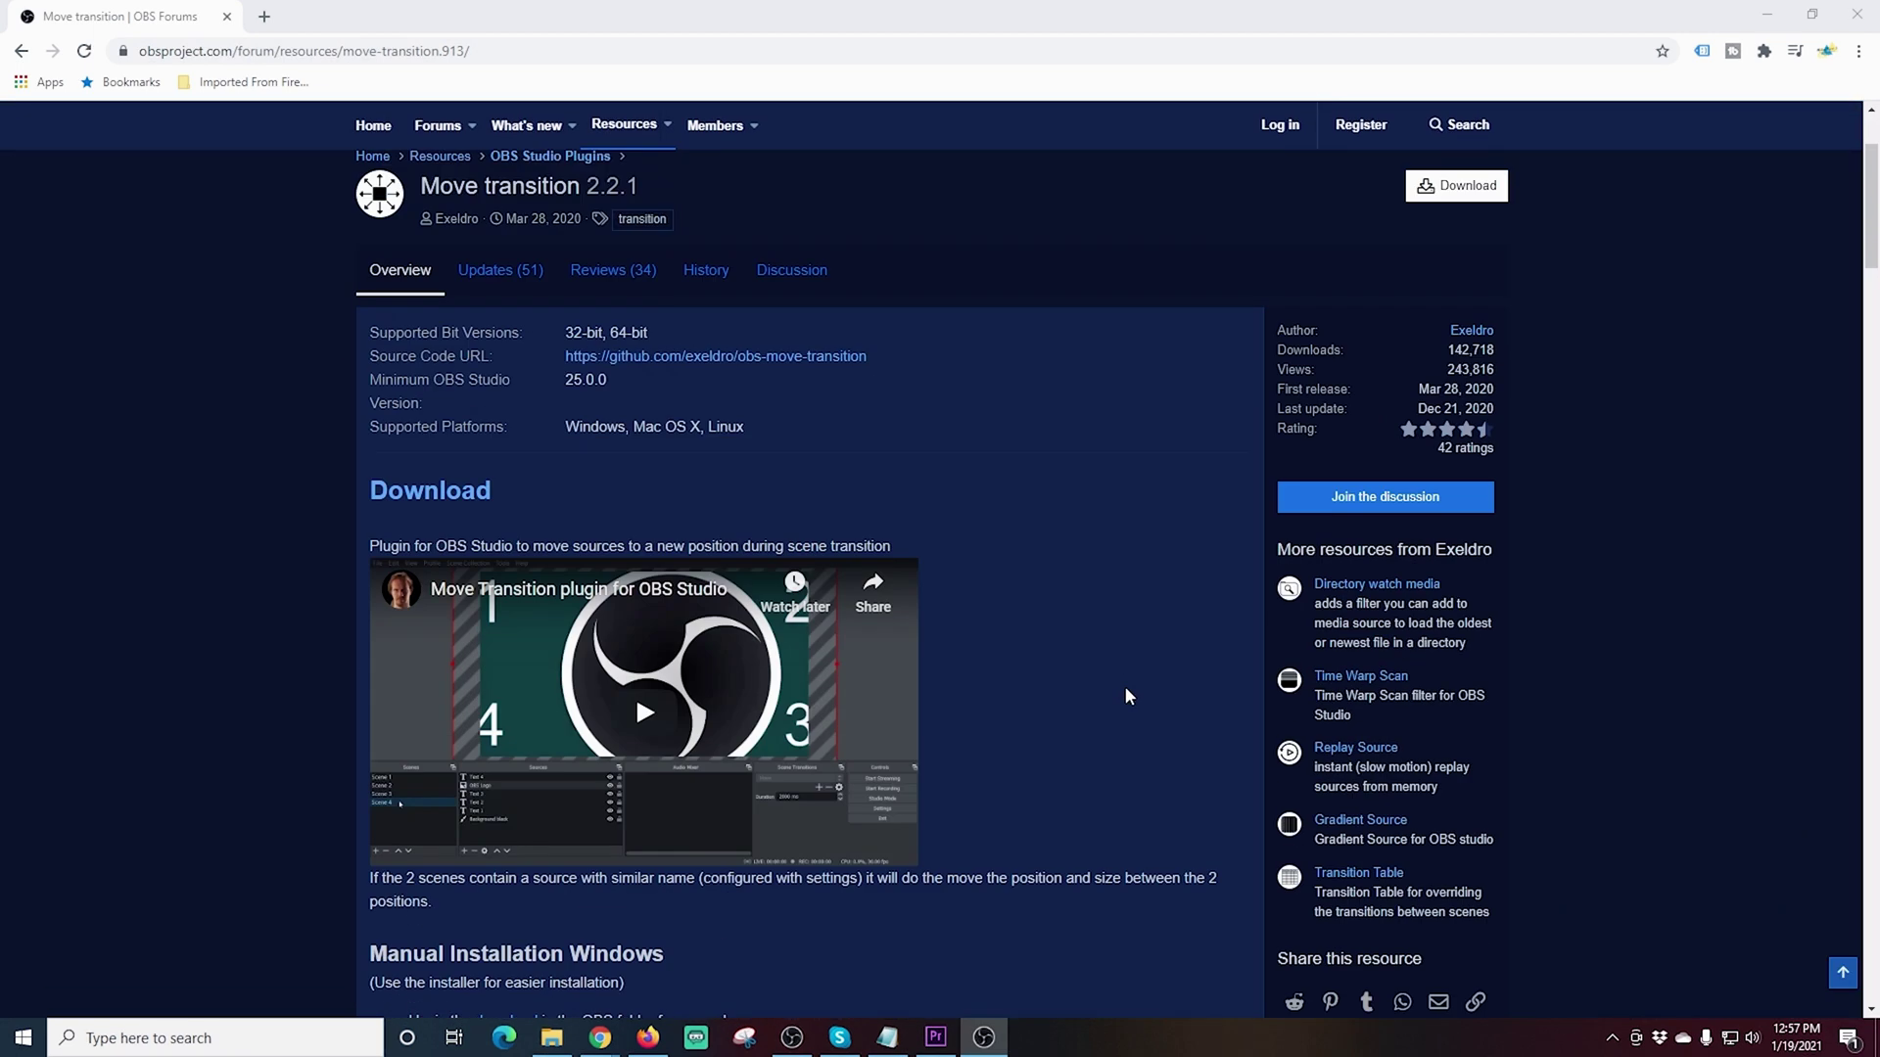
{"action": "left_click", "coordinate": [1460, 390]}
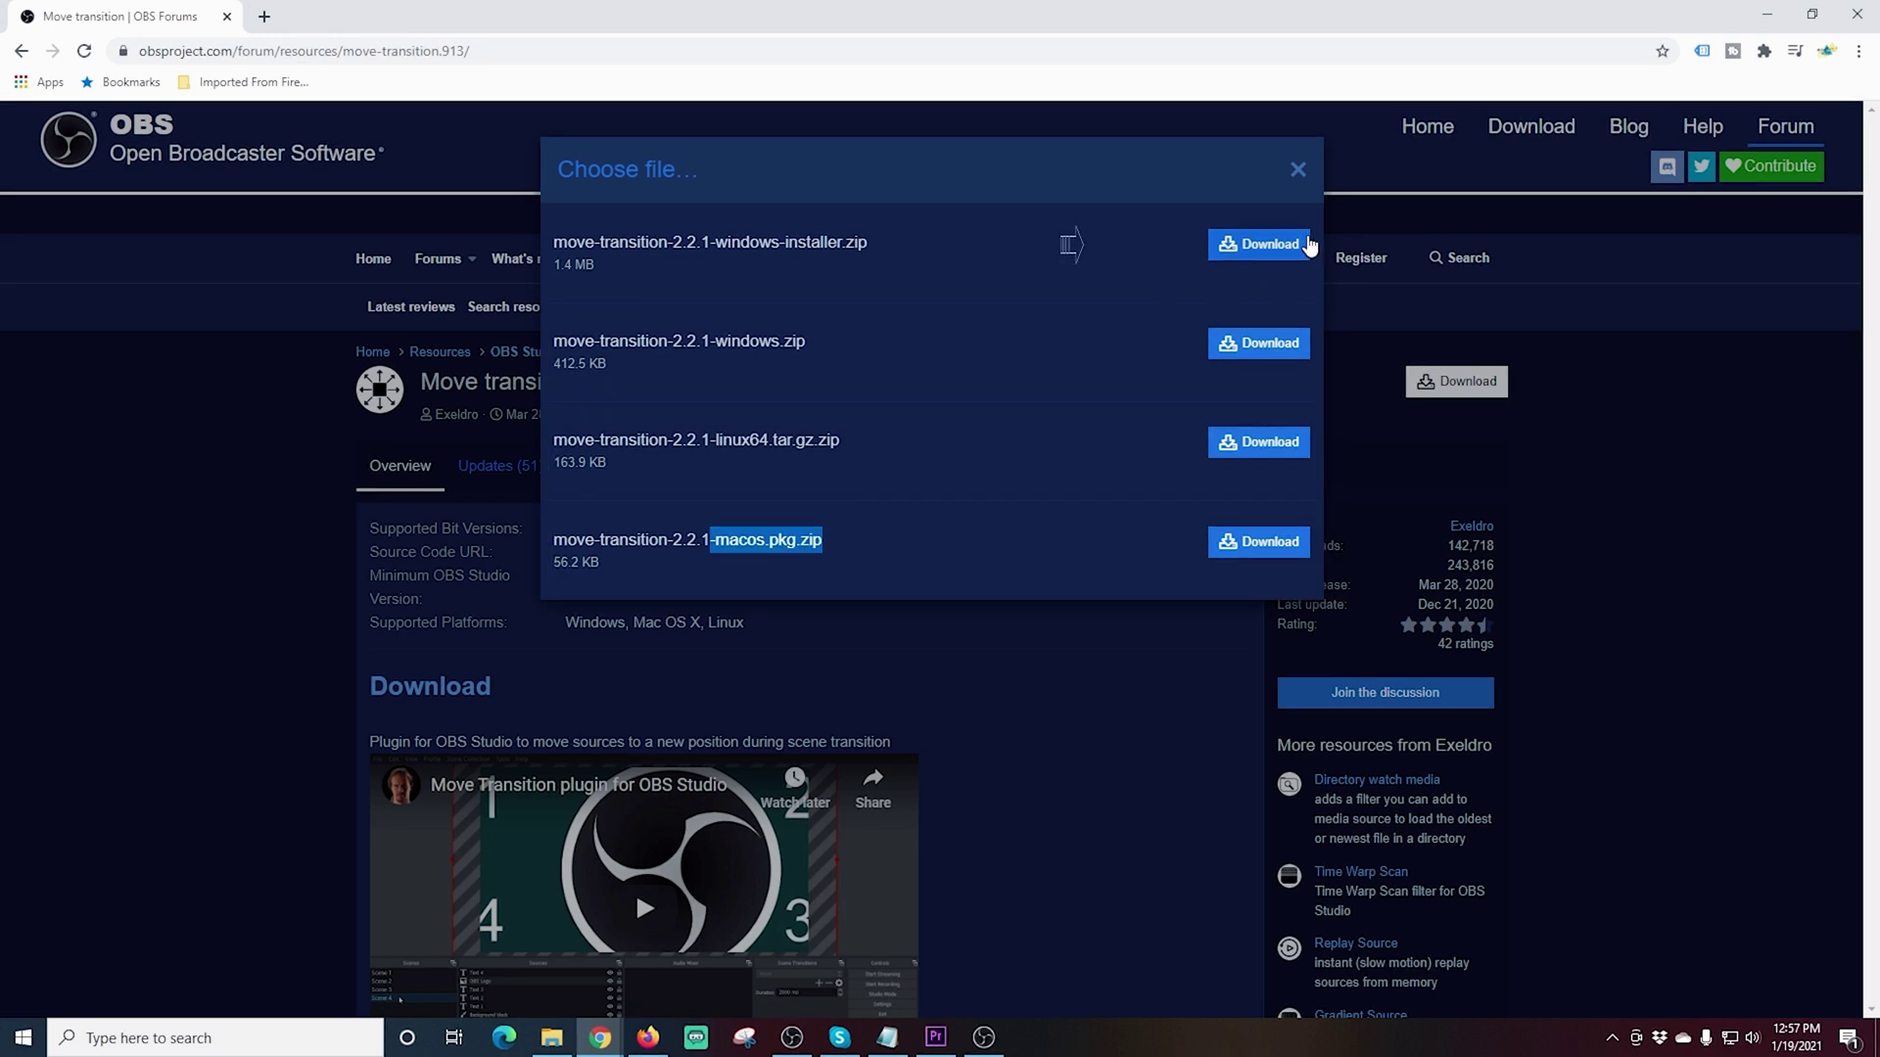
{"action": "left_click", "coordinate": [1269, 252]}
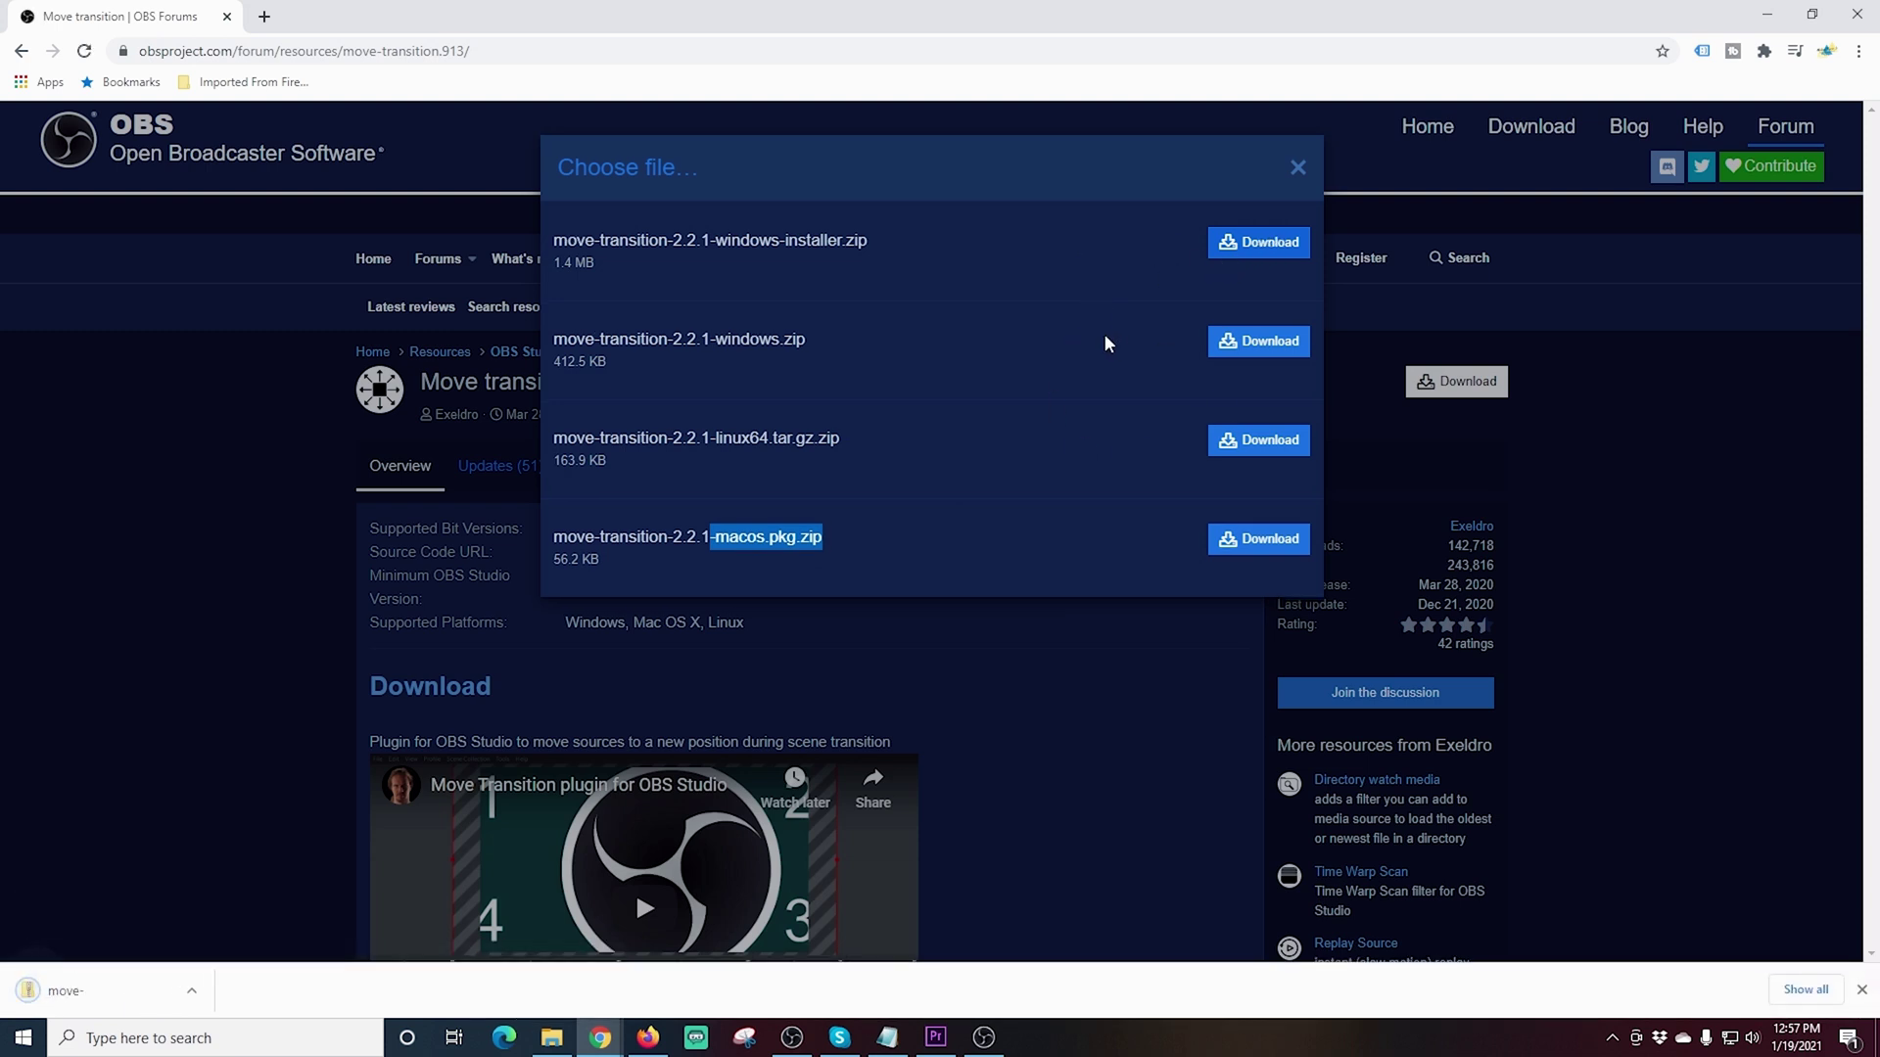
{"action": "left_click", "coordinate": [1297, 173]}
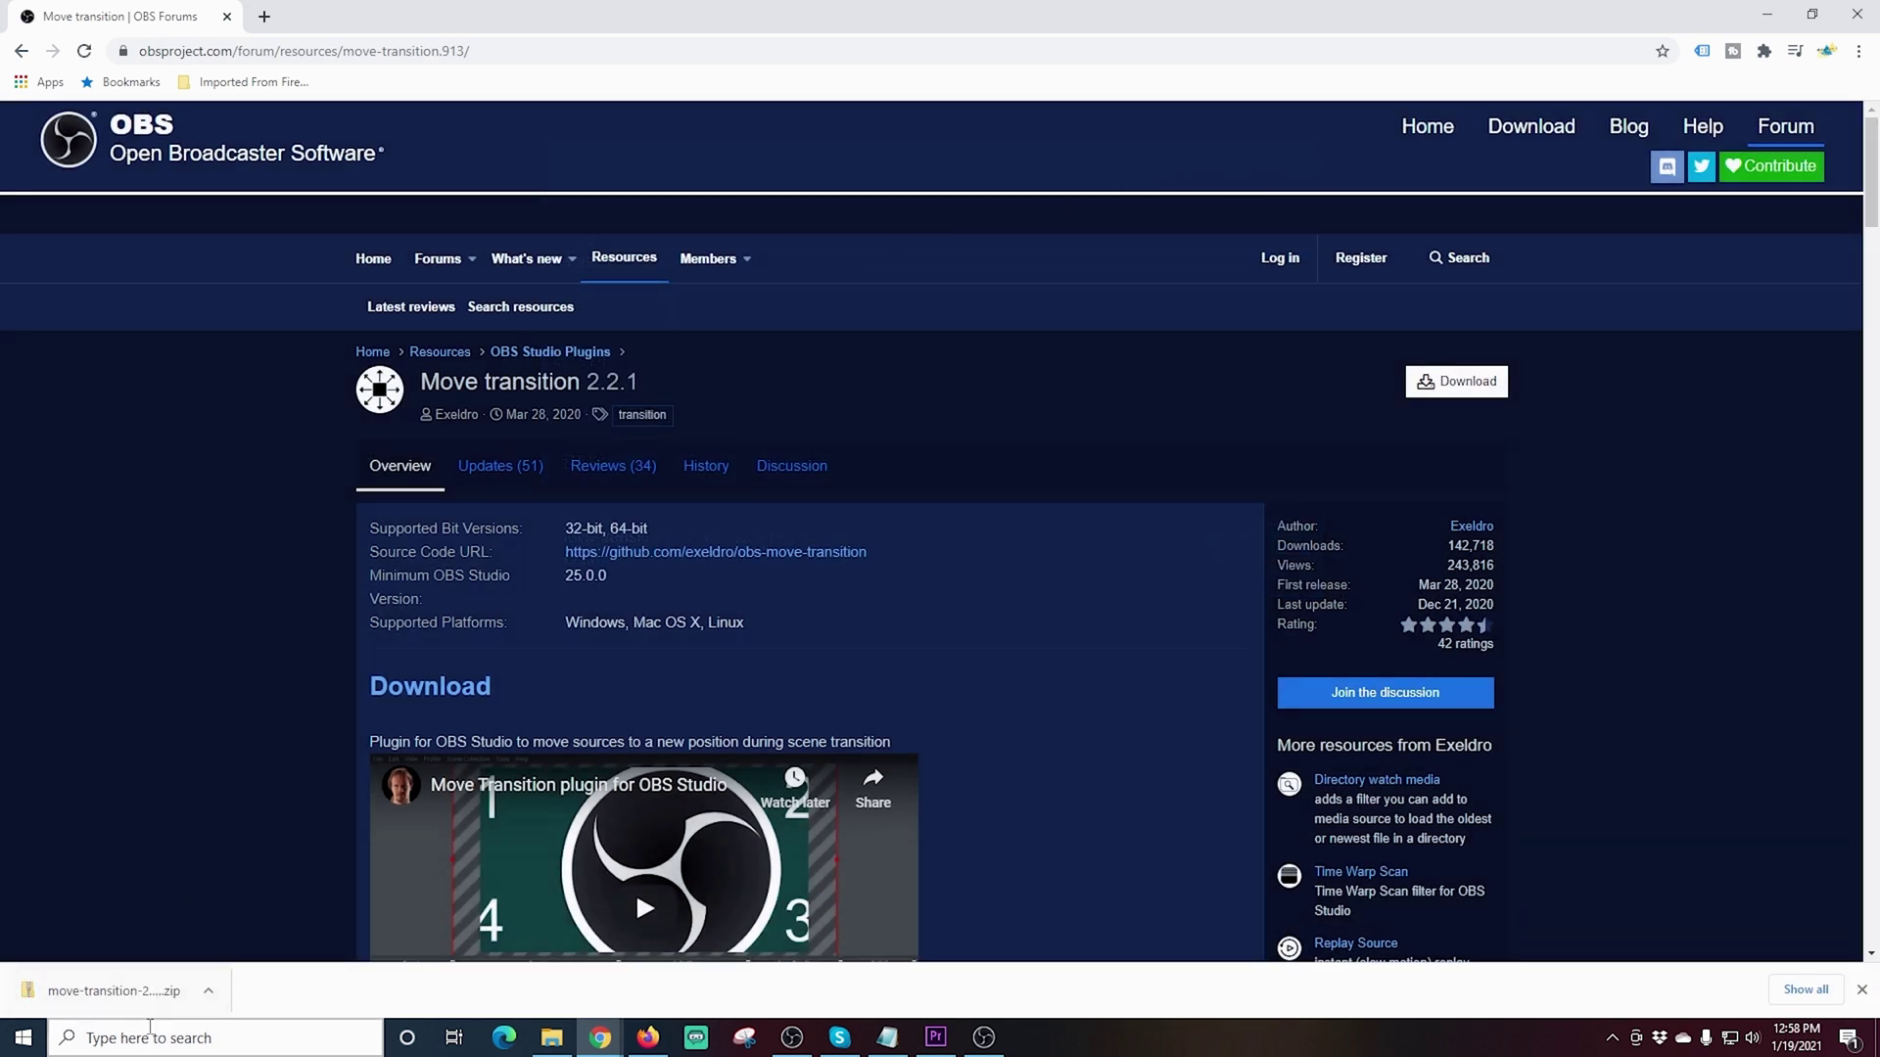
- Open the downloaded zip and run move-transition-installer, allowing it past the Windows SmartScreen block
{"action": "left_click", "coordinate": [174, 995]}
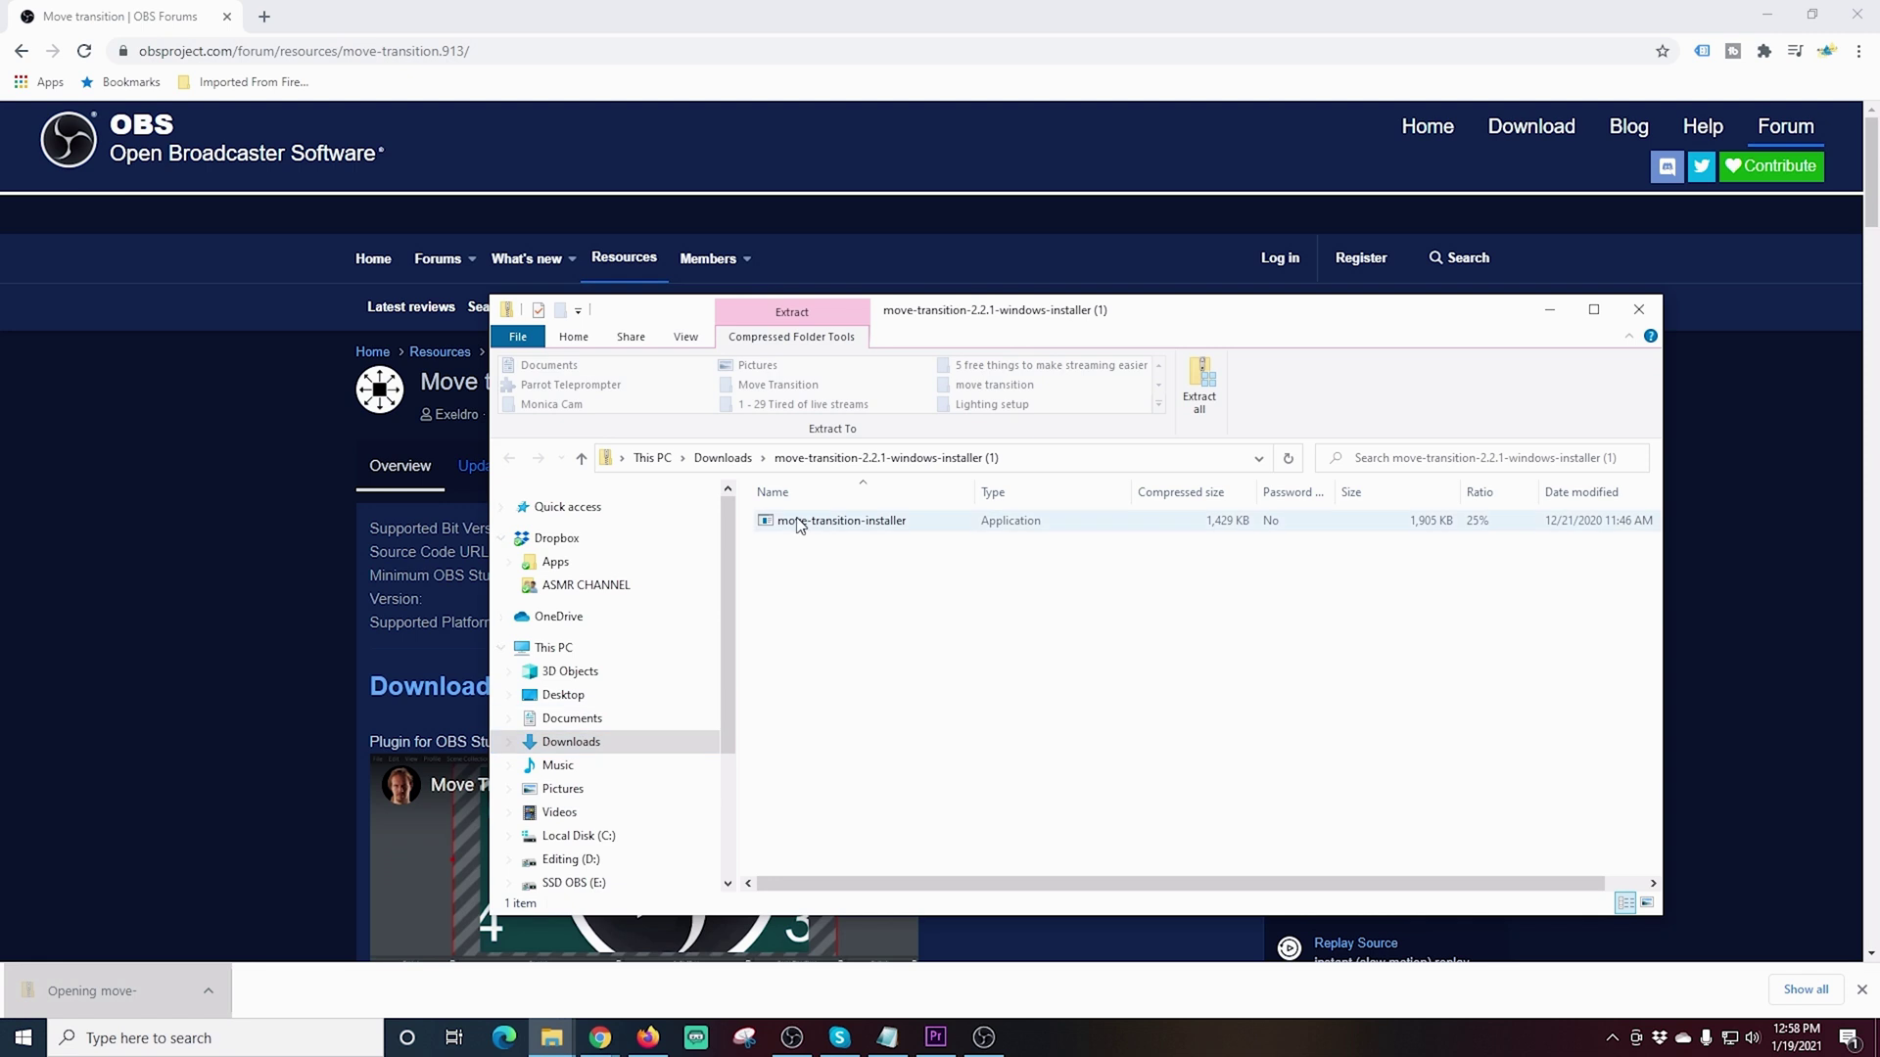
{"action": "double_click", "coordinate": [798, 529]}
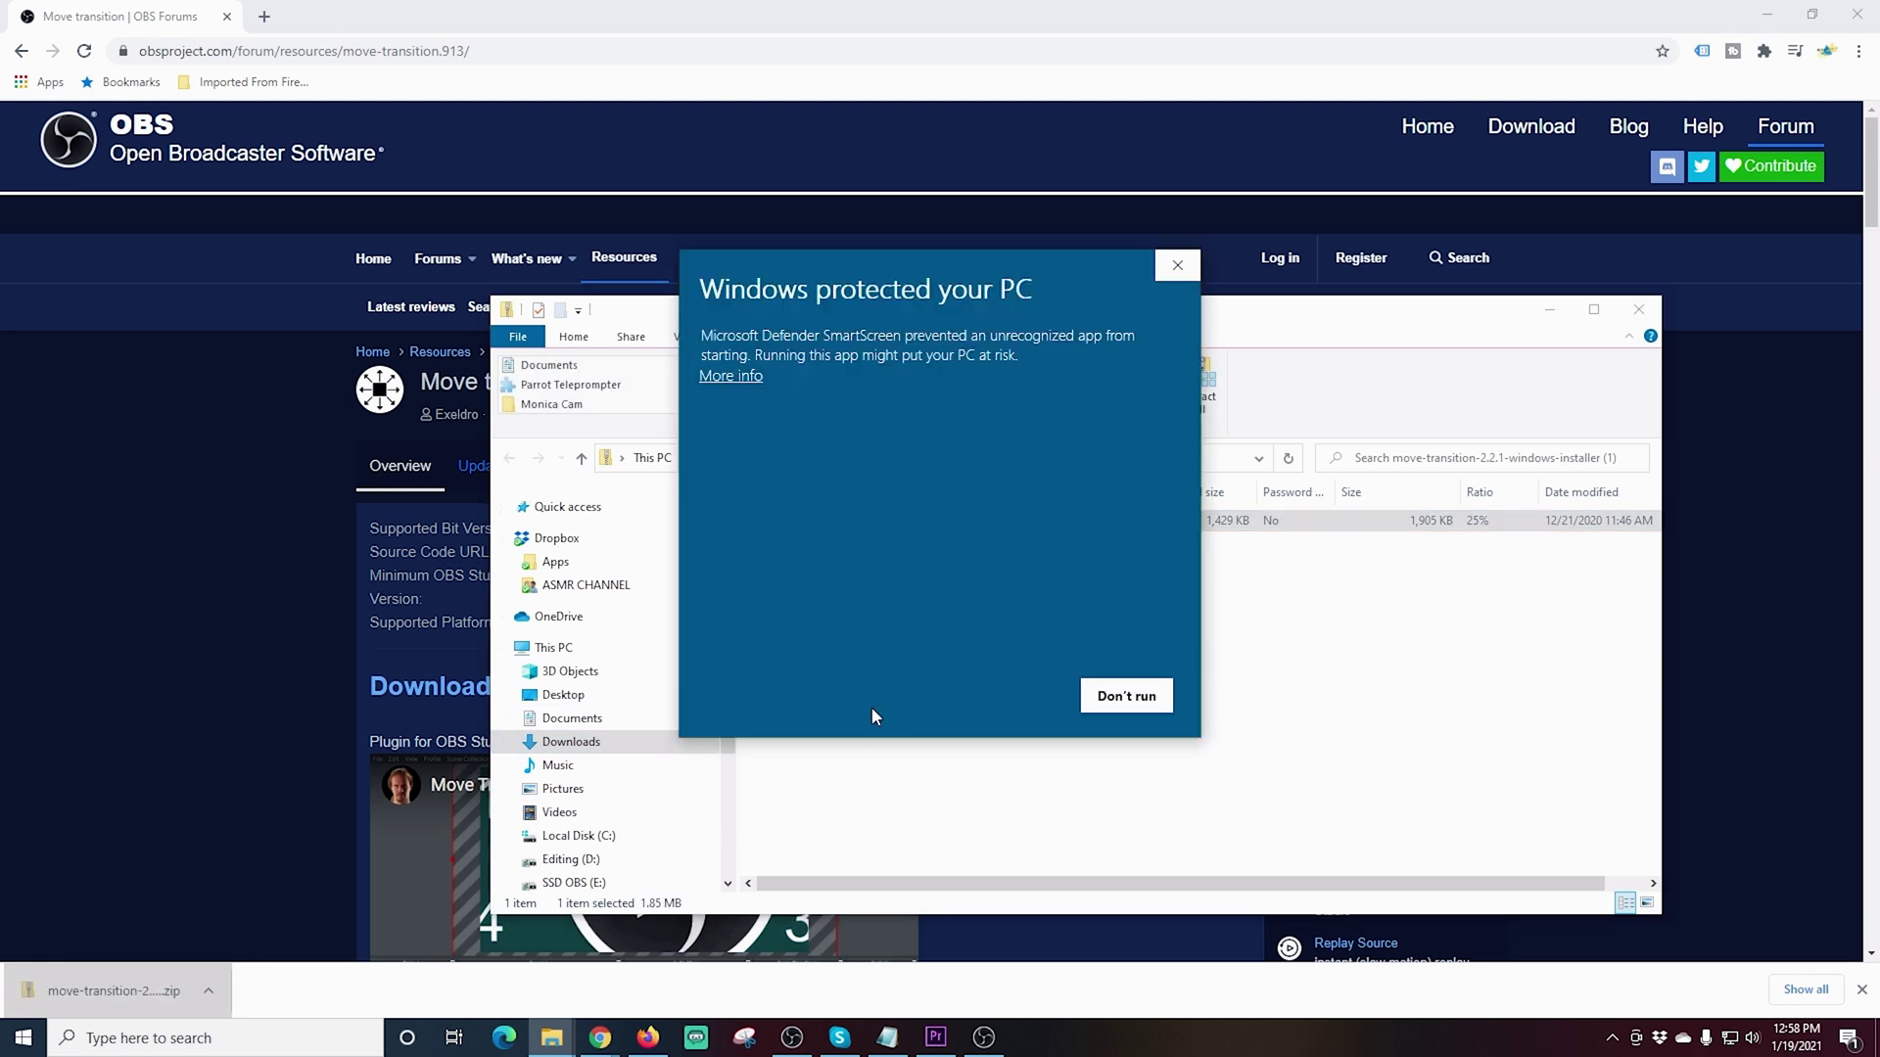
{"action": "left_click", "coordinate": [733, 377]}
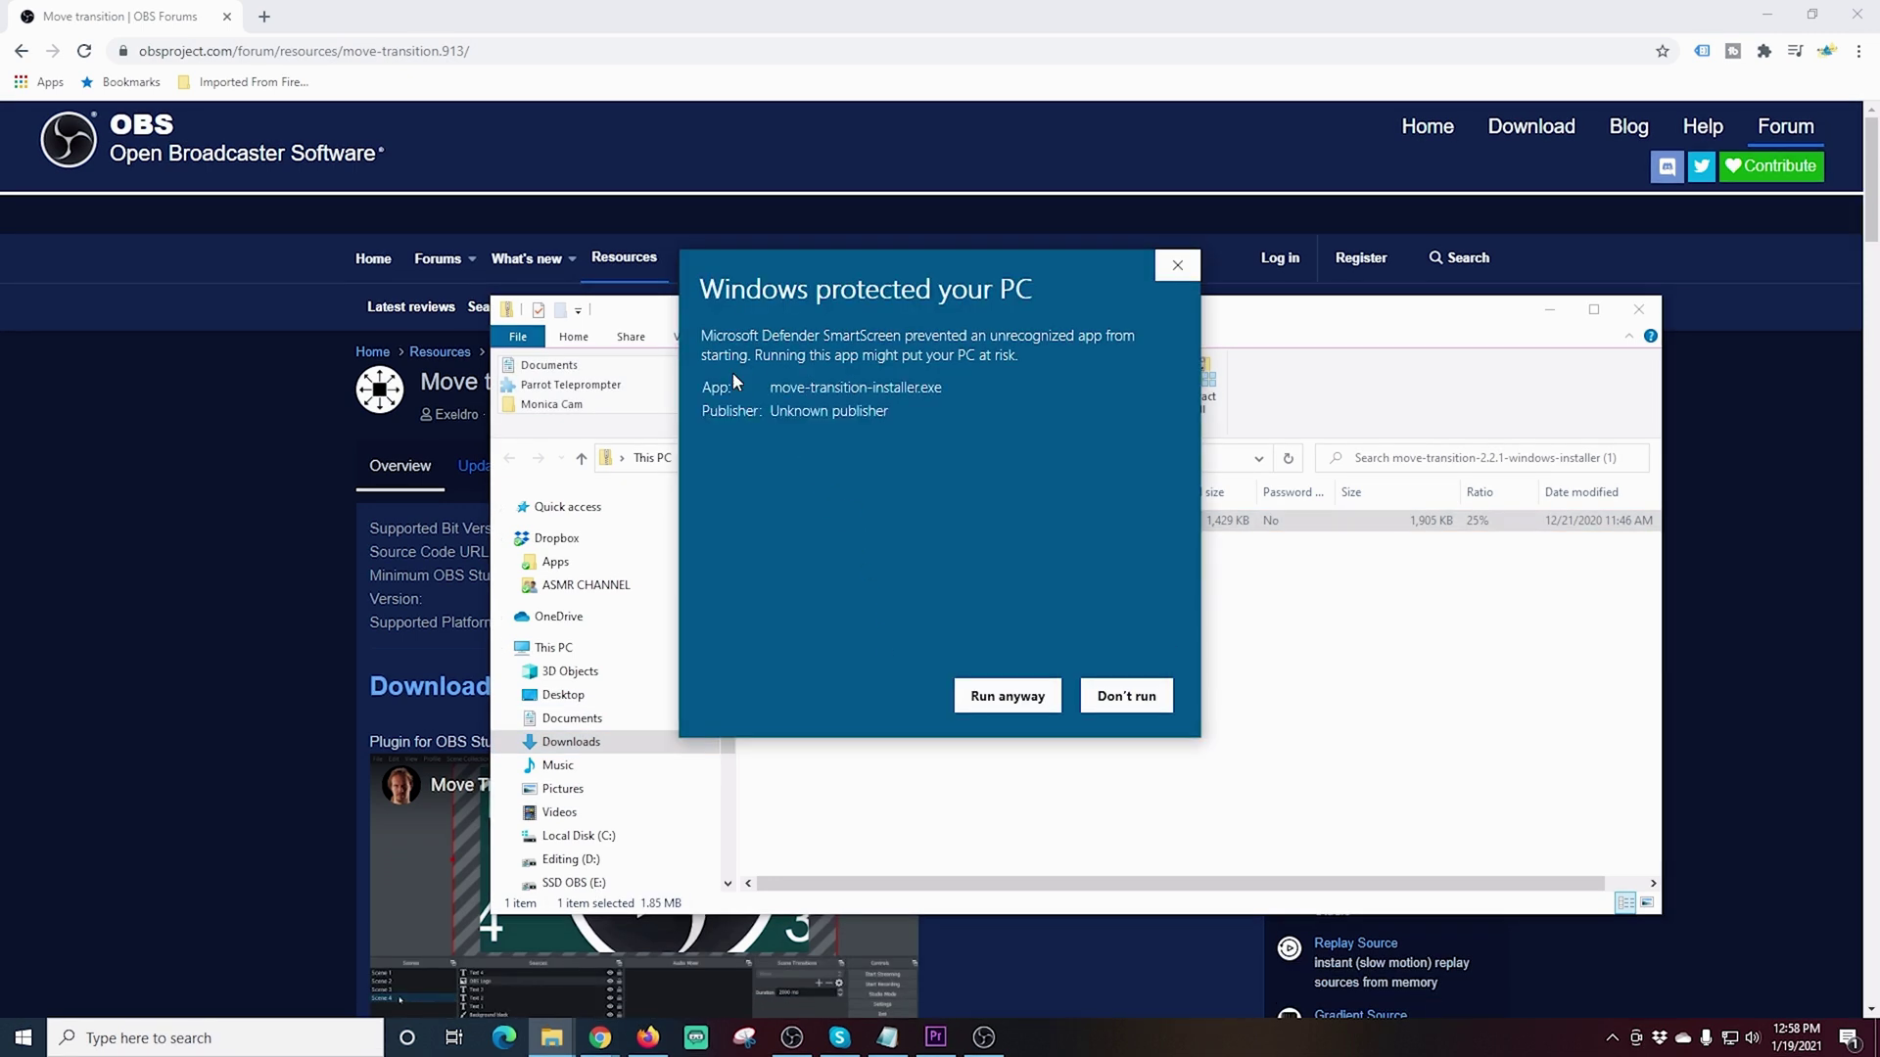
{"action": "left_click", "coordinate": [996, 701]}
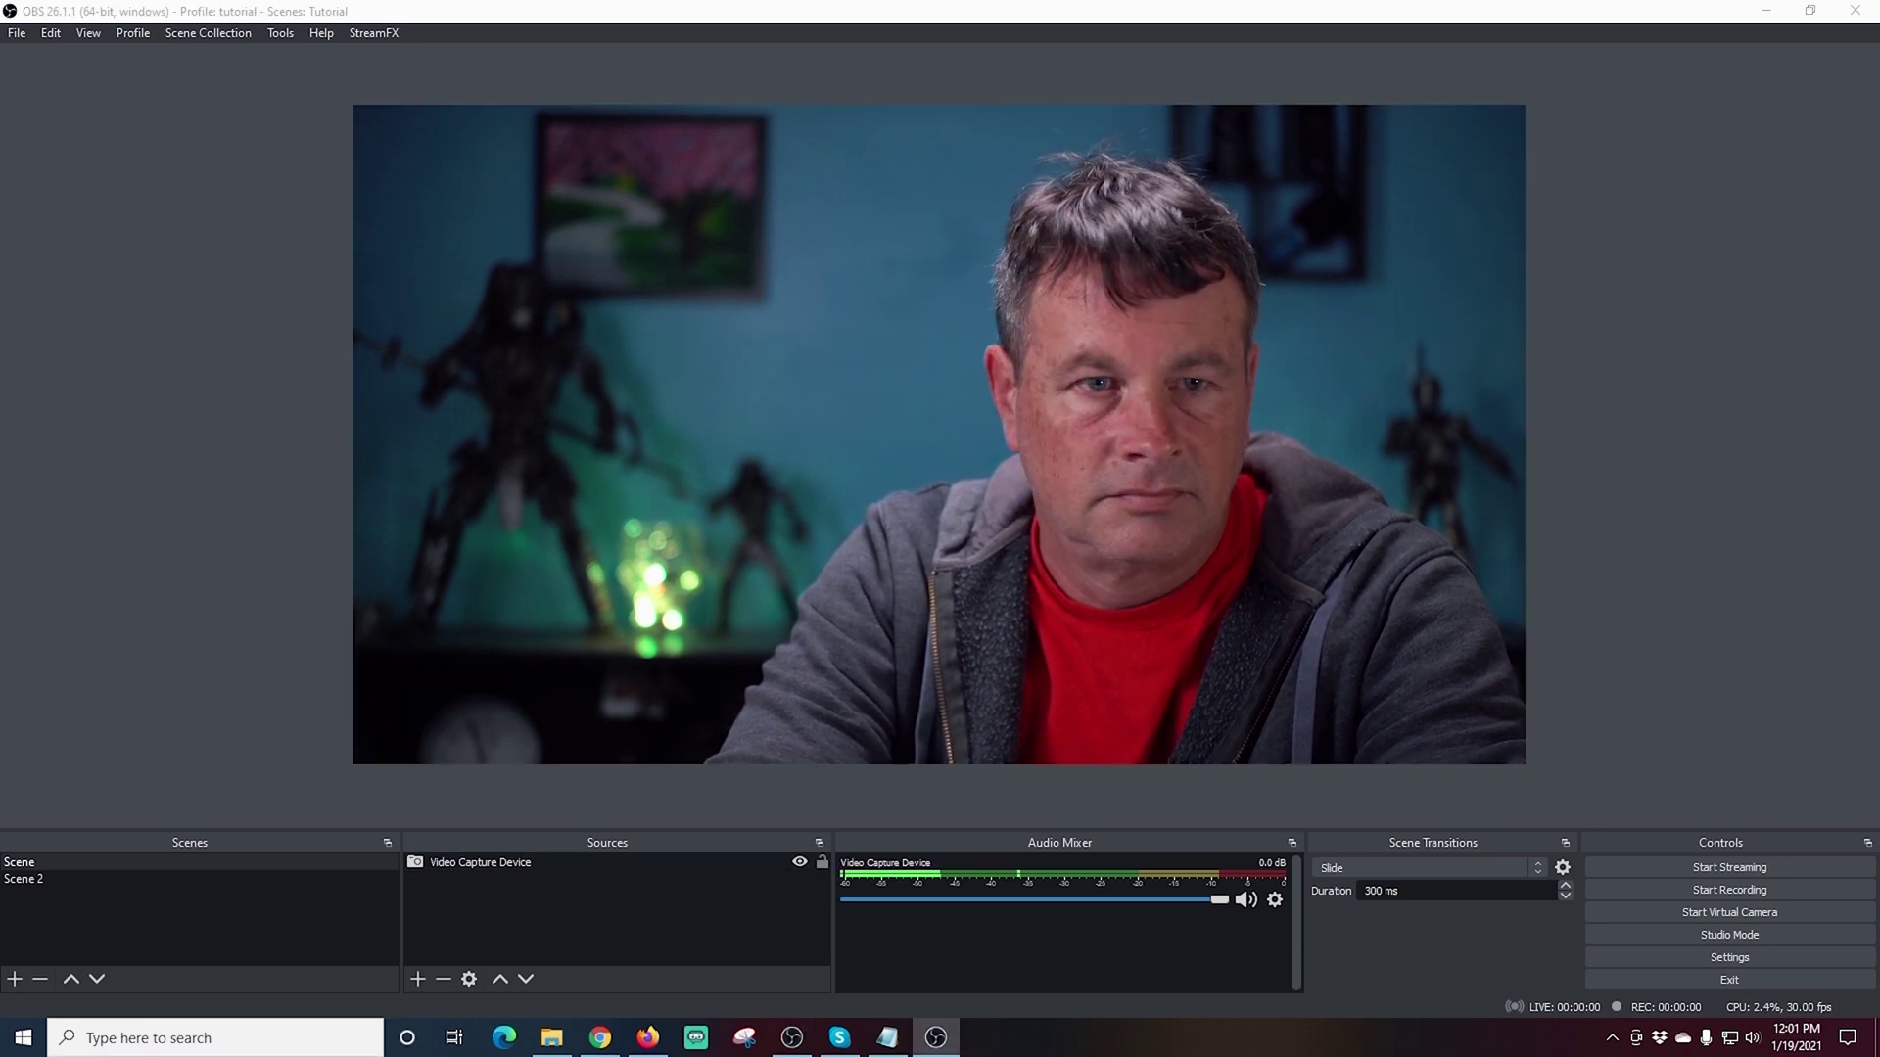
- Shrink the webcam source in the first scene, crop both its sides, and place it in the canvas's upper-left area
{"action": "left_click", "coordinate": [1474, 162]}
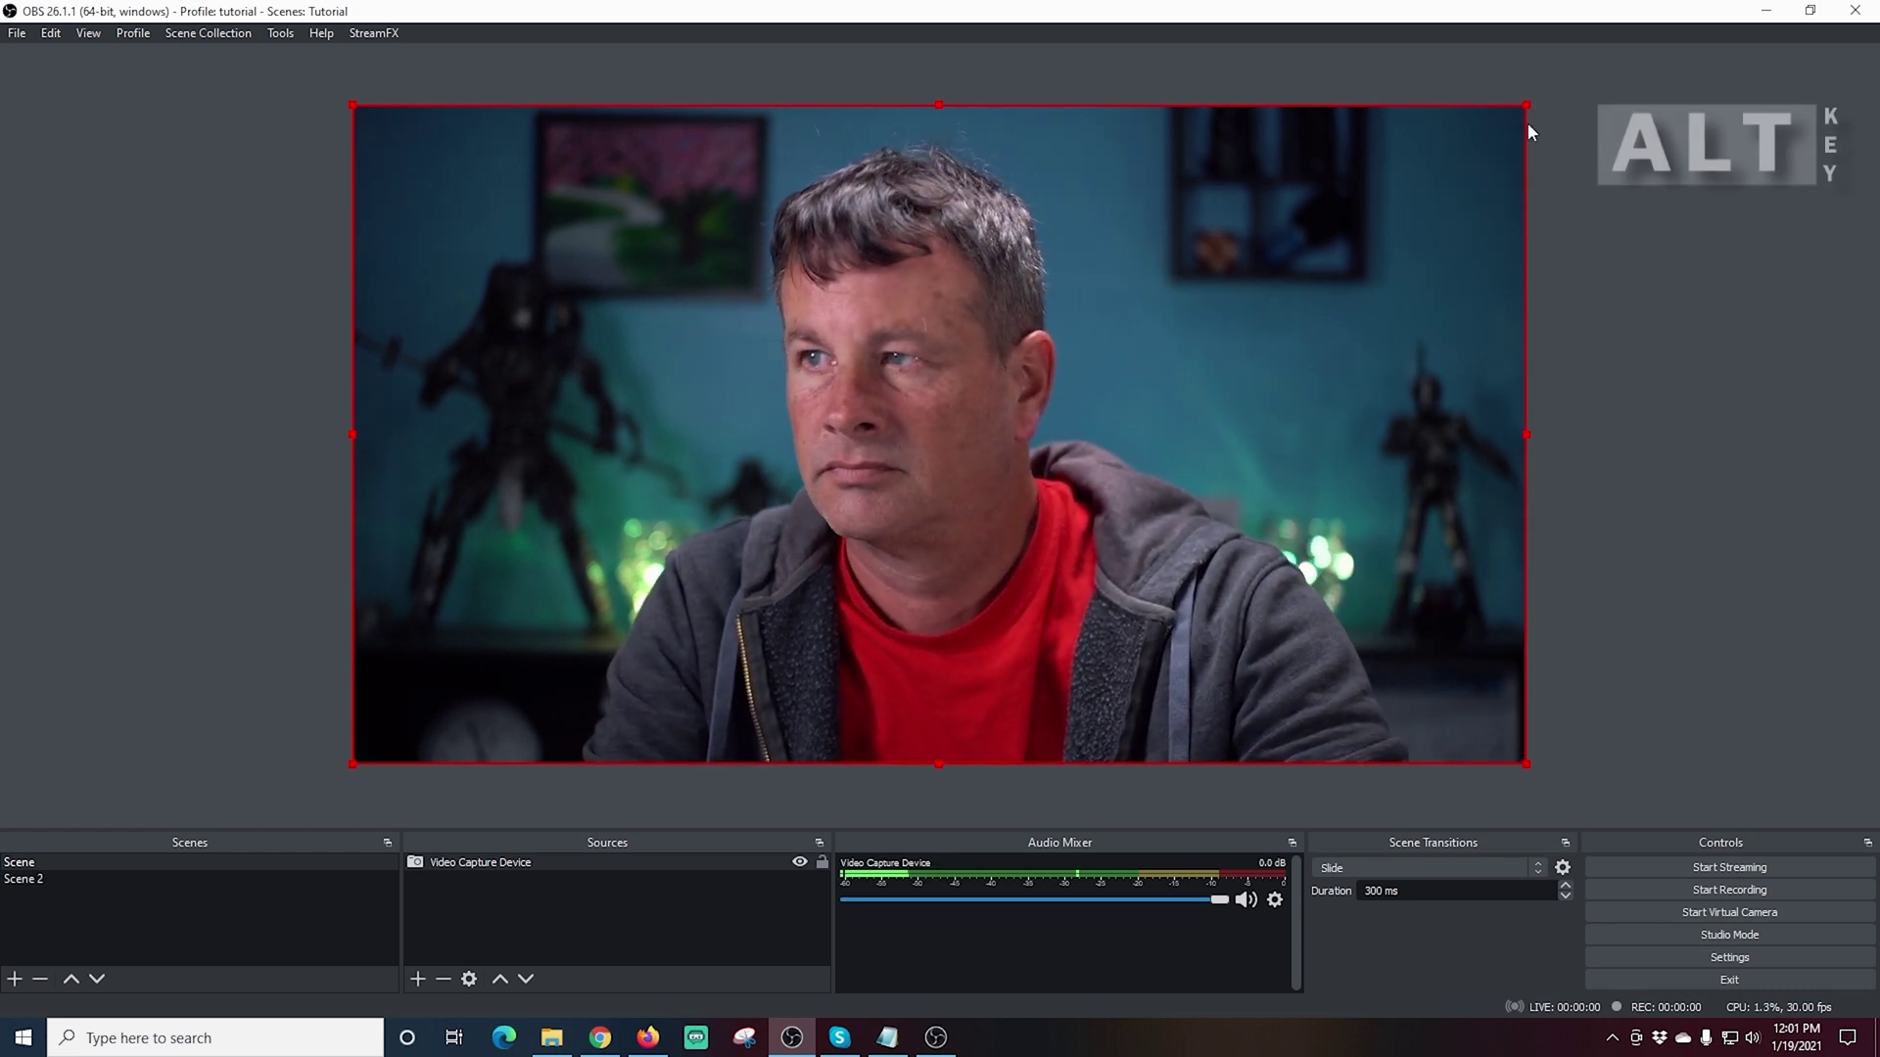
{"action": "left_click_drag", "start_coordinate": [1526, 105], "coordinate": [767, 654]}
{"action": "left_click_drag", "start_coordinate": [611, 656], "coordinate": [673, 432]}
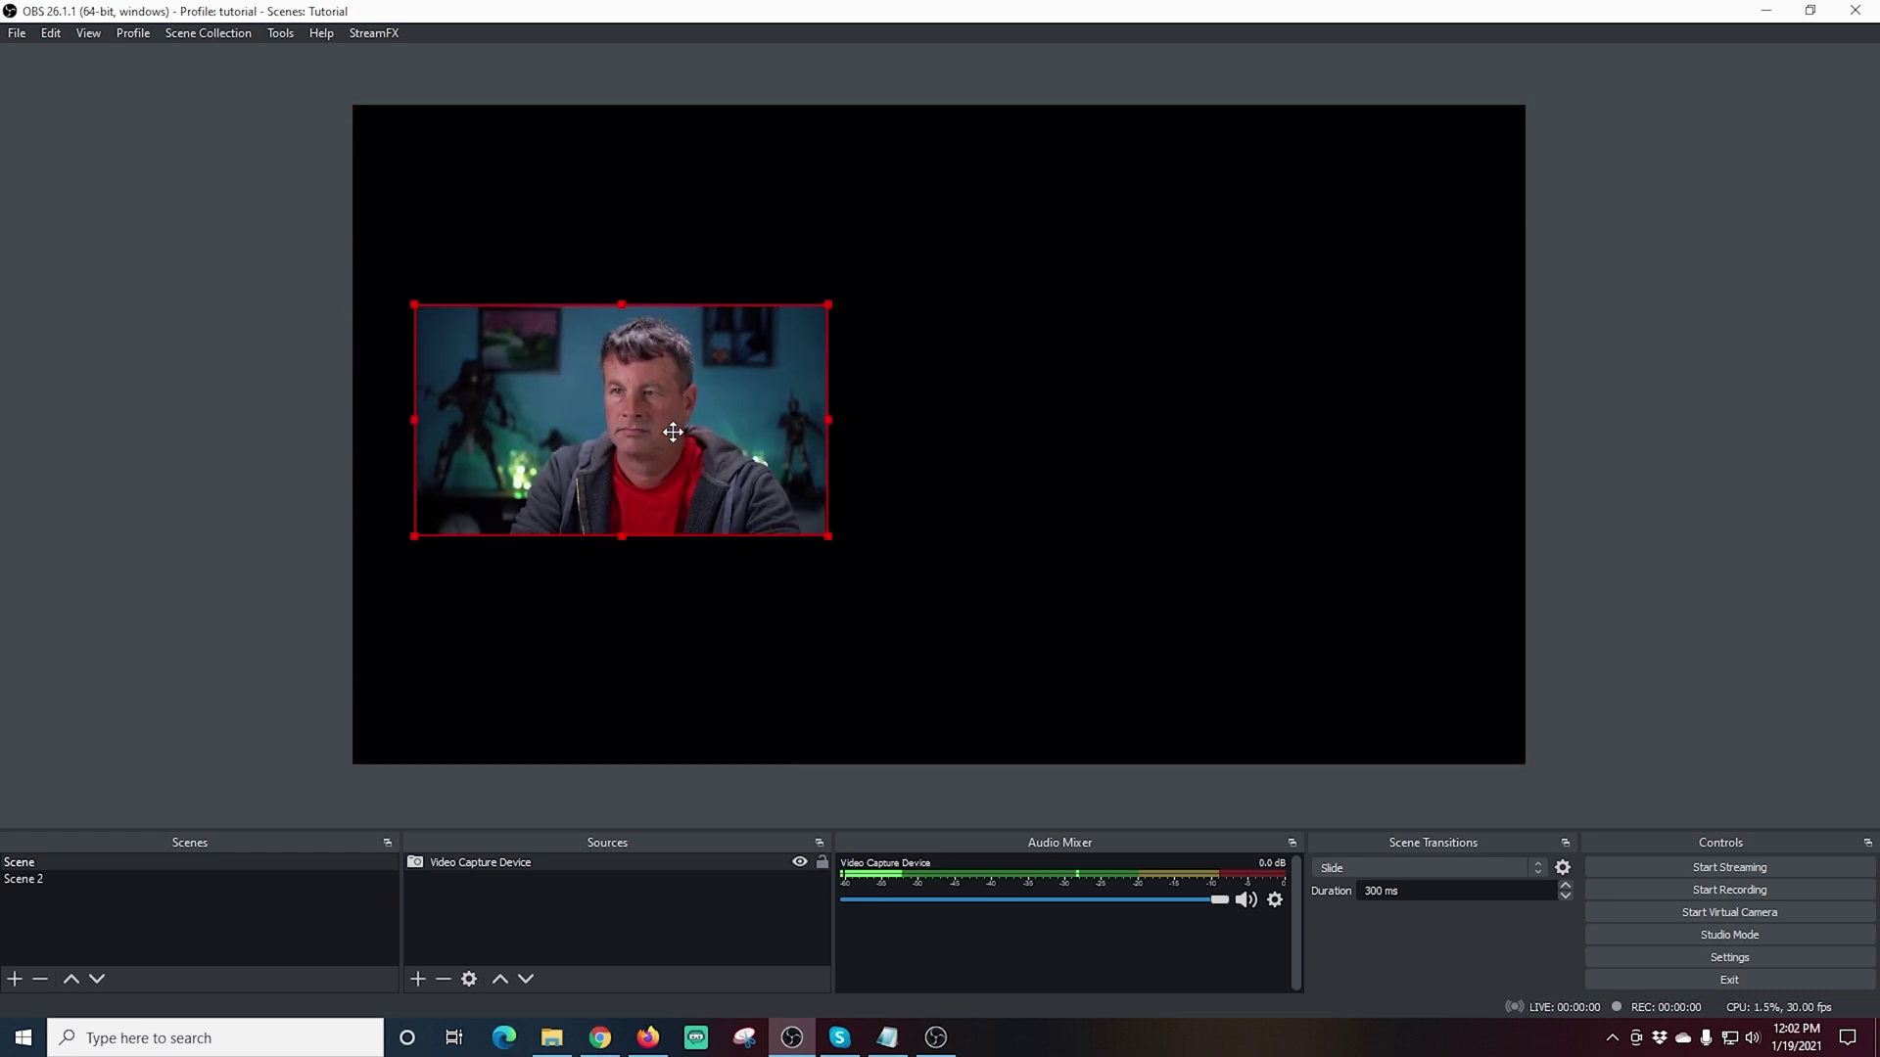
{"action": "left_click_drag", "start_coordinate": [828, 419], "coordinate": [775, 421]}
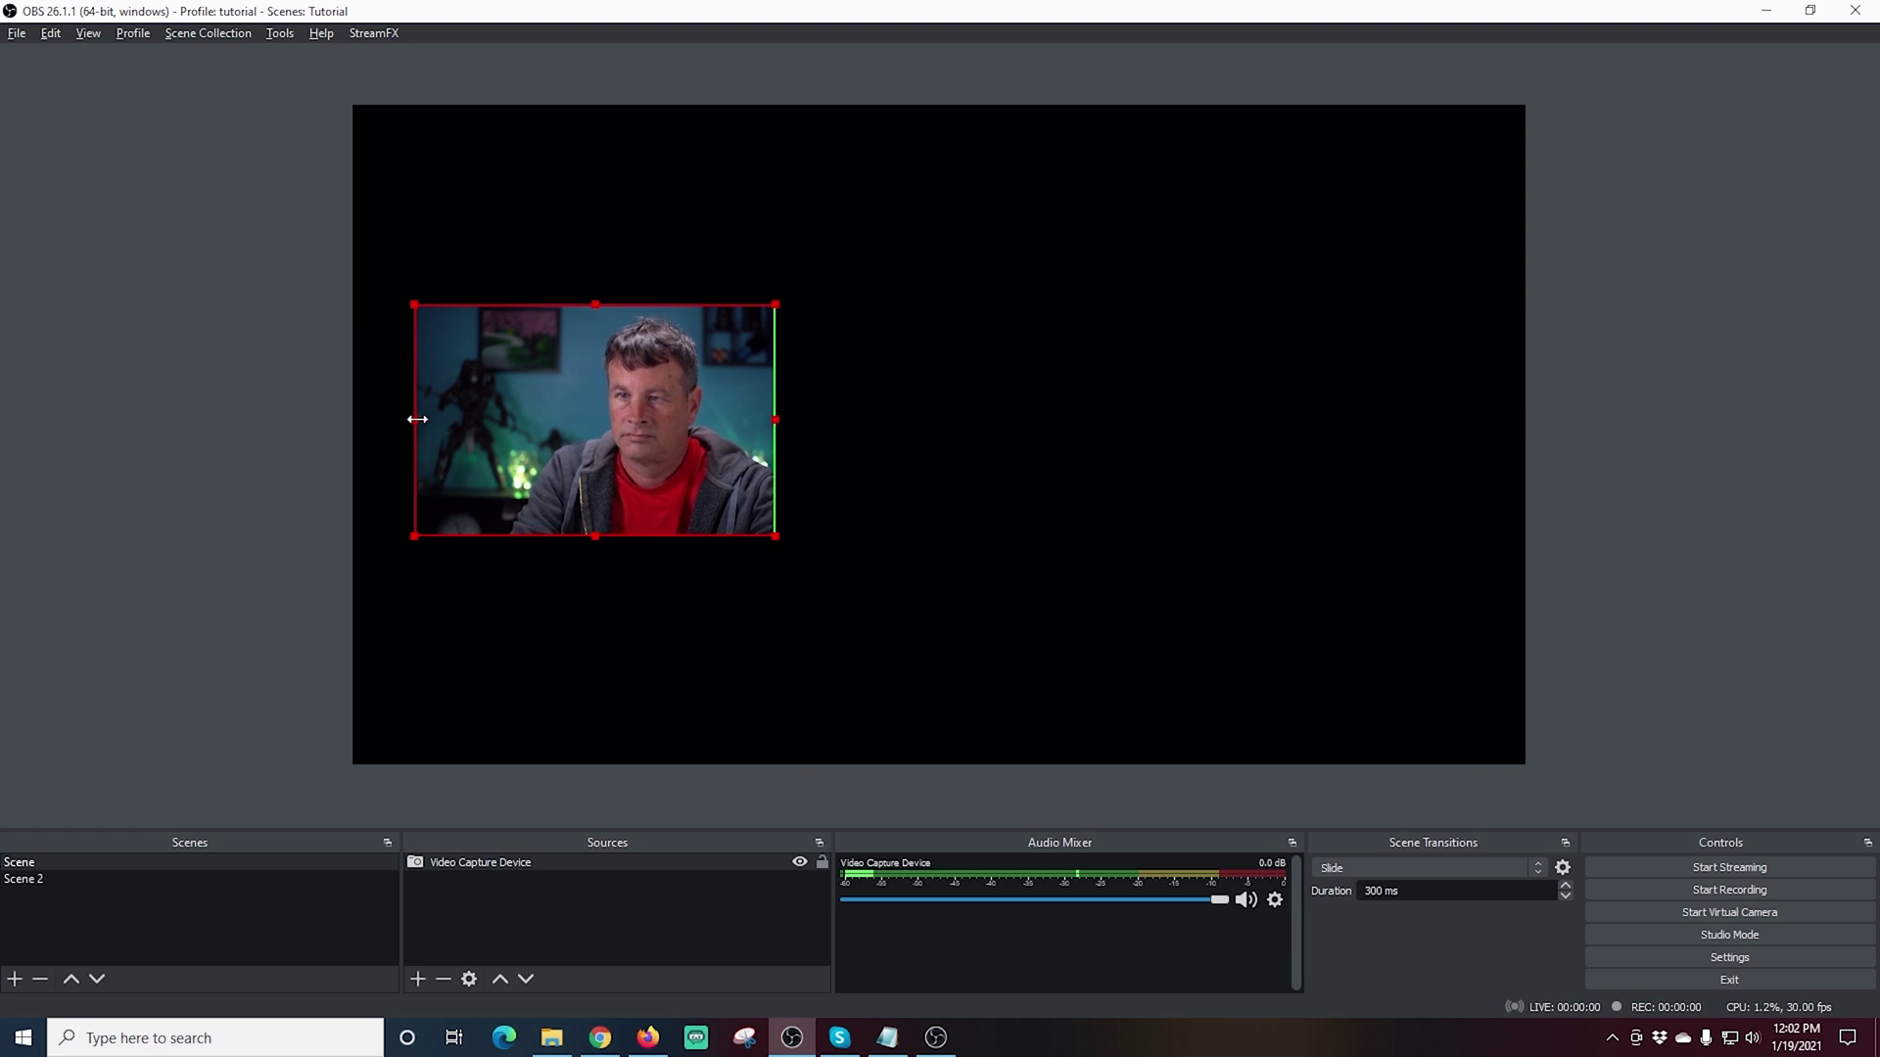
{"action": "left_click_drag", "start_coordinate": [657, 472], "coordinate": [554, 310]}
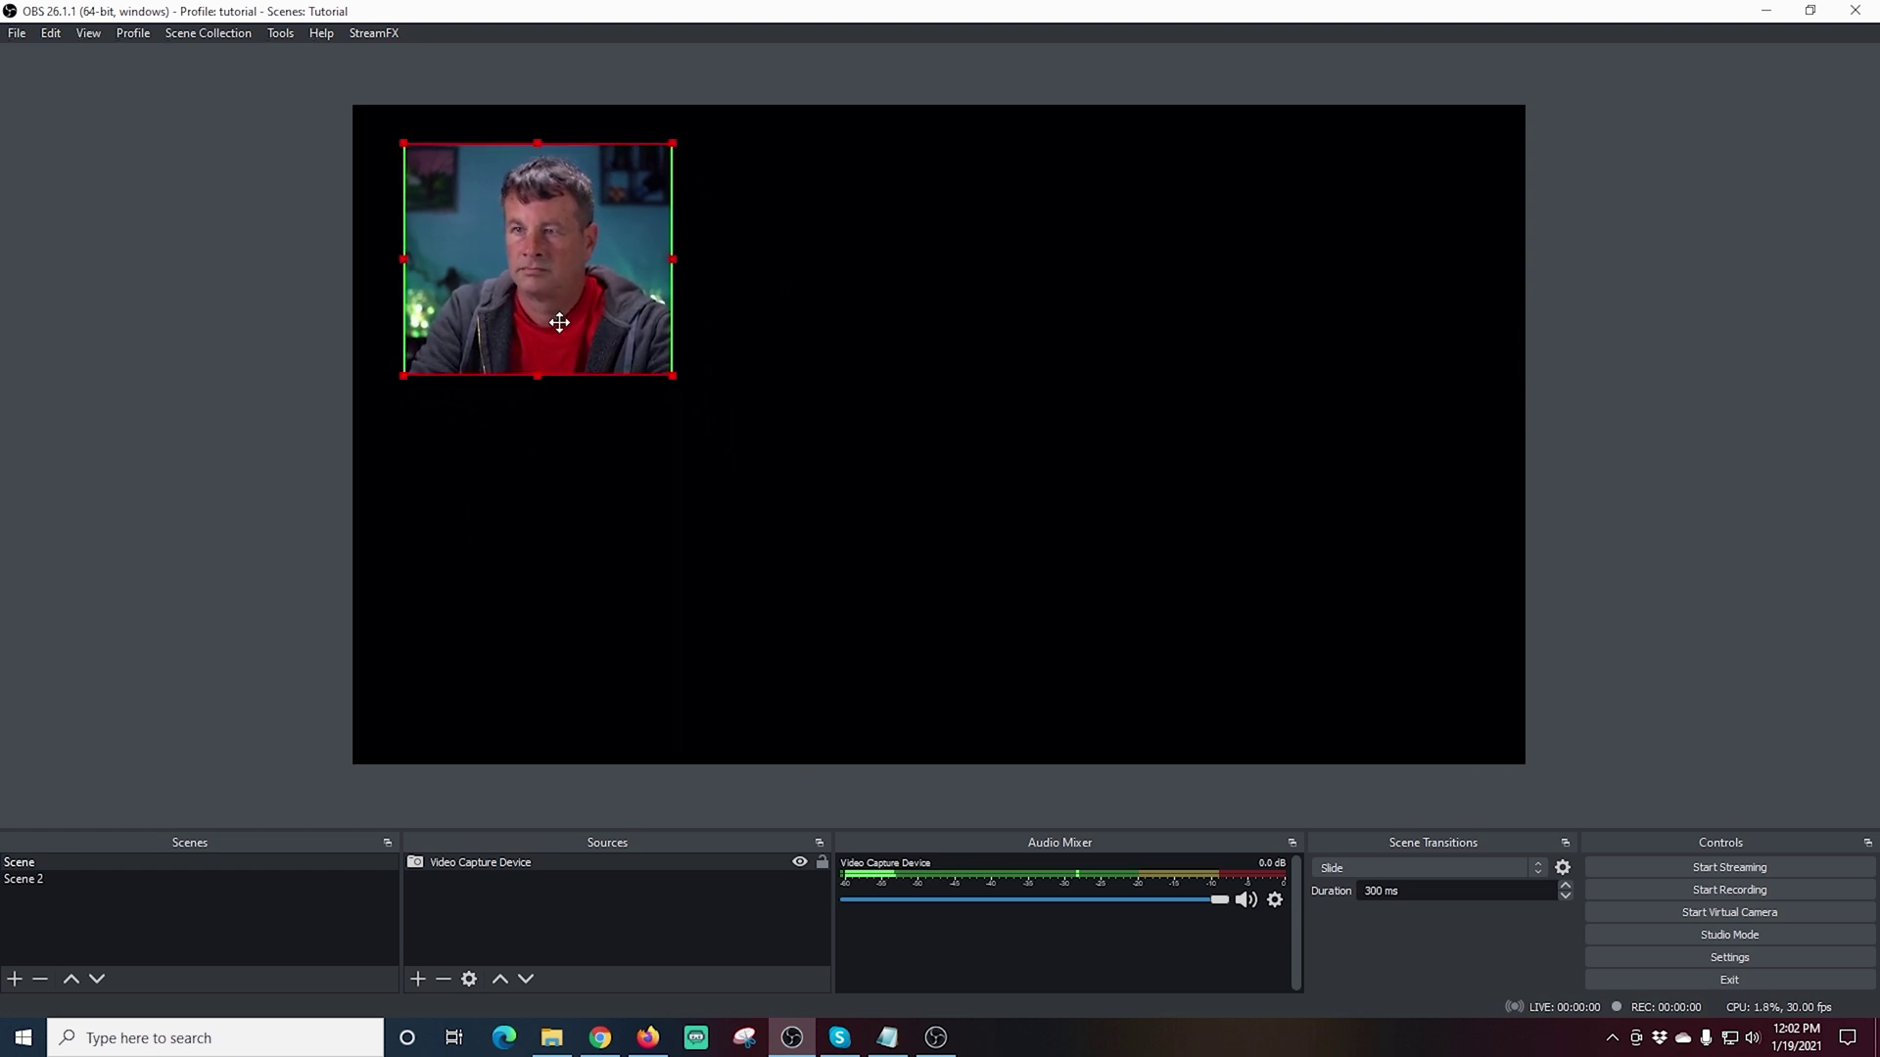
{"action": "left_click_drag", "start_coordinate": [671, 374], "coordinate": [695, 391]}
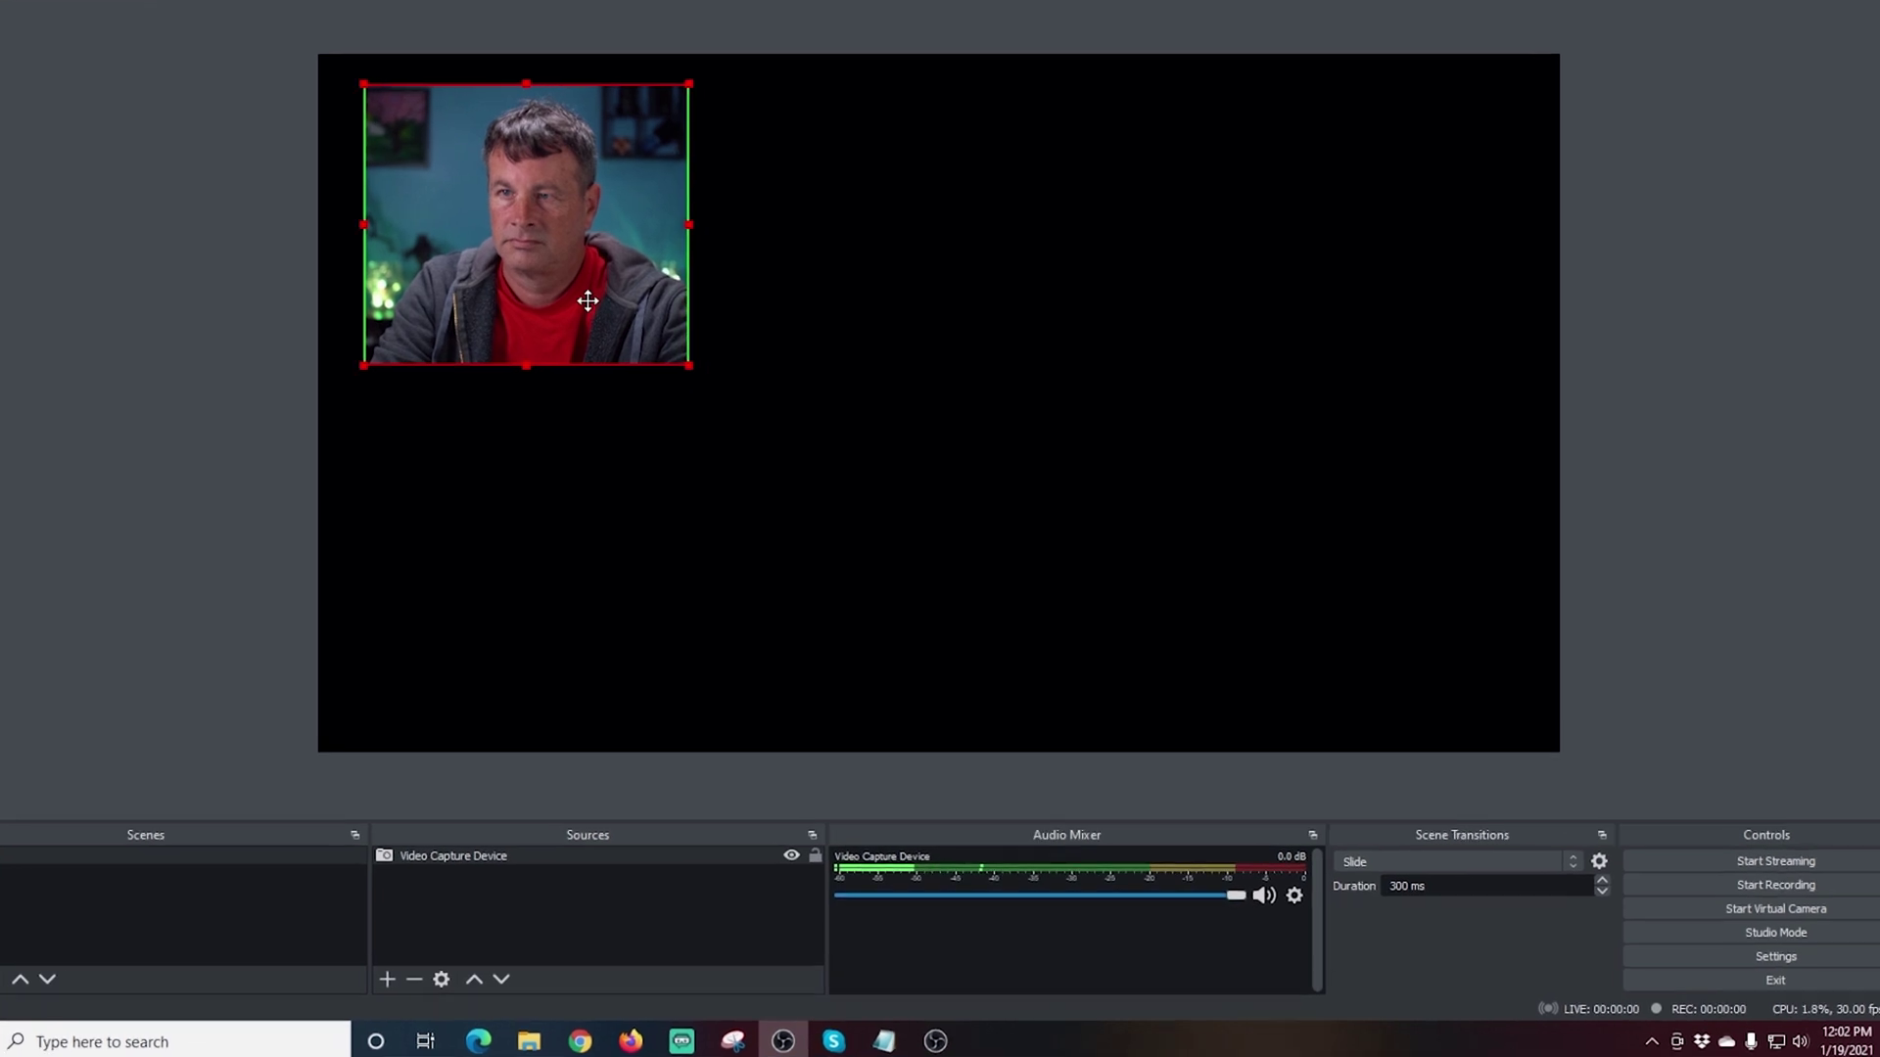
- Add a new media source named Media 1 to the first scene
{"action": "left_click", "coordinate": [315, 983]}
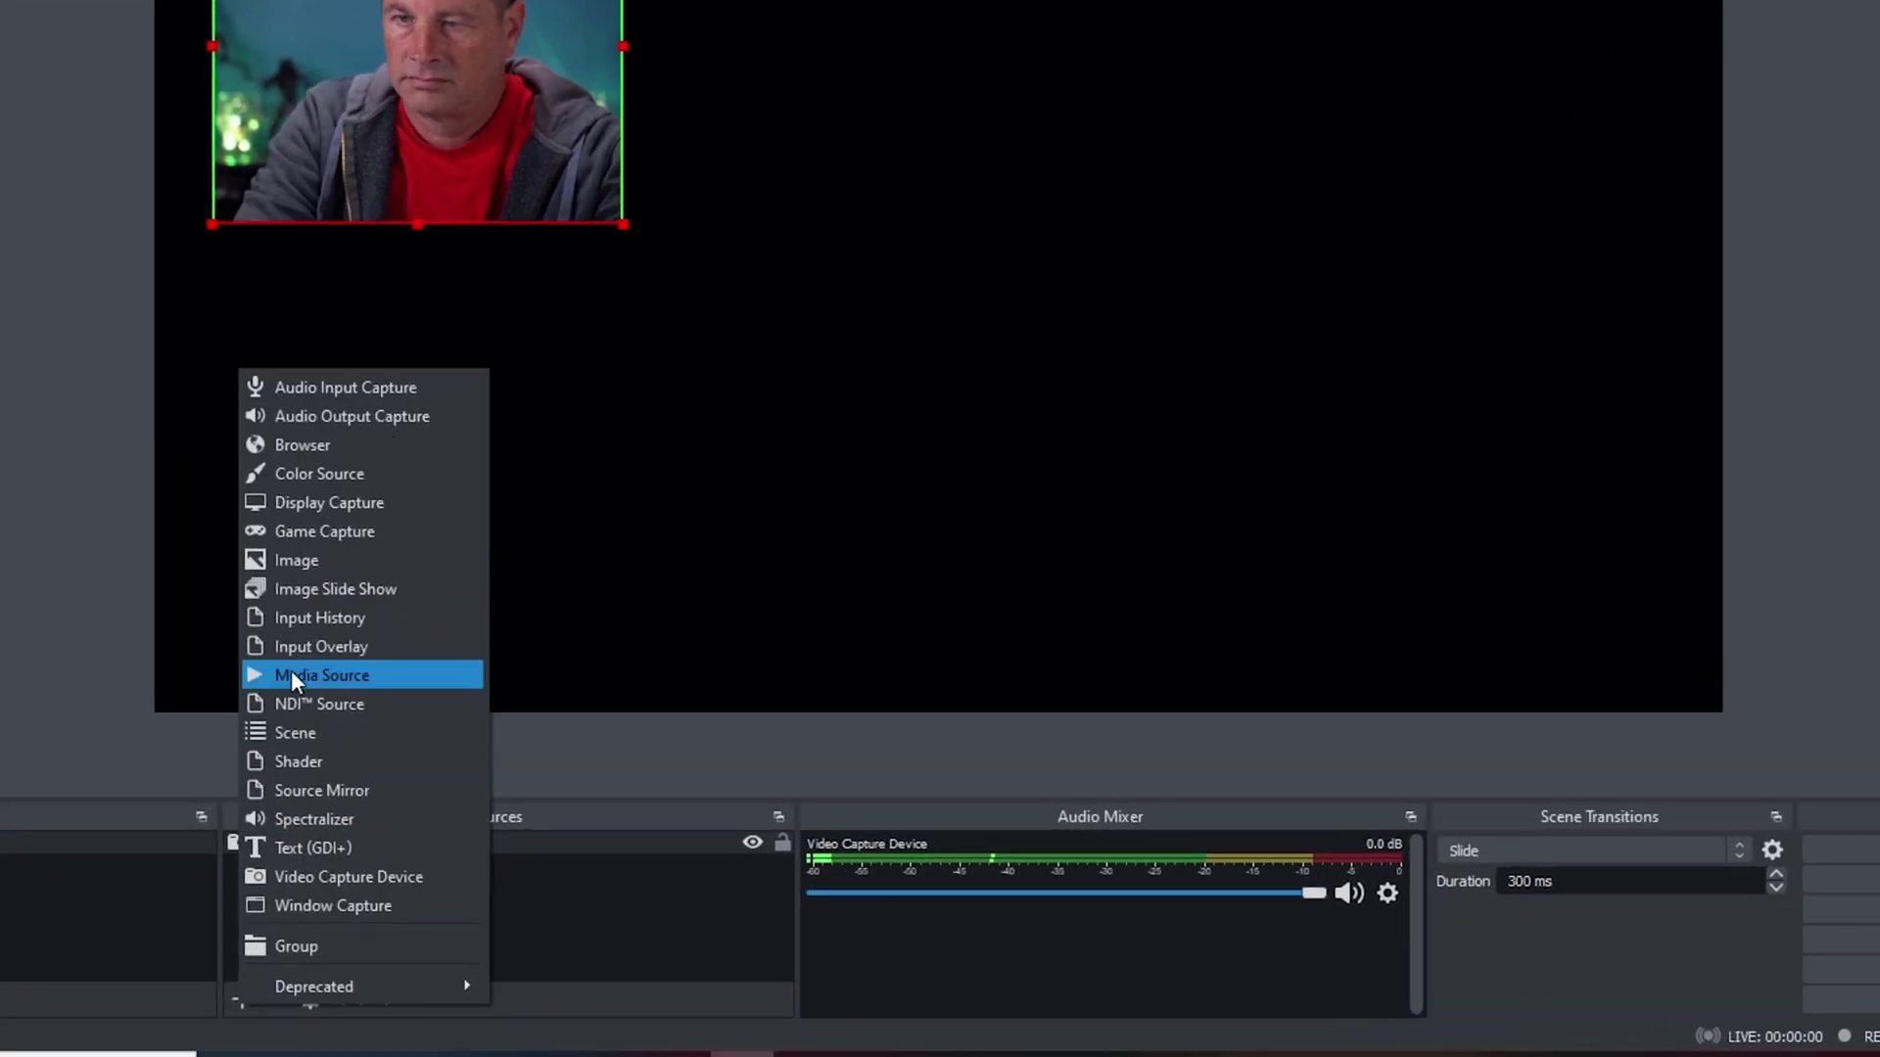
{"action": "left_click", "coordinate": [355, 685]}
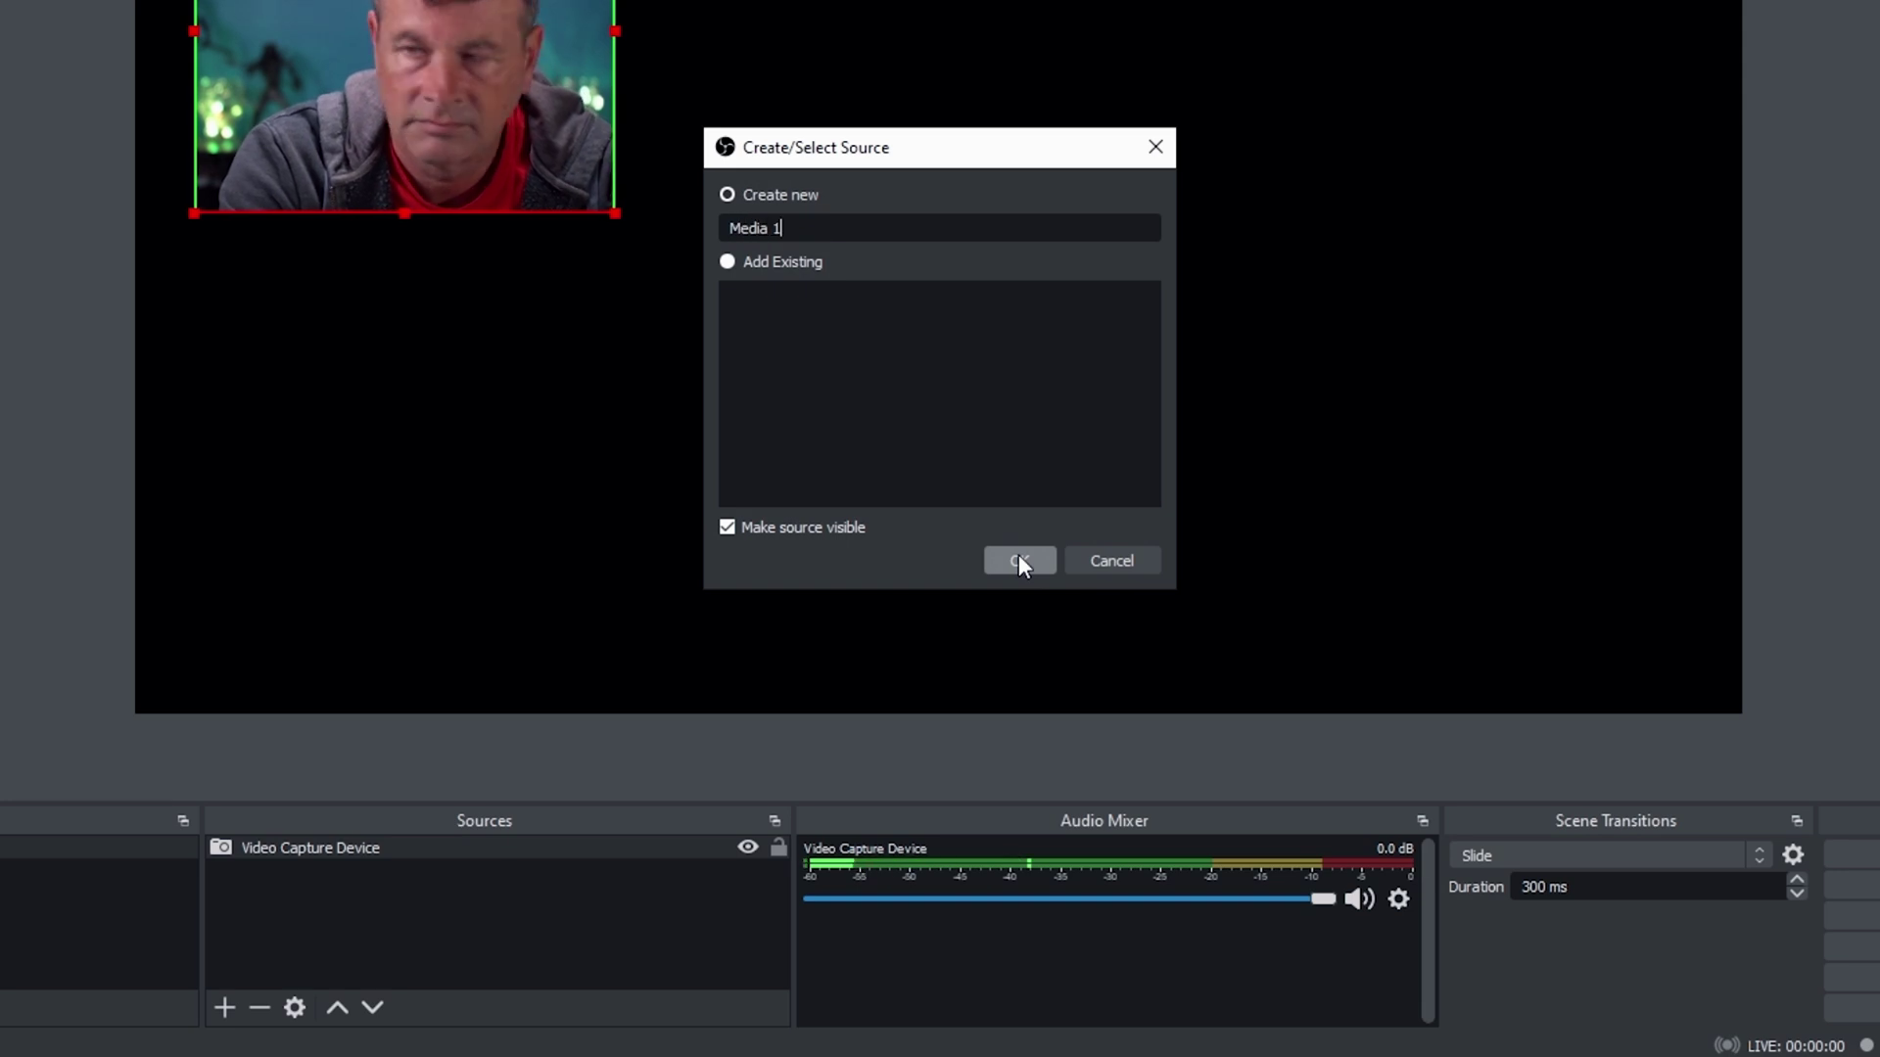
{"action": "left_click", "coordinate": [1020, 563]}
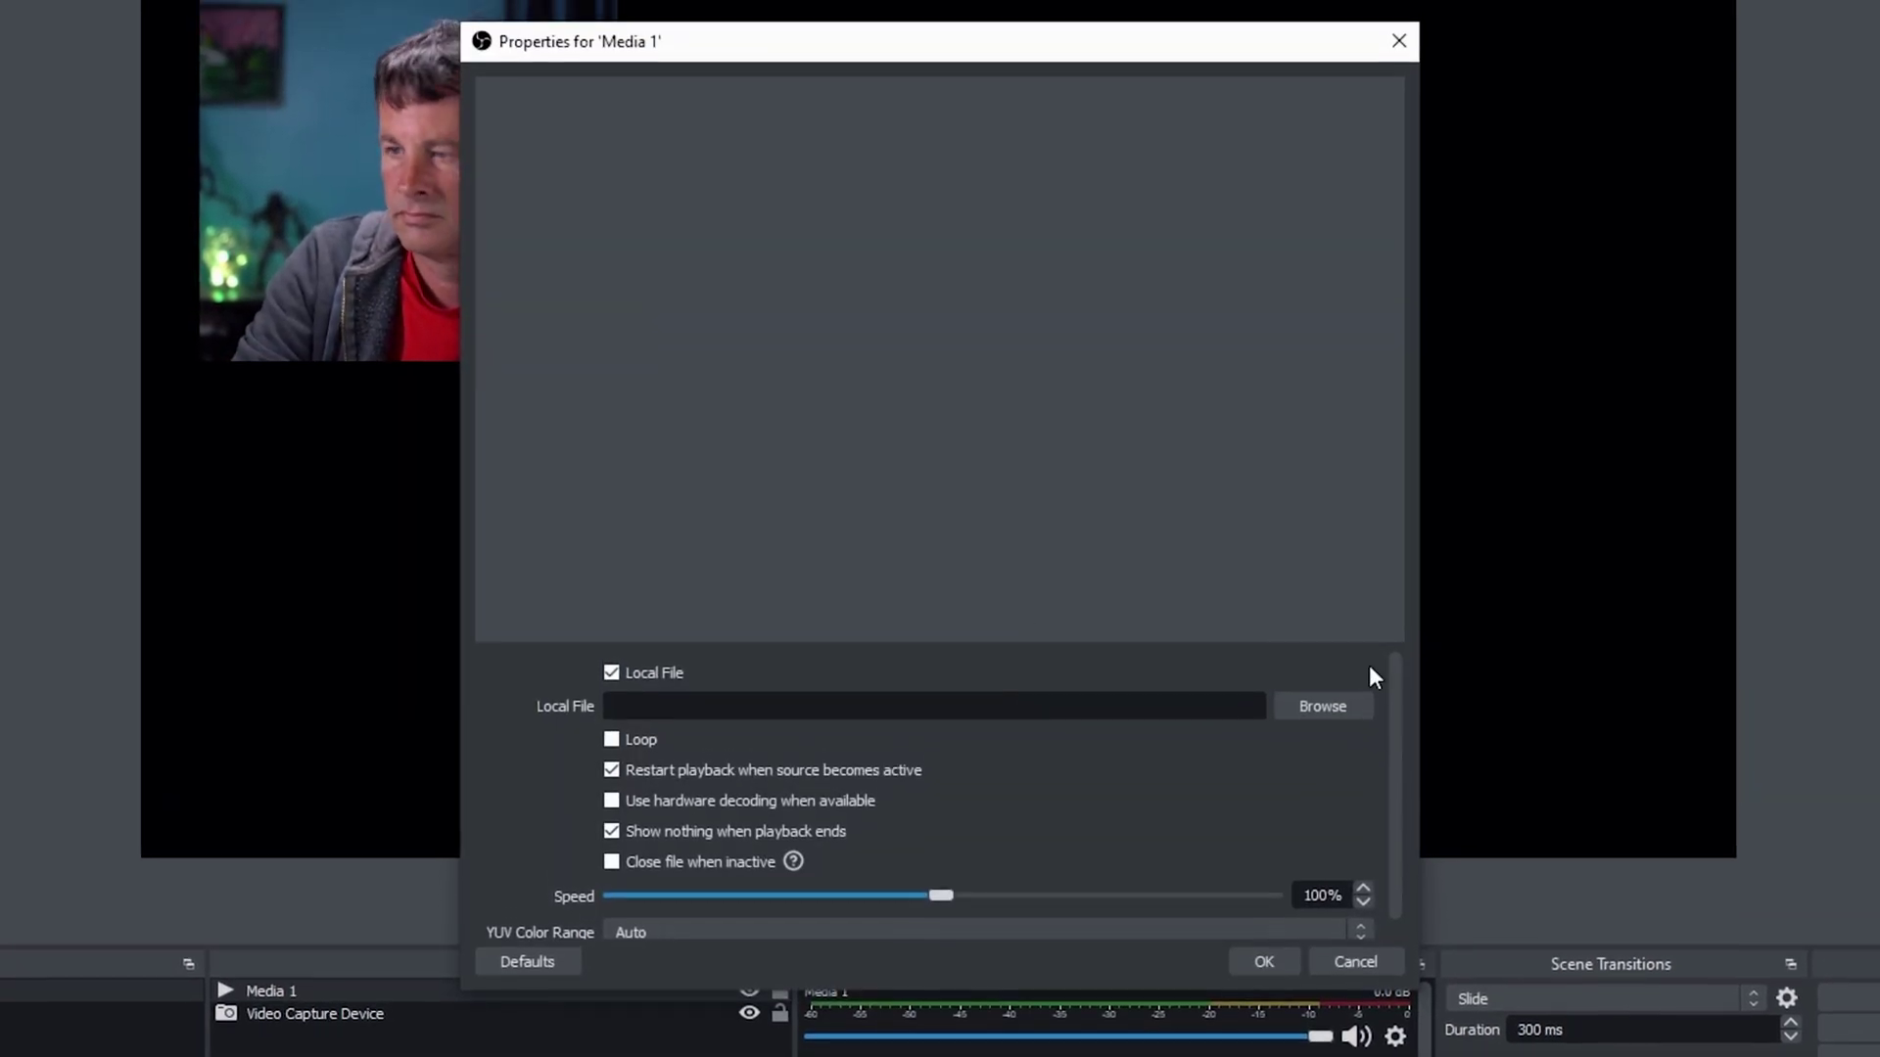
- Load the Main_Street video from the SSD OBS (E:) drive into Media 1 and enable looping
{"action": "left_click", "coordinate": [1331, 707]}
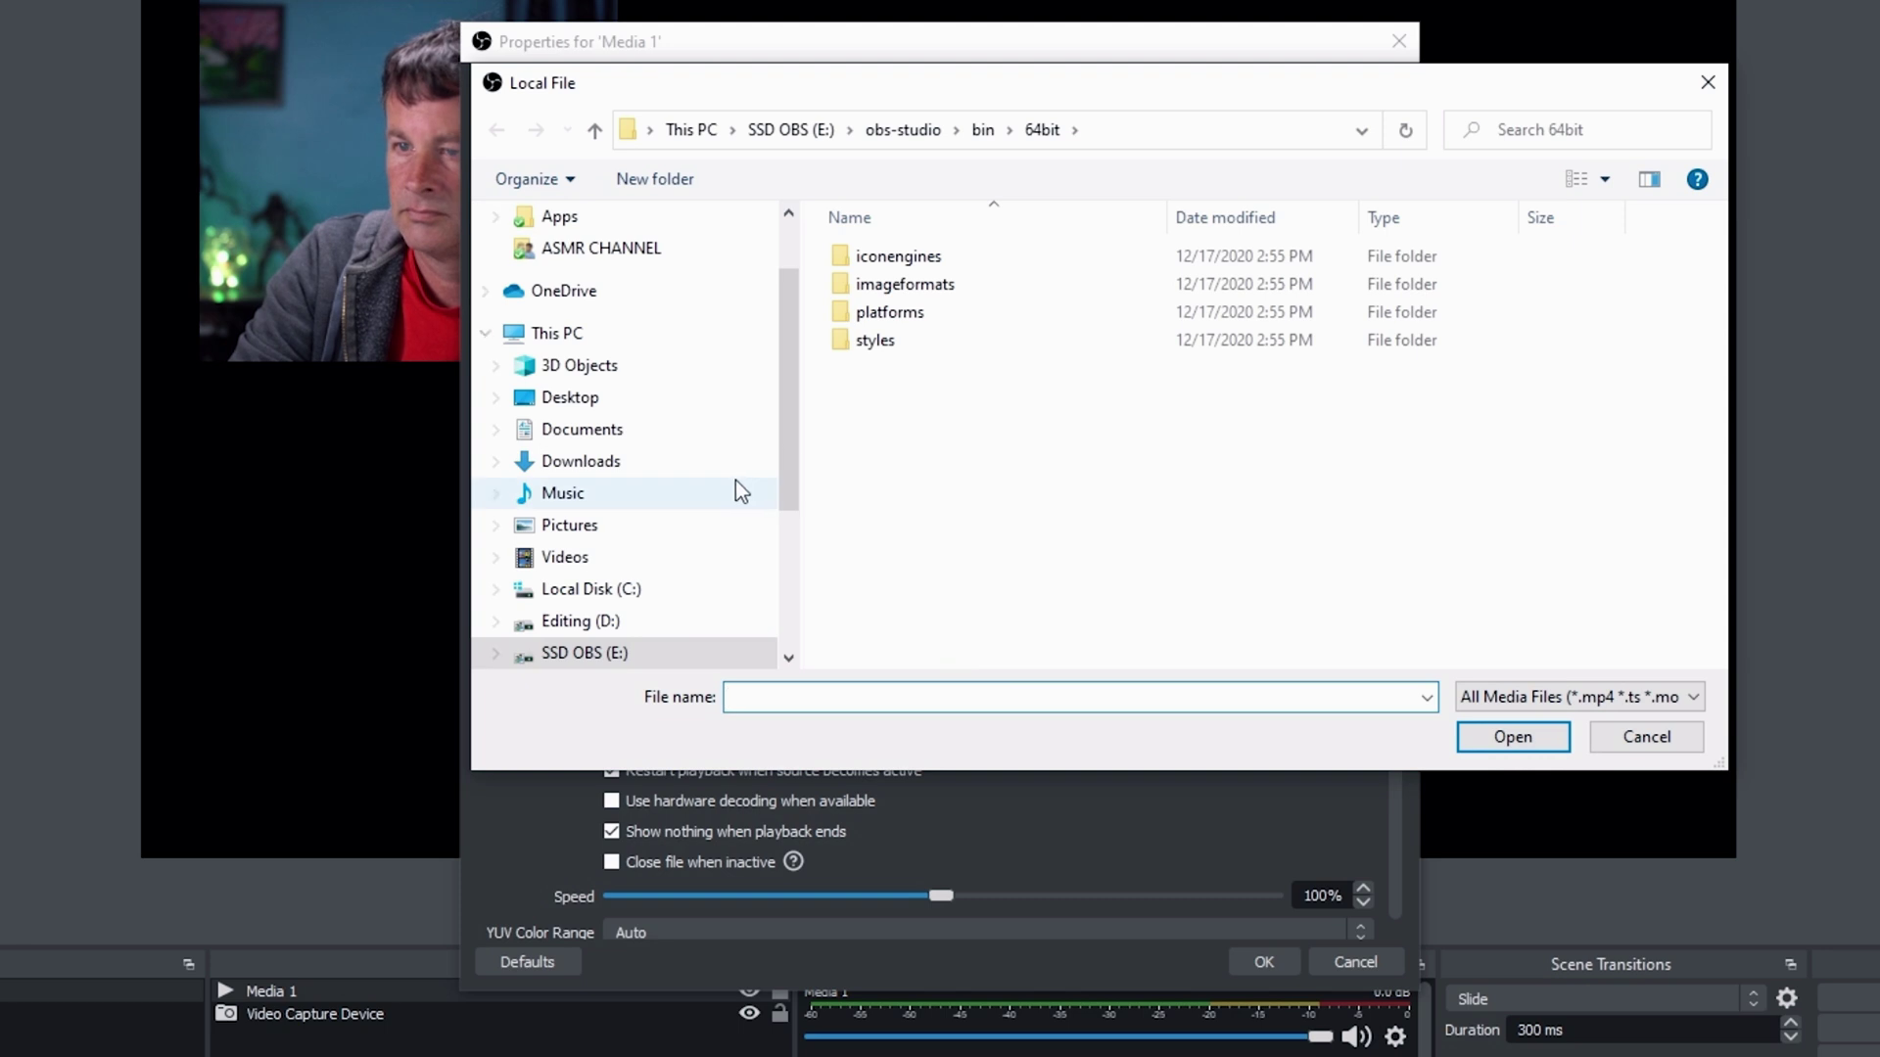
{"action": "left_click_drag", "start_coordinate": [790, 423], "coordinate": [781, 527]}
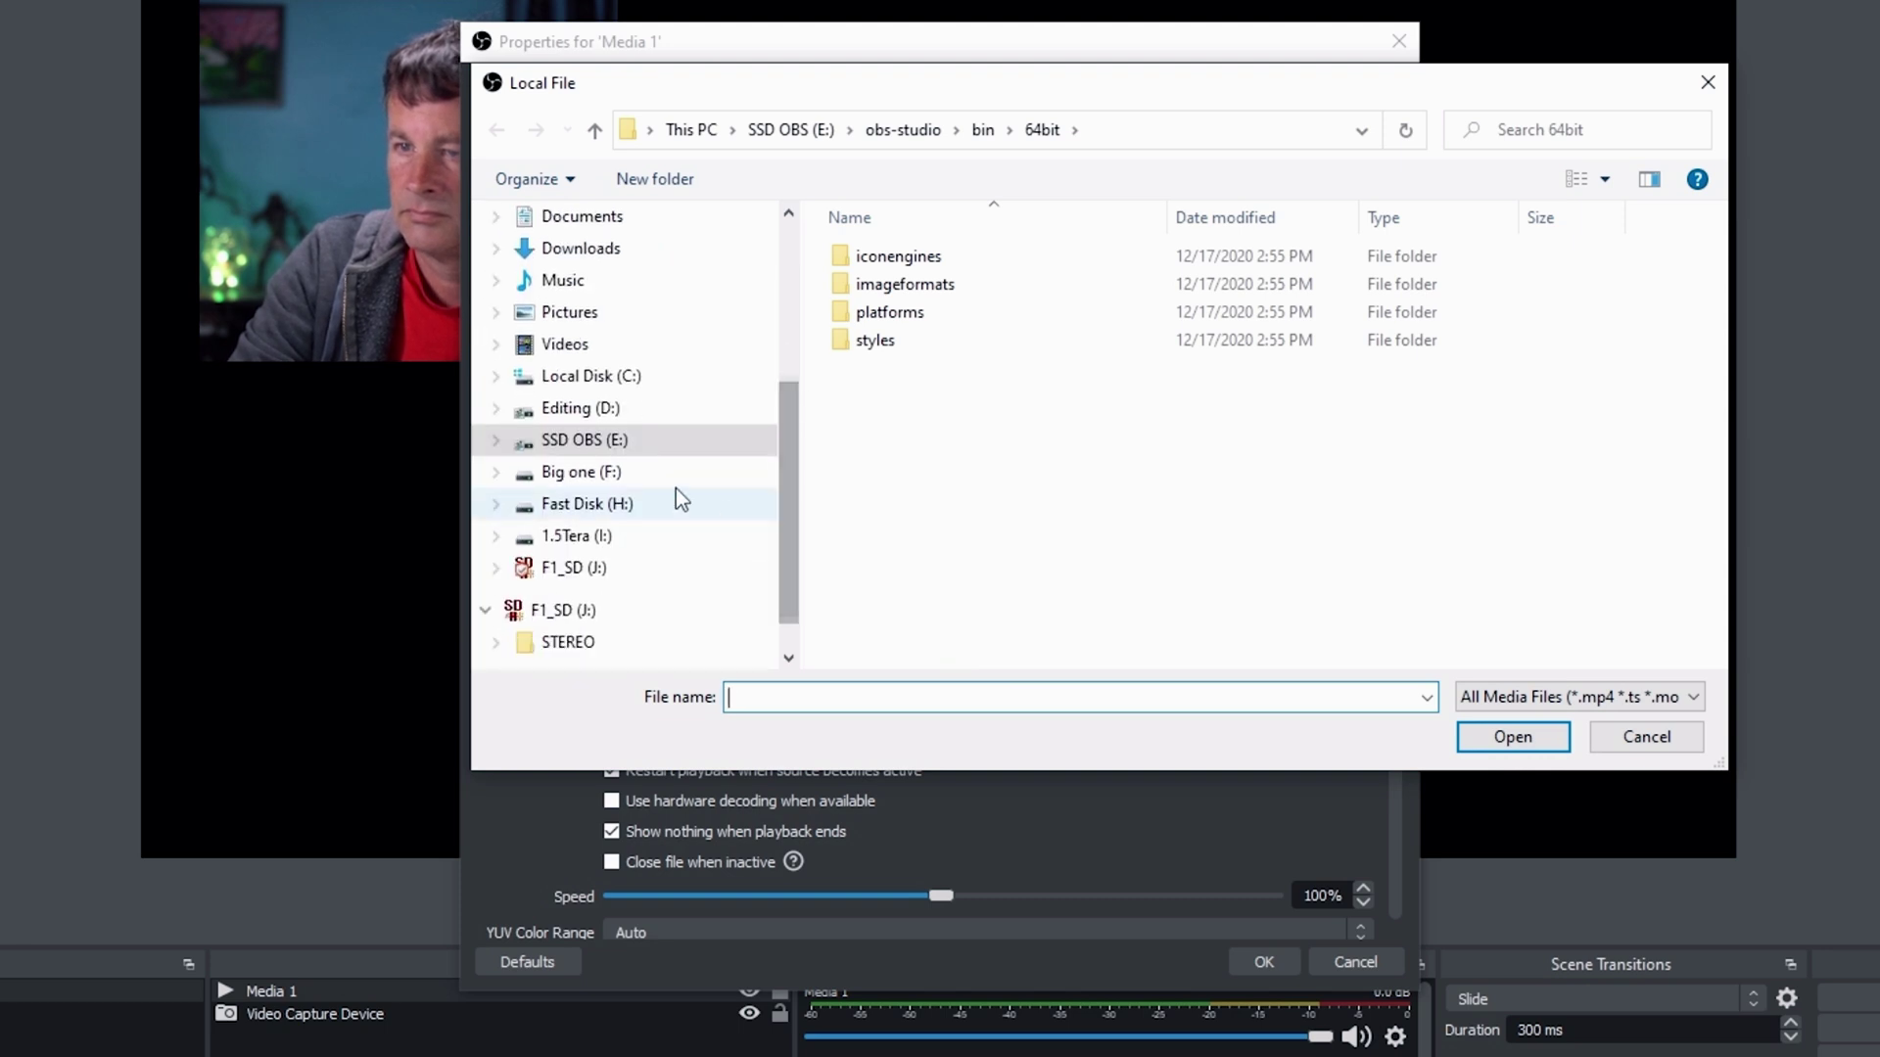
{"action": "left_click", "coordinate": [546, 442]}
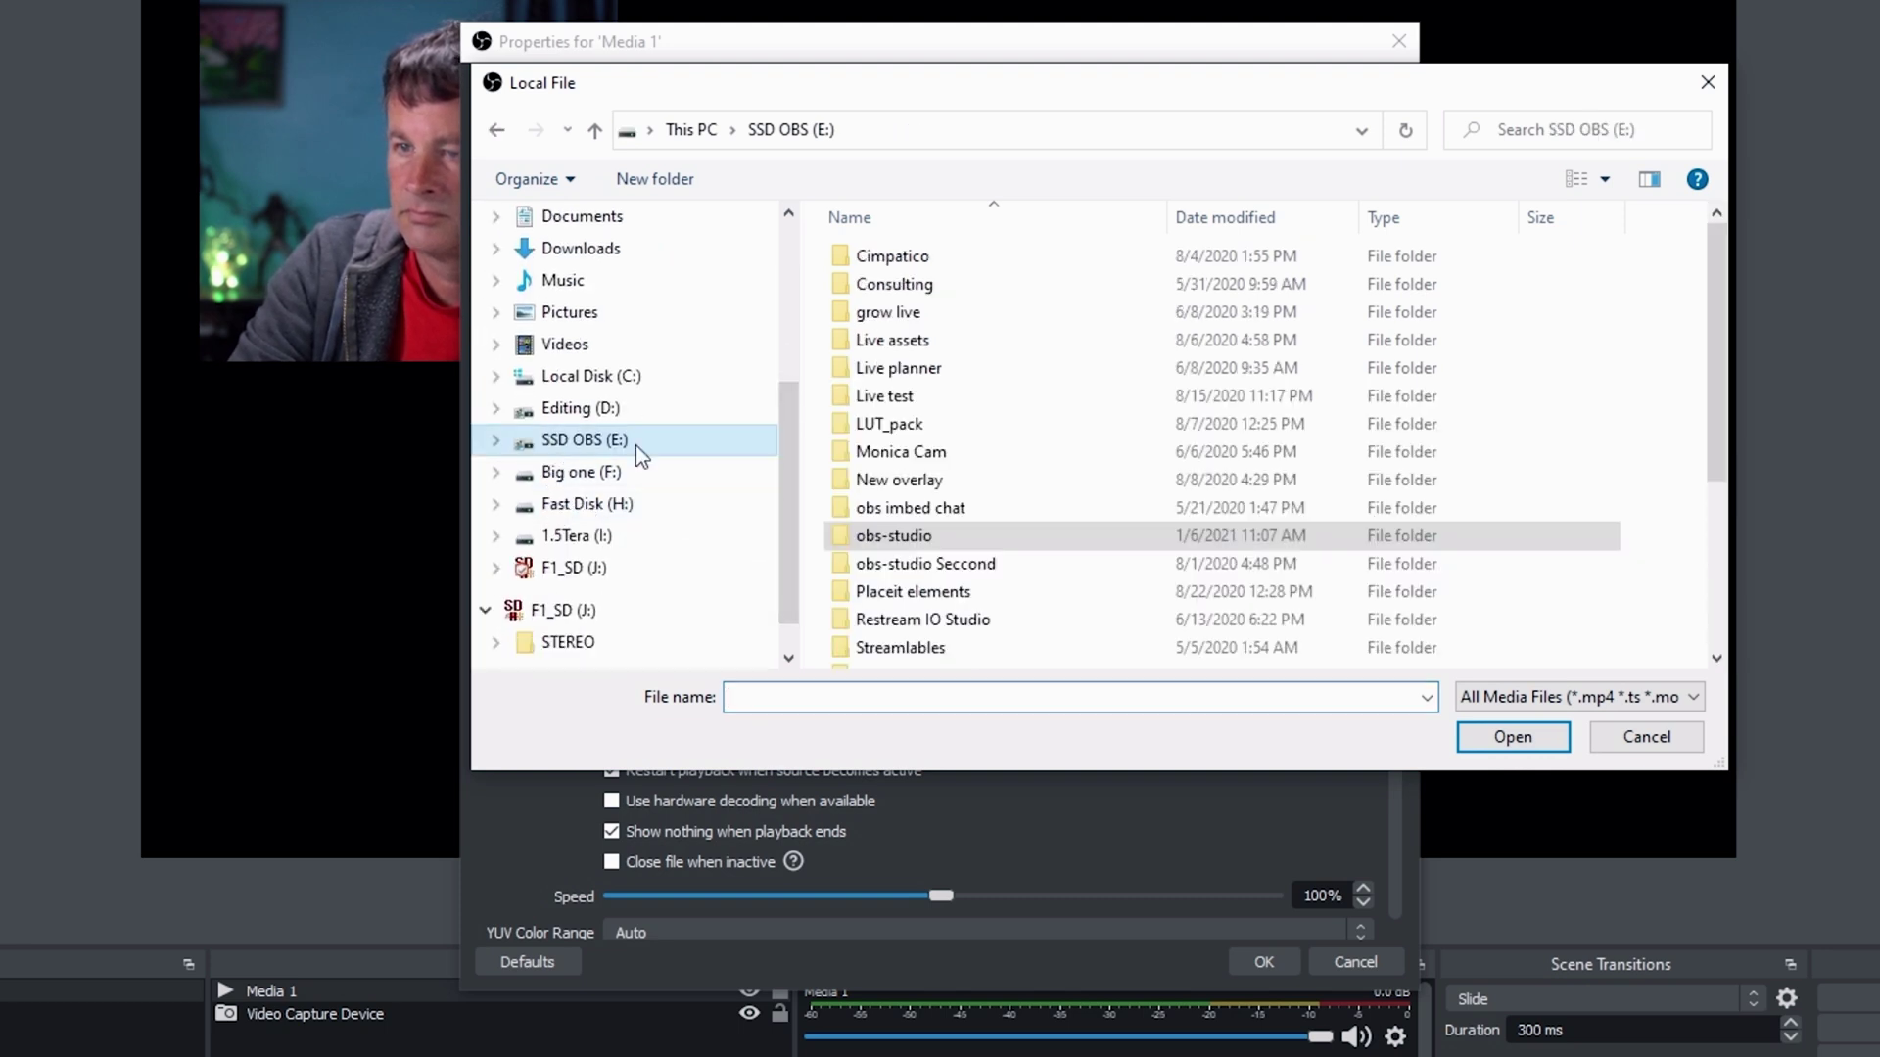
{"action": "double_click", "coordinate": [901, 451]}
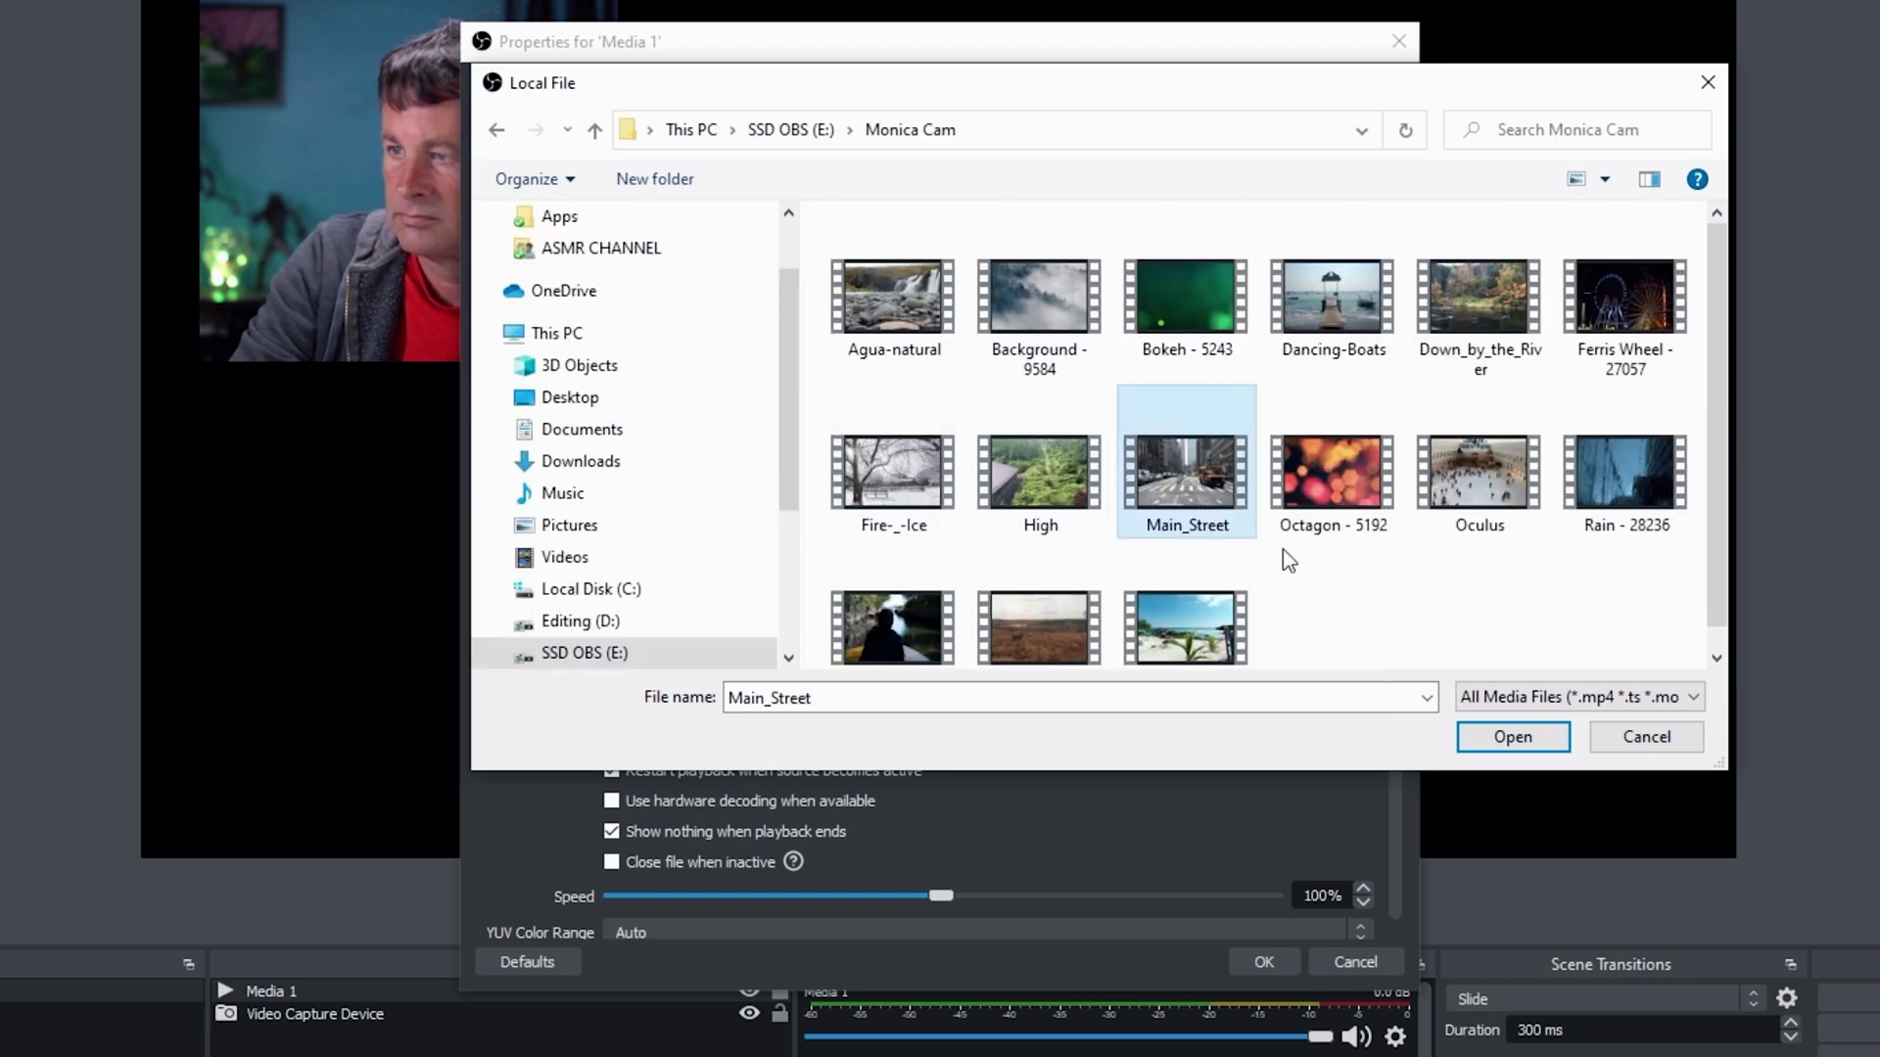
{"action": "left_click", "coordinate": [1520, 744]}
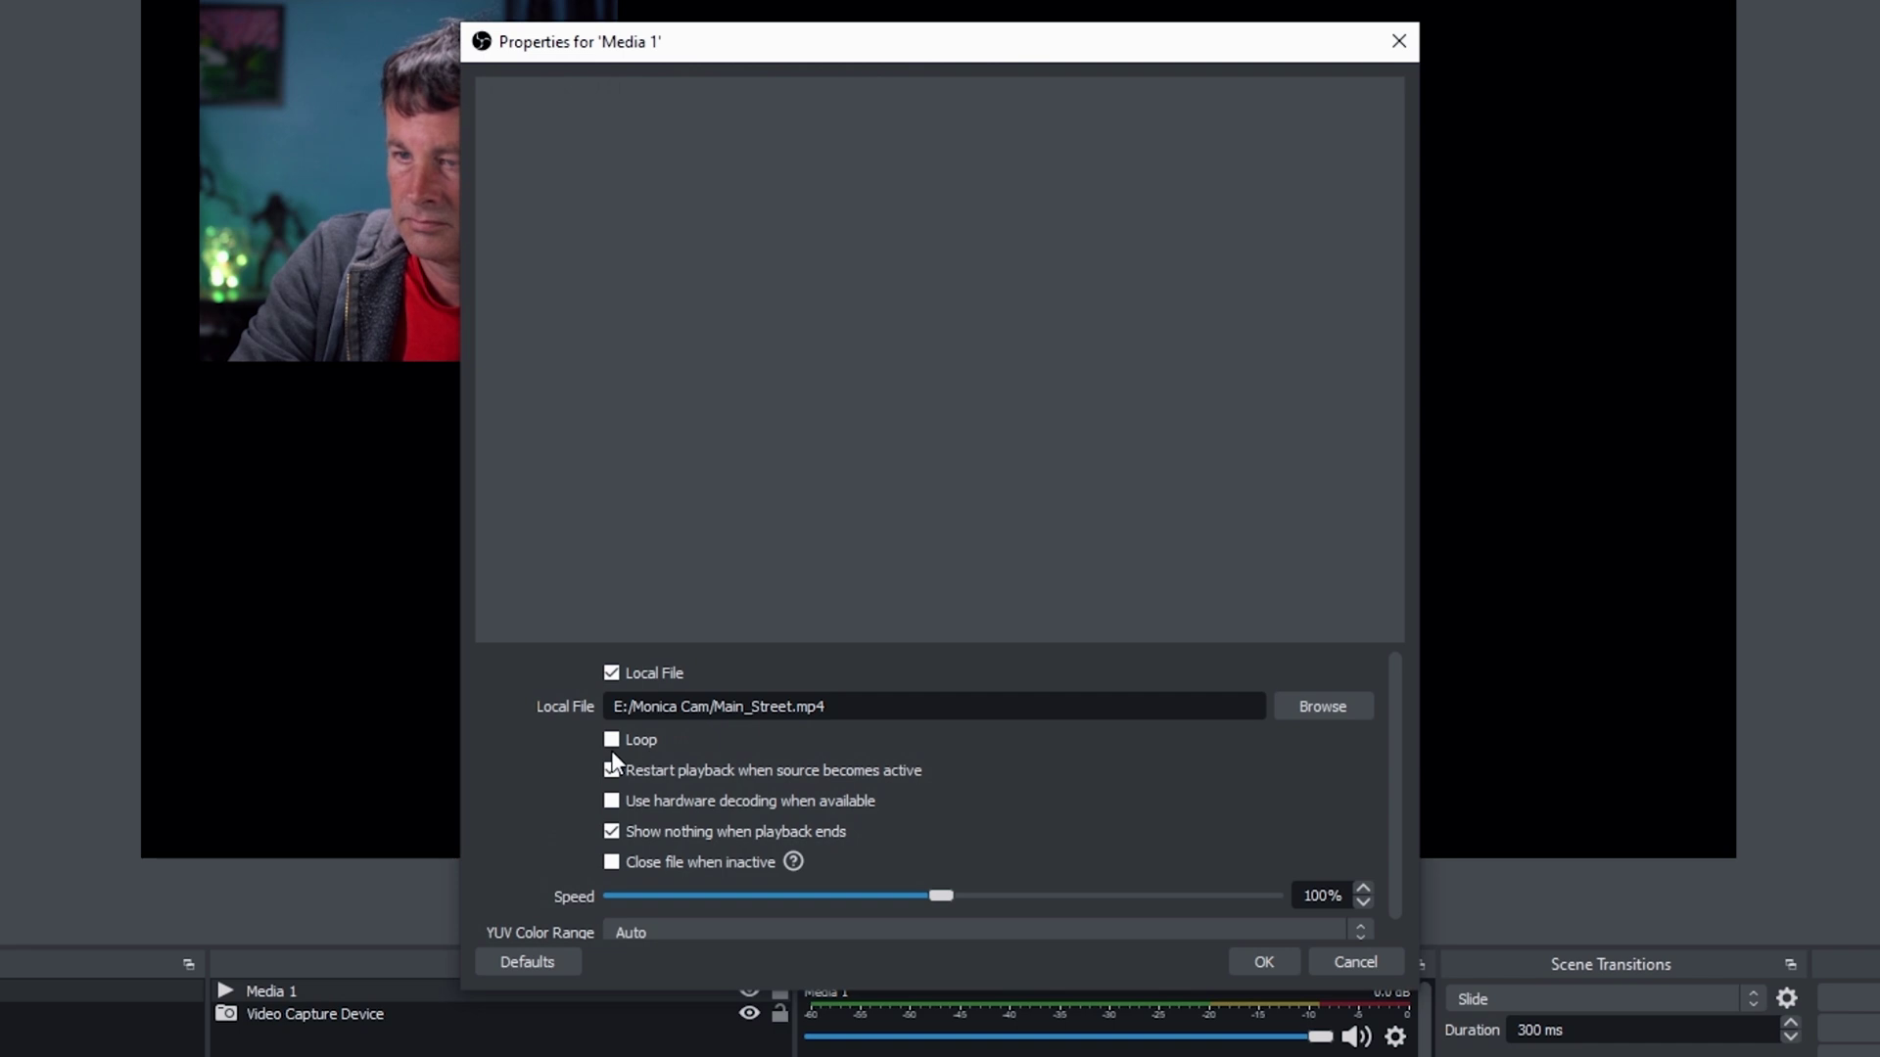
{"action": "left_click_drag", "start_coordinate": [1398, 761], "coordinate": [1395, 893]}
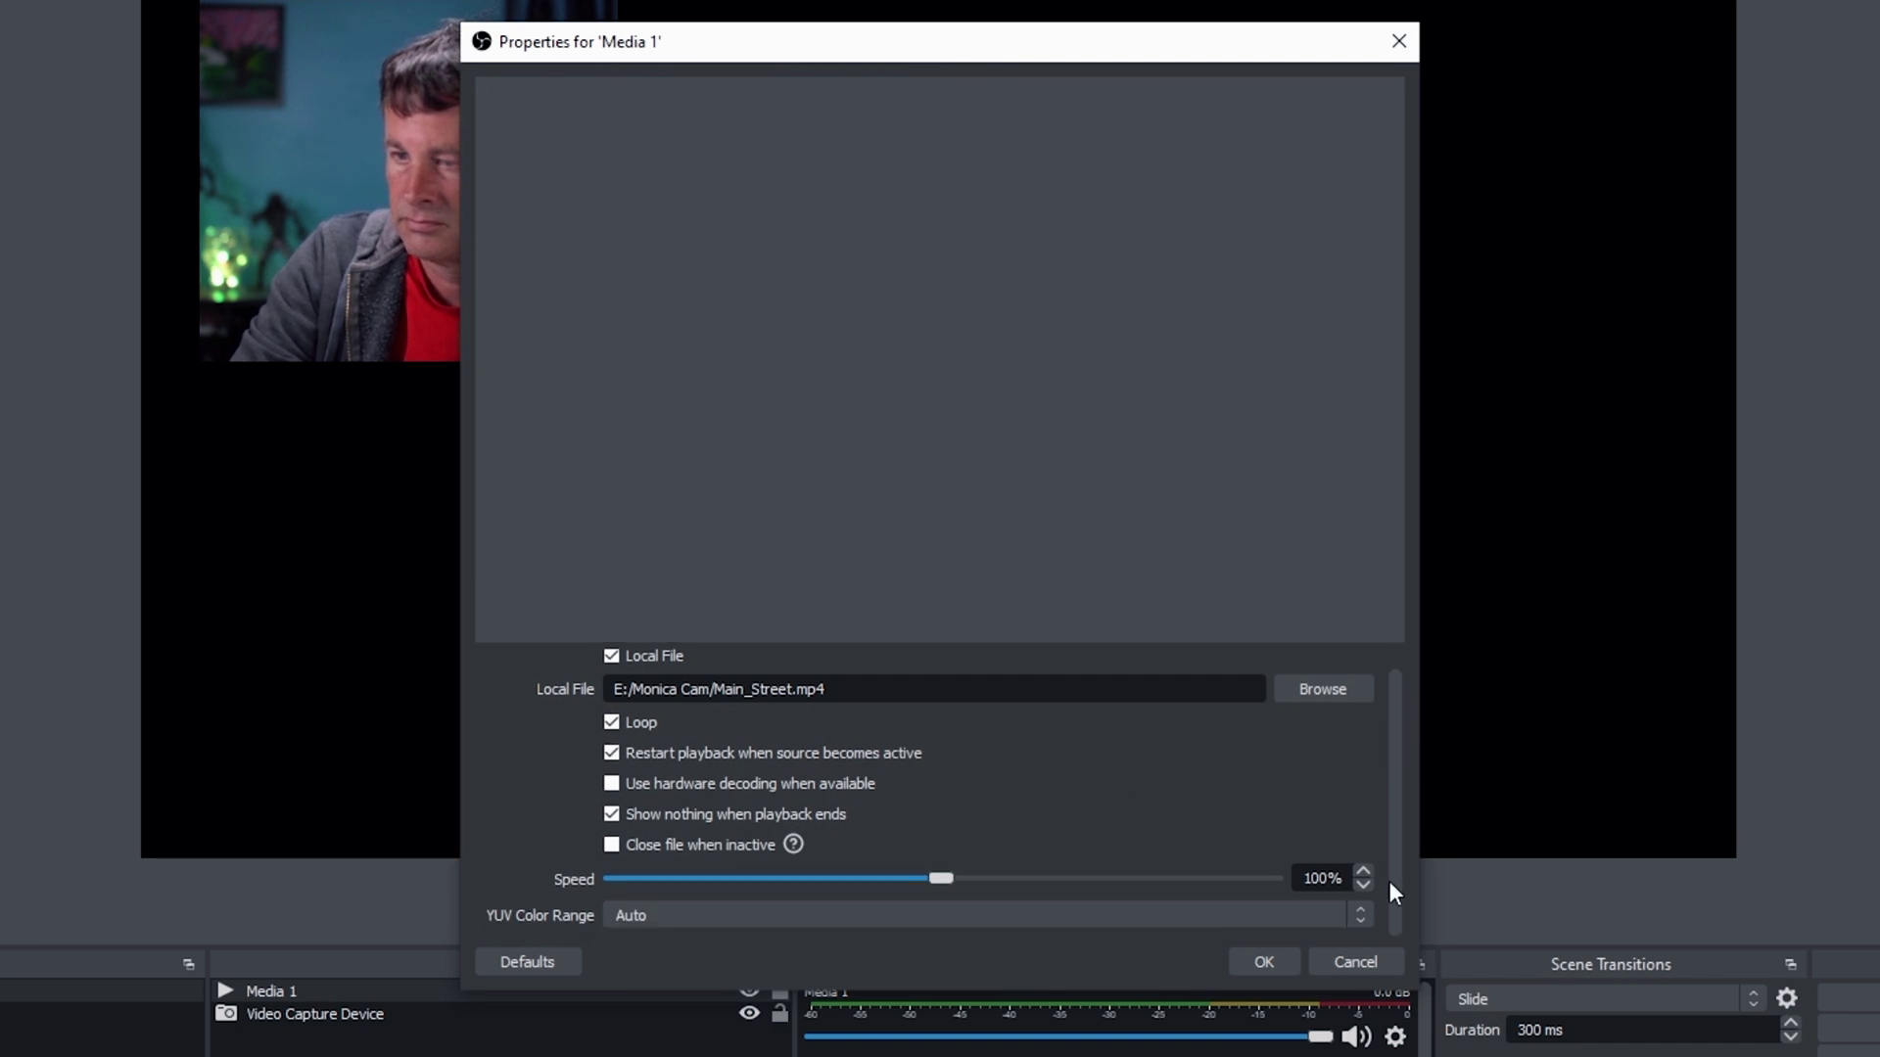
{"action": "left_click", "coordinate": [1246, 956]}
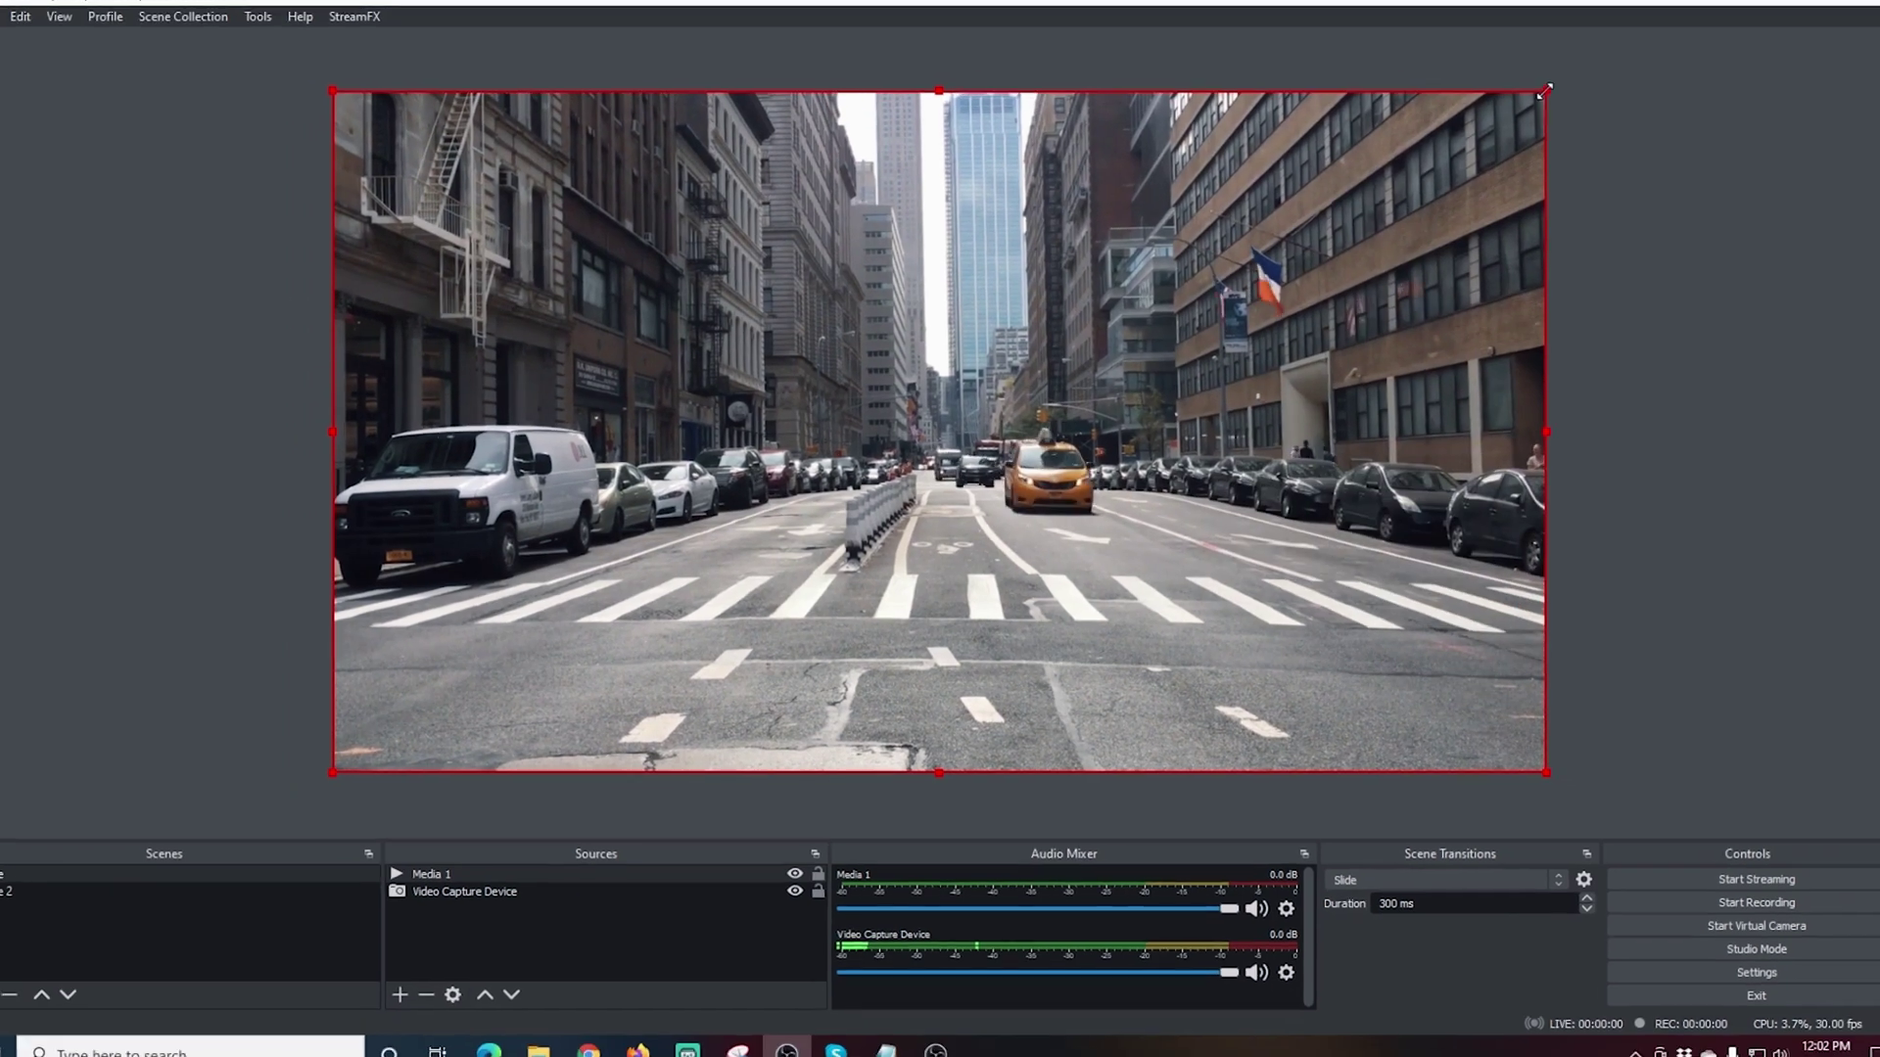
- Scale down Media 1 on the canvas's right side and enlarge the webcam to matching height on its left
{"action": "left_click_drag", "start_coordinate": [1589, 60], "coordinate": [1038, 382]}
{"action": "left_click_drag", "start_coordinate": [876, 556], "coordinate": [1316, 388]}
{"action": "left_click_drag", "start_coordinate": [549, 221], "coordinate": [534, 389]}
{"action": "mouse_move", "coordinate": [705, 302]}
{"action": "left_mouse_down"}
{"action": "mouse_move", "coordinate": [682, 318]}
{"action": "mouse_move", "coordinate": [797, 235]}
{"action": "mouse_move", "coordinate": [837, 294]}
{"action": "mouse_move", "coordinate": [784, 244]}
{"action": "mouse_move", "coordinate": [820, 197]}
{"action": "mouse_move", "coordinate": [730, 295]}
{"action": "left_mouse_up"}
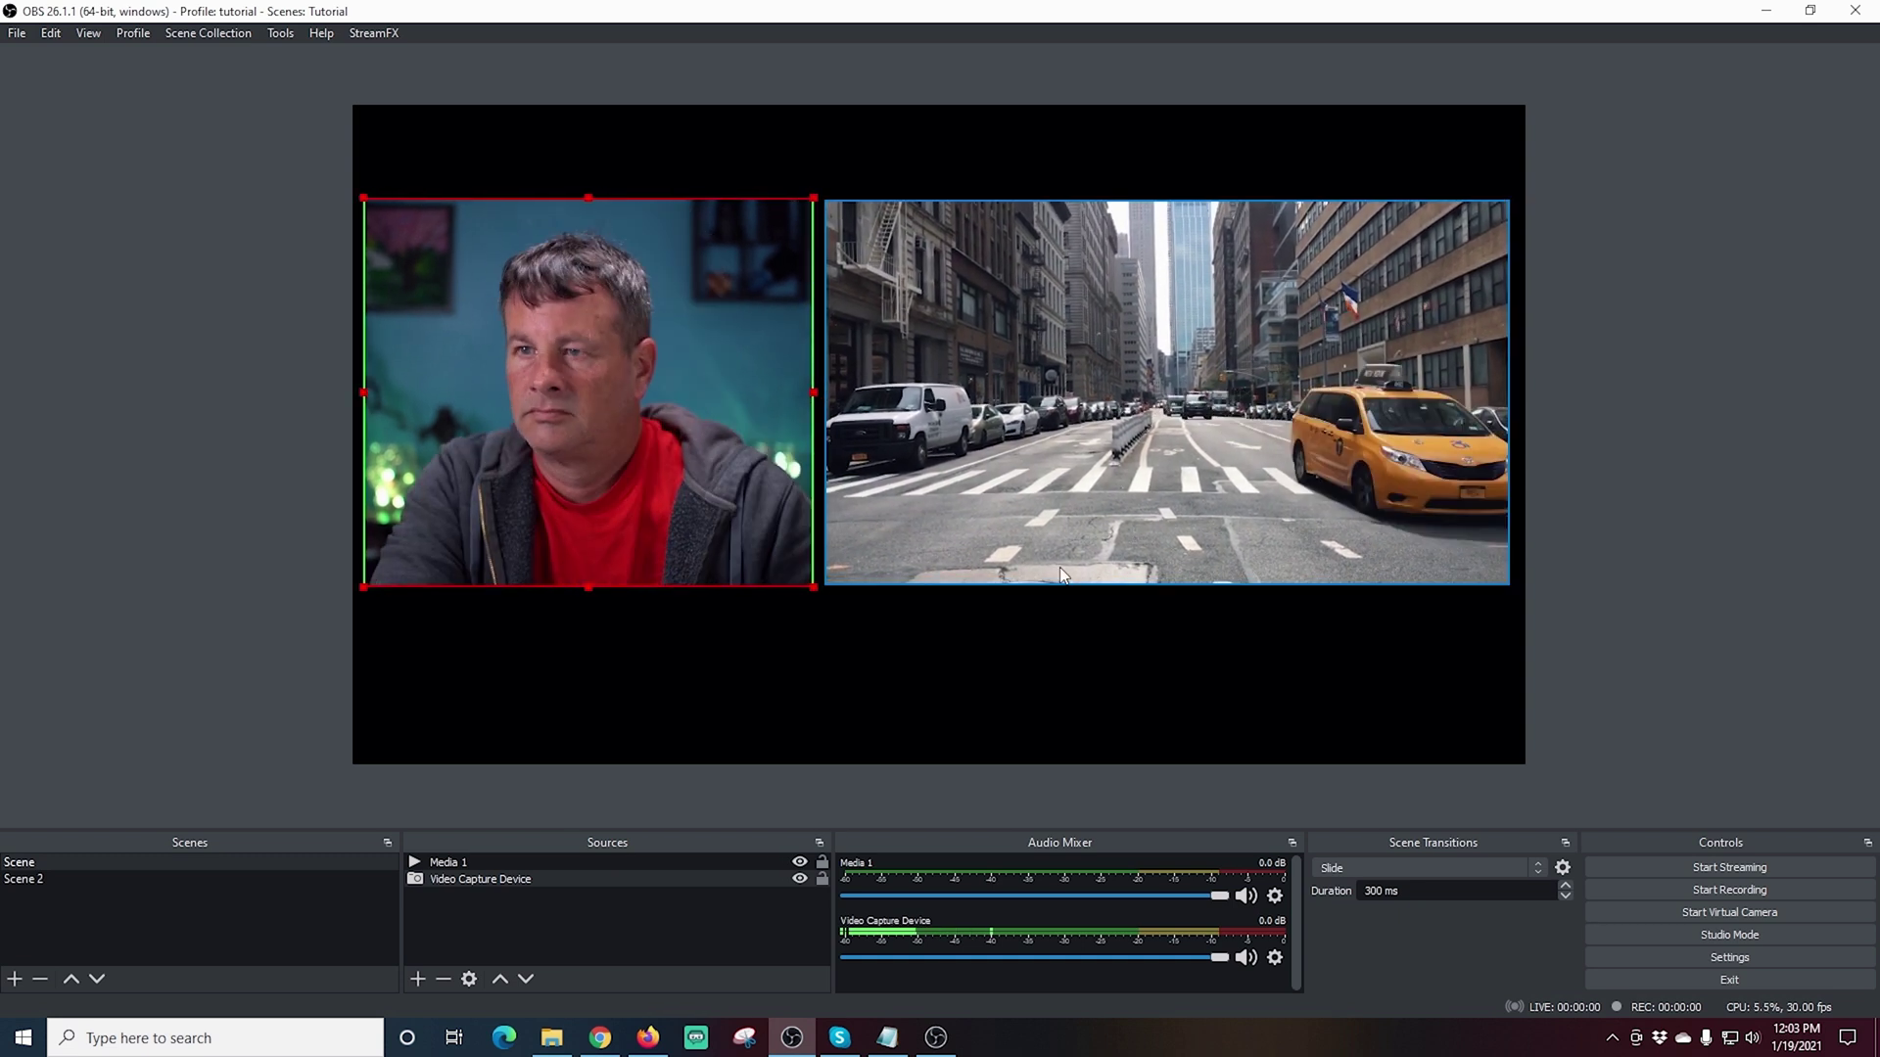
- In Scene 2, shrink the full-screen webcam source to under half the canvas width and place it in the lower-left area
{"action": "left_click", "coordinate": [27, 881]}
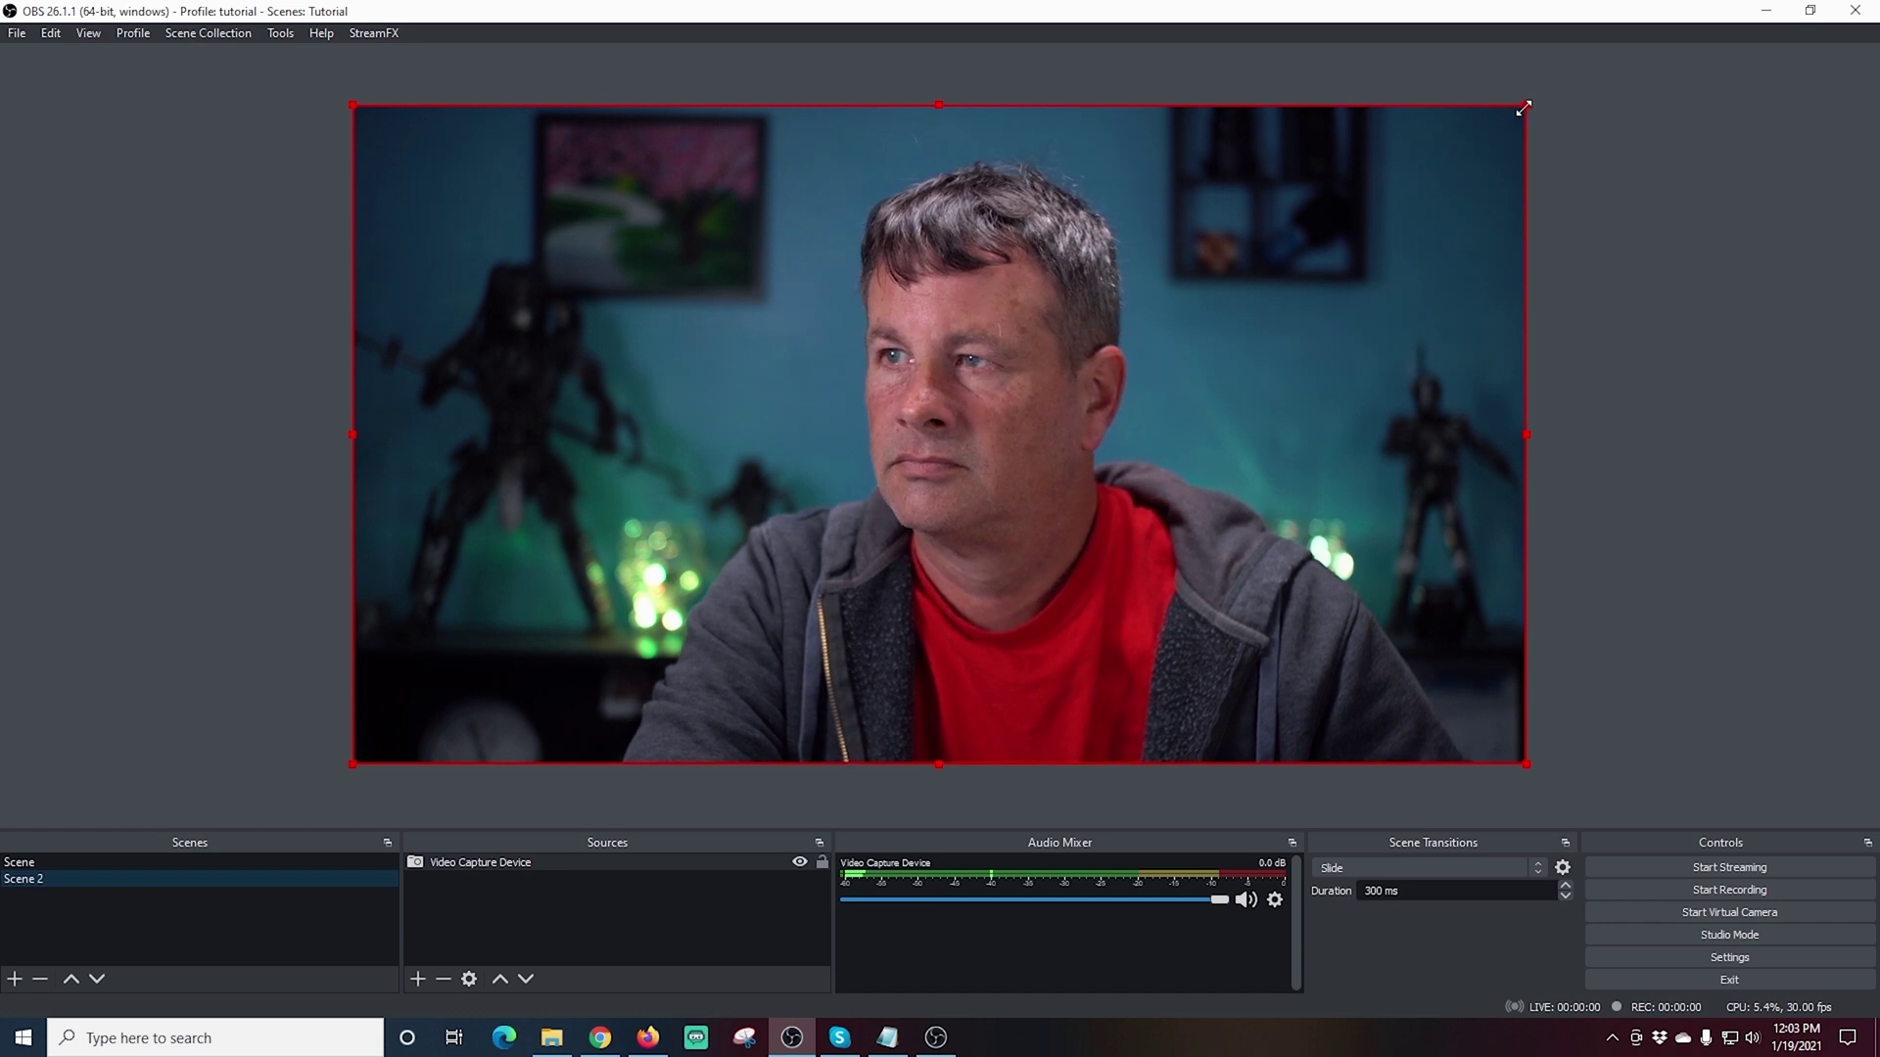
{"action": "left_click_drag", "start_coordinate": [1523, 107], "coordinate": [867, 609]}
{"action": "left_click_drag", "start_coordinate": [658, 608], "coordinate": [762, 582]}
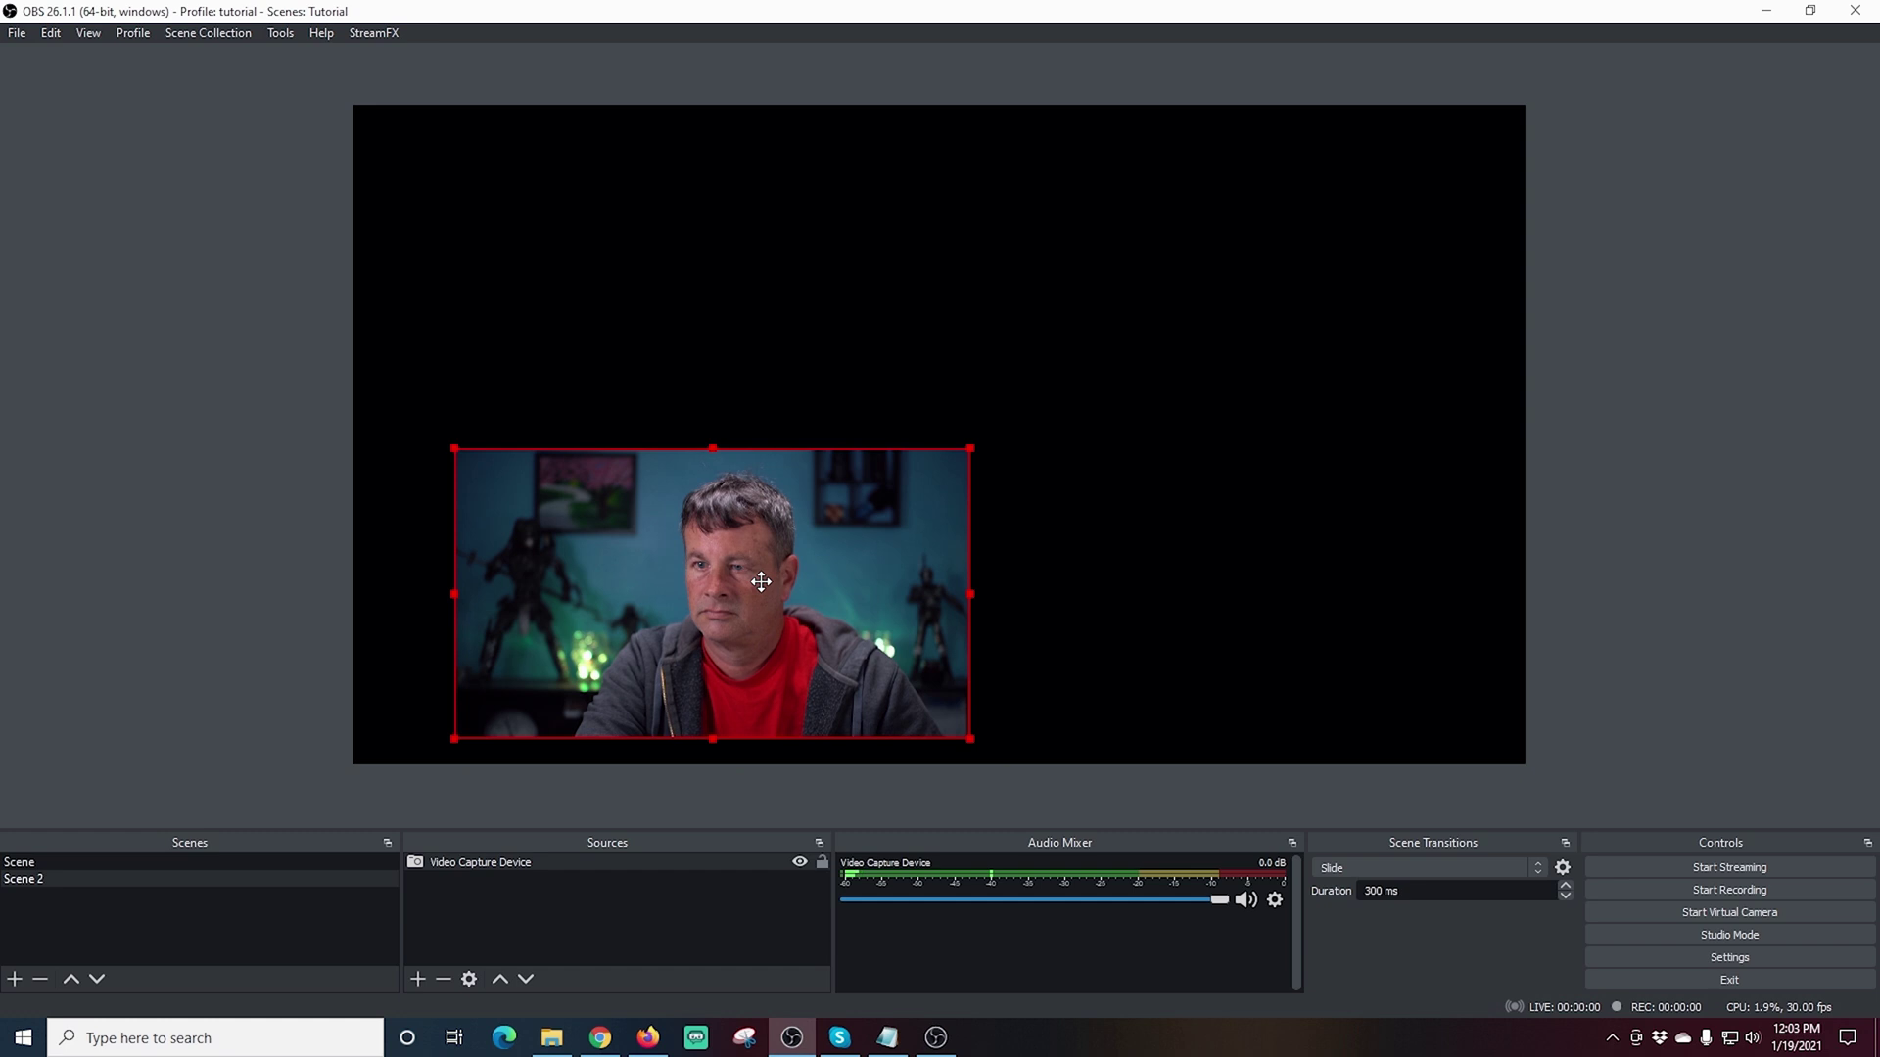
- Add the existing Media 1 media source to Scene 2
{"action": "left_click", "coordinate": [416, 979]}
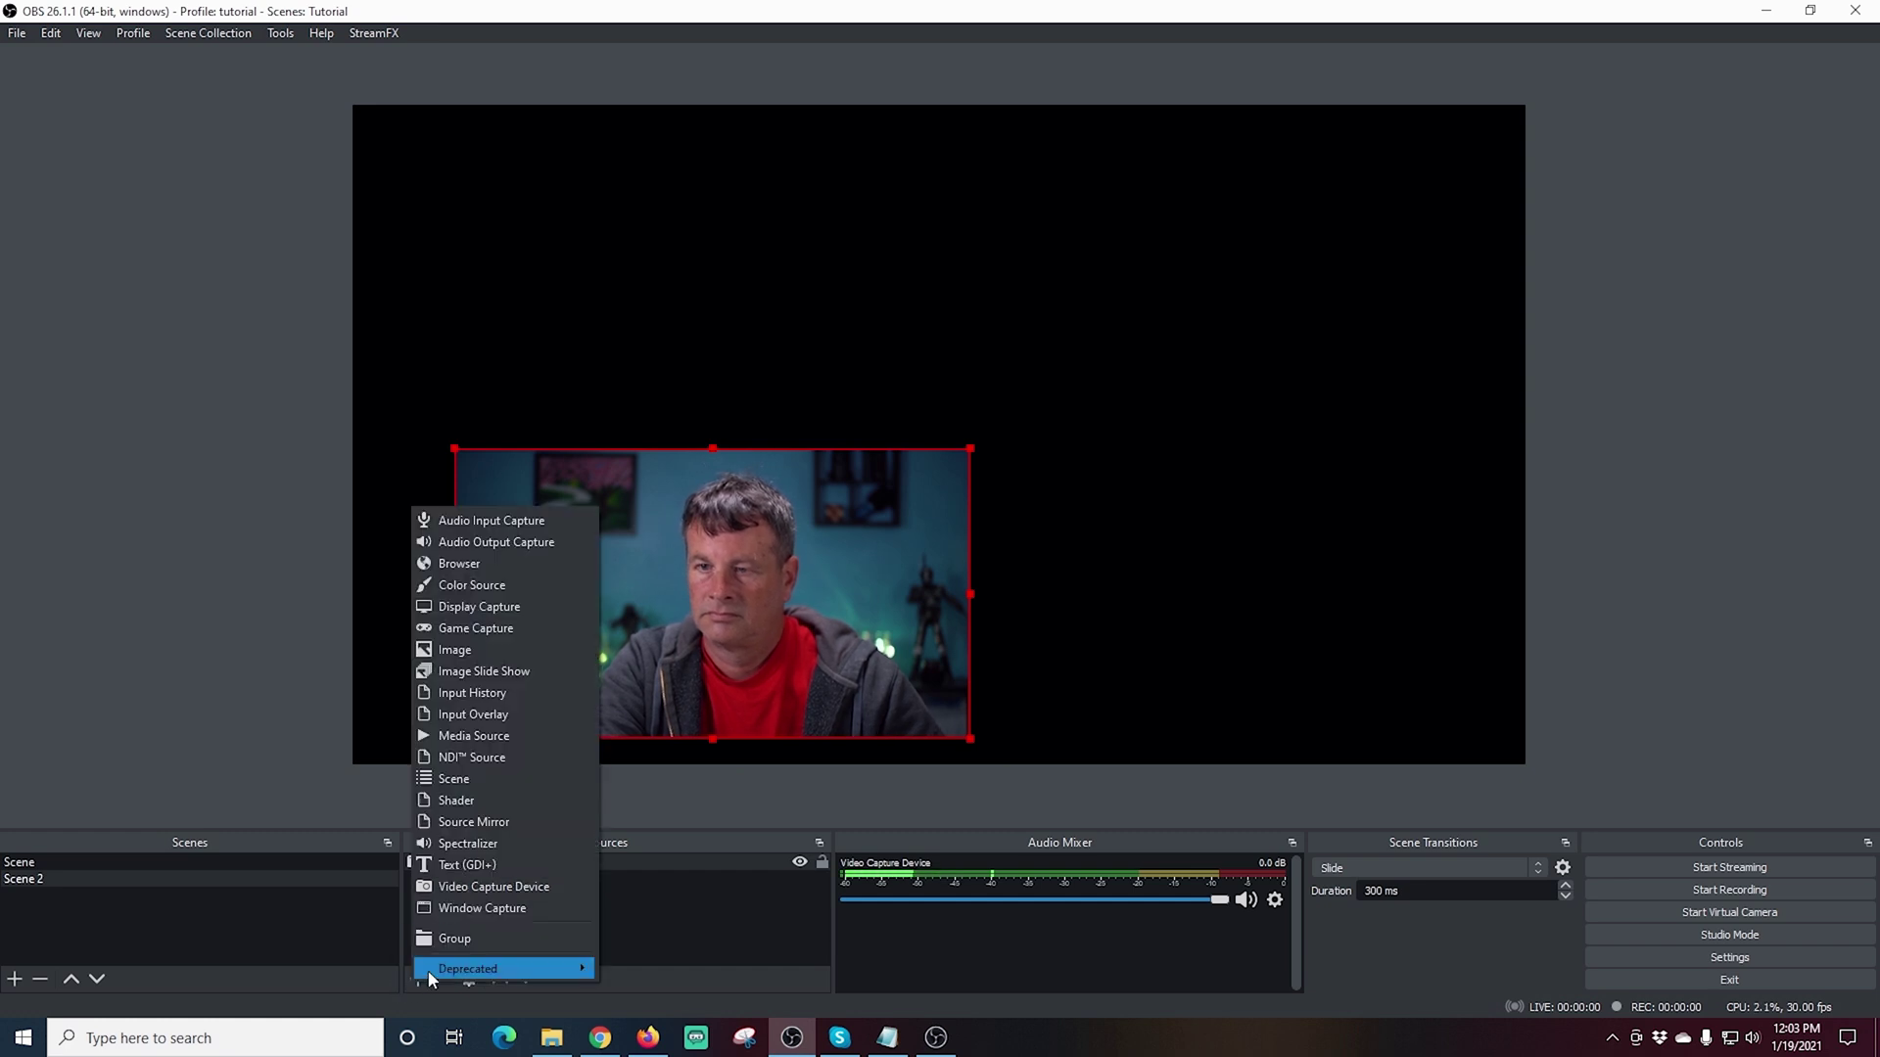
{"action": "left_click", "coordinate": [496, 734]}
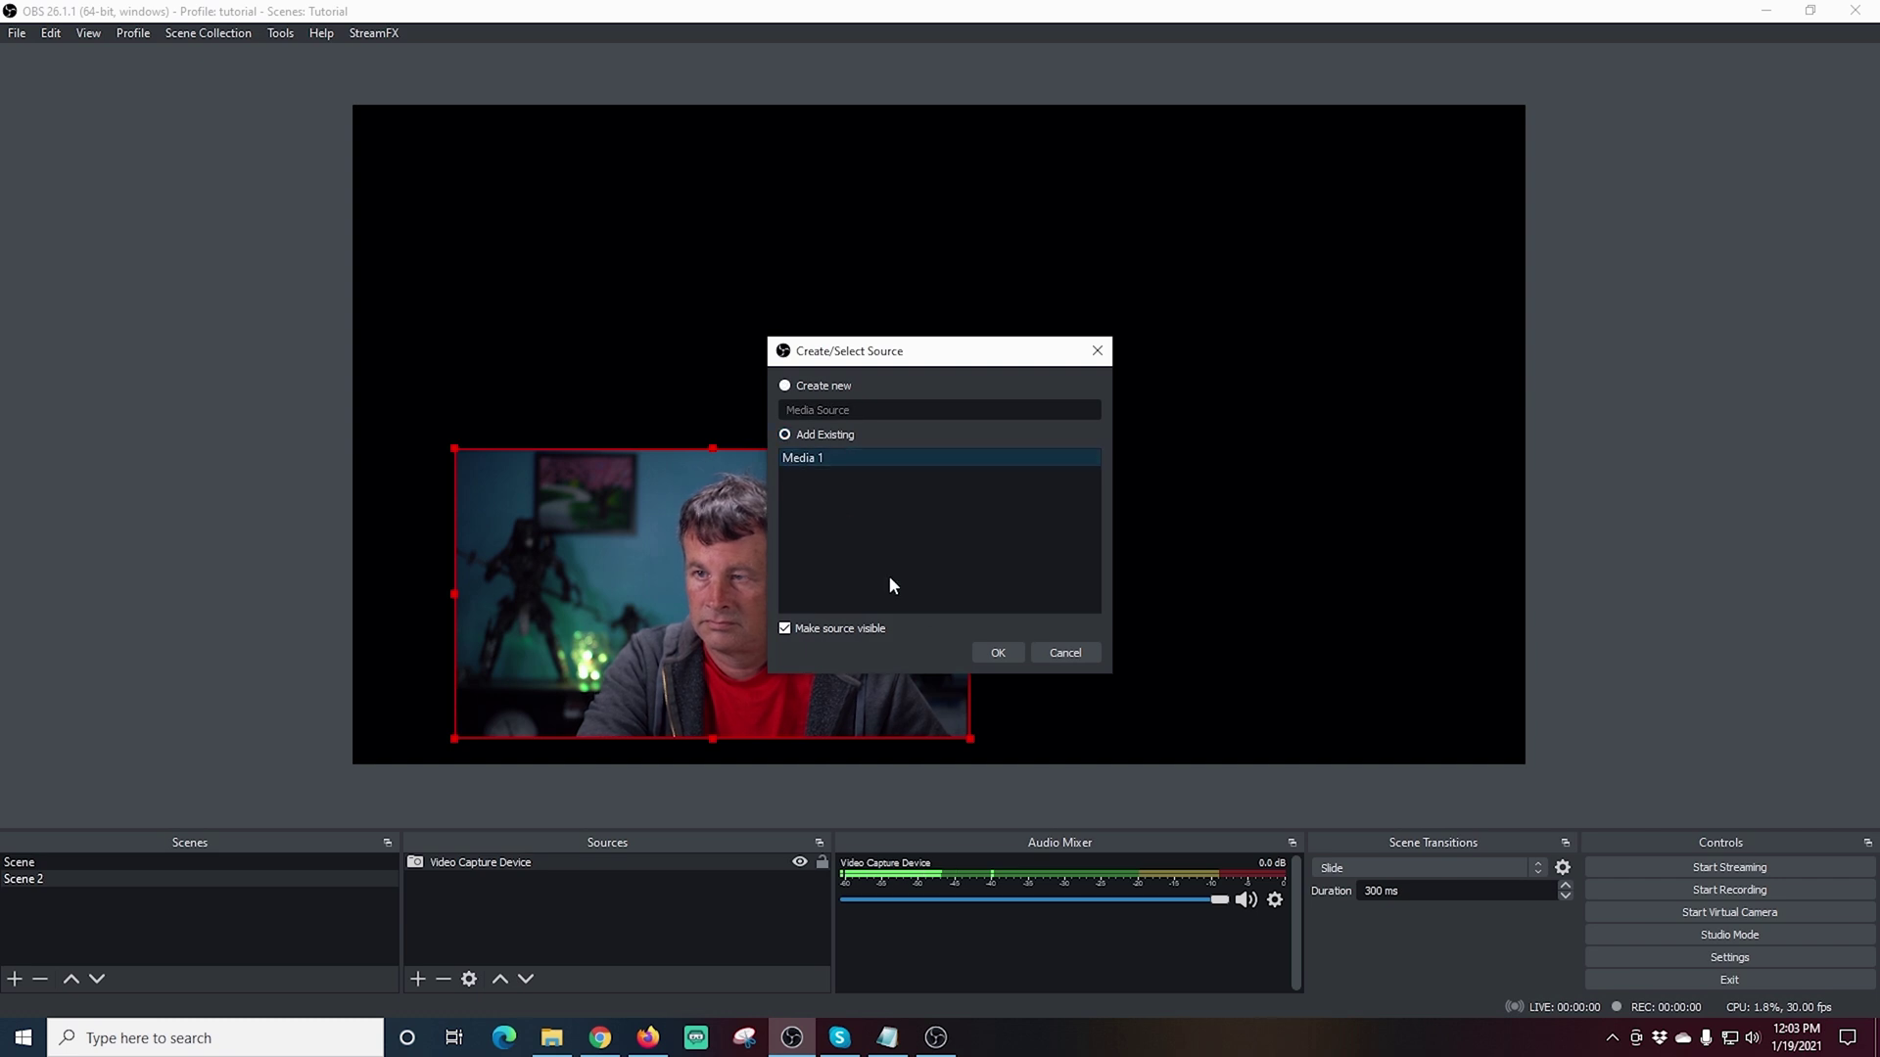
{"action": "left_click", "coordinate": [1000, 653]}
- Shrink Media 1 into the canvas's upper-left corner and move the webcam to the lower centre
{"action": "left_click_drag", "start_coordinate": [1543, 767], "coordinate": [809, 265]}
{"action": "left_click_drag", "start_coordinate": [798, 355], "coordinate": [822, 387]}
{"action": "left_click_drag", "start_coordinate": [739, 614], "coordinate": [937, 611]}
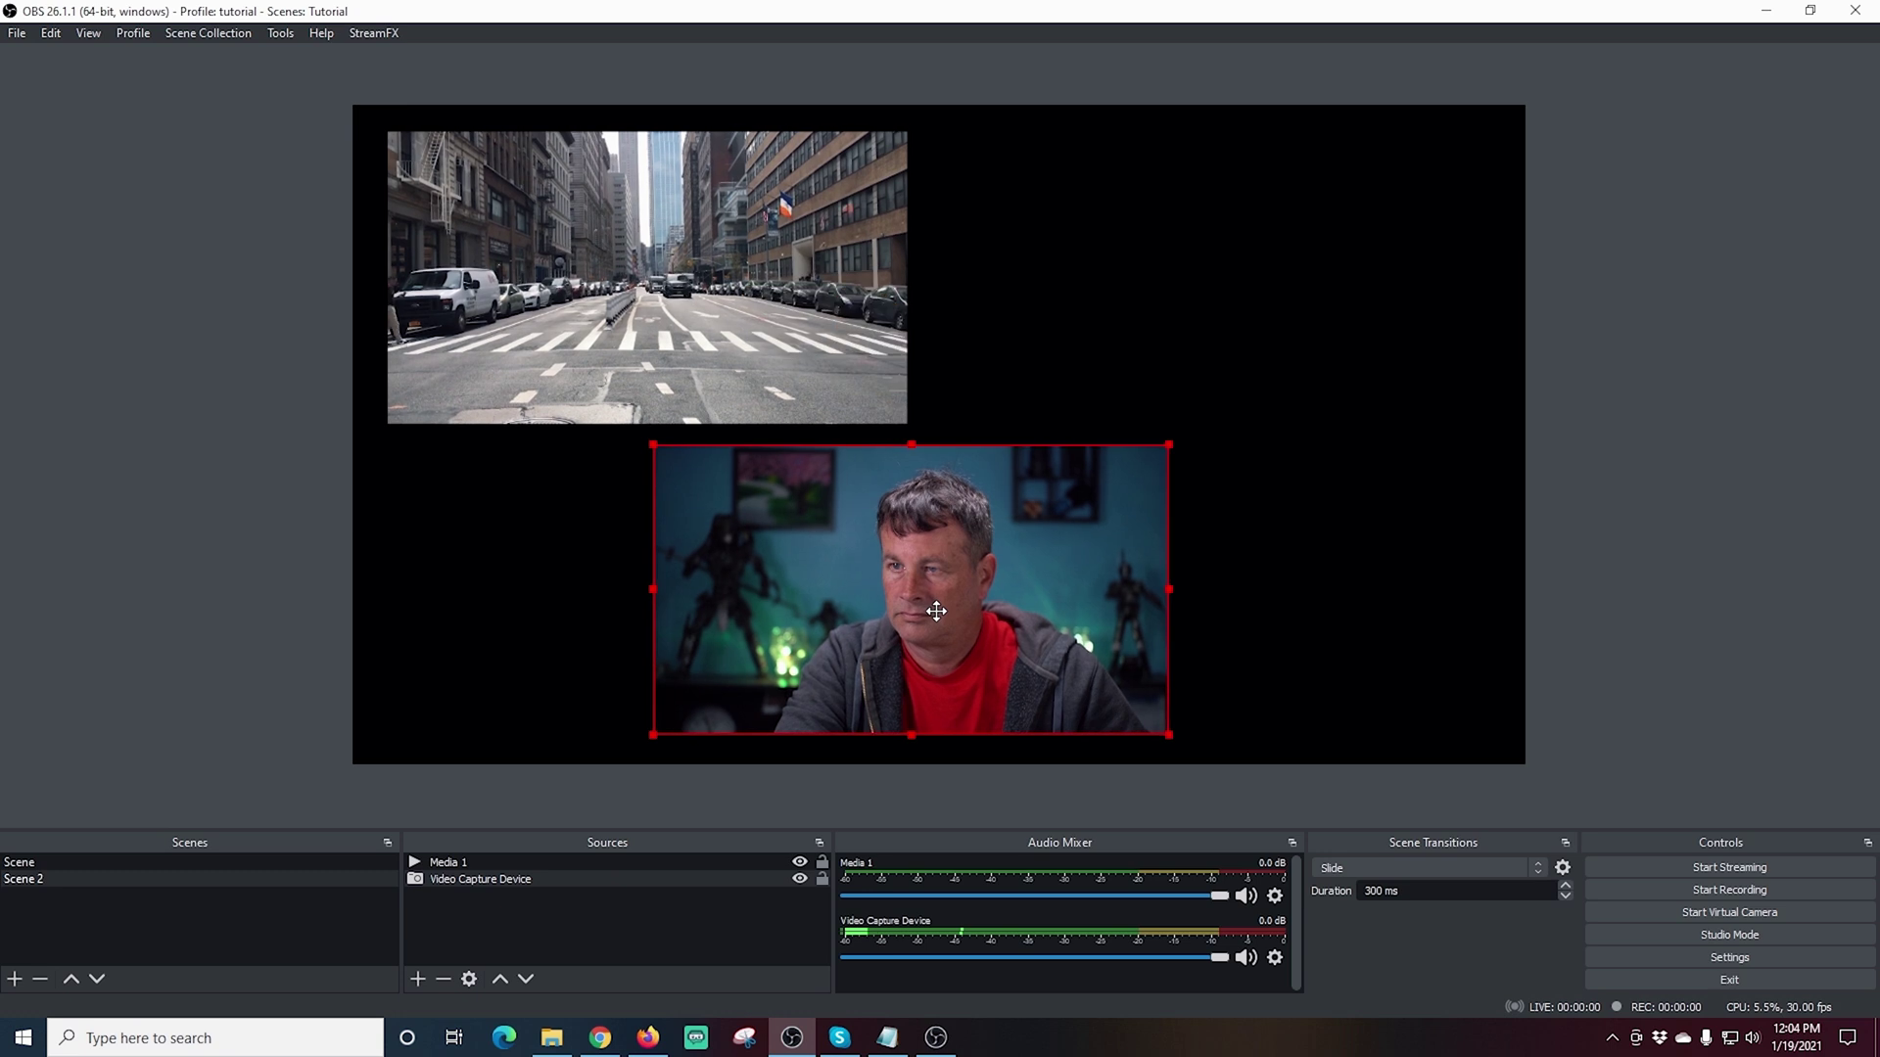
- Add a new media source named Media 2 to Scene 2, using the local file Dancing-Boats.mp4 with looping enabled
{"action": "left_click", "coordinate": [418, 979]}
{"action": "left_click", "coordinate": [499, 756]}
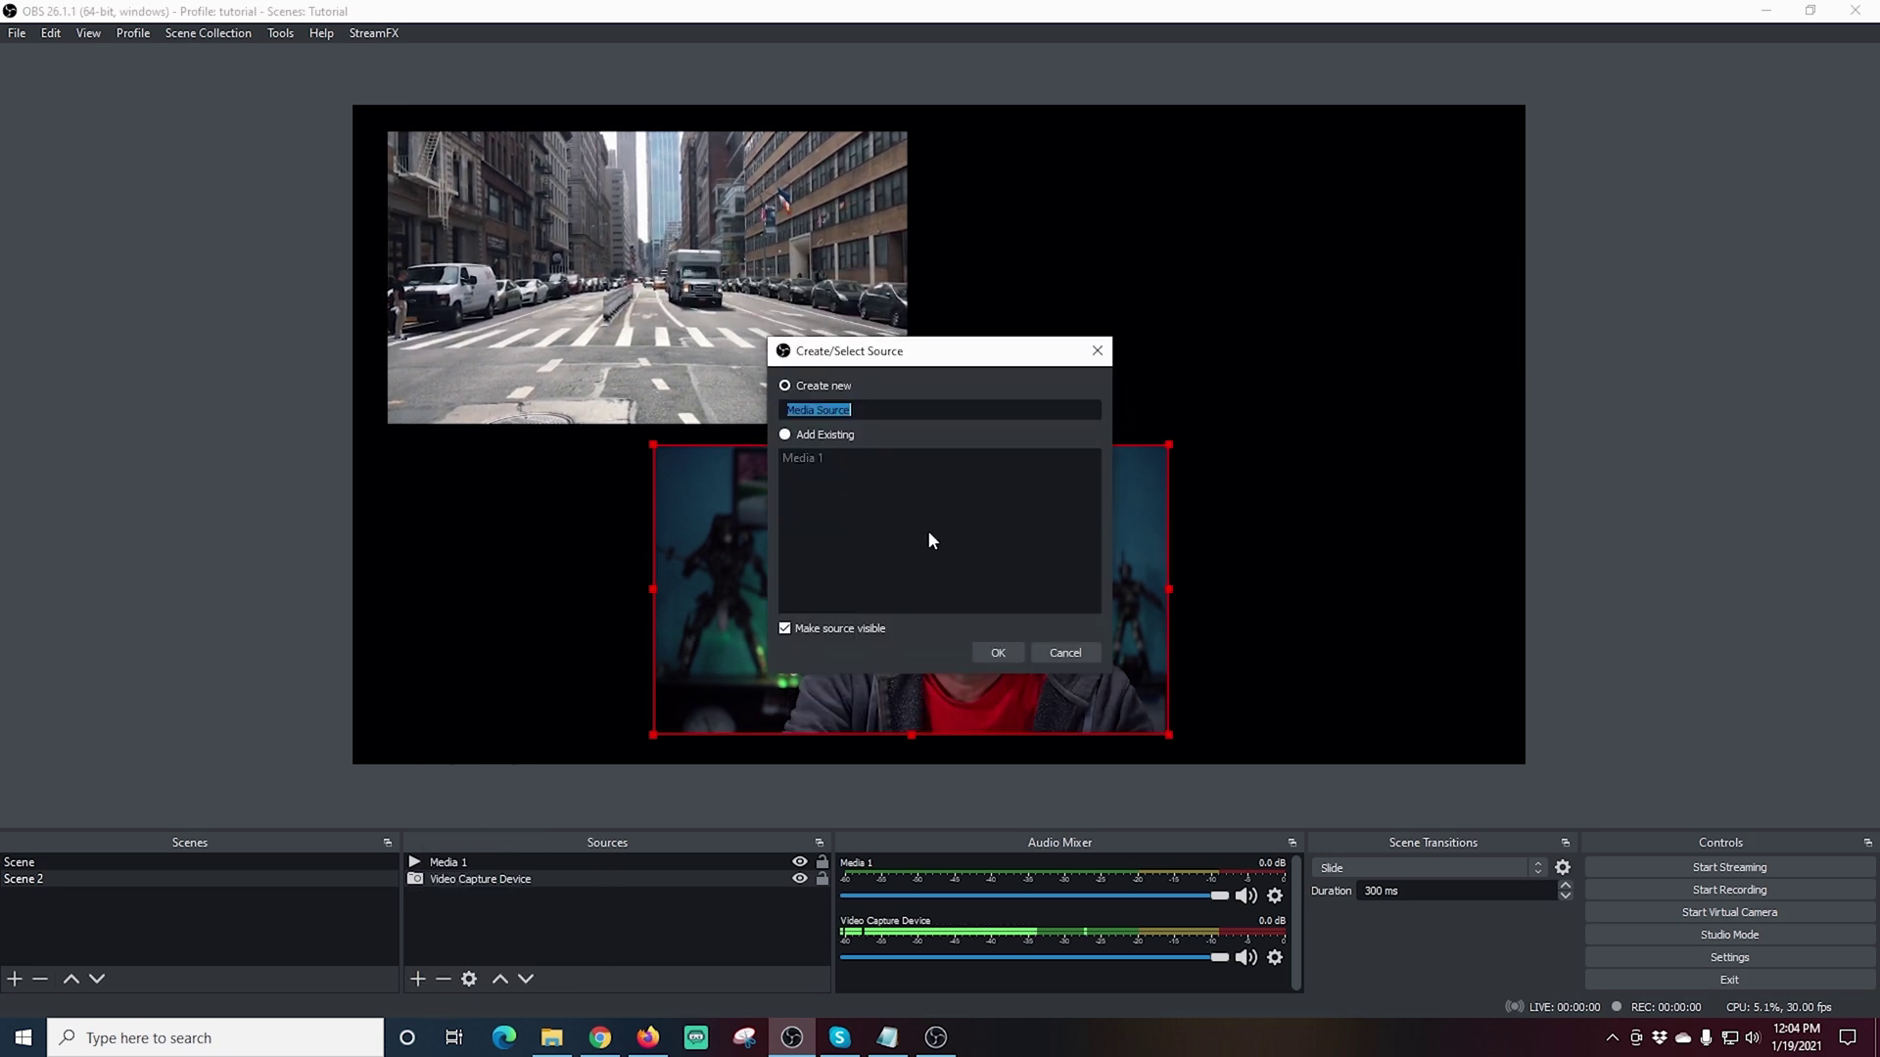
{"action": "type", "text": "Media 2"}
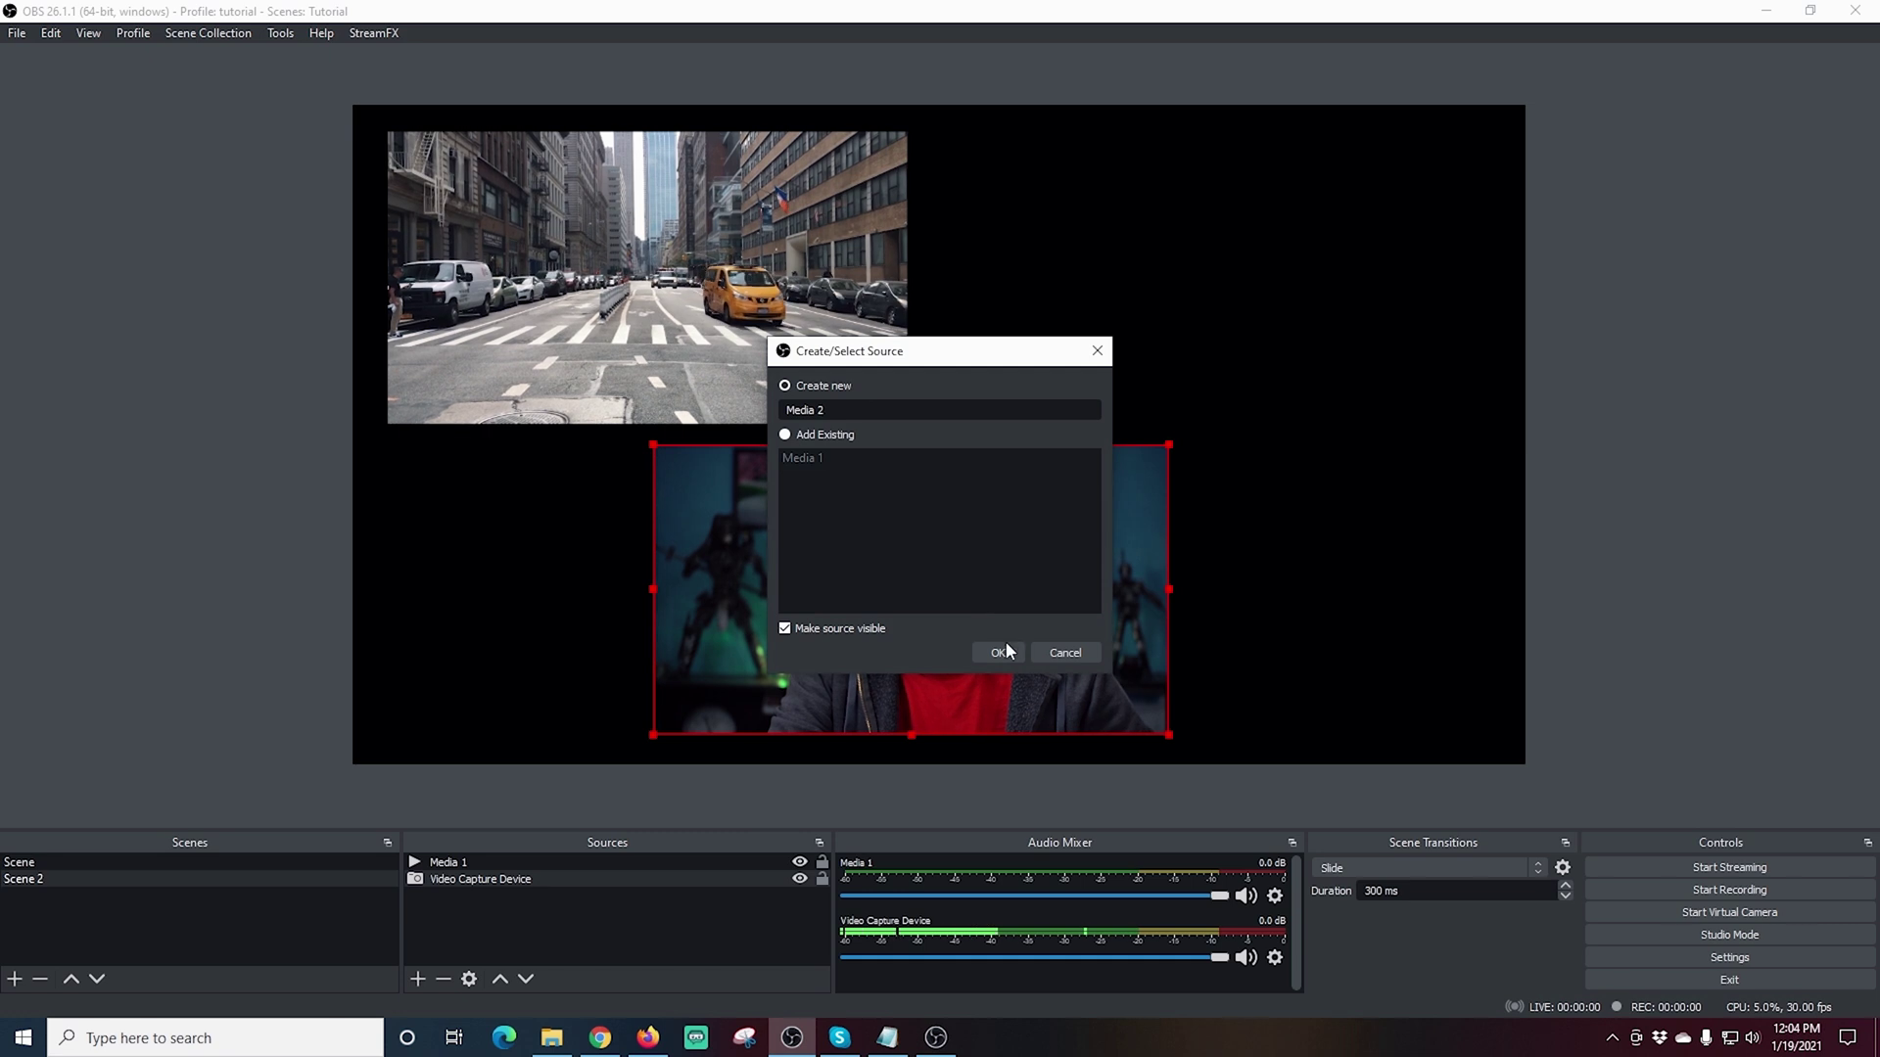
{"action": "left_click", "coordinate": [999, 652]}
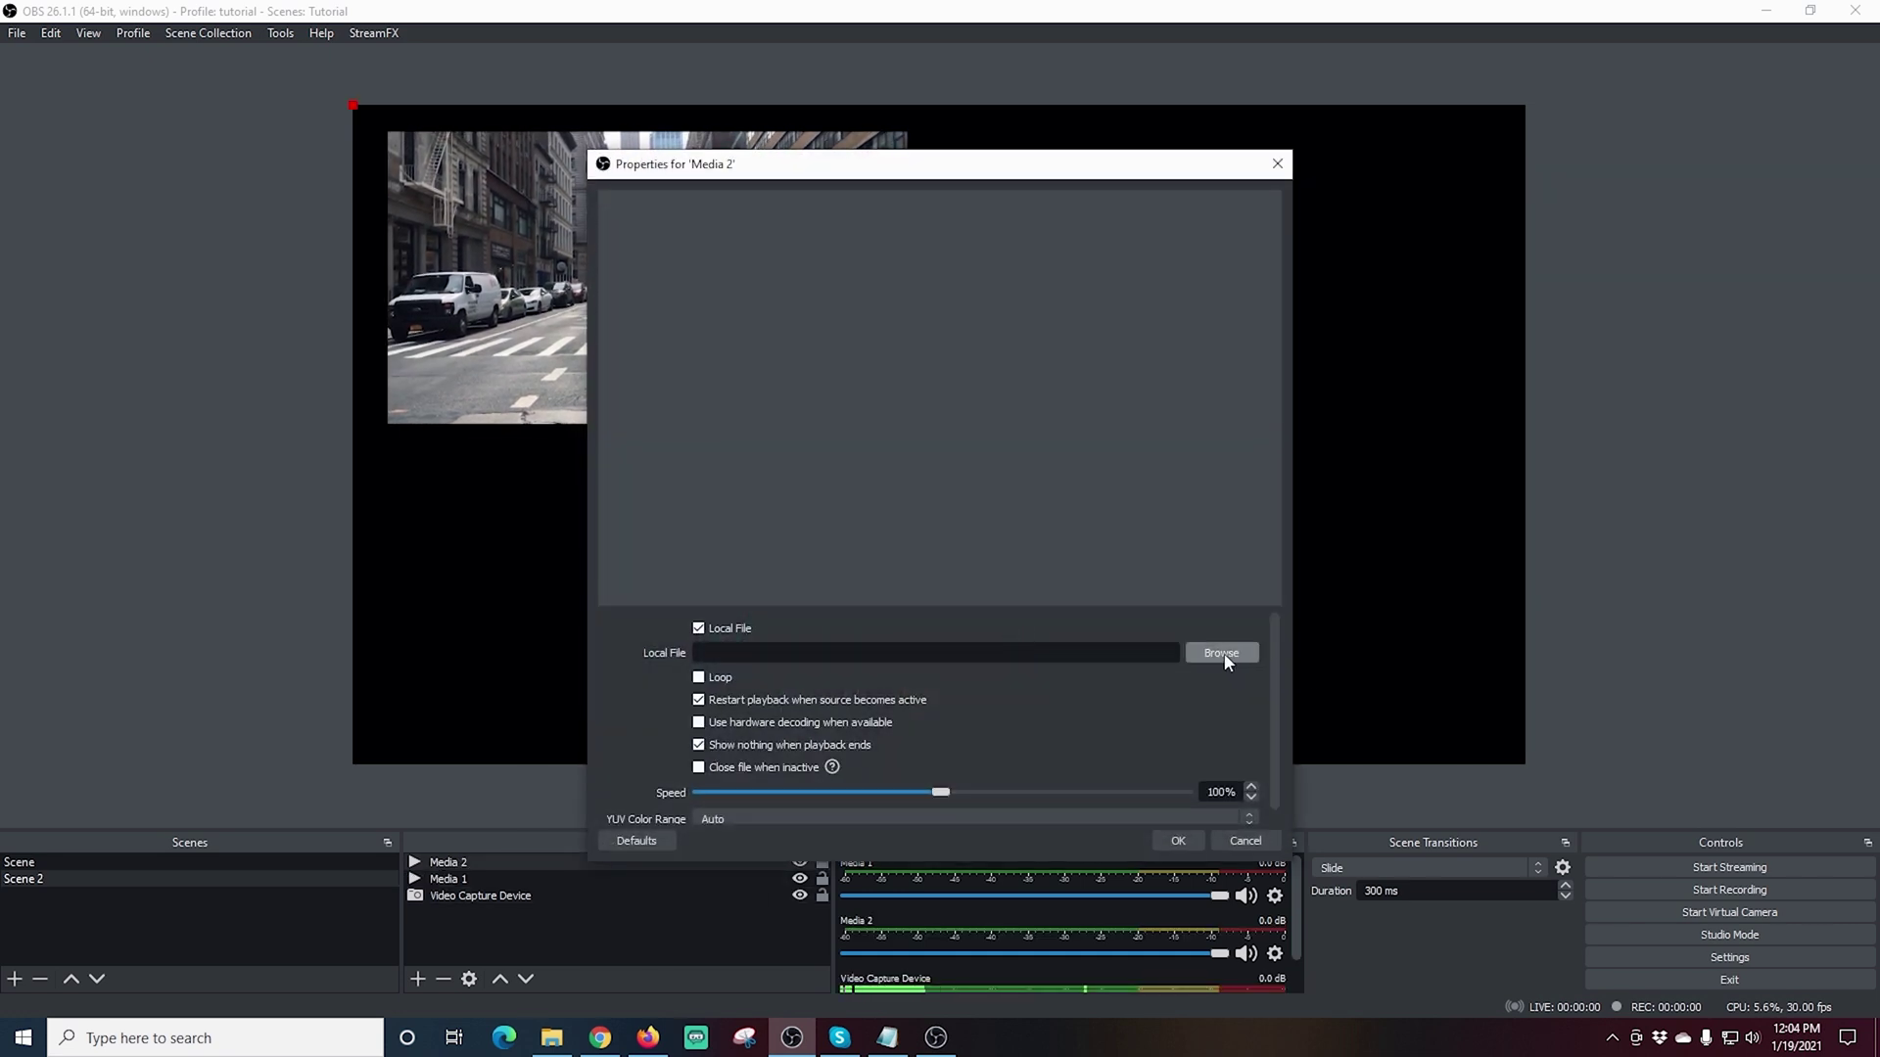
{"action": "left_click", "coordinate": [1217, 659]}
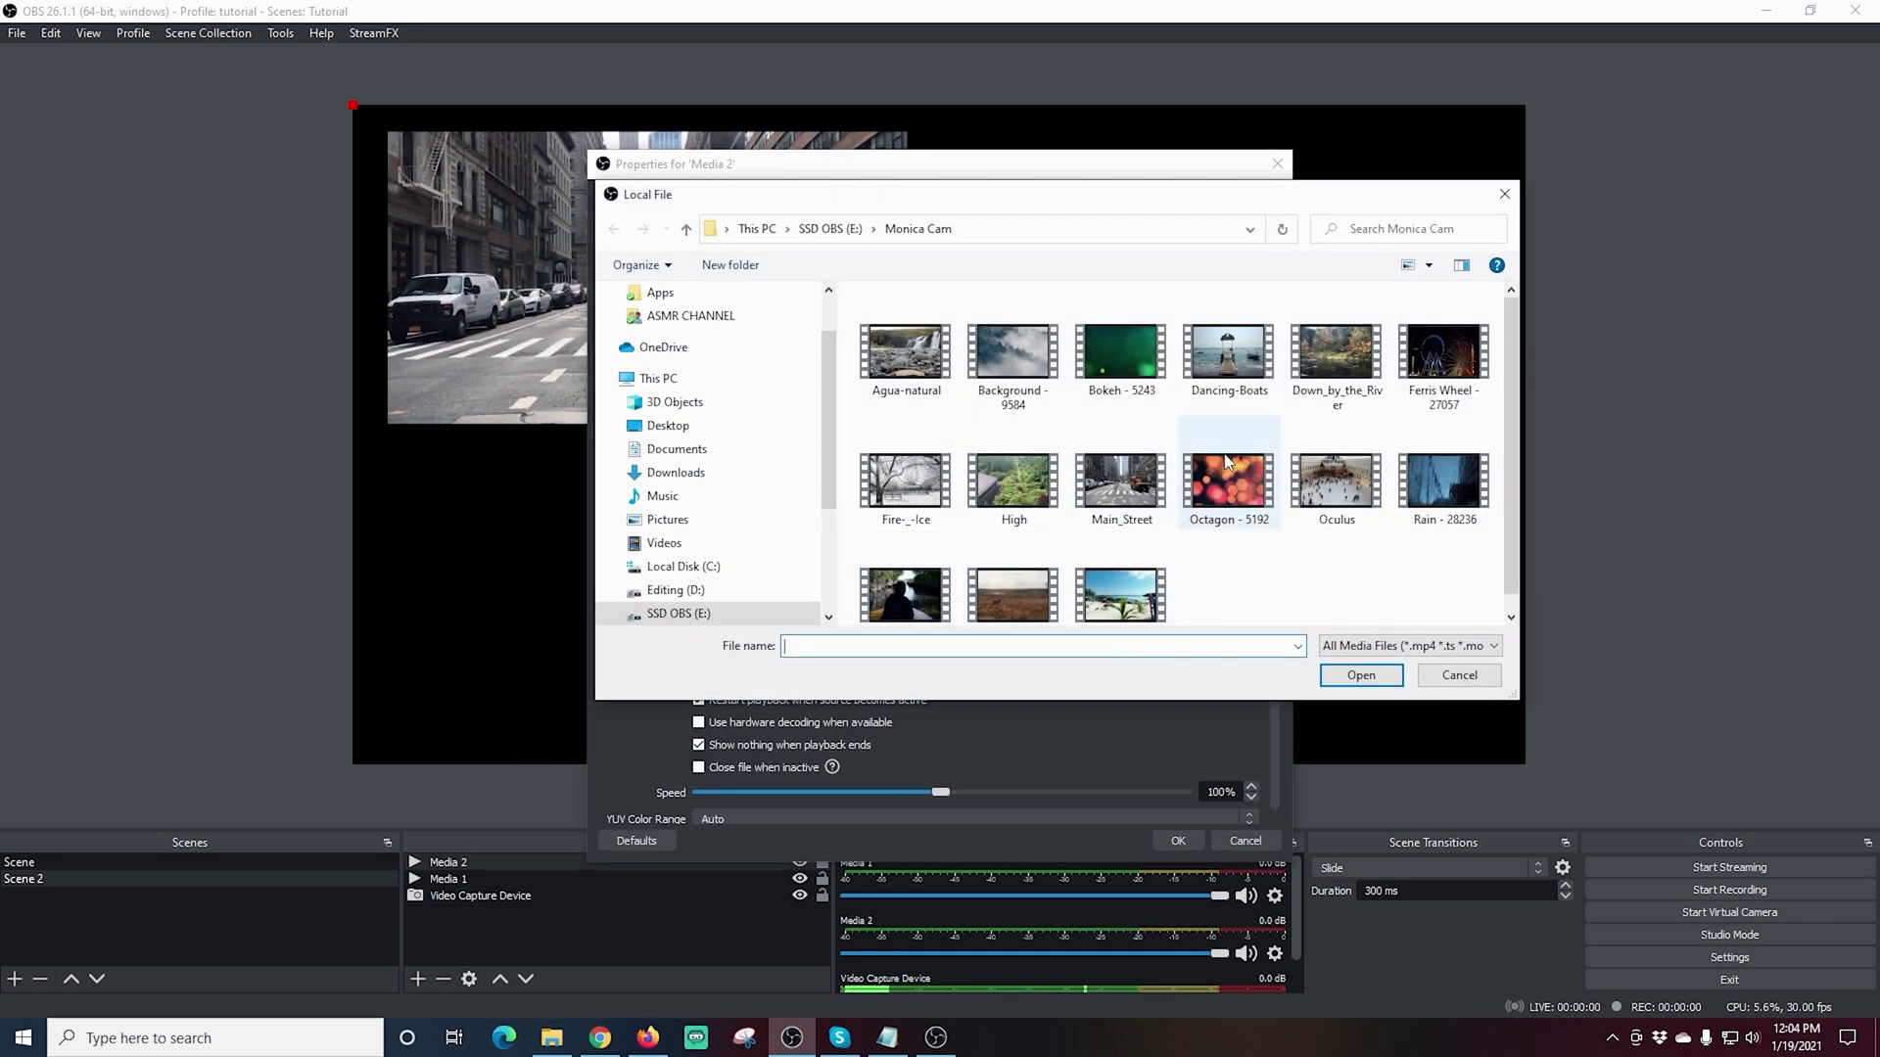
{"action": "left_click", "coordinate": [1359, 677]}
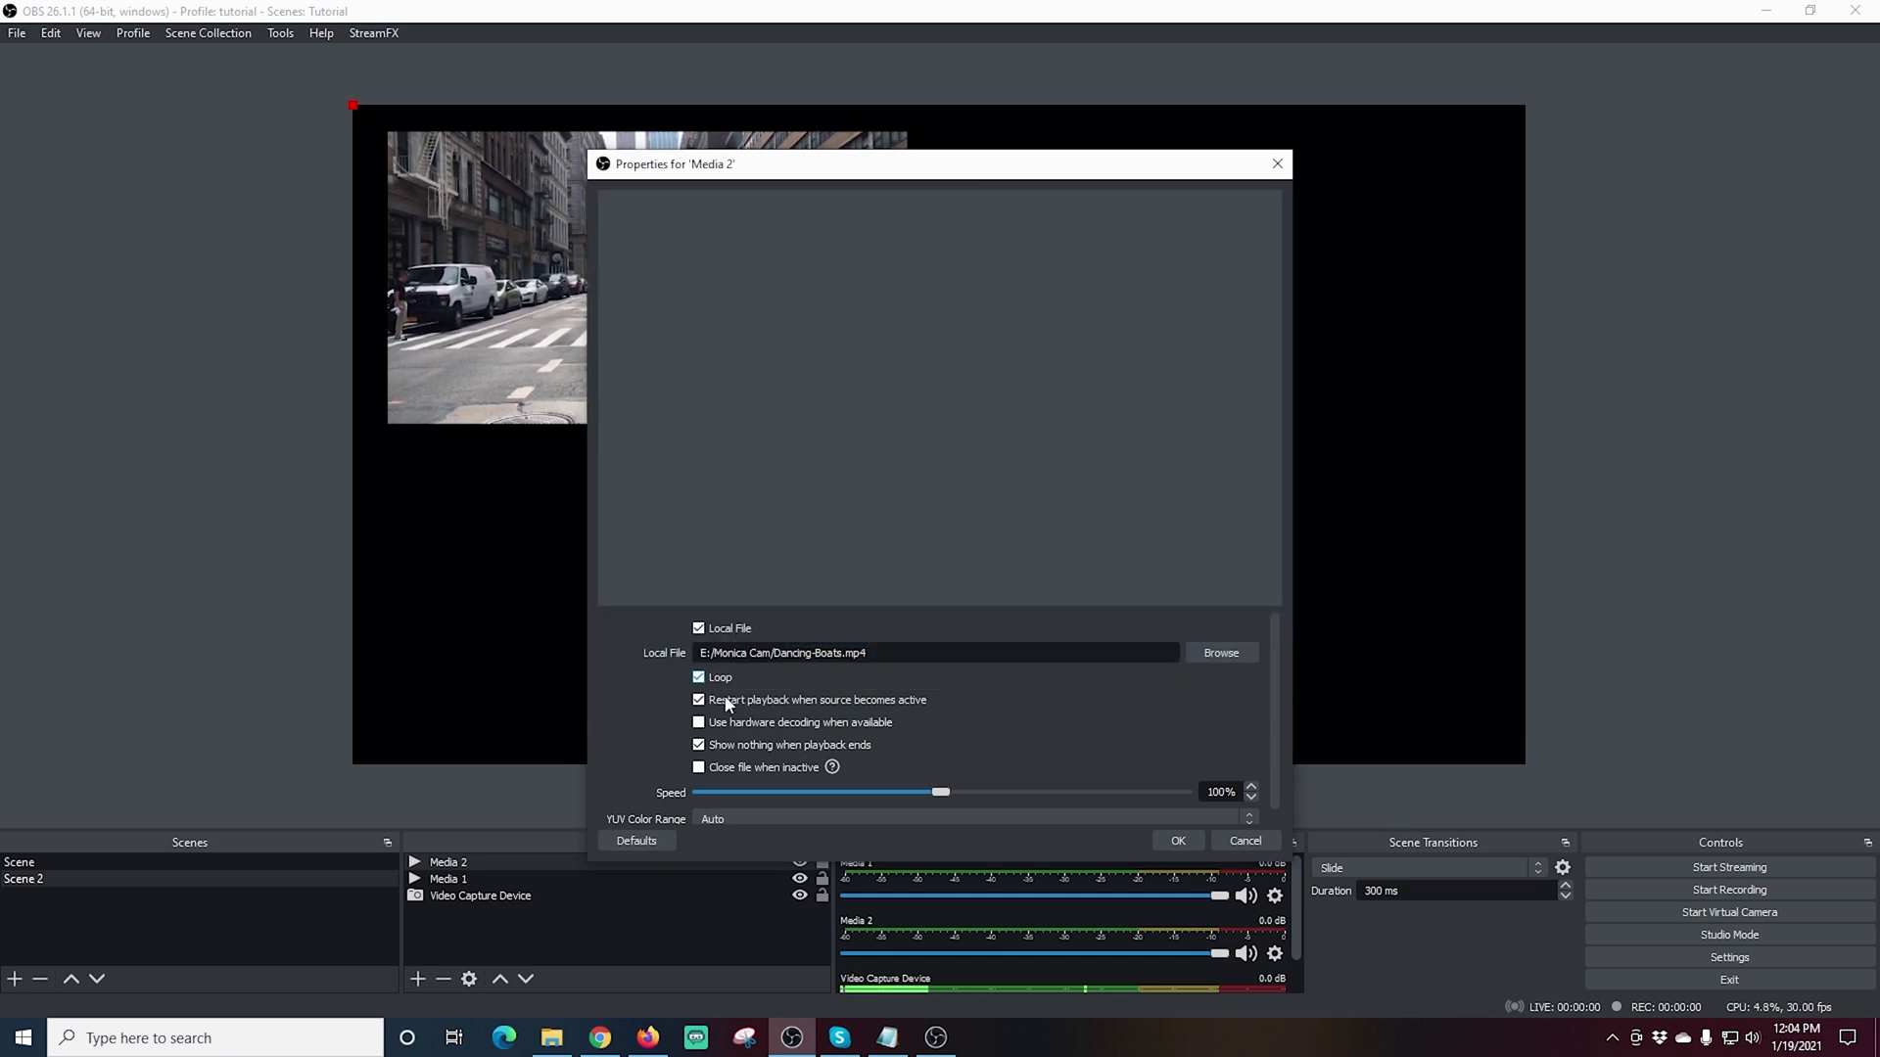
{"action": "left_click", "coordinate": [1175, 841]}
- Shrink Media 2 to about the size of Media 1 and place it in the canvas's upper-right area
{"action": "left_click_drag", "start_coordinate": [370, 736], "coordinate": [968, 401]}
{"action": "left_click_drag", "start_coordinate": [1260, 429], "coordinate": [1214, 423]}
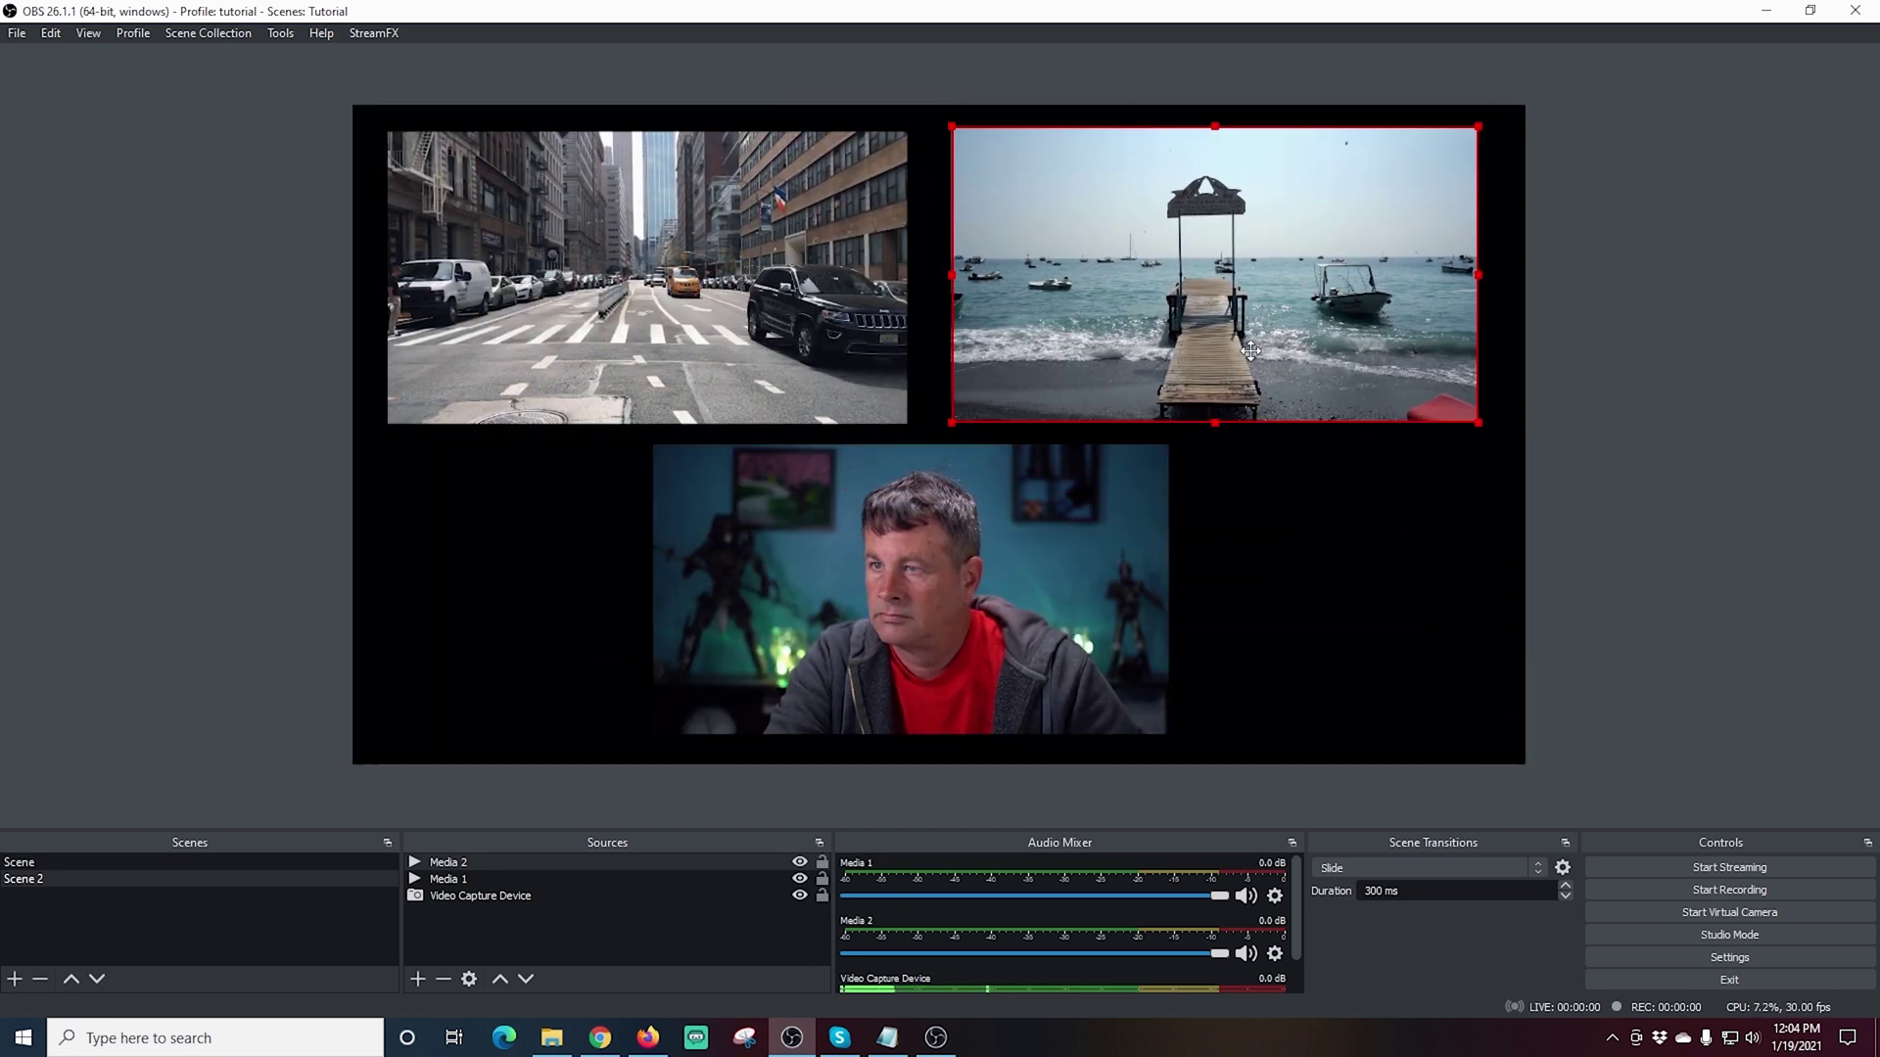
{"action": "left_click", "coordinate": [1341, 534]}
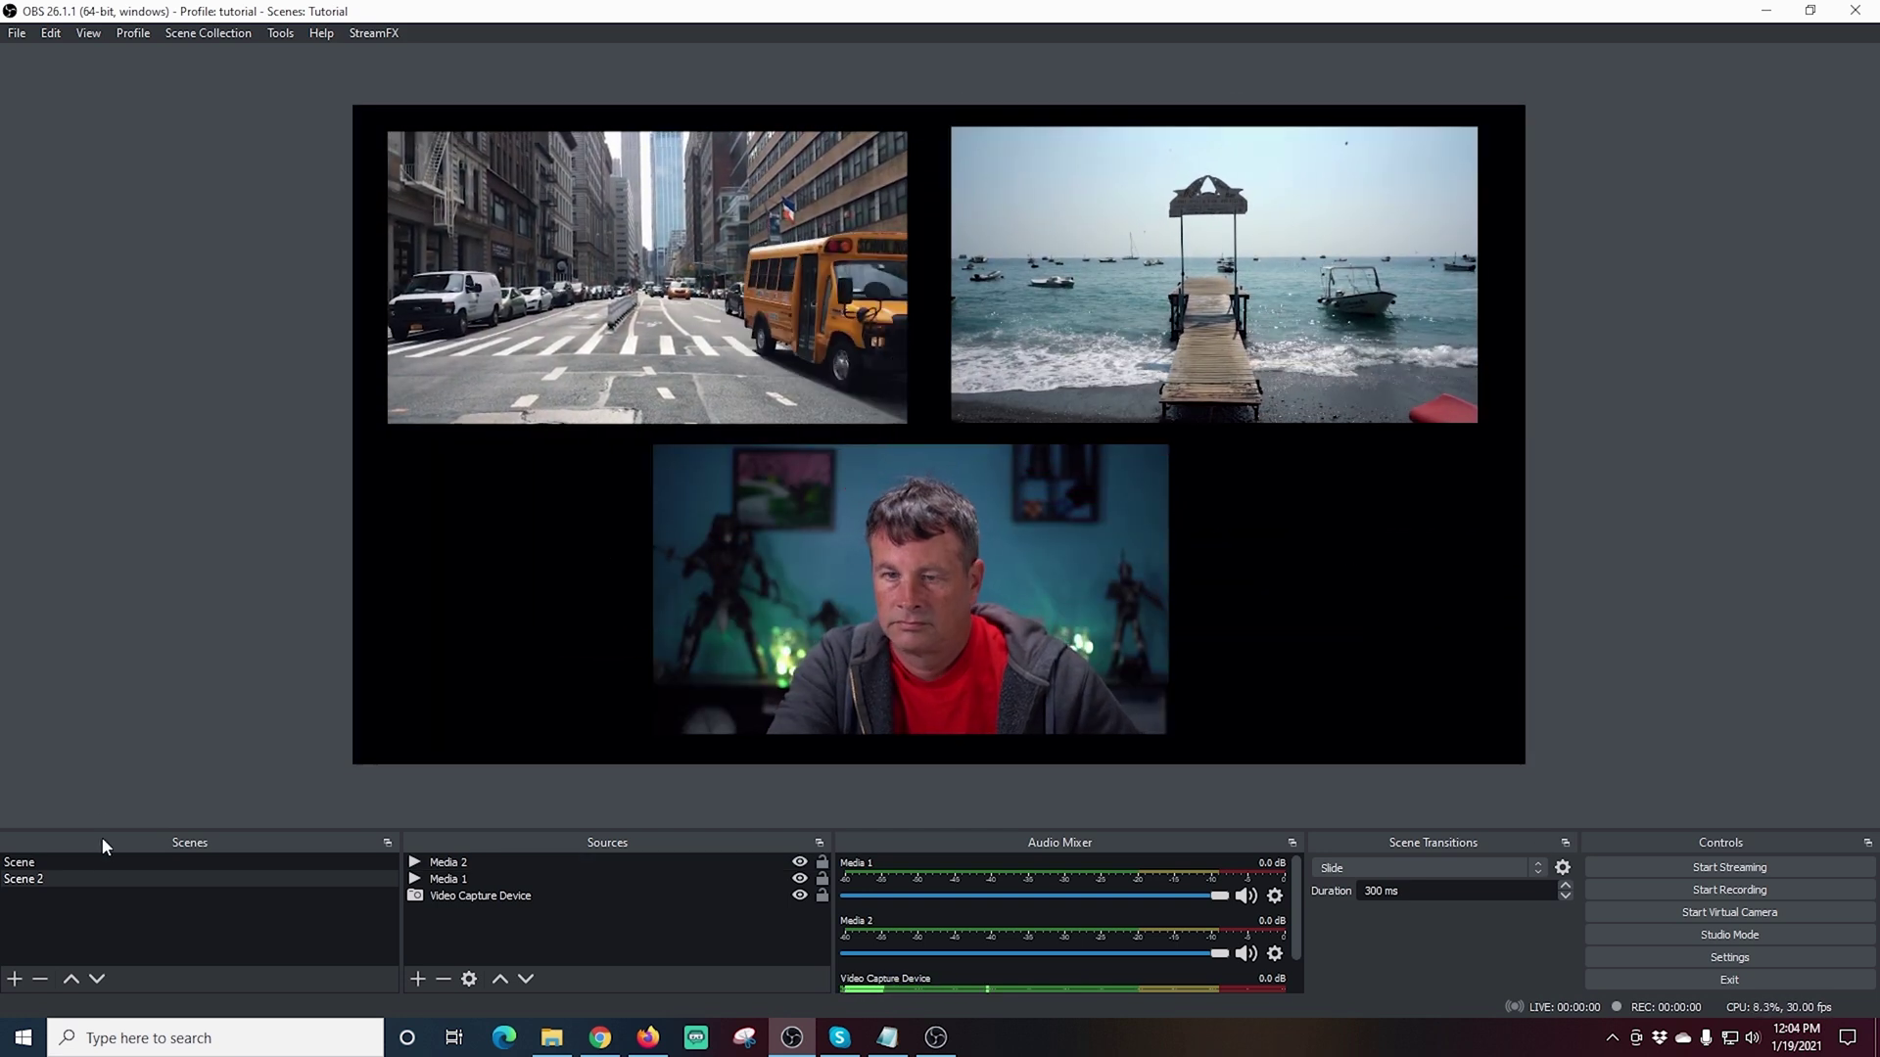
- Switch back and forth between Scene and Scene 2 to view the Slide transition, ending on Scene
{"action": "left_click", "coordinate": [97, 876]}
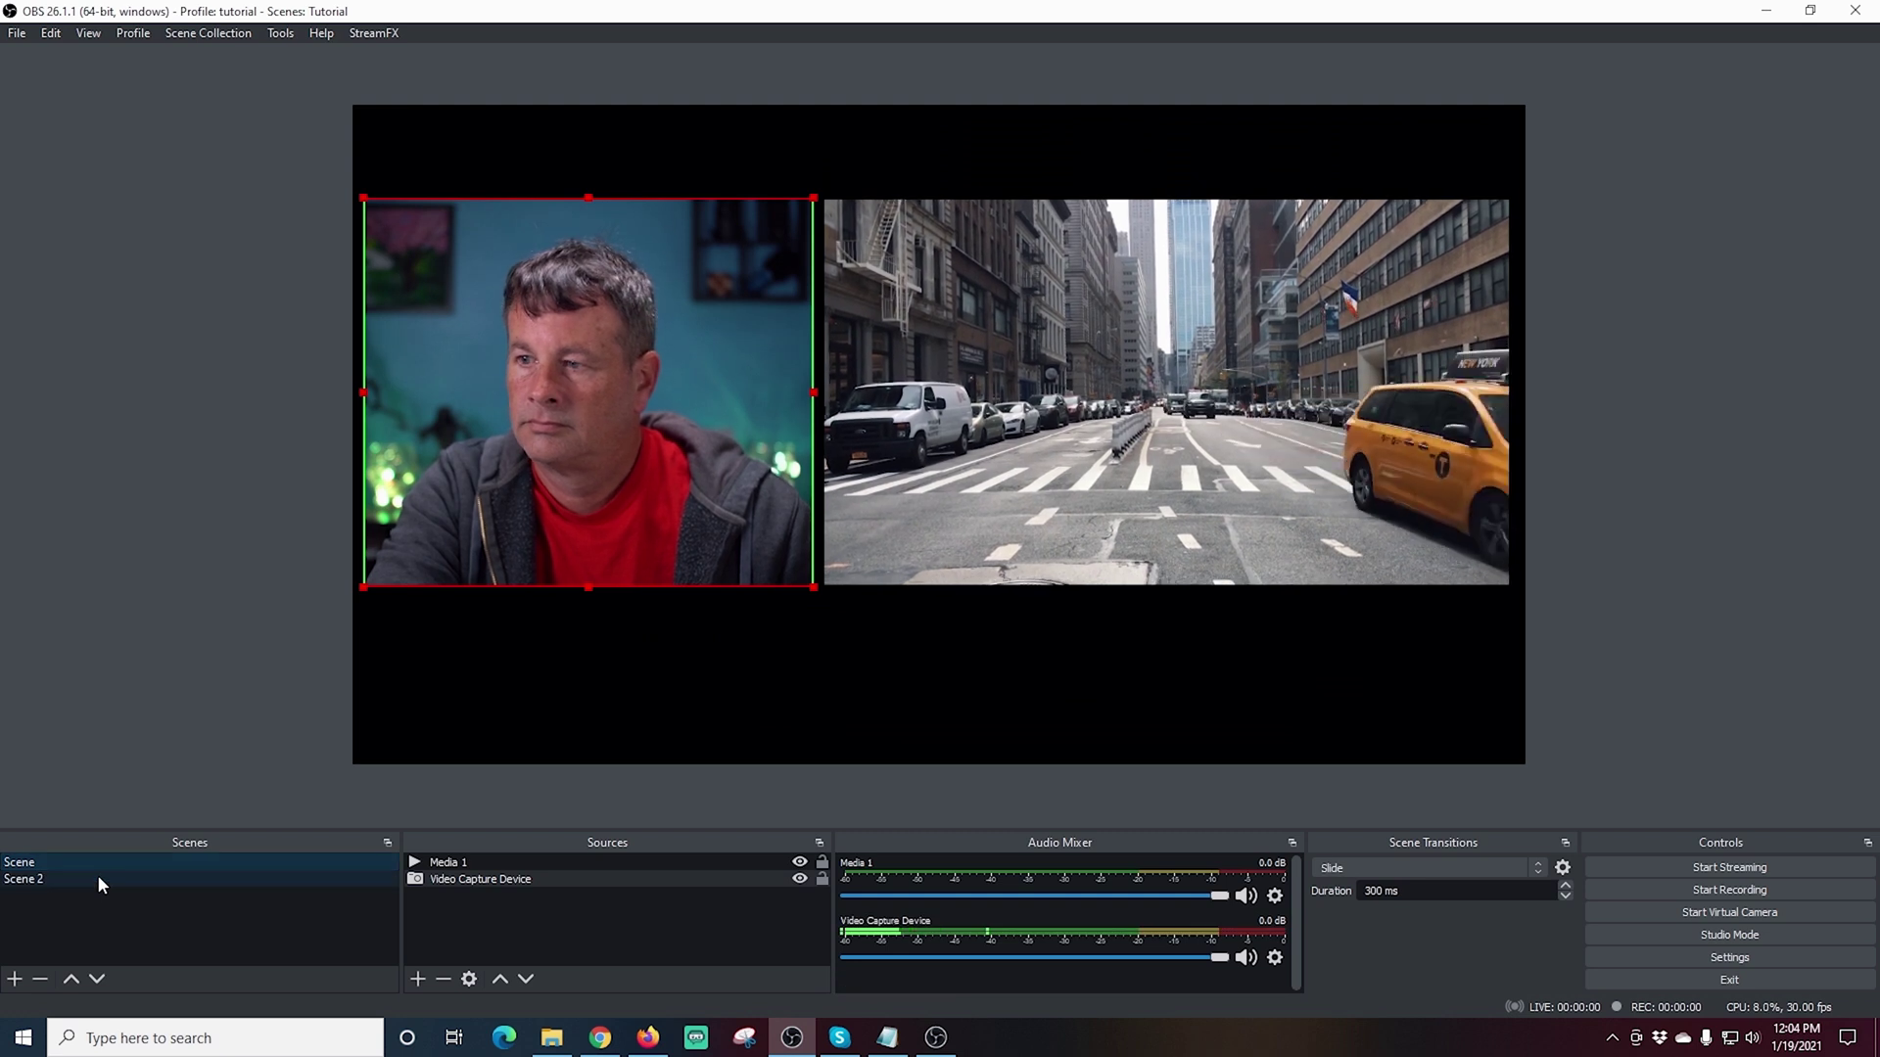
{"action": "left_click", "coordinate": [99, 878]}
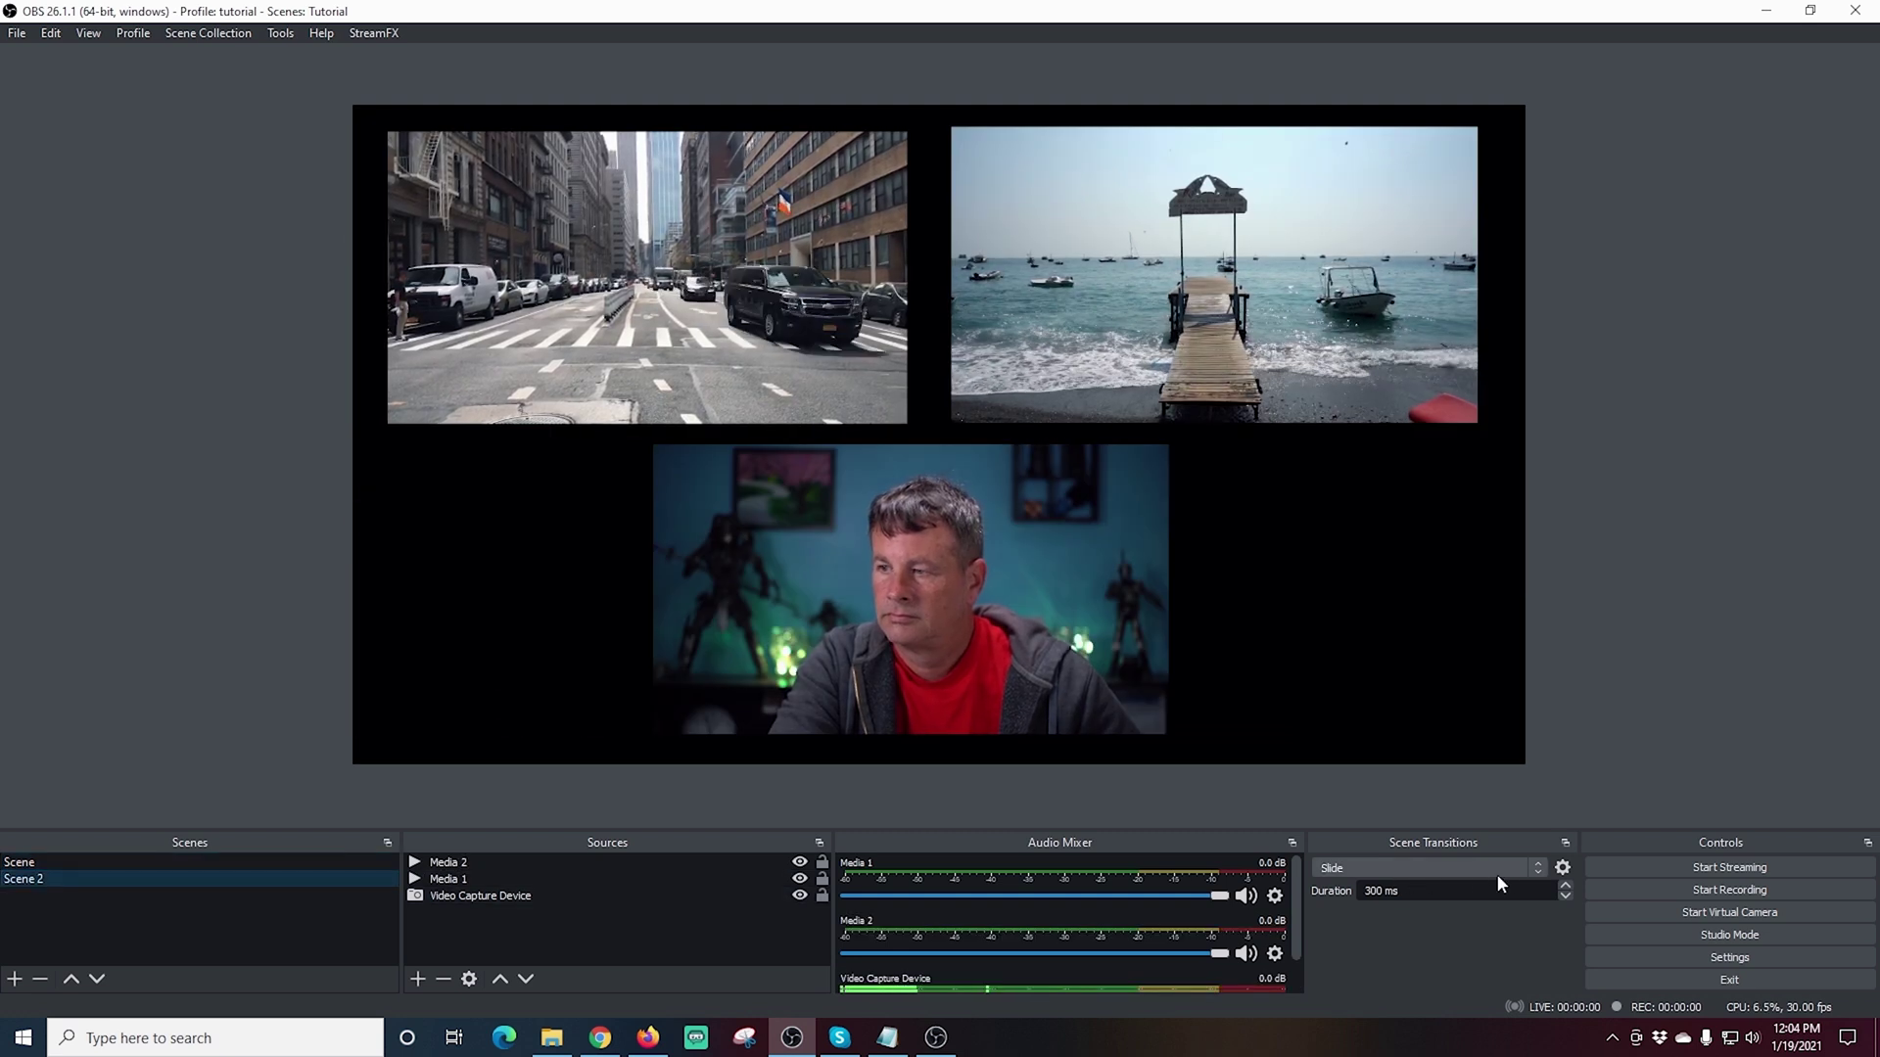
{"action": "left_click", "coordinate": [232, 863]}
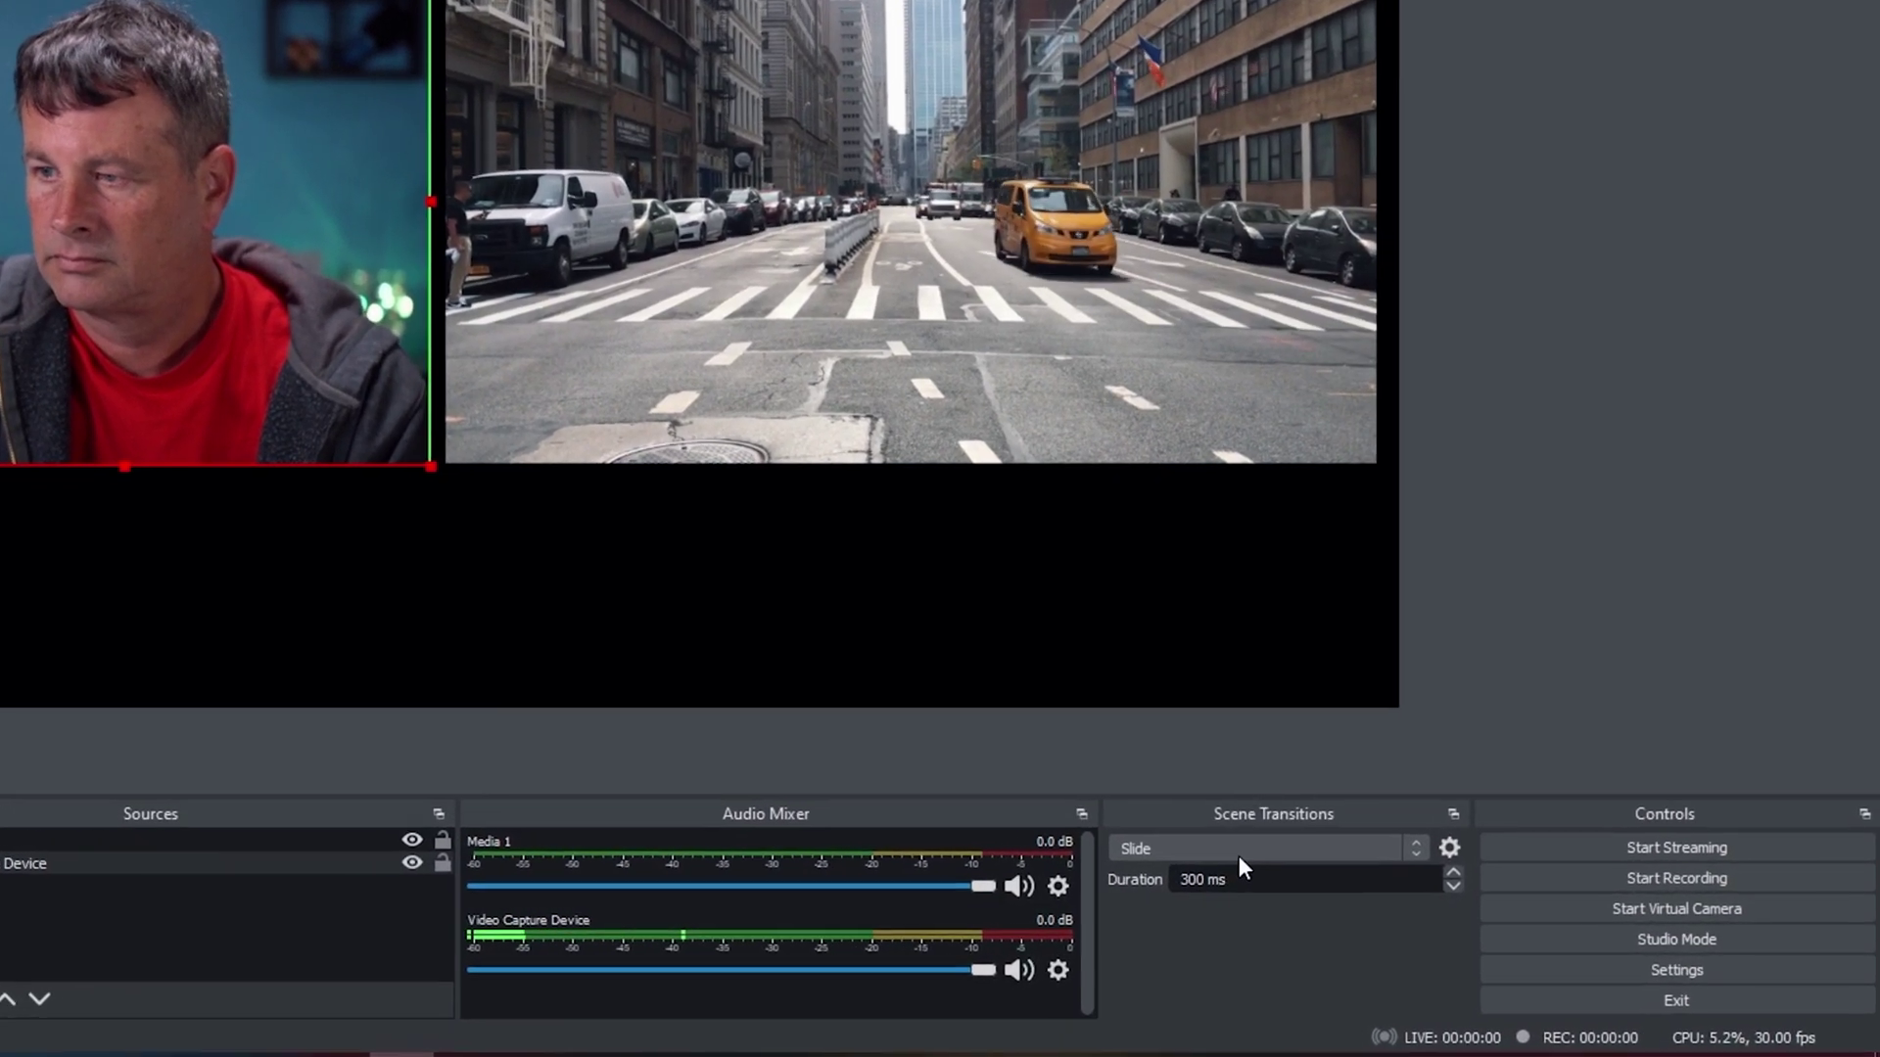
- Add a Move scene transition, keeping the name Move
{"action": "left_click", "coordinate": [1307, 858]}
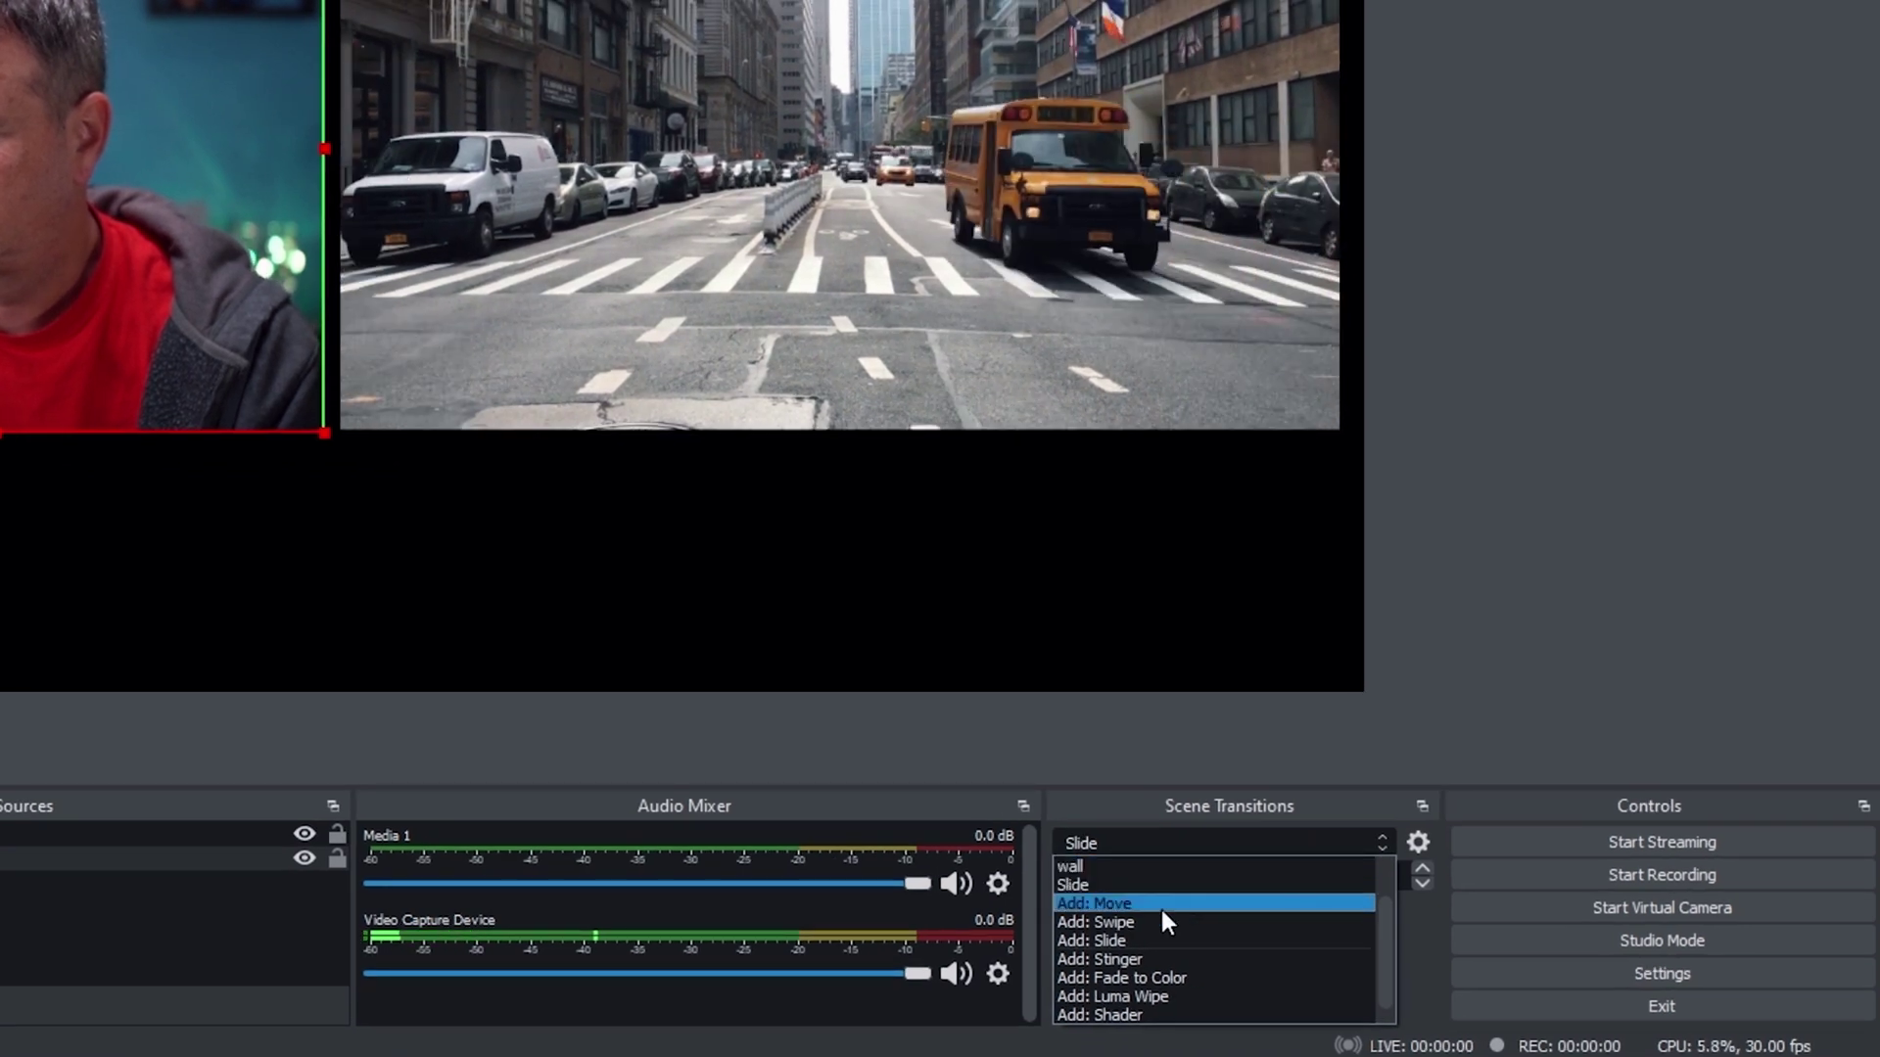
{"action": "left_click", "coordinate": [1164, 903]}
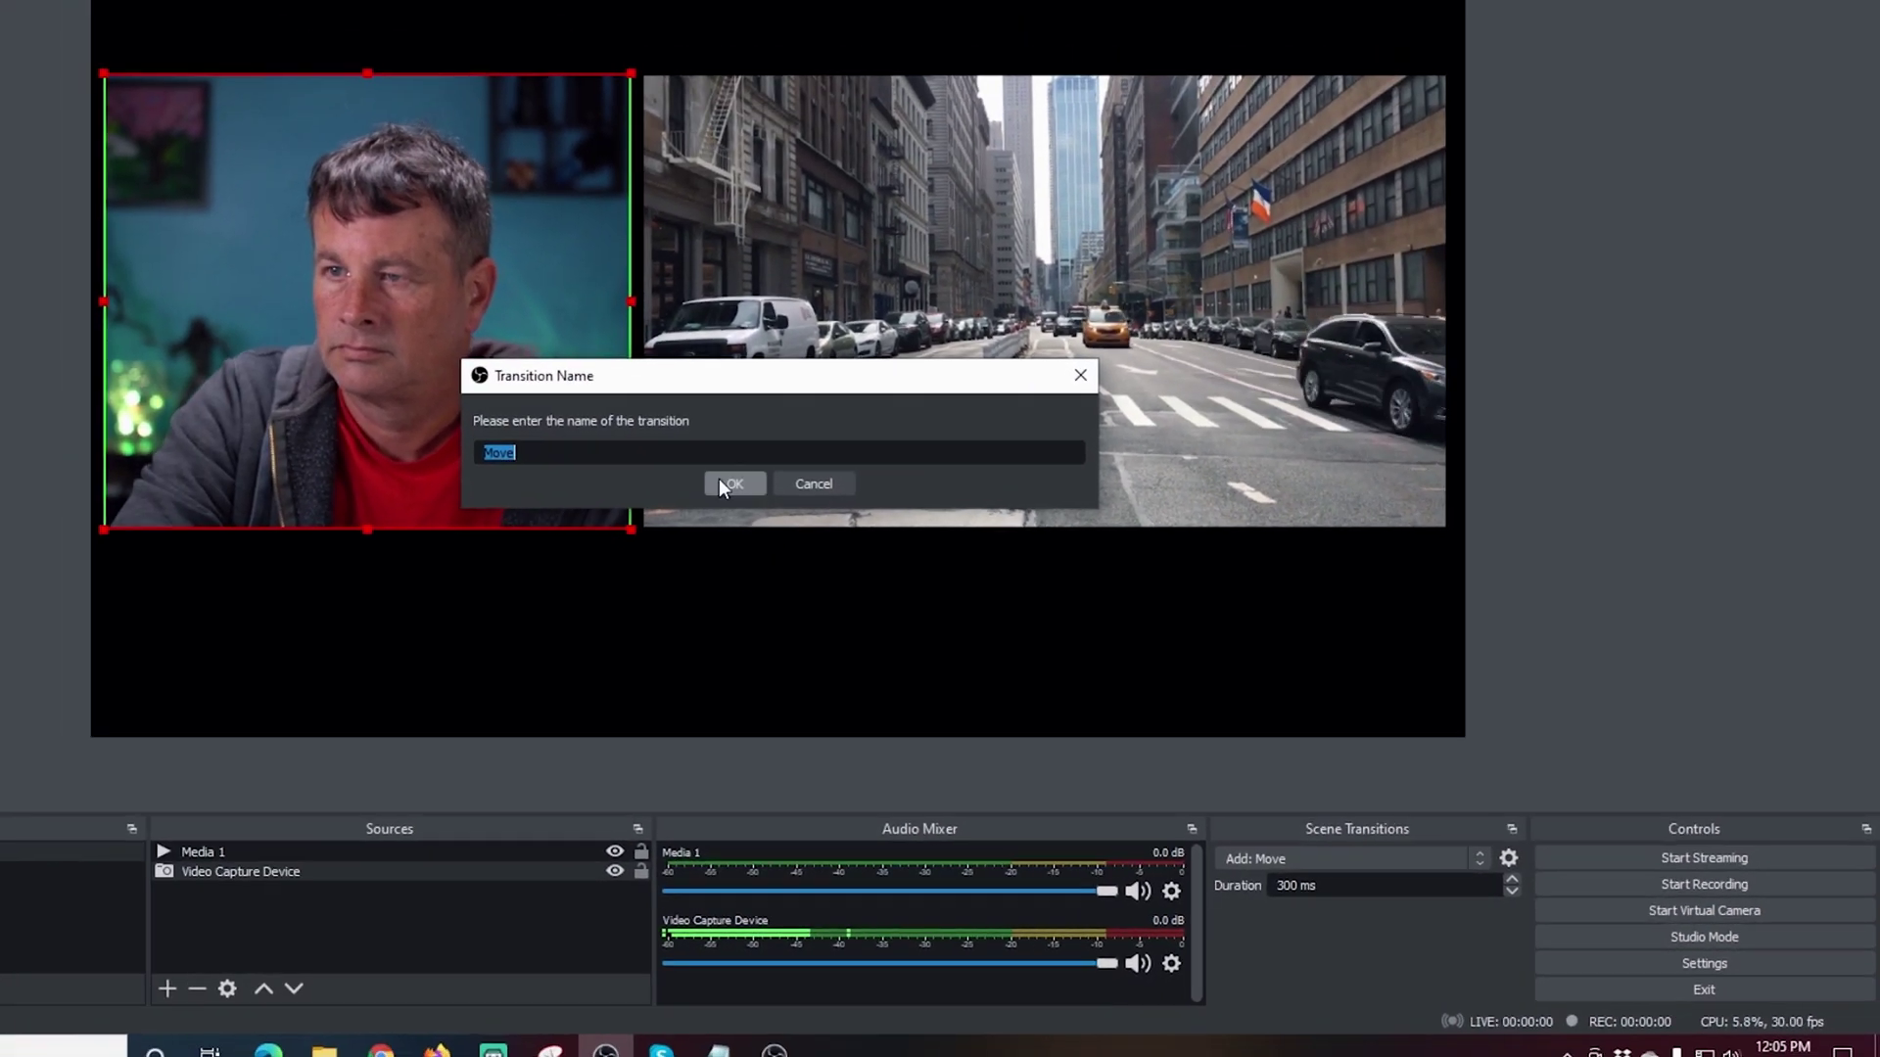
{"action": "left_click", "coordinate": [725, 485]}
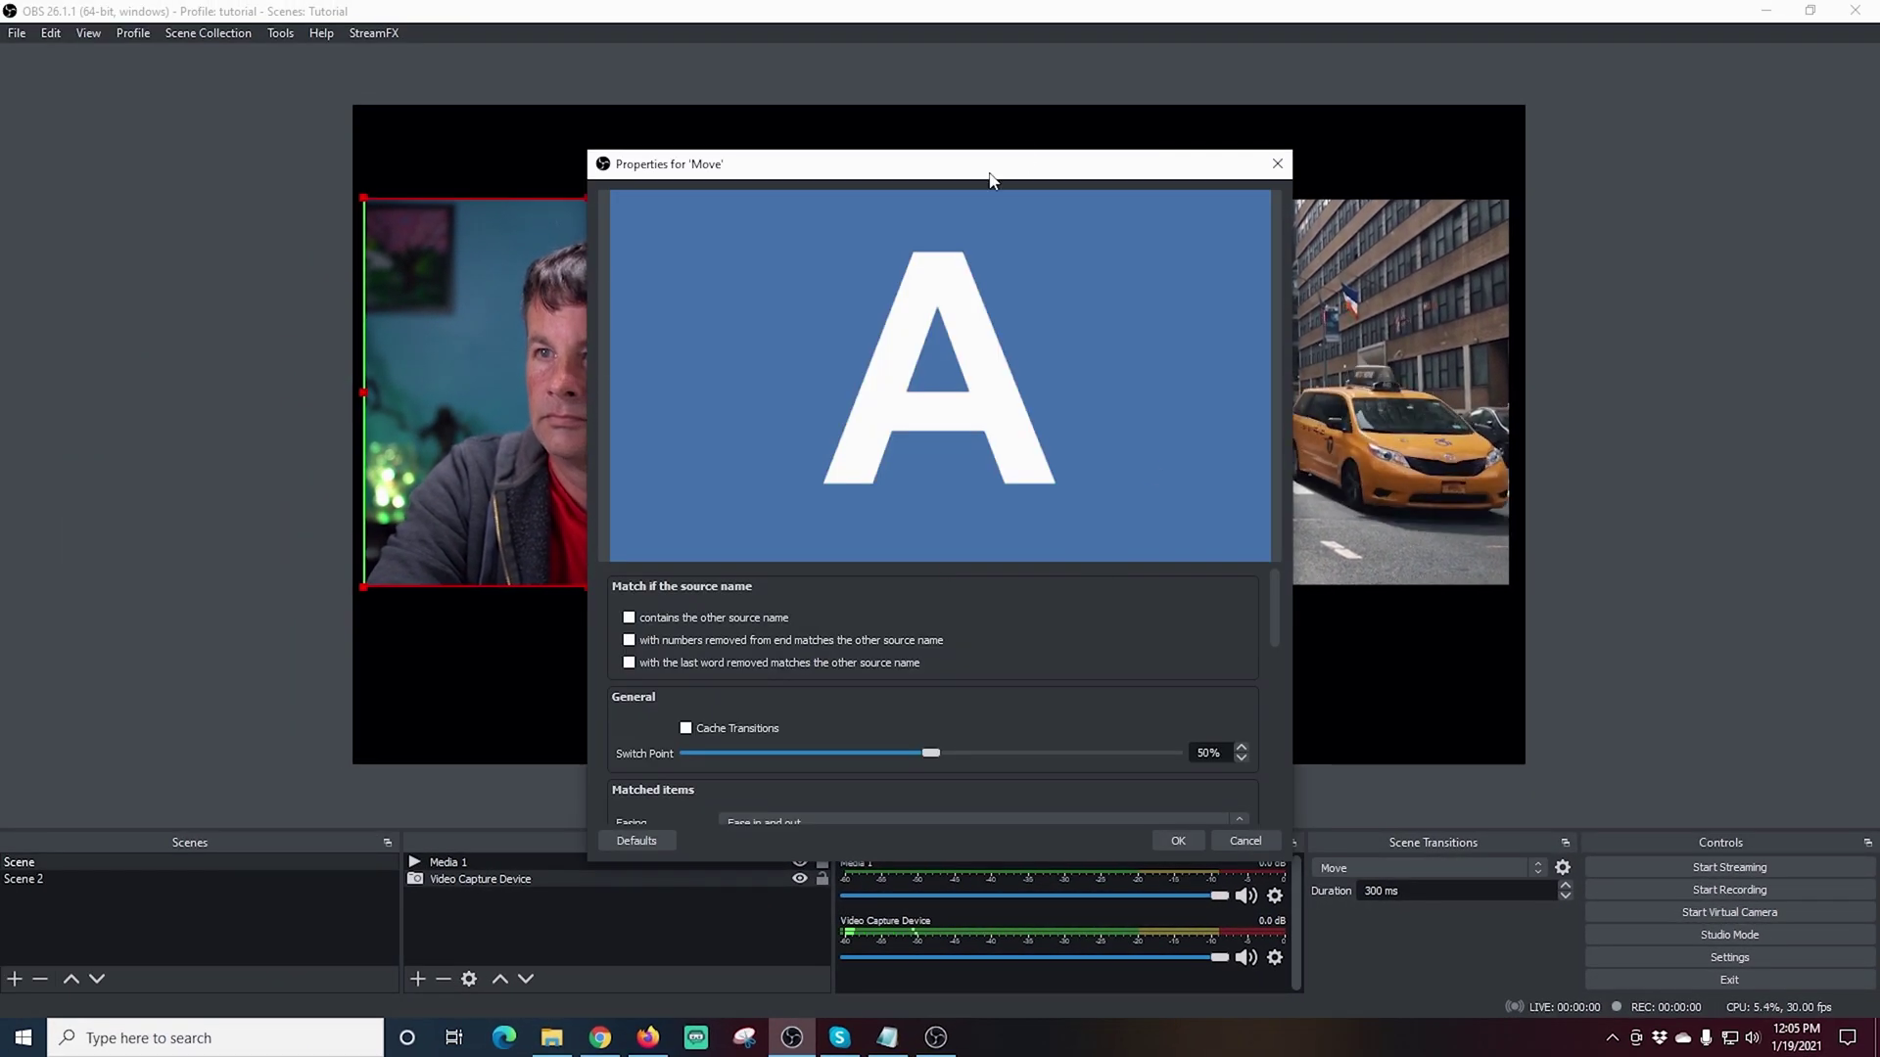
- Make the Move transition match sources when the name contains the other source name, and enable Cache Transitions
{"action": "left_click_drag", "start_coordinate": [990, 179], "coordinate": [1506, 87]}
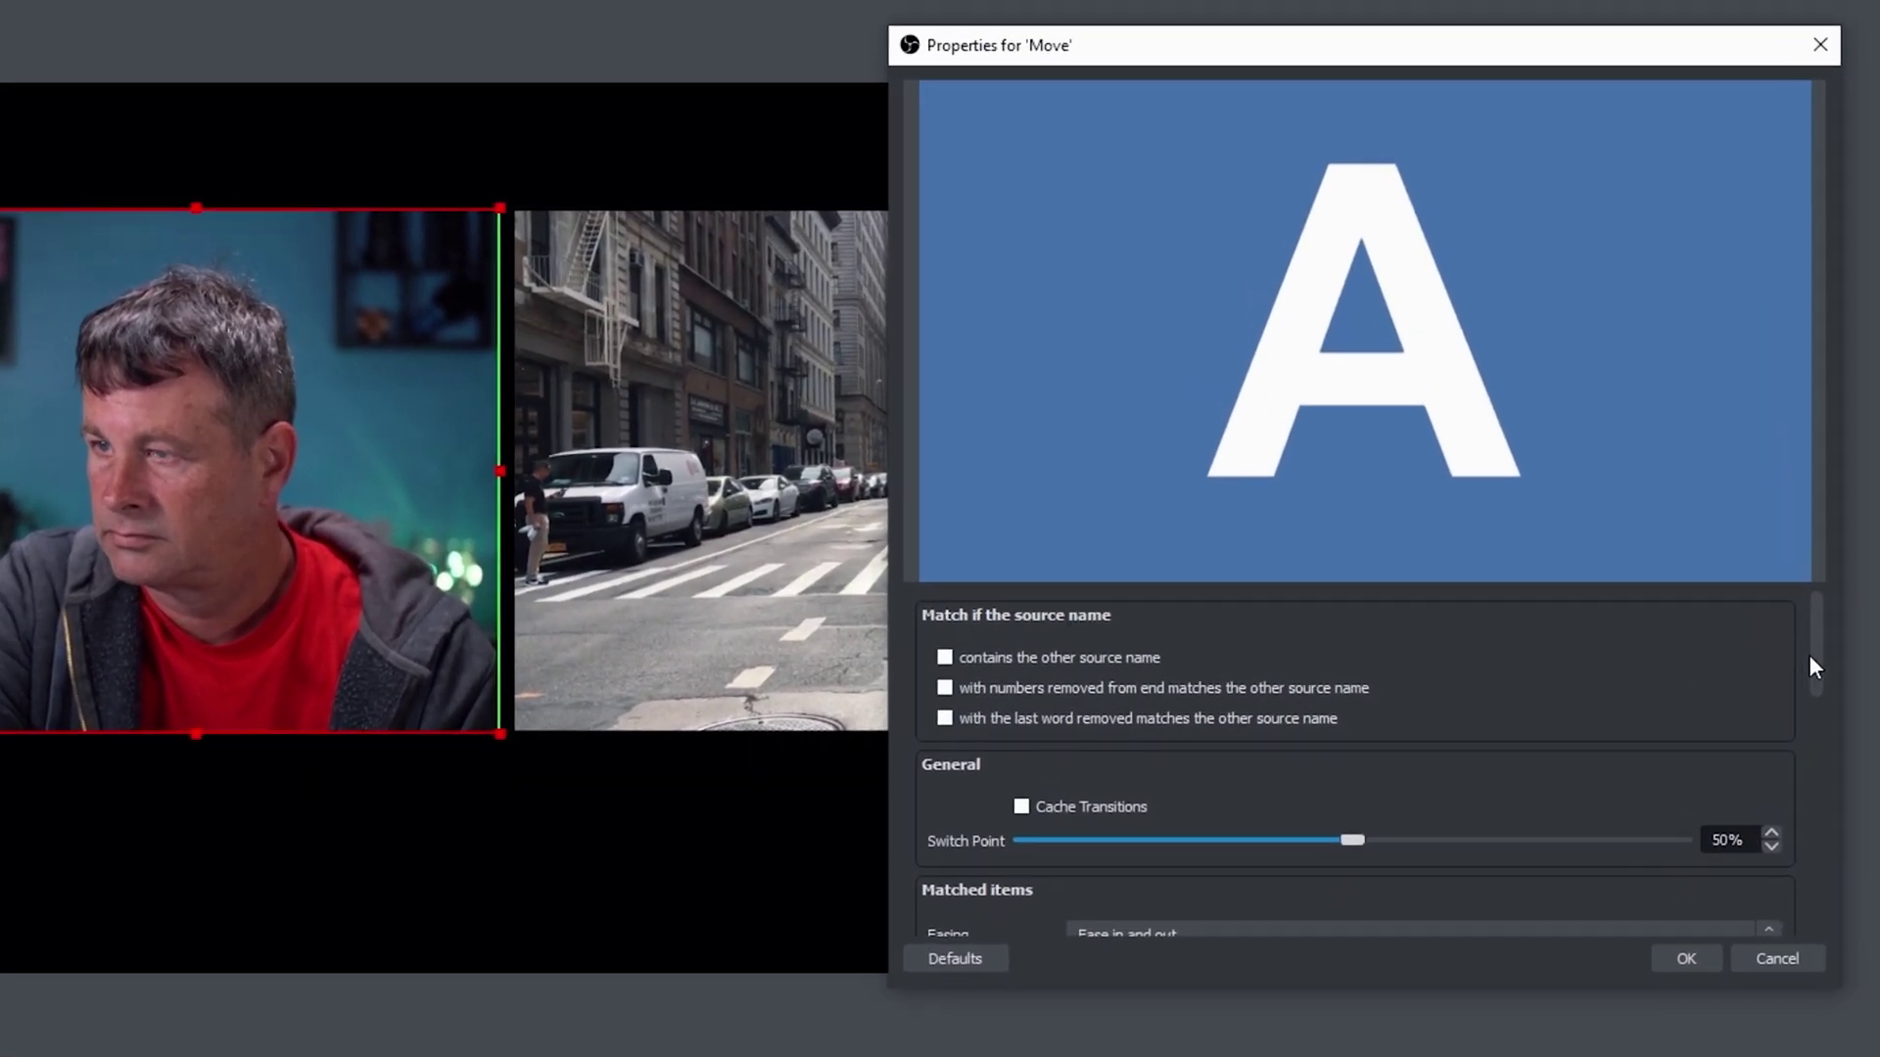
{"action": "left_click_drag", "start_coordinate": [1810, 657], "coordinate": [1812, 635]}
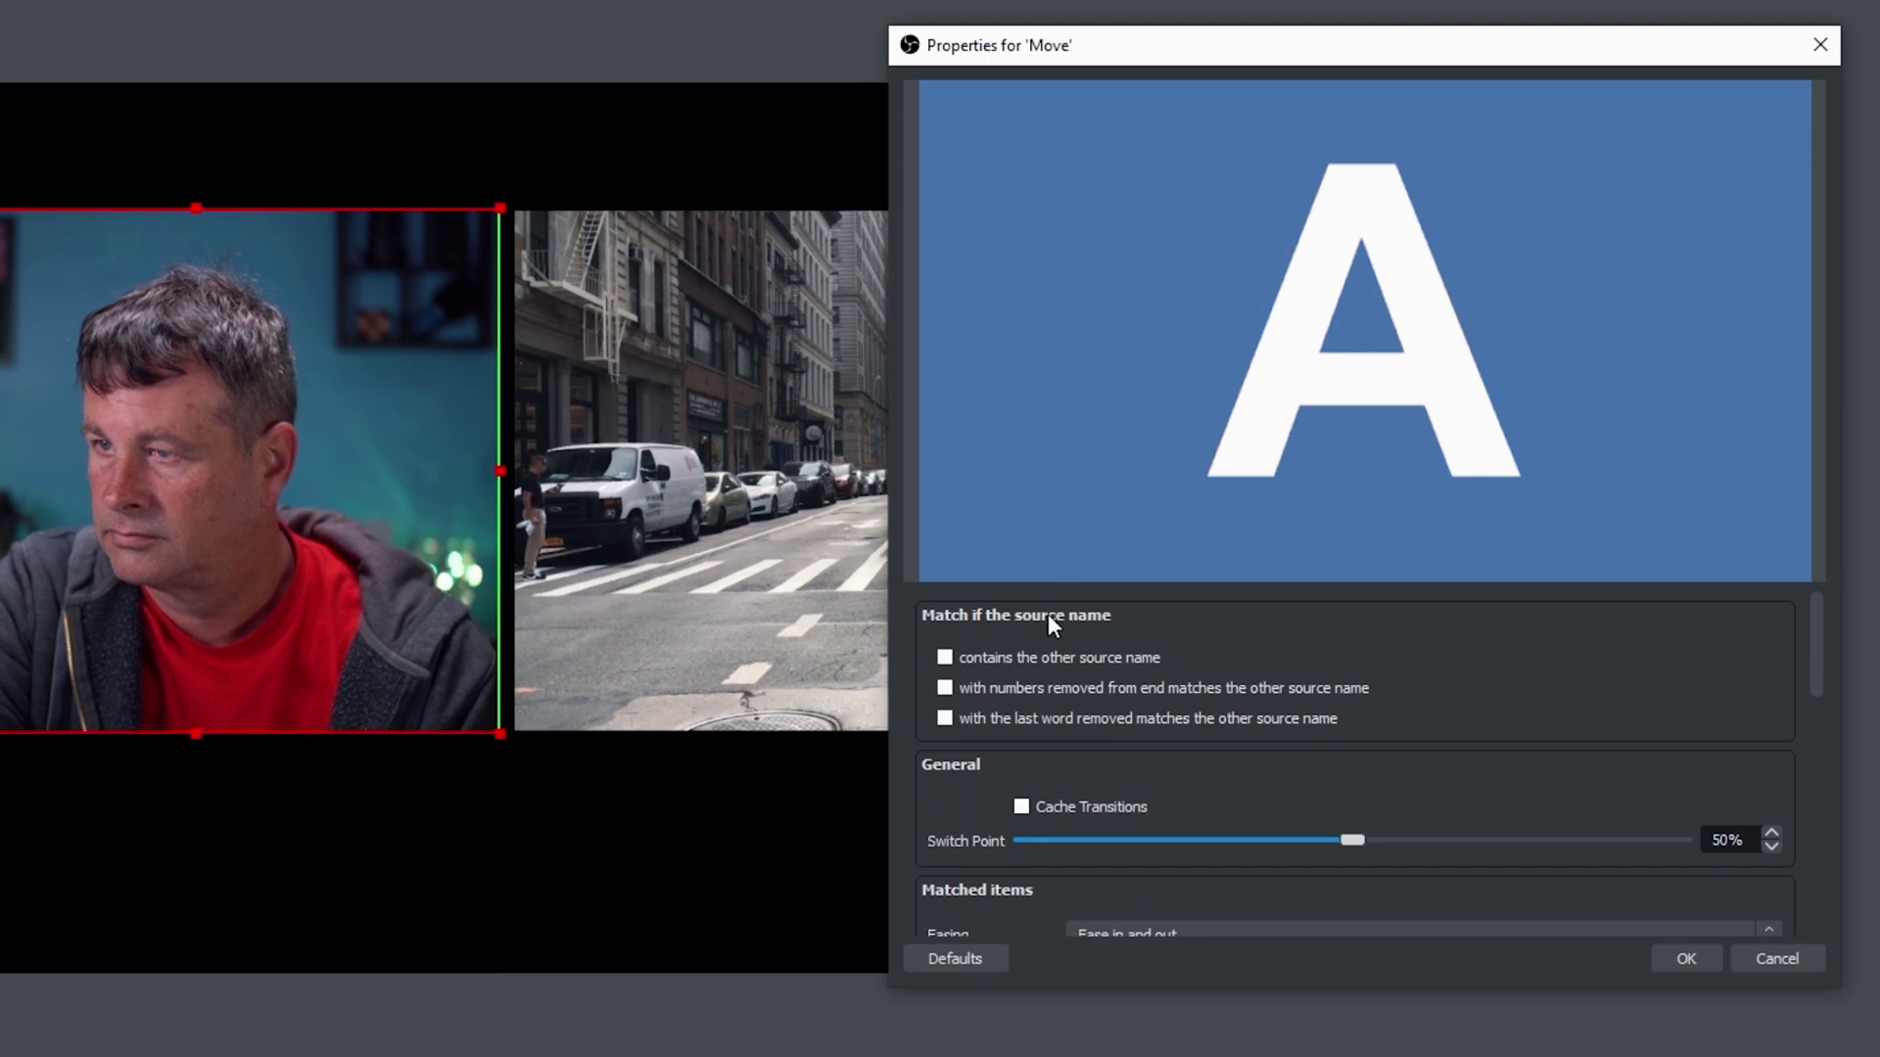
{"action": "left_click", "coordinate": [975, 657]}
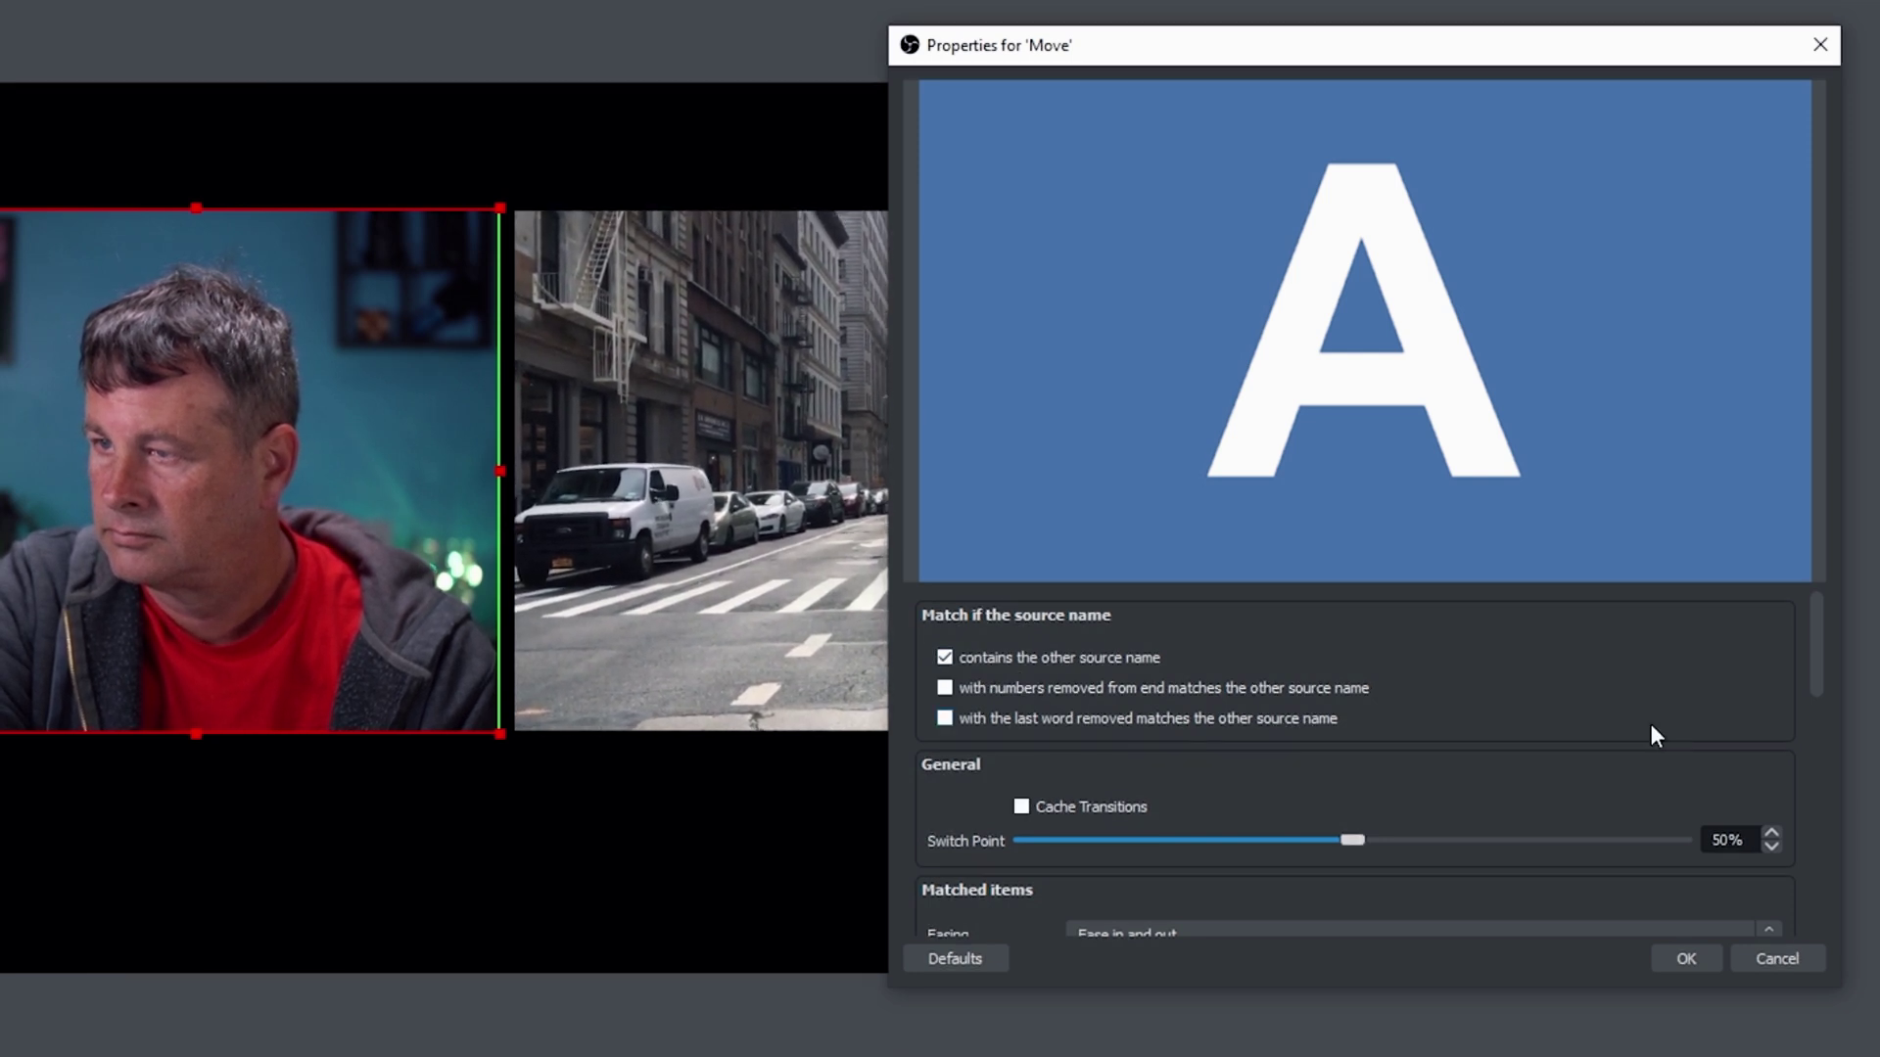
{"action": "left_click_drag", "start_coordinate": [1815, 654], "coordinate": [1821, 697]}
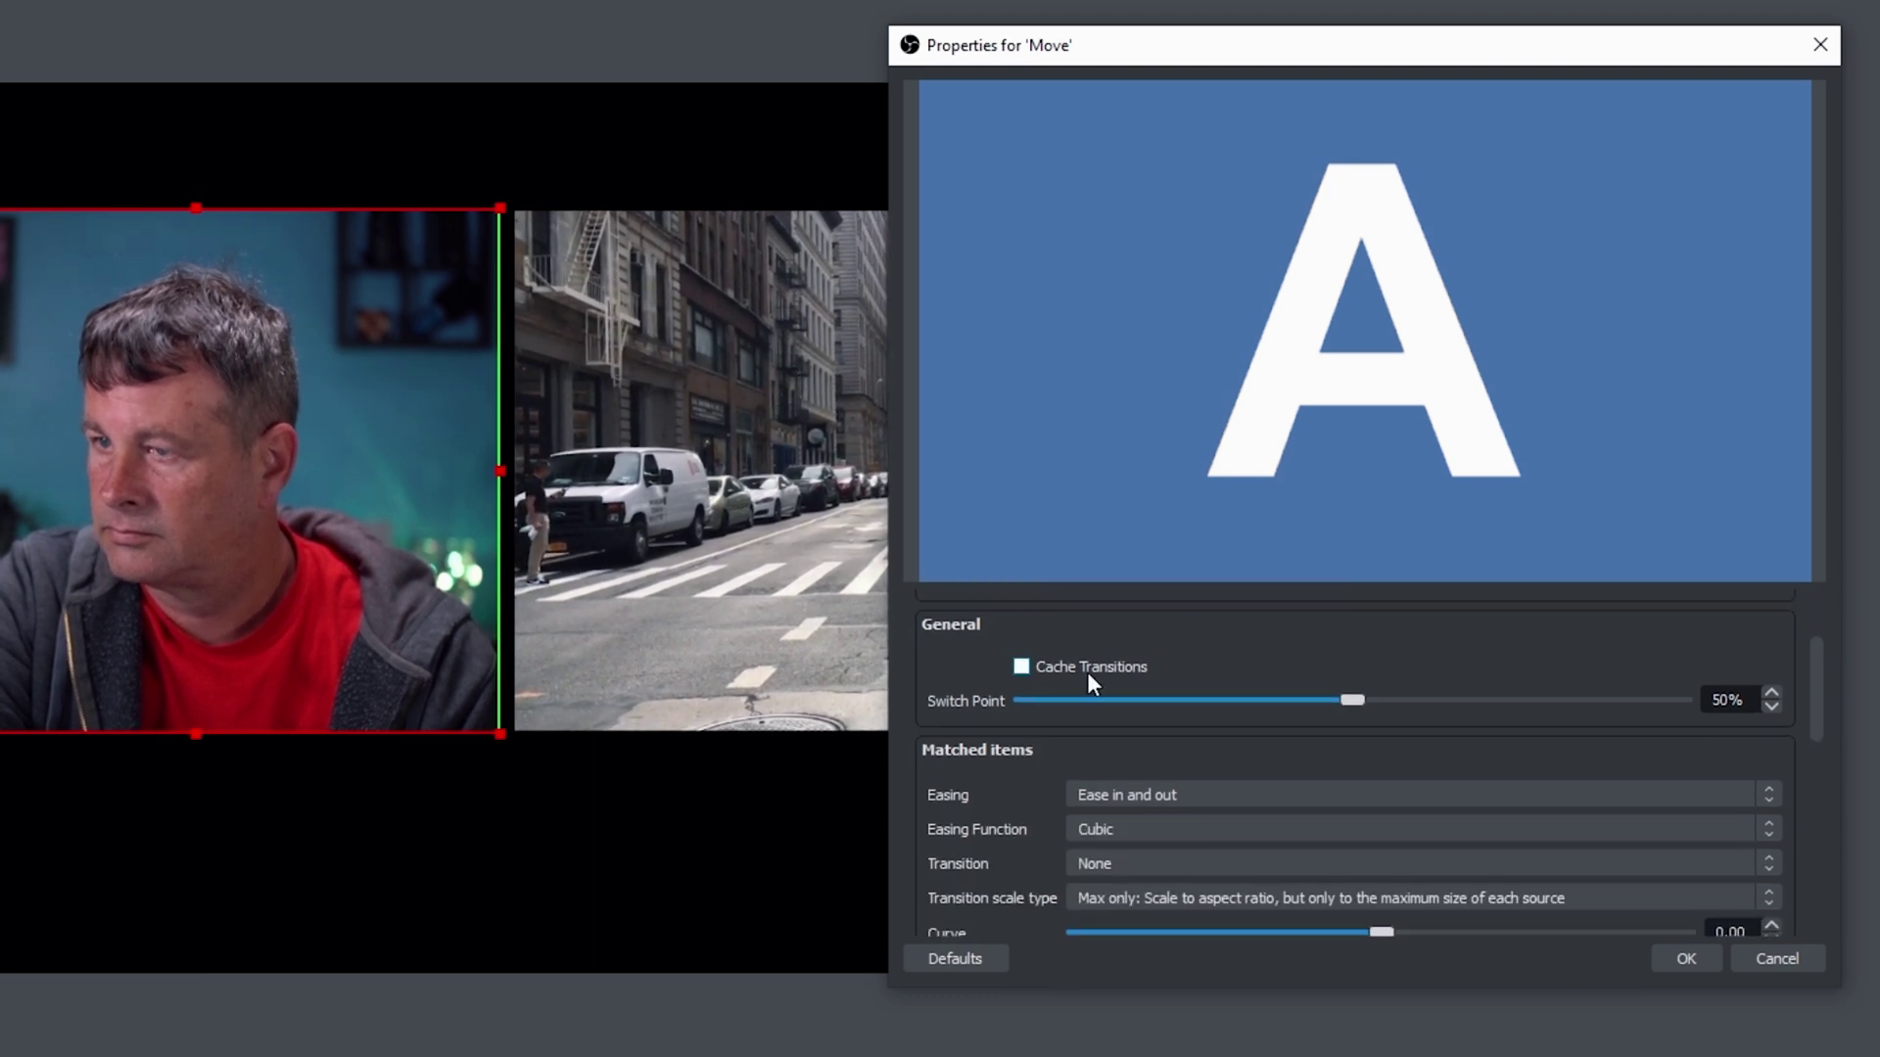
{"action": "left_click", "coordinate": [1021, 666]}
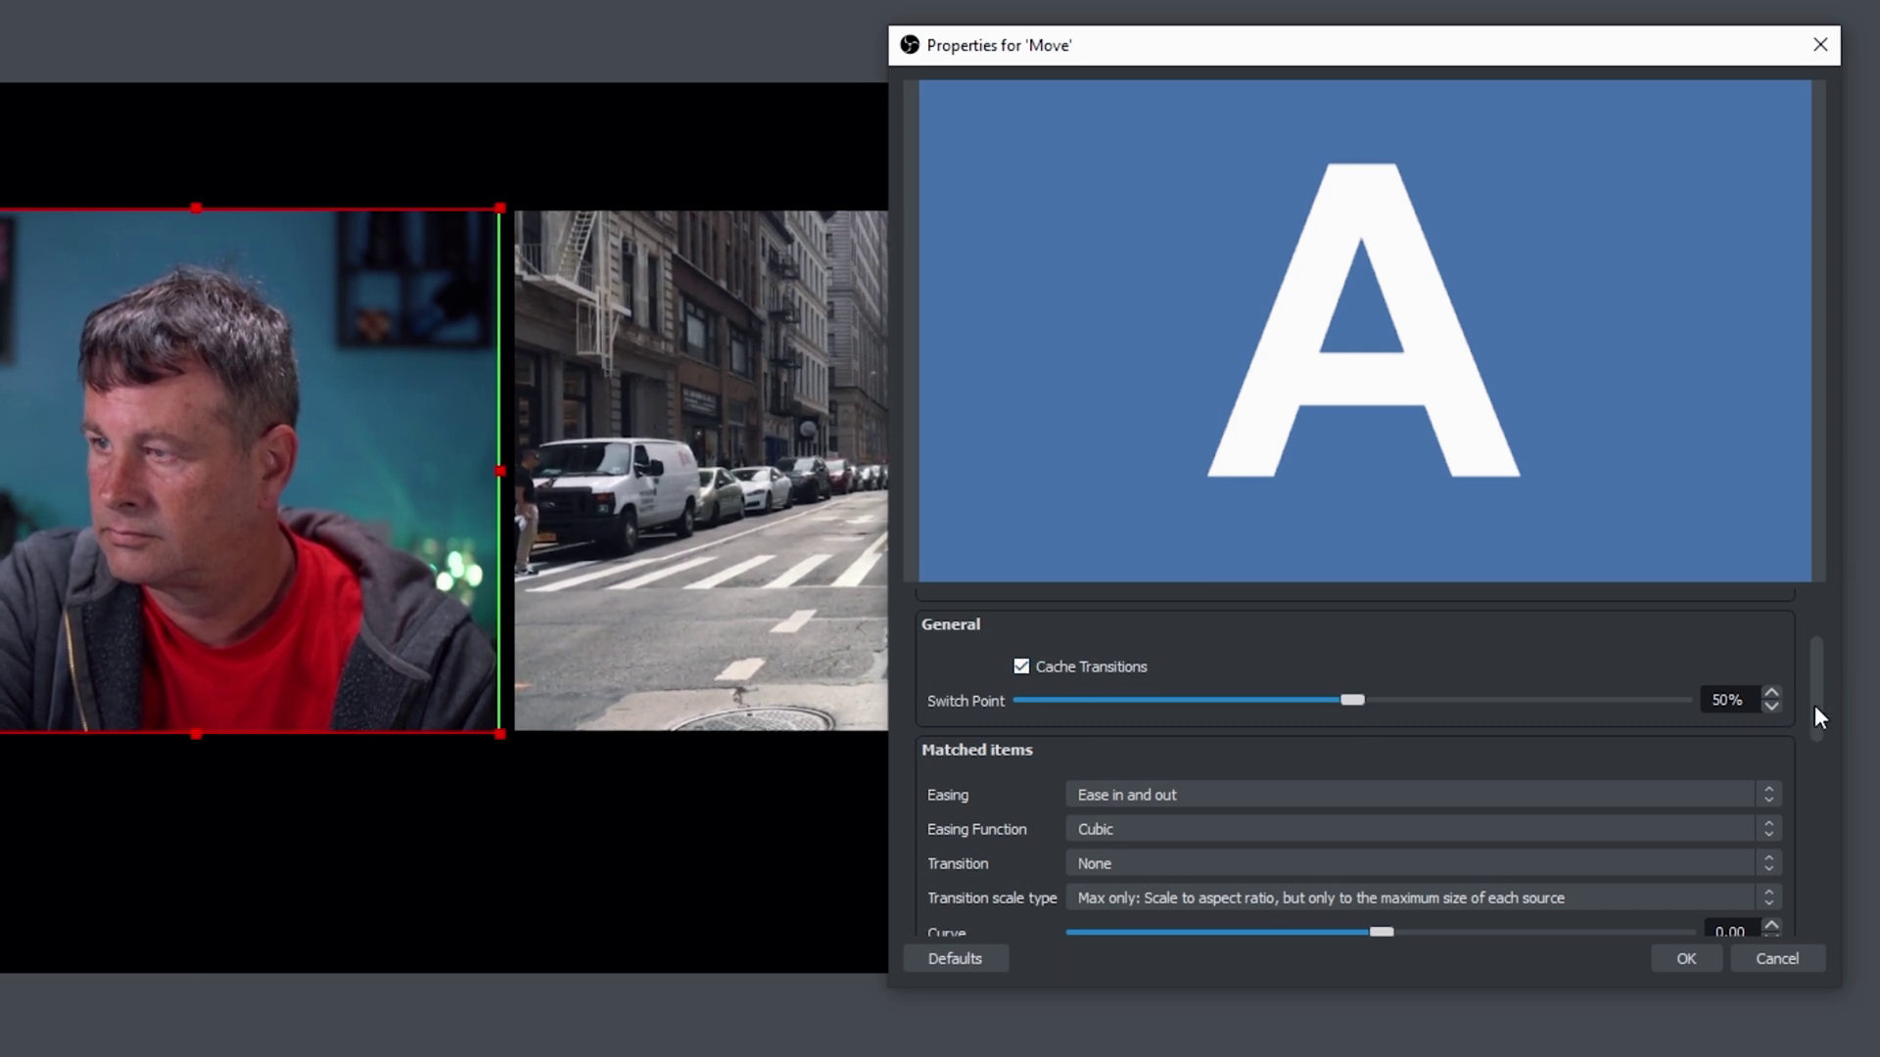
- Review the easing and transition options for matched items, keeping easing at Ease in and out and the transition at None
{"action": "left_click_drag", "start_coordinate": [1813, 697], "coordinate": [1813, 740]}
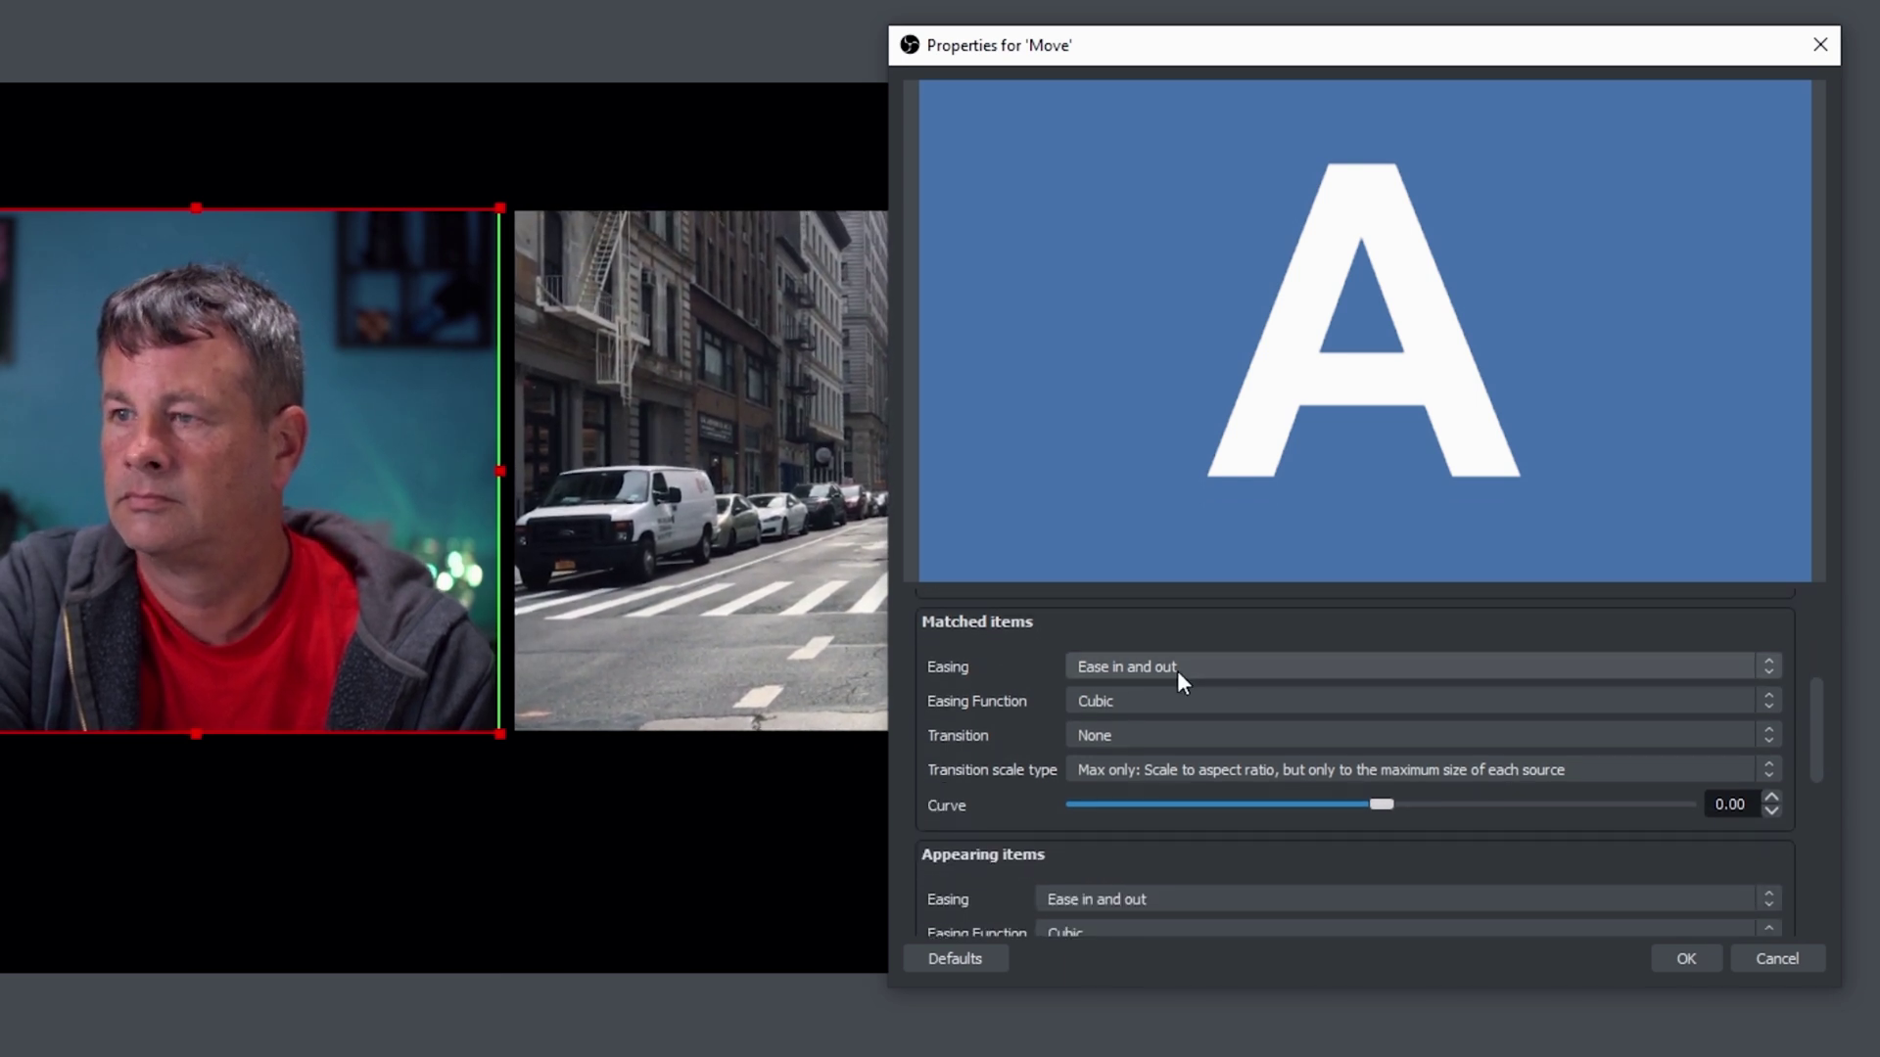
{"action": "left_click", "coordinate": [1768, 665]}
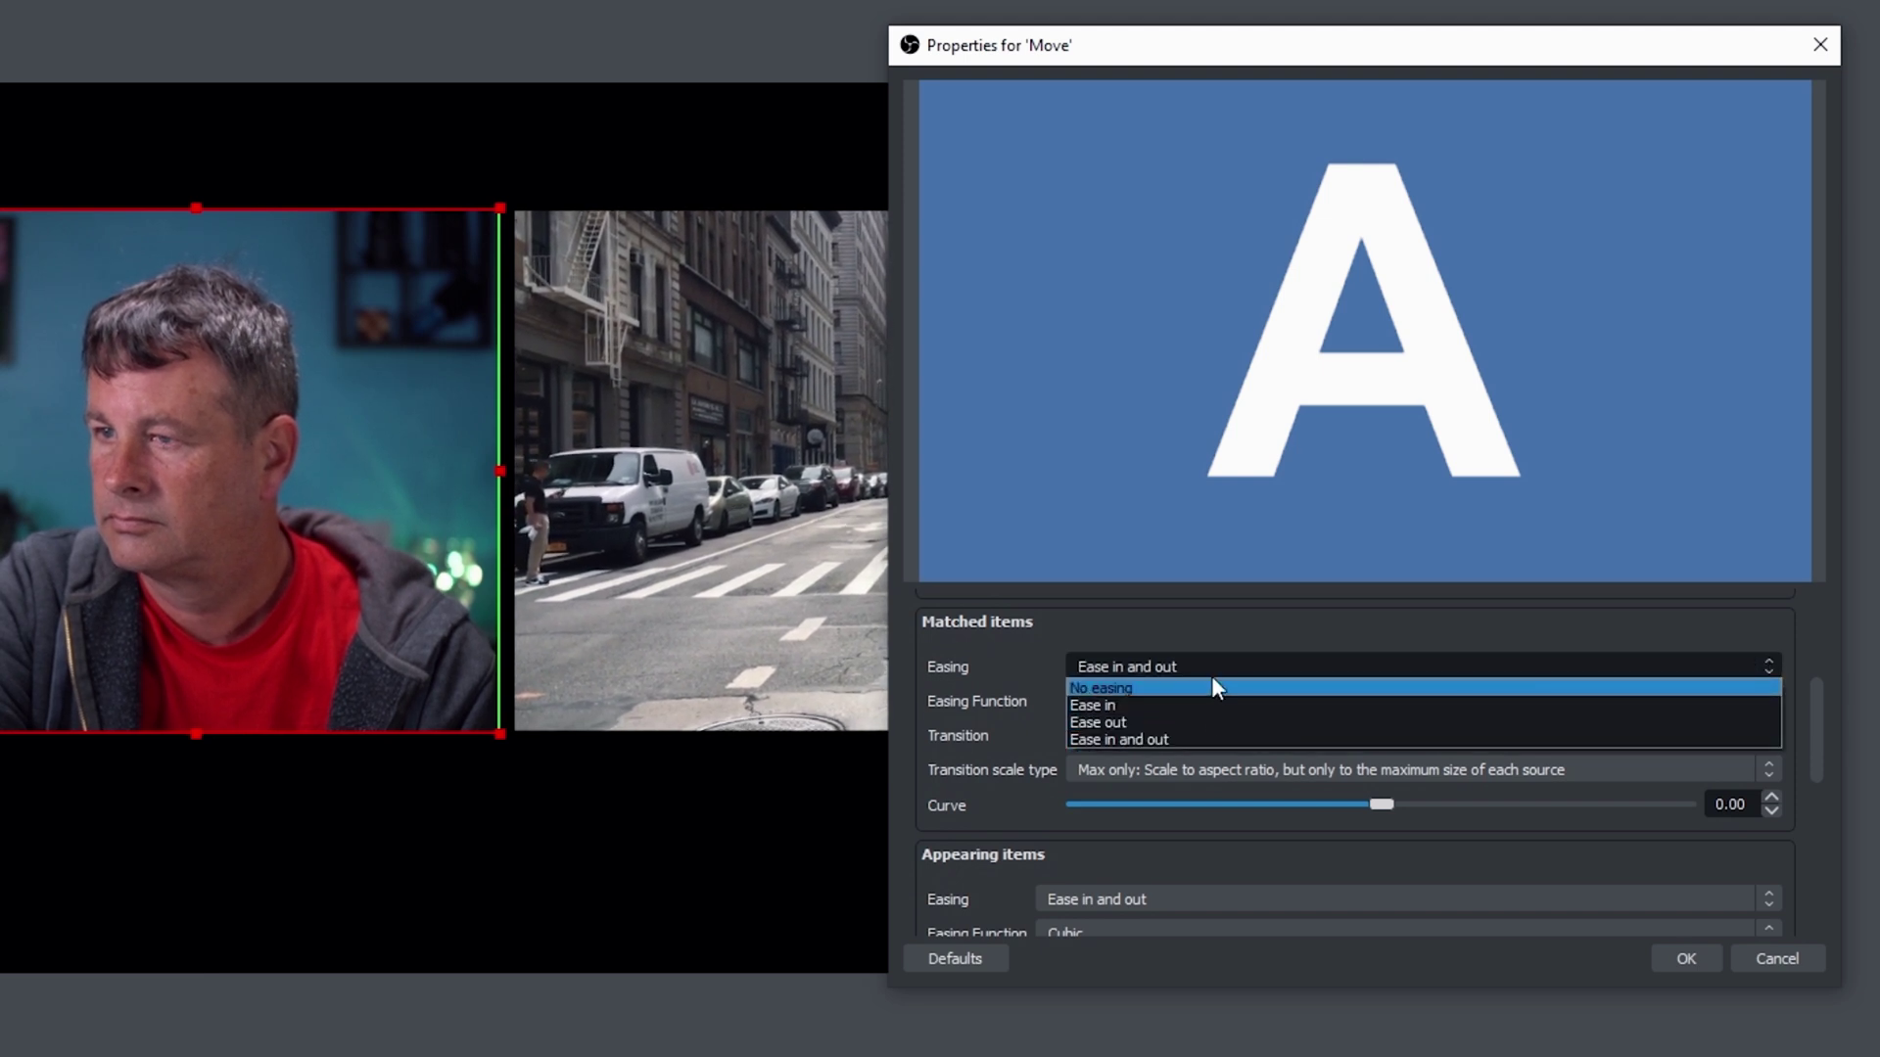
{"action": "left_click", "coordinate": [1203, 738]}
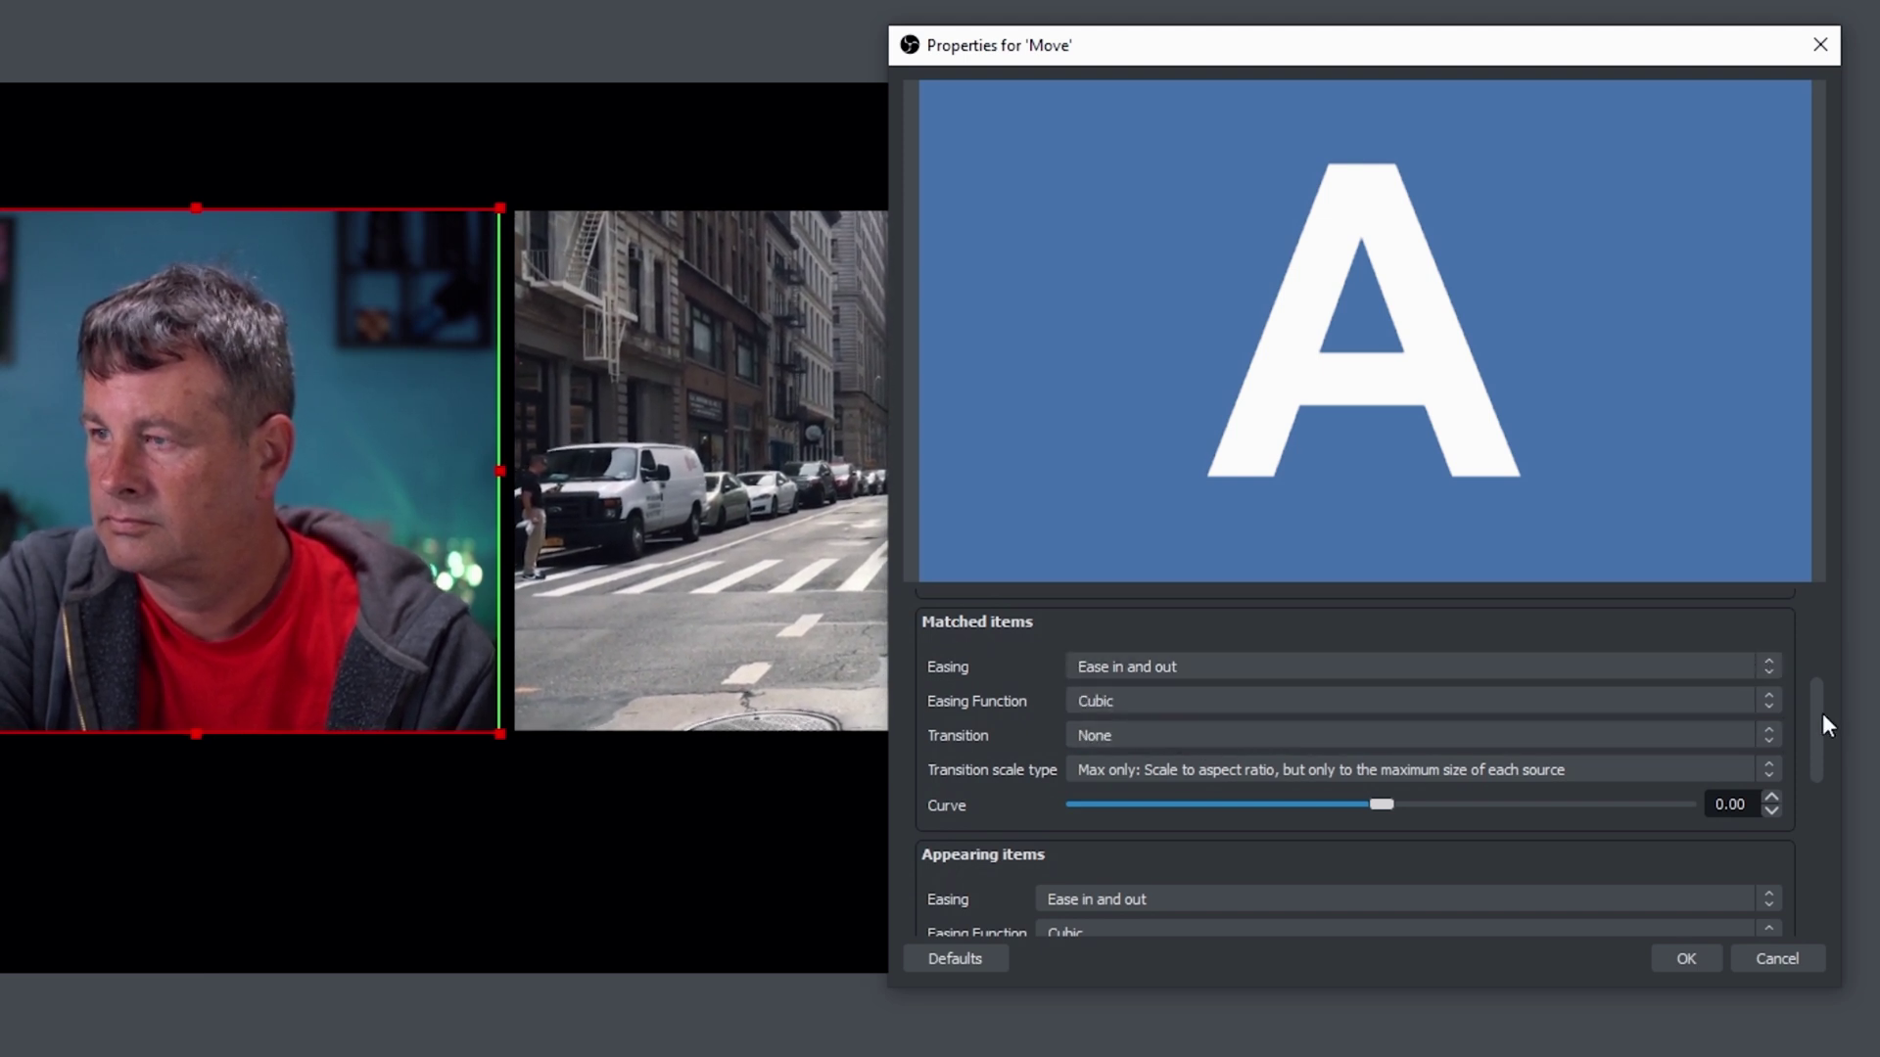
{"action": "left_click", "coordinate": [1768, 735]}
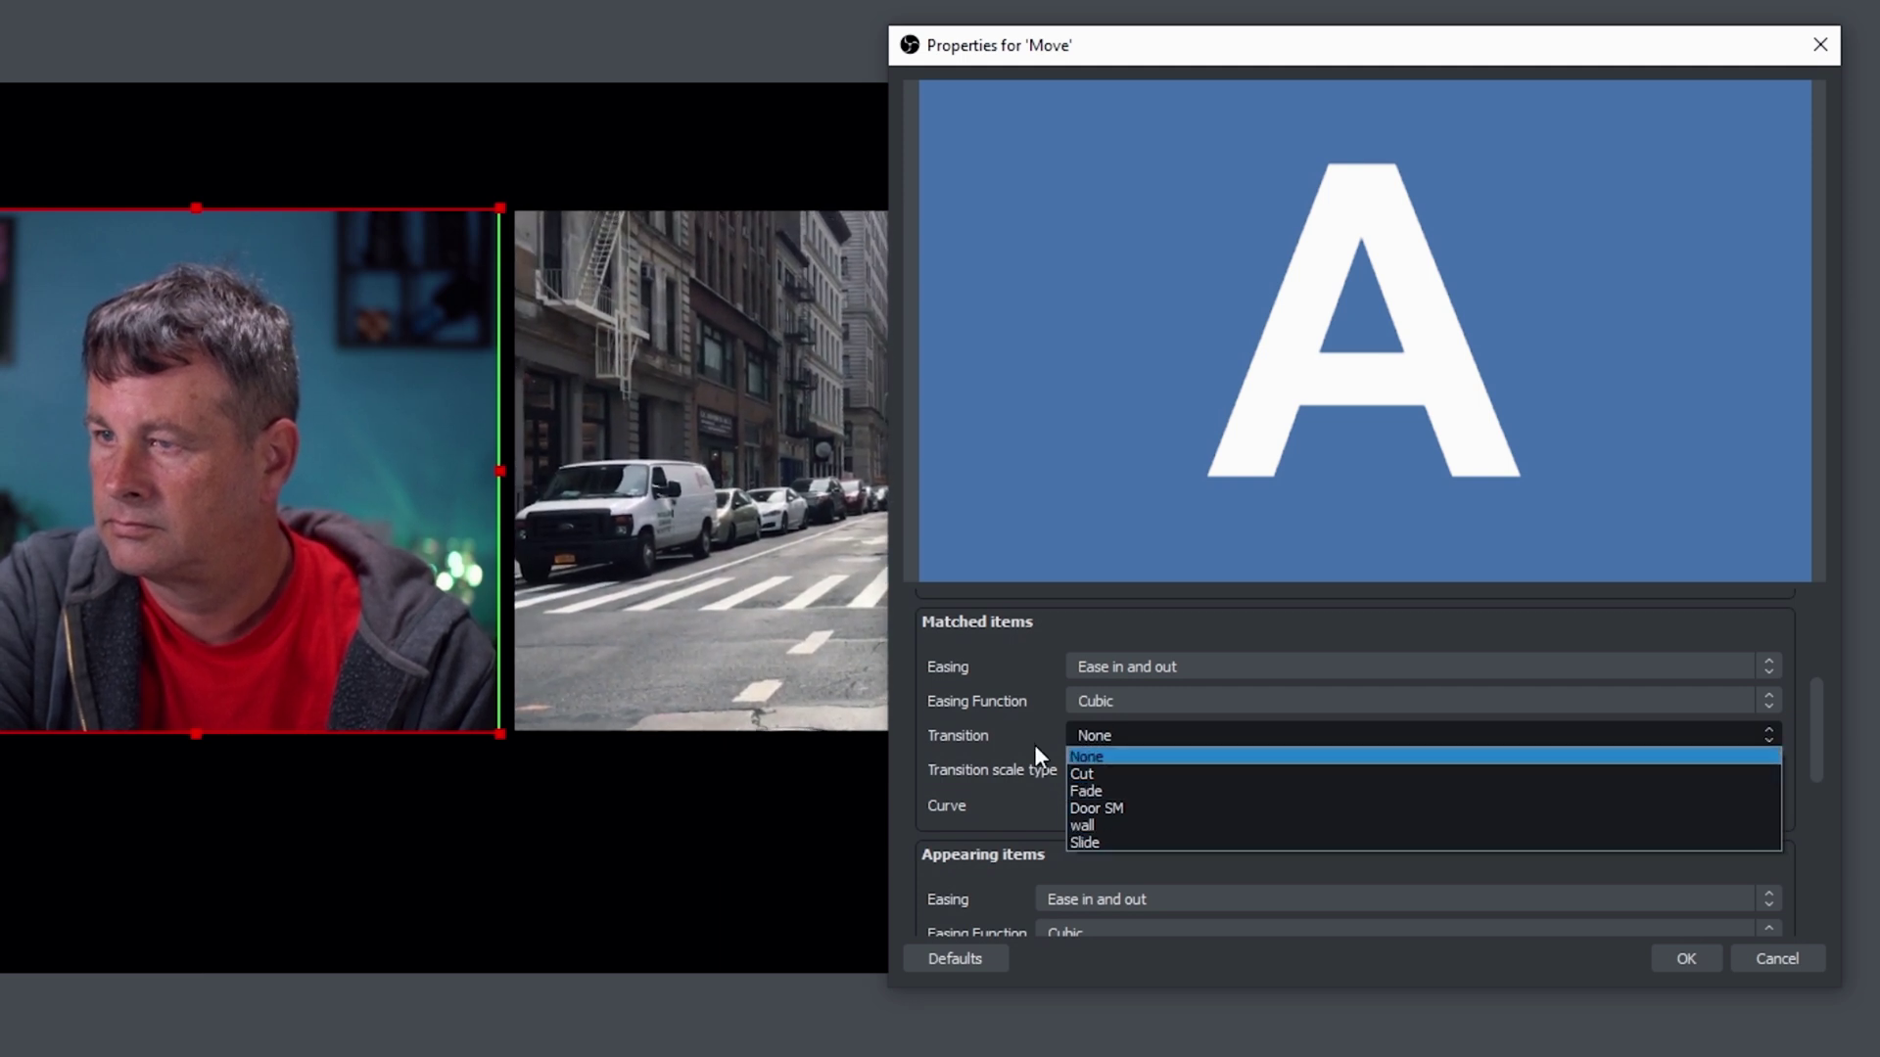
{"action": "left_click", "coordinate": [1014, 727]}
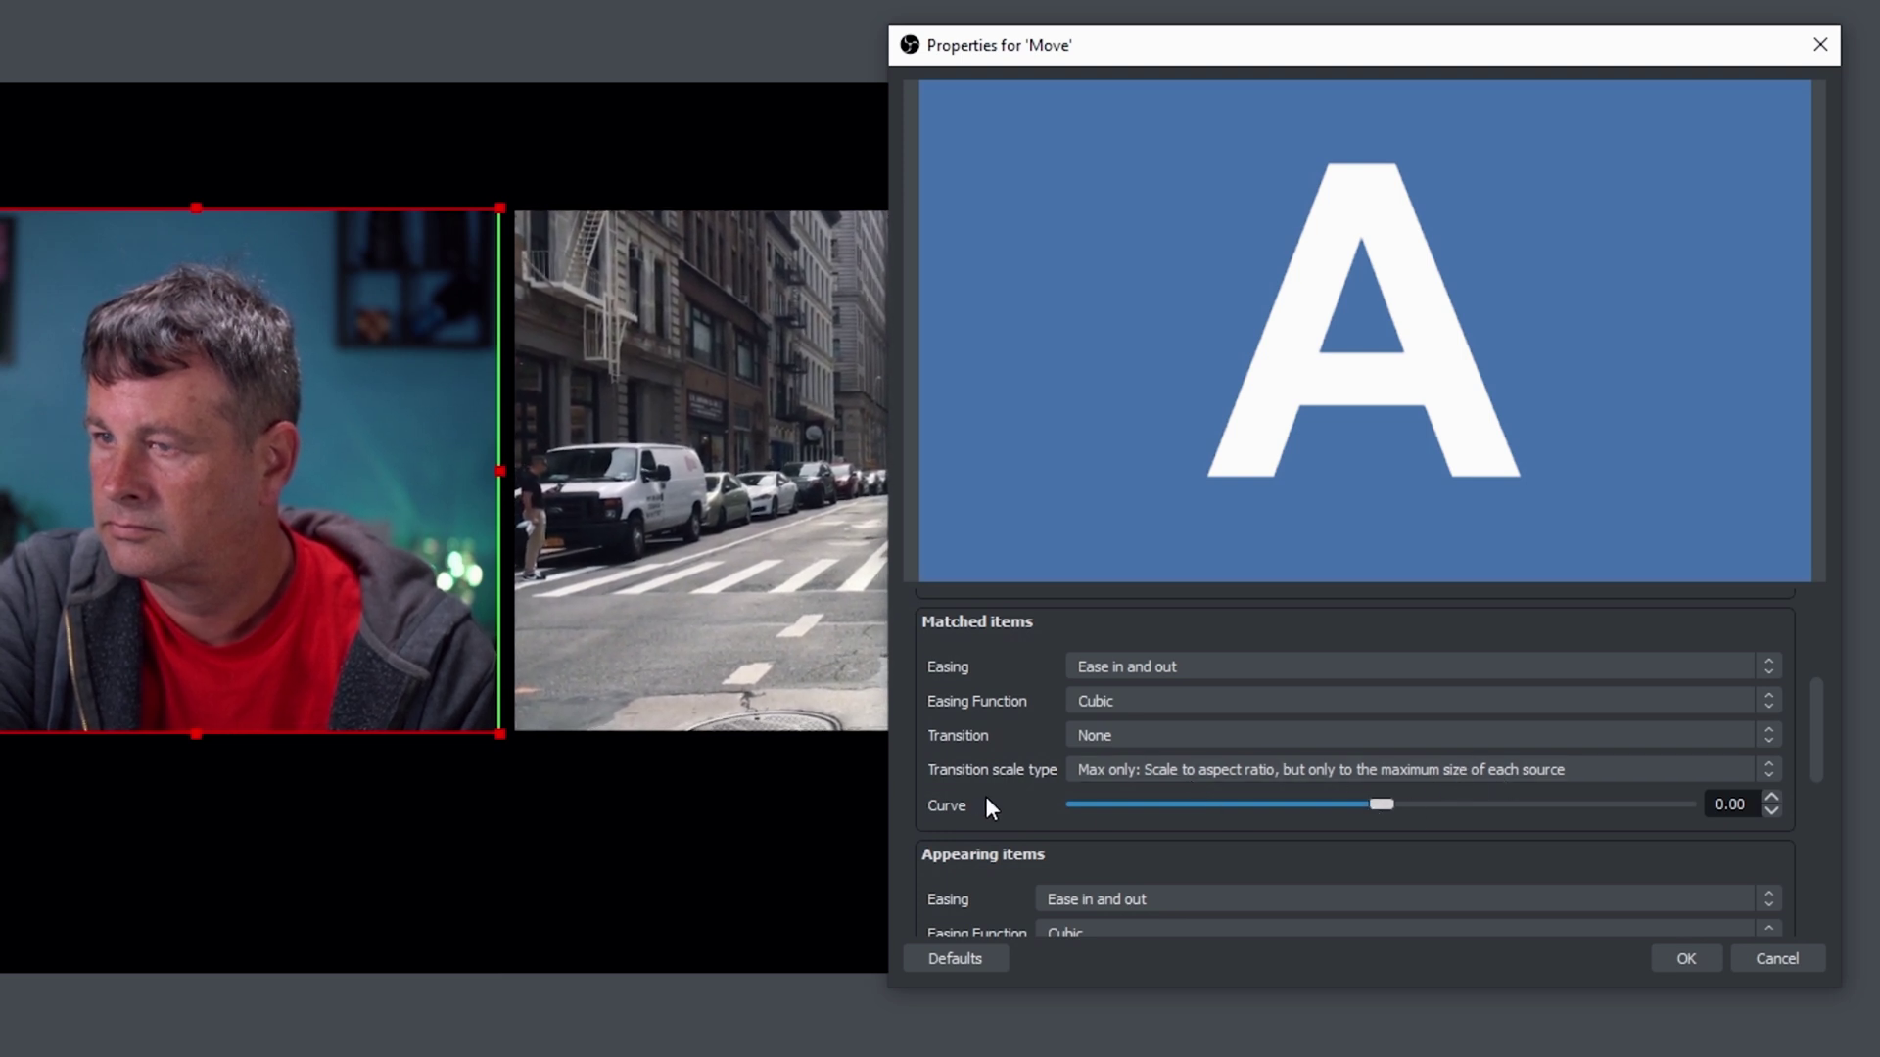
- Set the appearing items' position to Right and check their transition choices, keeping None
{"action": "left_click_drag", "start_coordinate": [1815, 738], "coordinate": [1823, 819]}
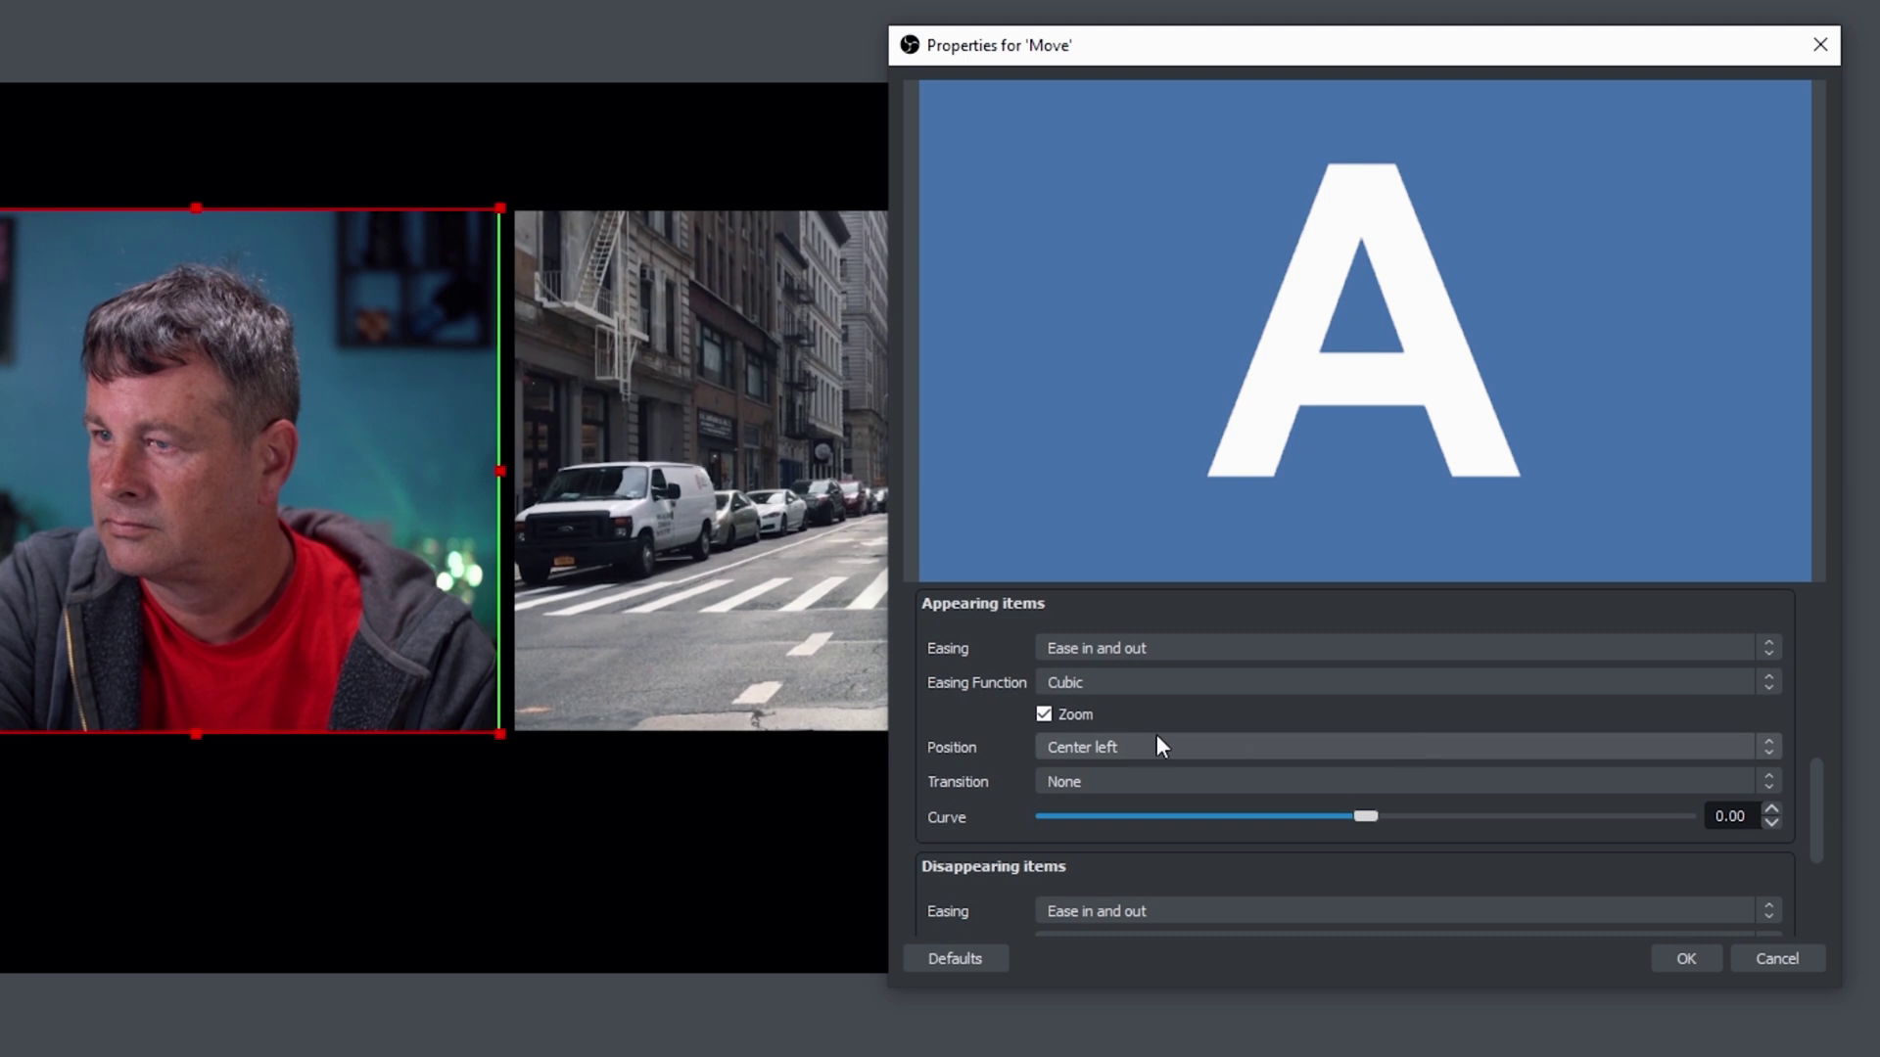
{"action": "left_click", "coordinate": [1771, 750]}
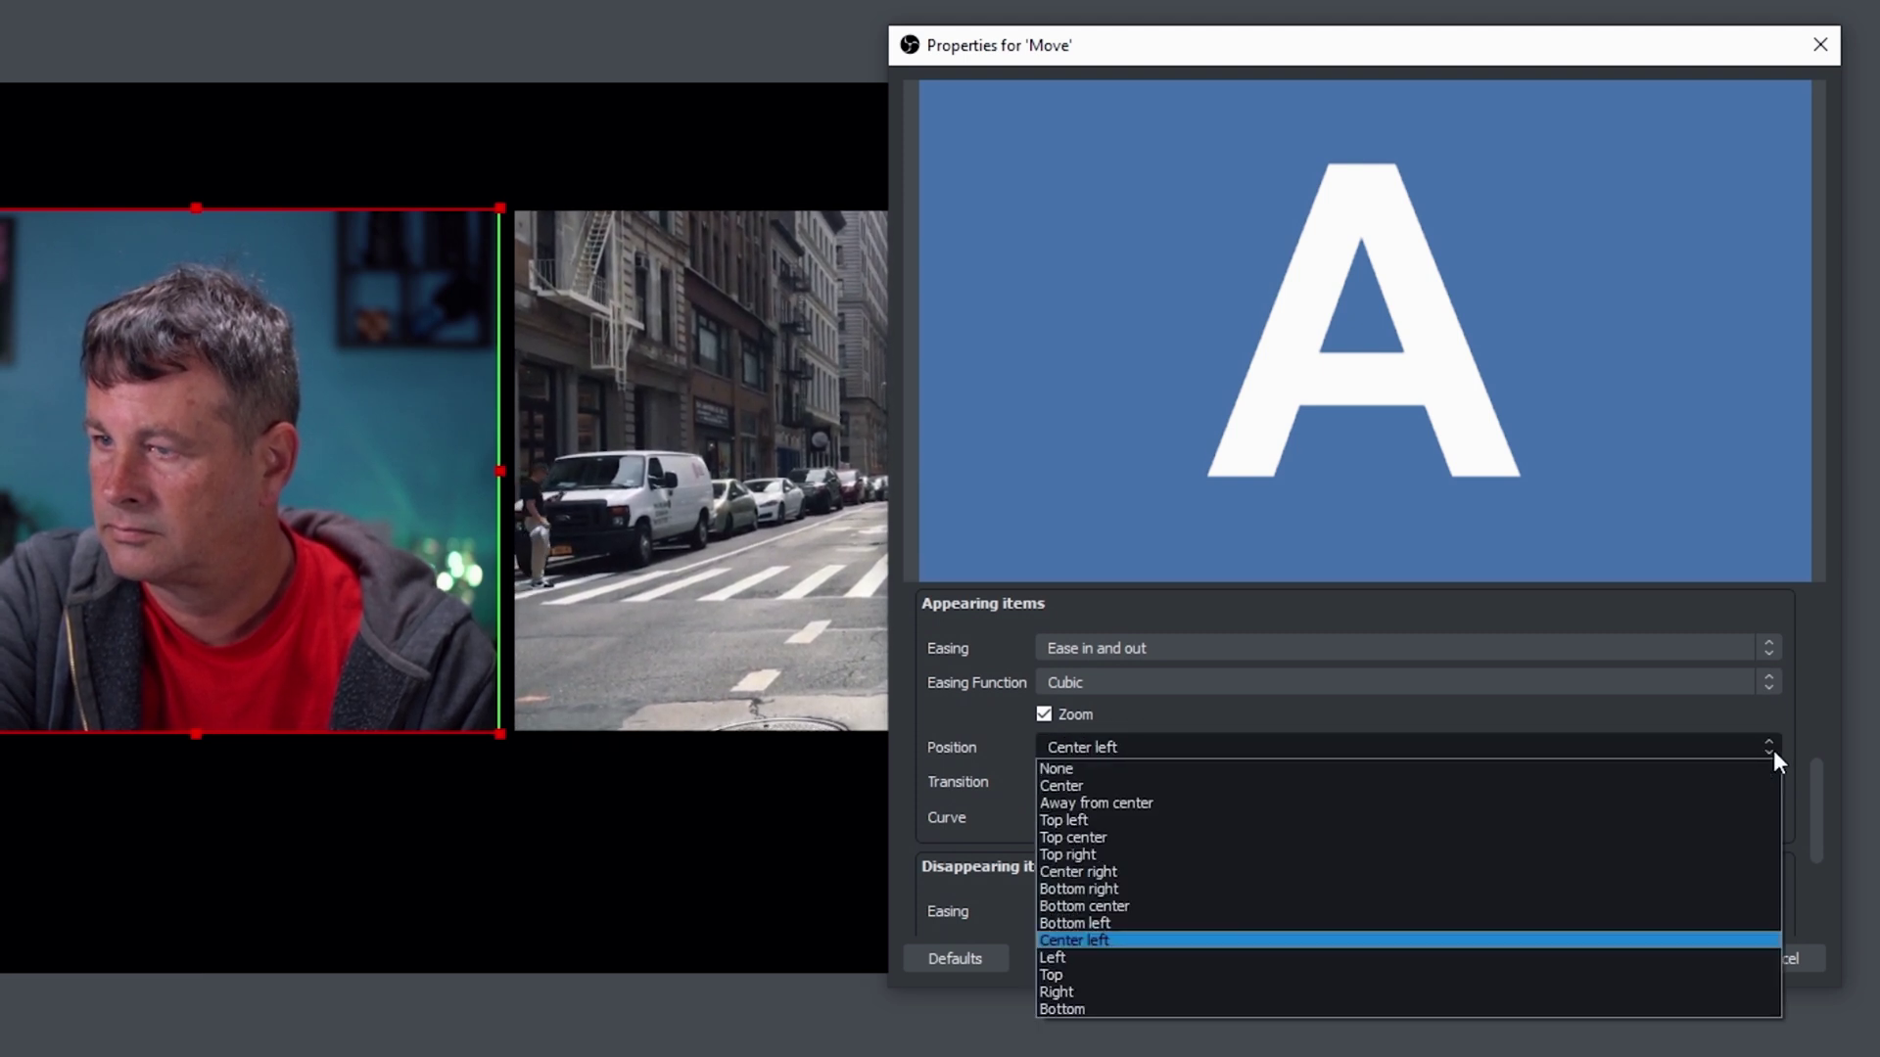
{"action": "left_click", "coordinate": [1206, 992]}
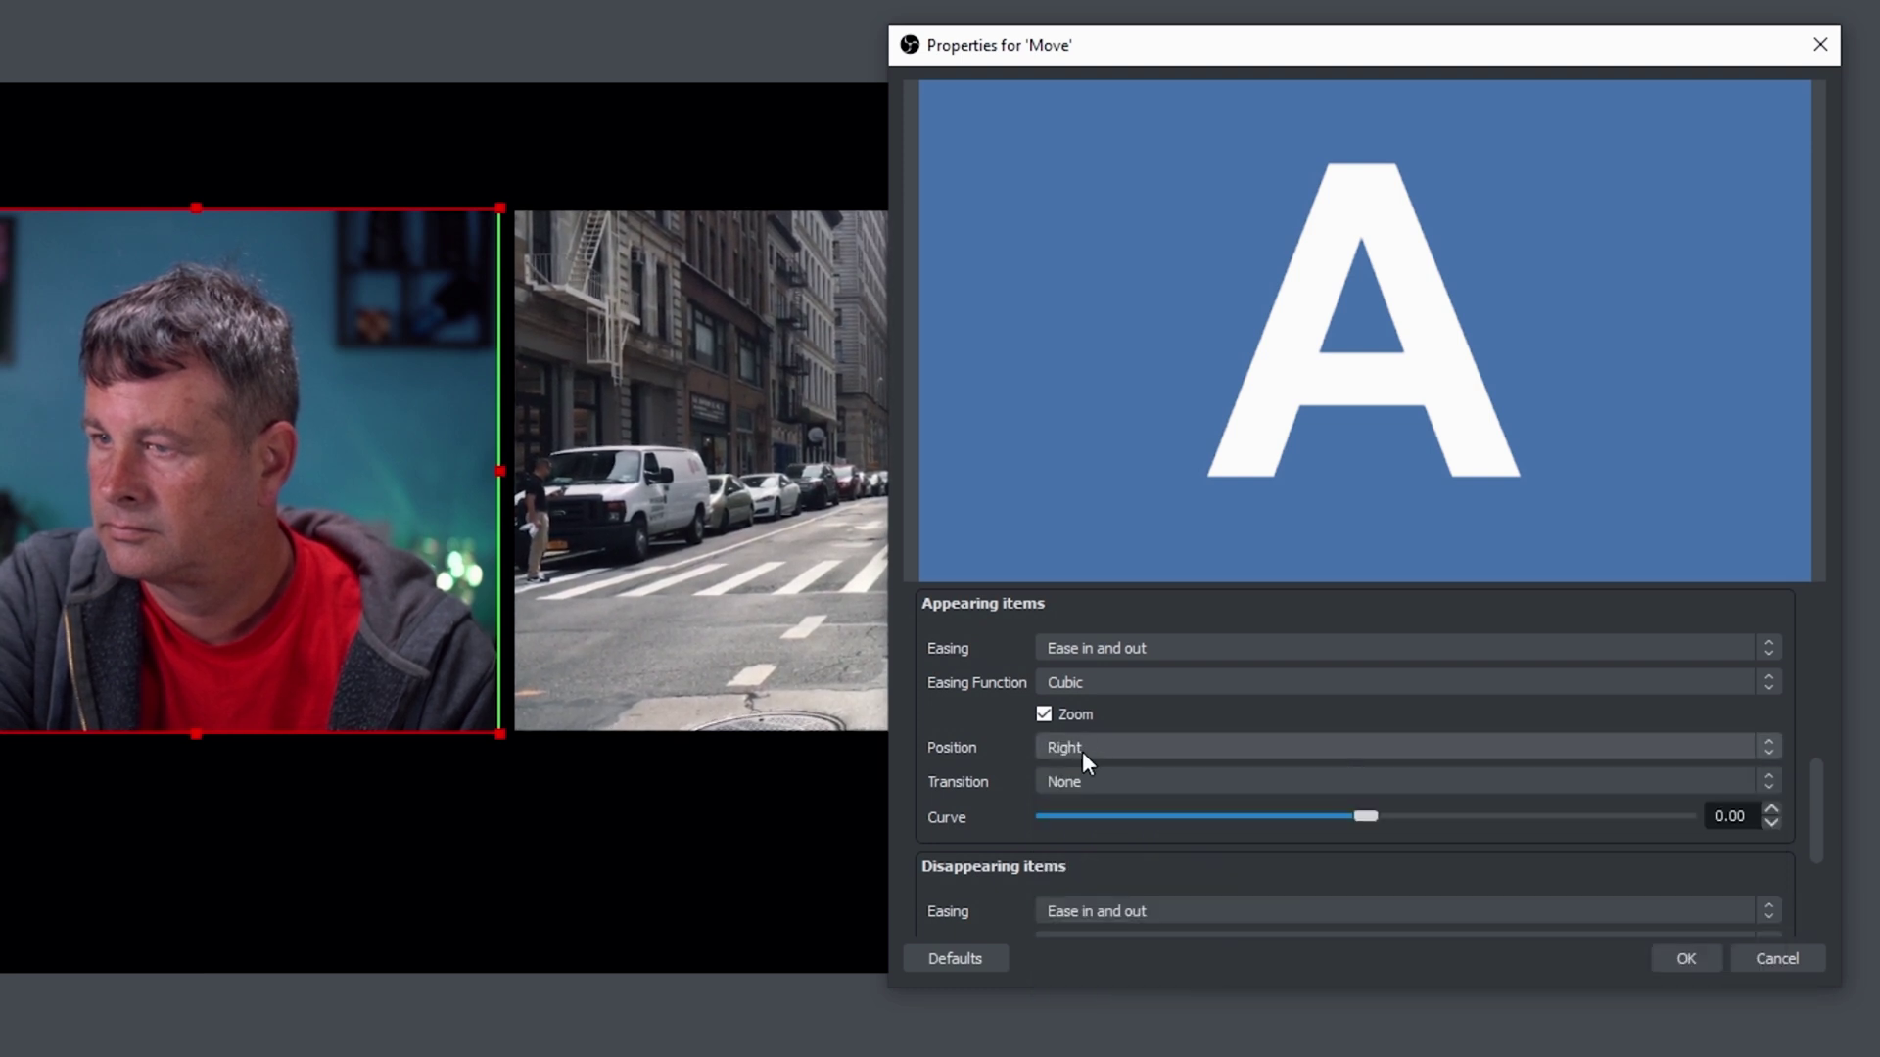
{"action": "left_click", "coordinate": [1761, 784]}
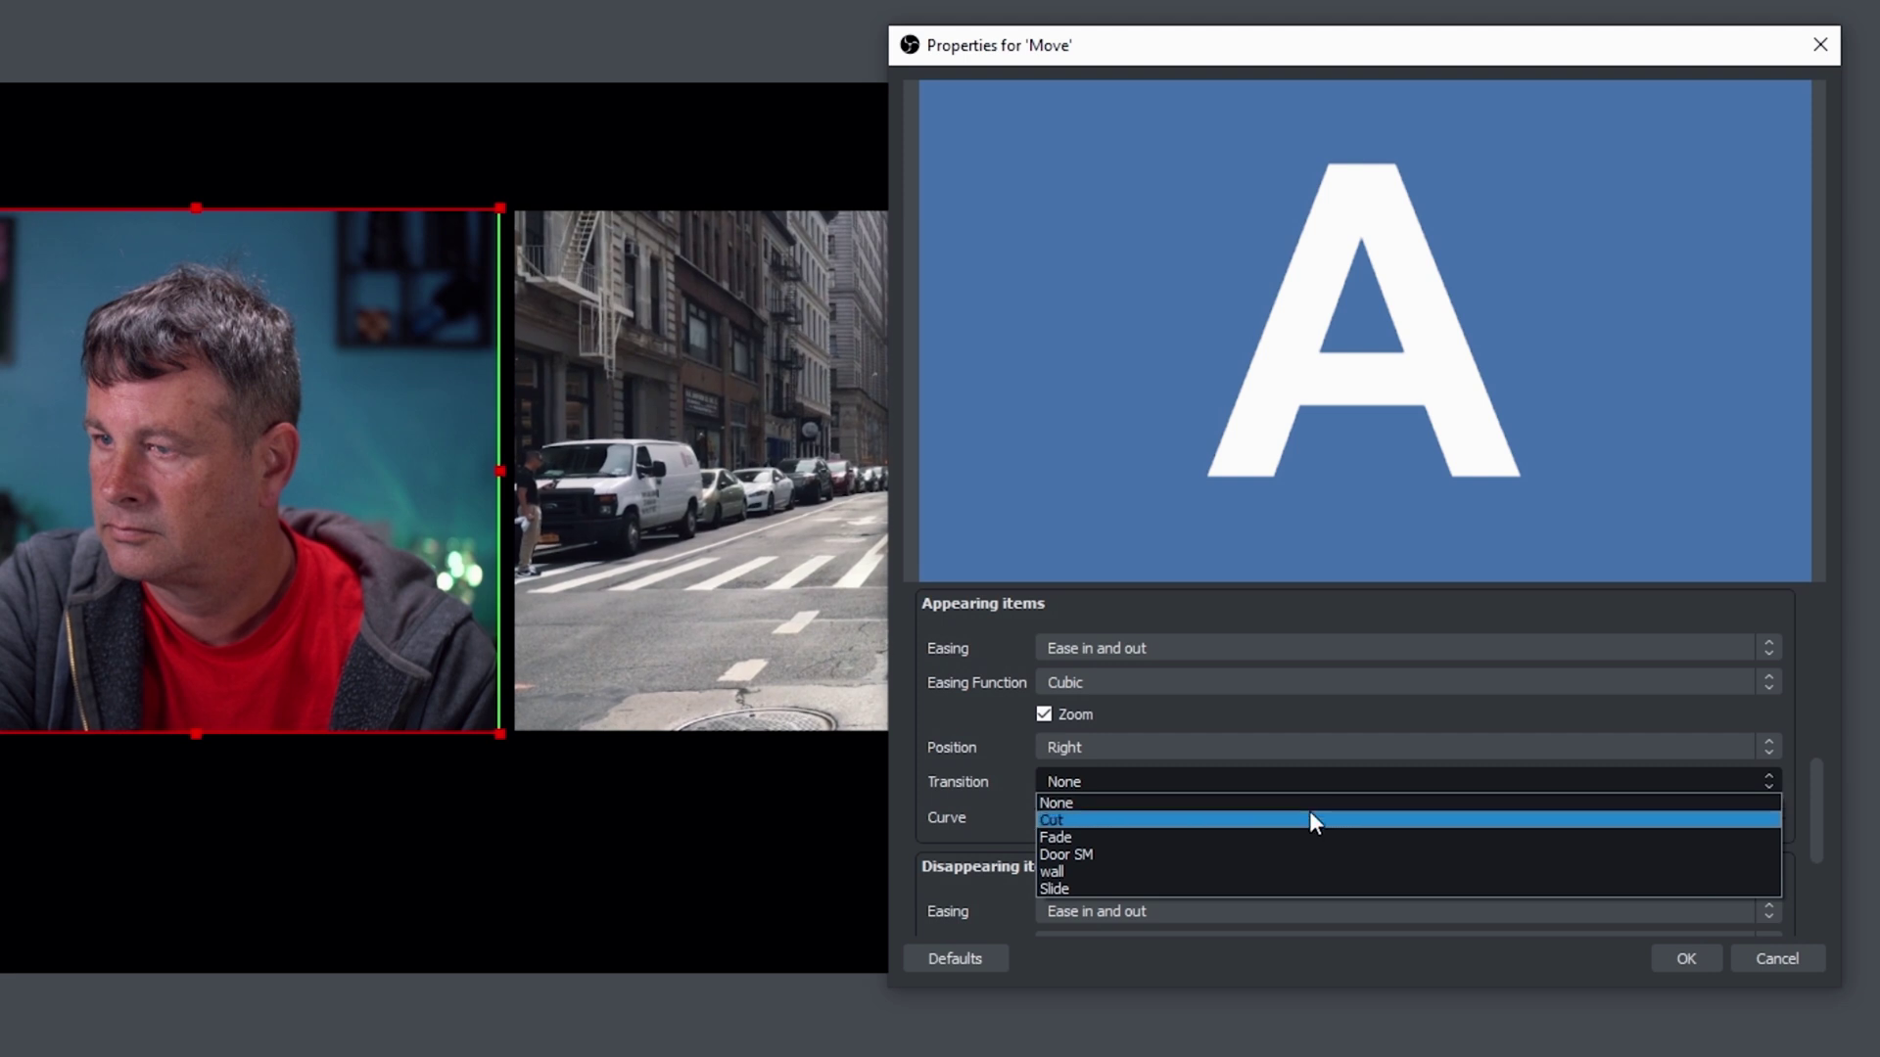
{"action": "left_click", "coordinate": [1002, 761]}
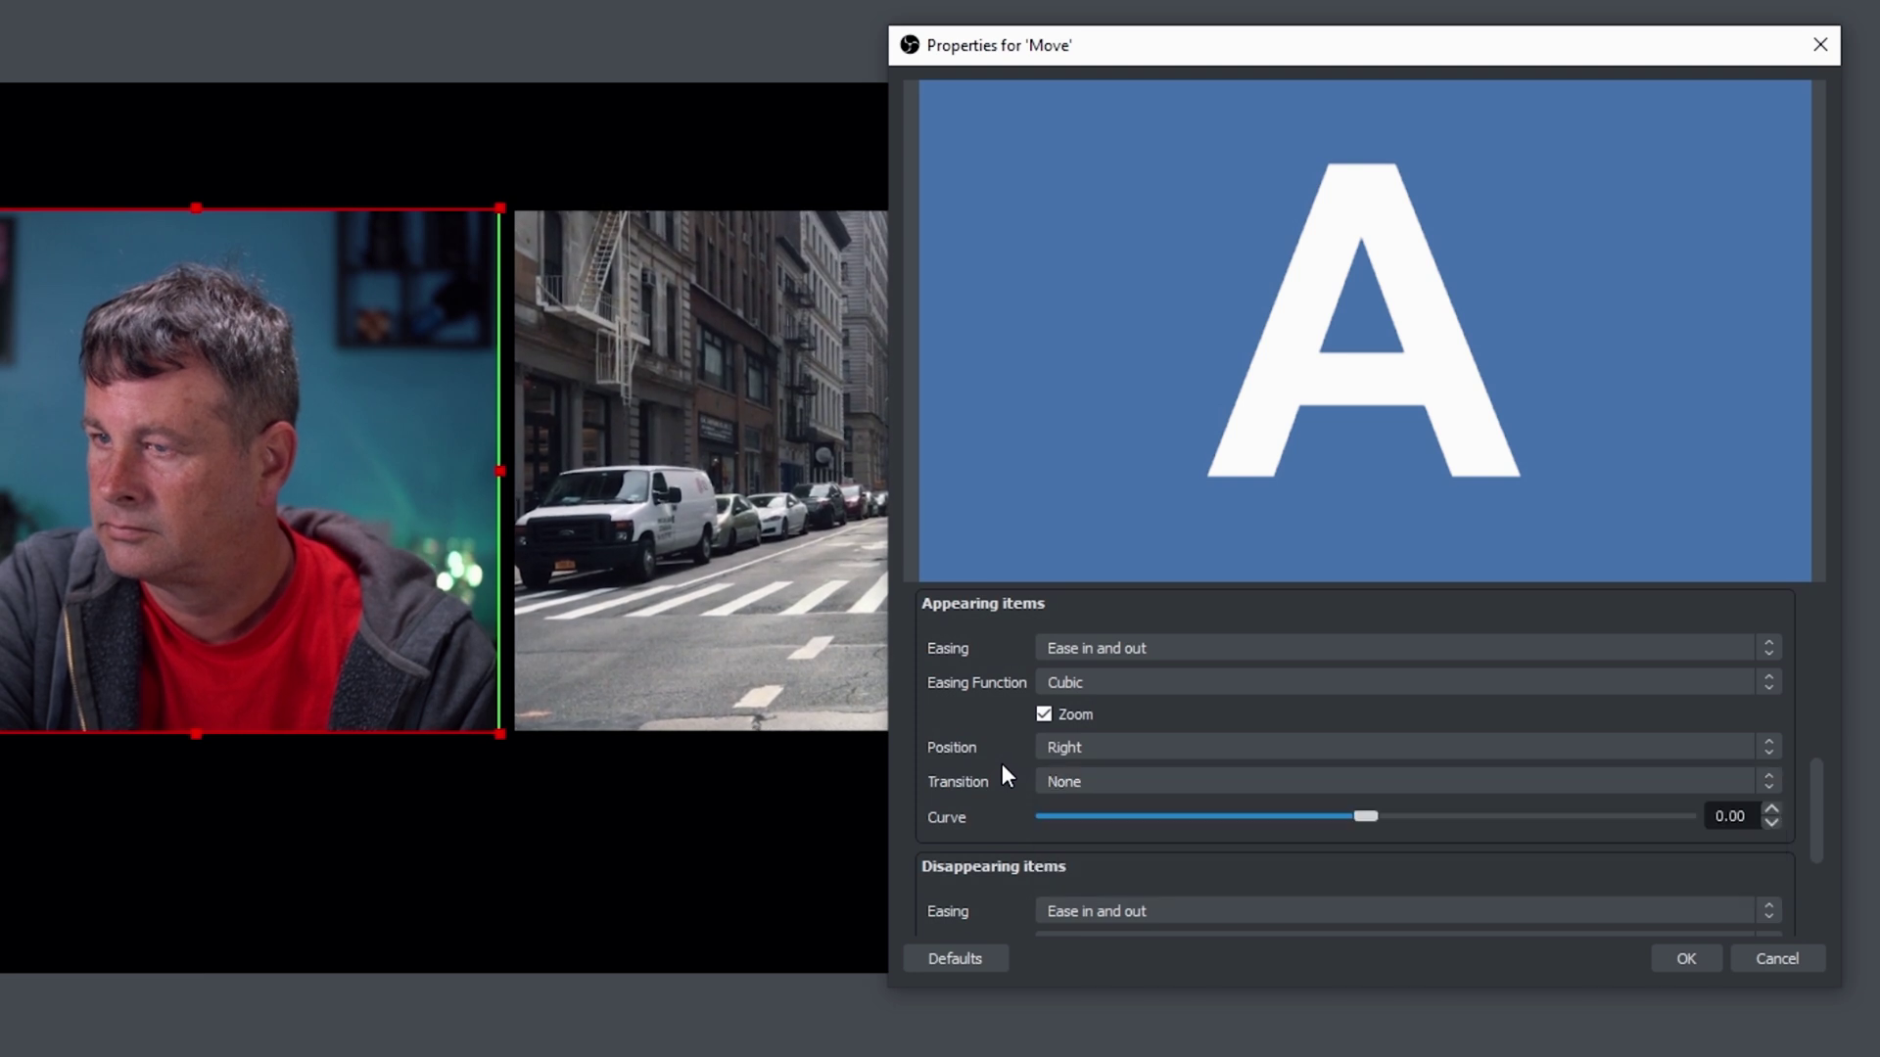
- Set the disappearing items' position to Right, preview the transition and accept the Move properties
{"action": "scroll", "coordinate": [972, 803], "scroll_direction": "down", "scroll_amount": 3}
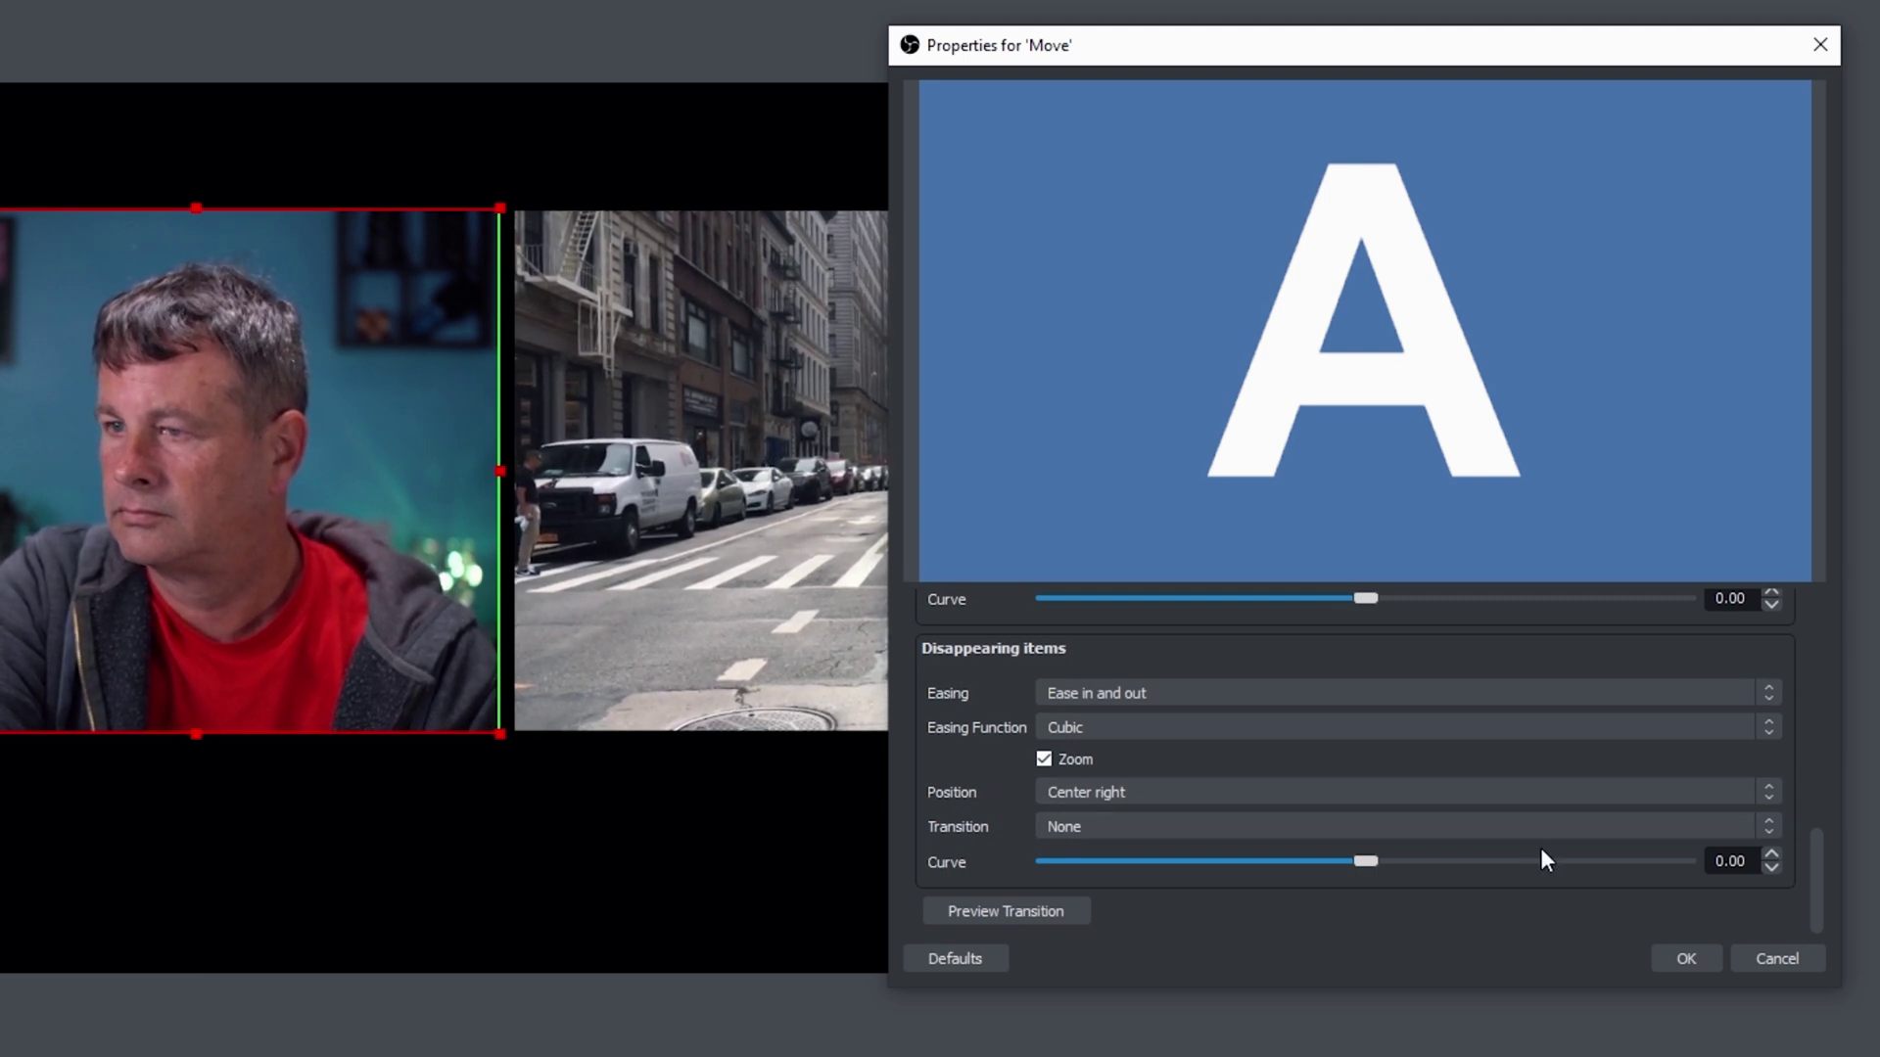
{"action": "left_click", "coordinate": [1772, 793]}
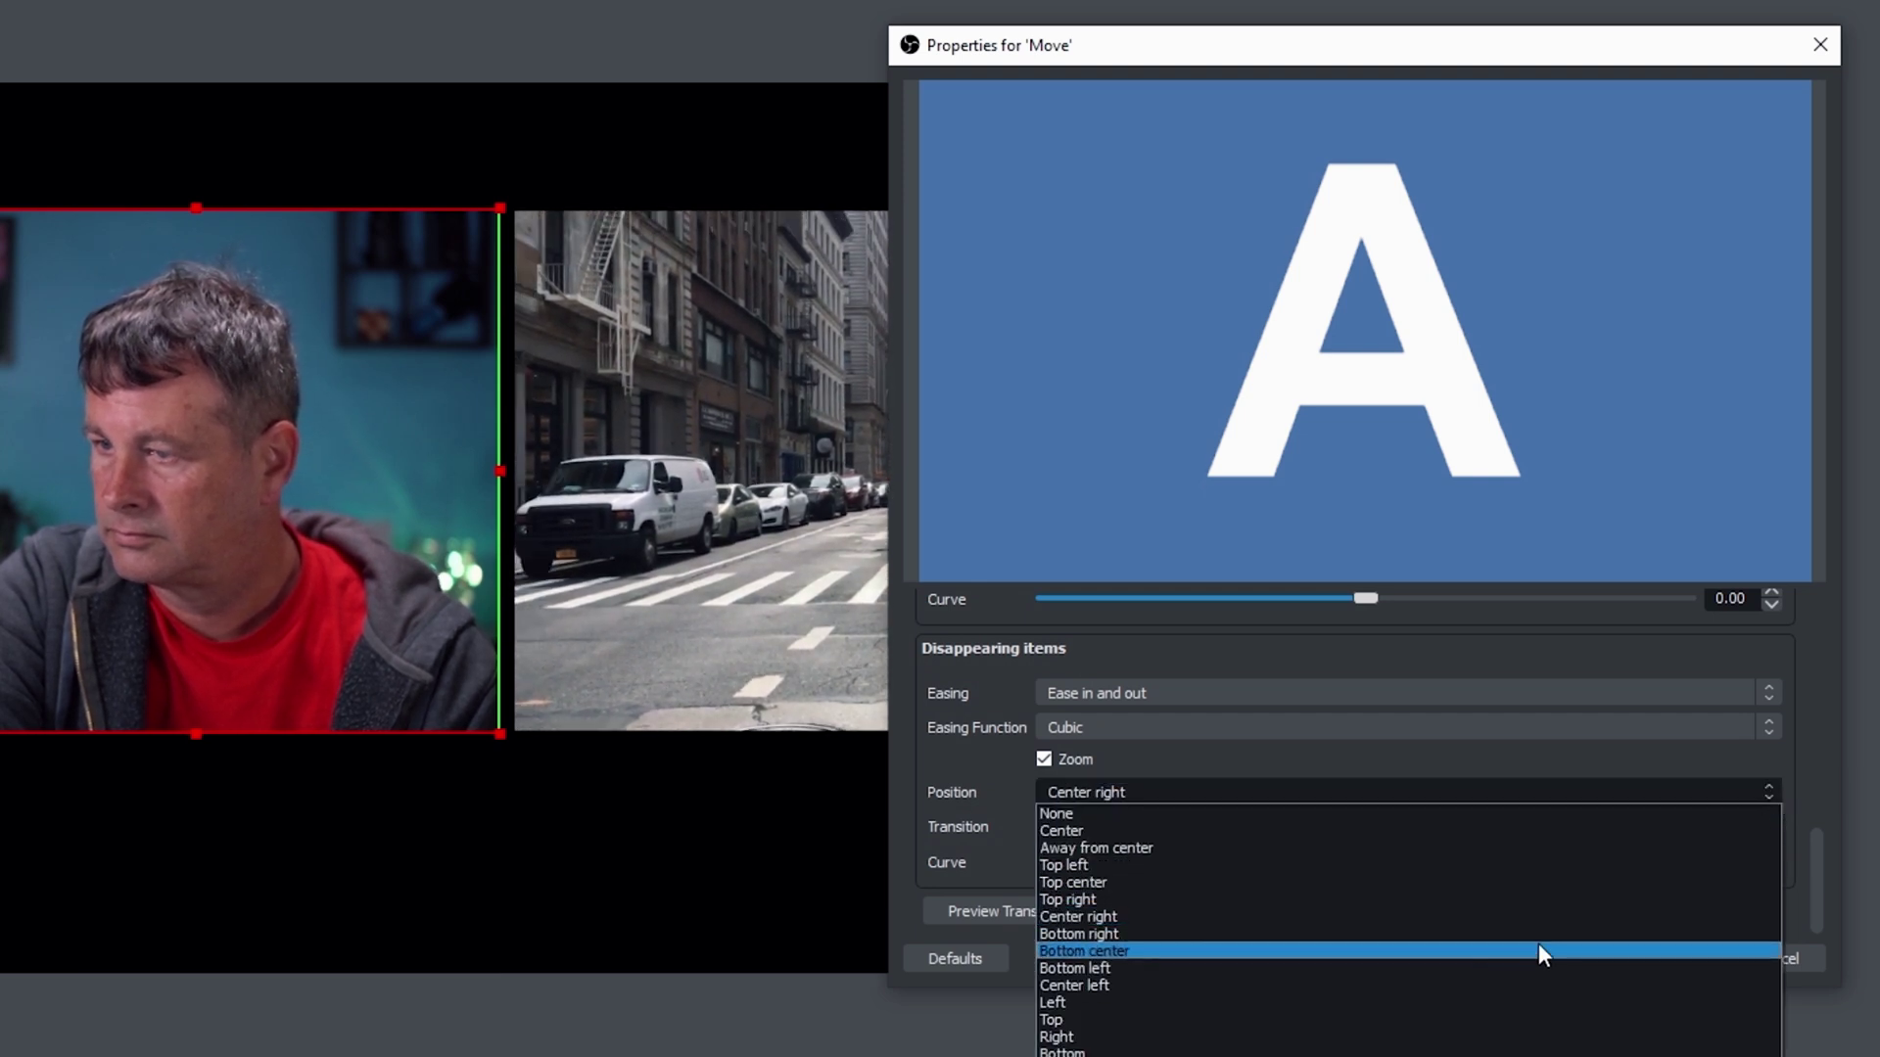
{"action": "left_click", "coordinate": [1519, 1037]}
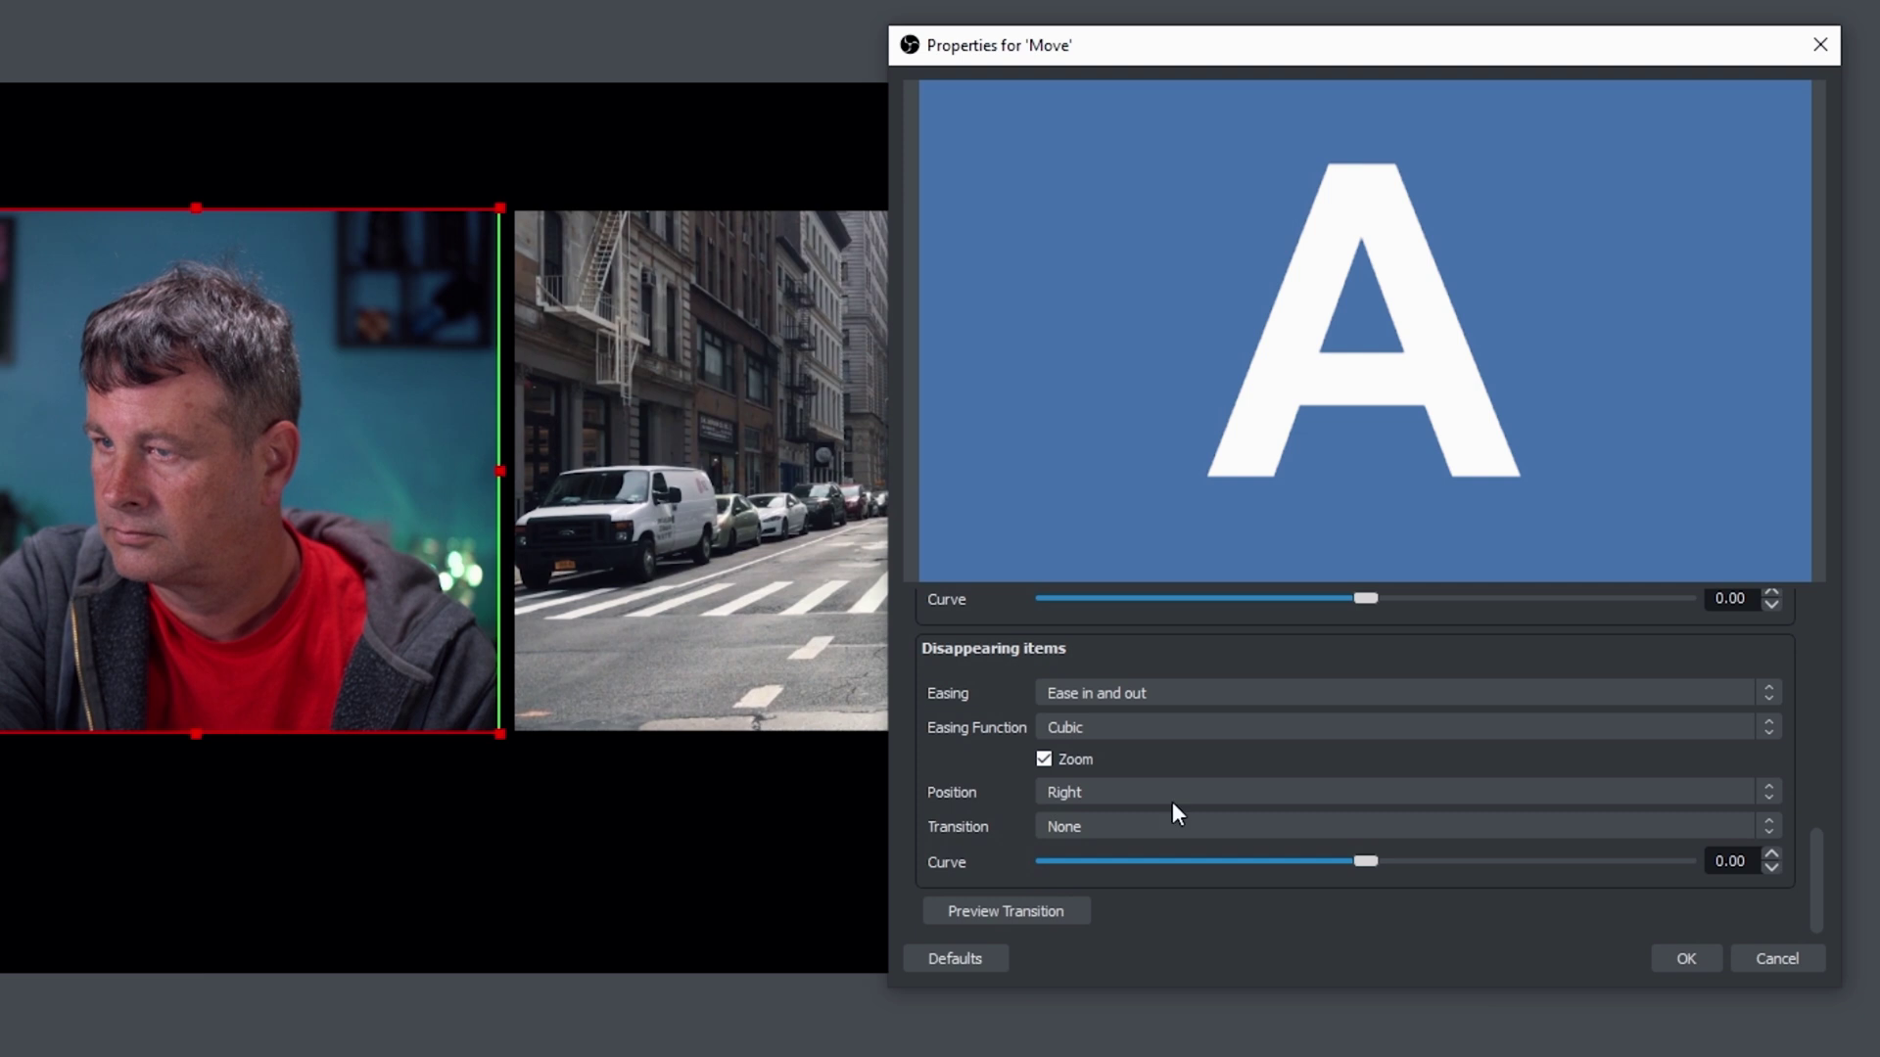
{"action": "left_click", "coordinate": [1016, 914]}
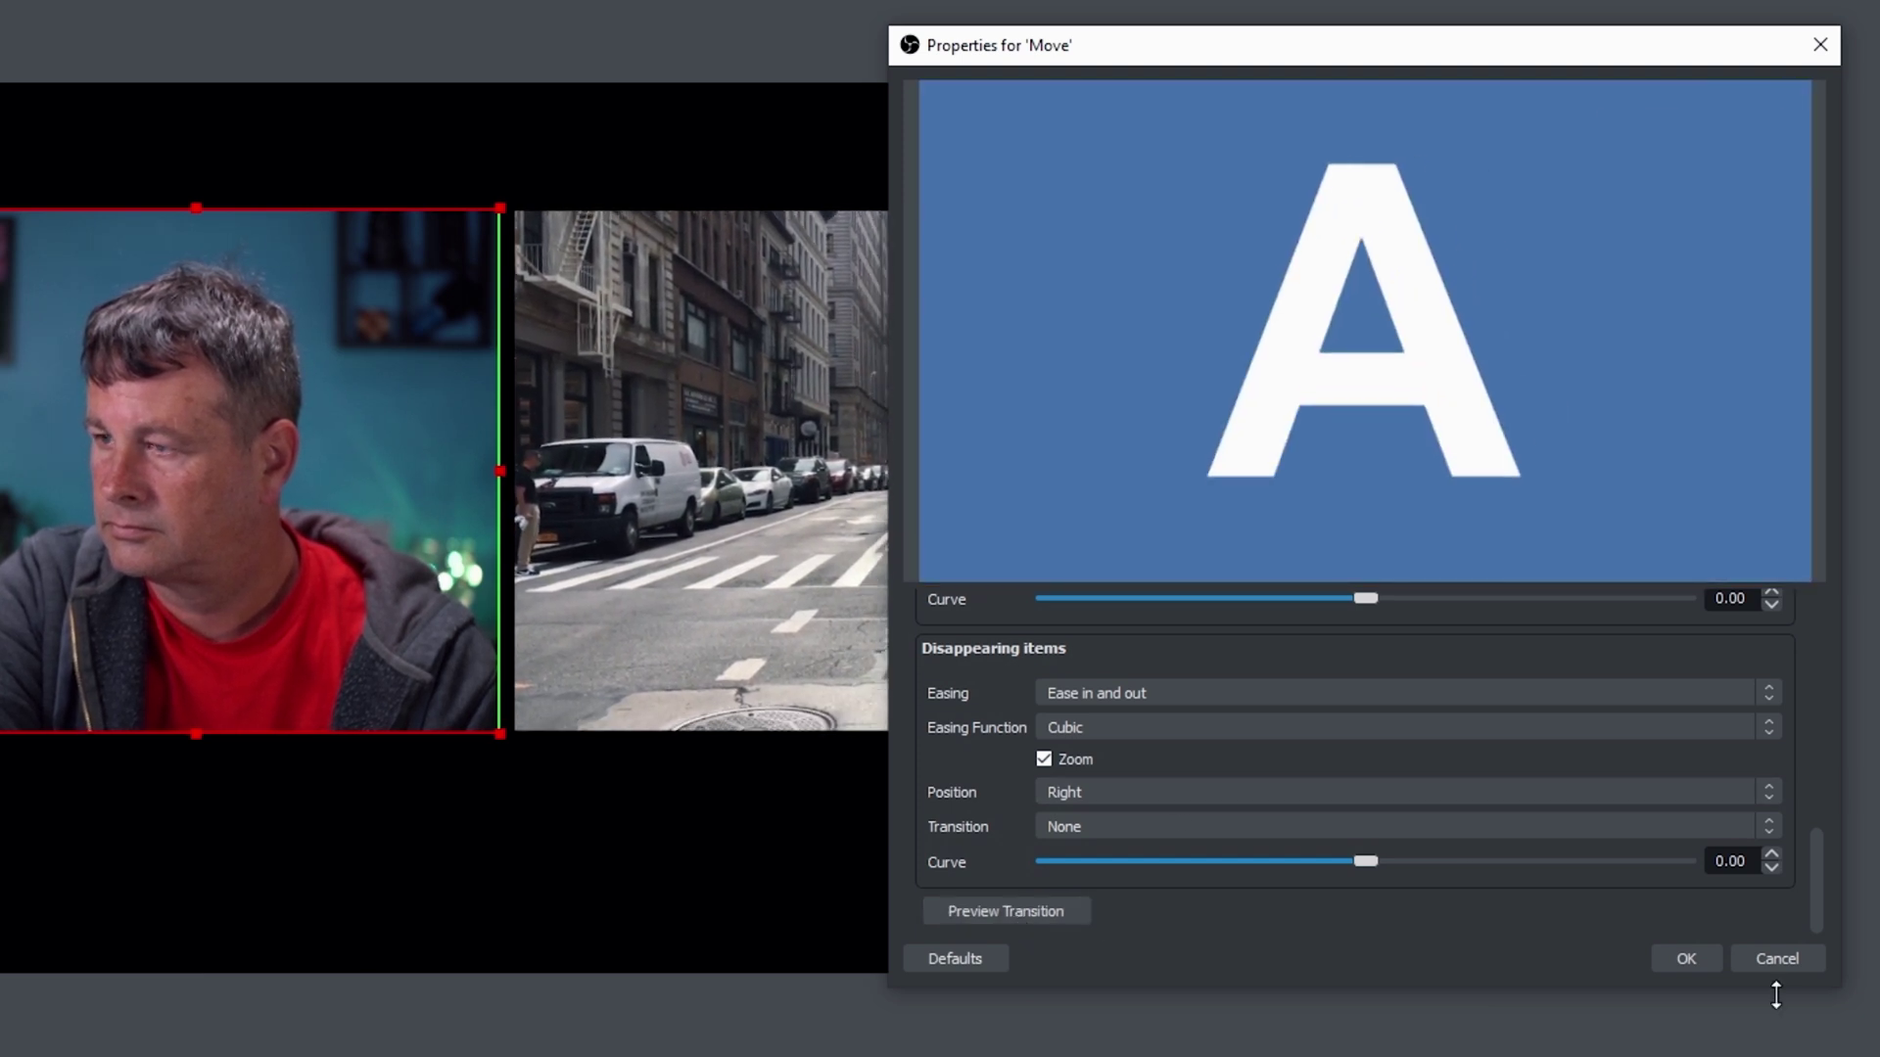
{"action": "left_click", "coordinate": [1686, 958]}
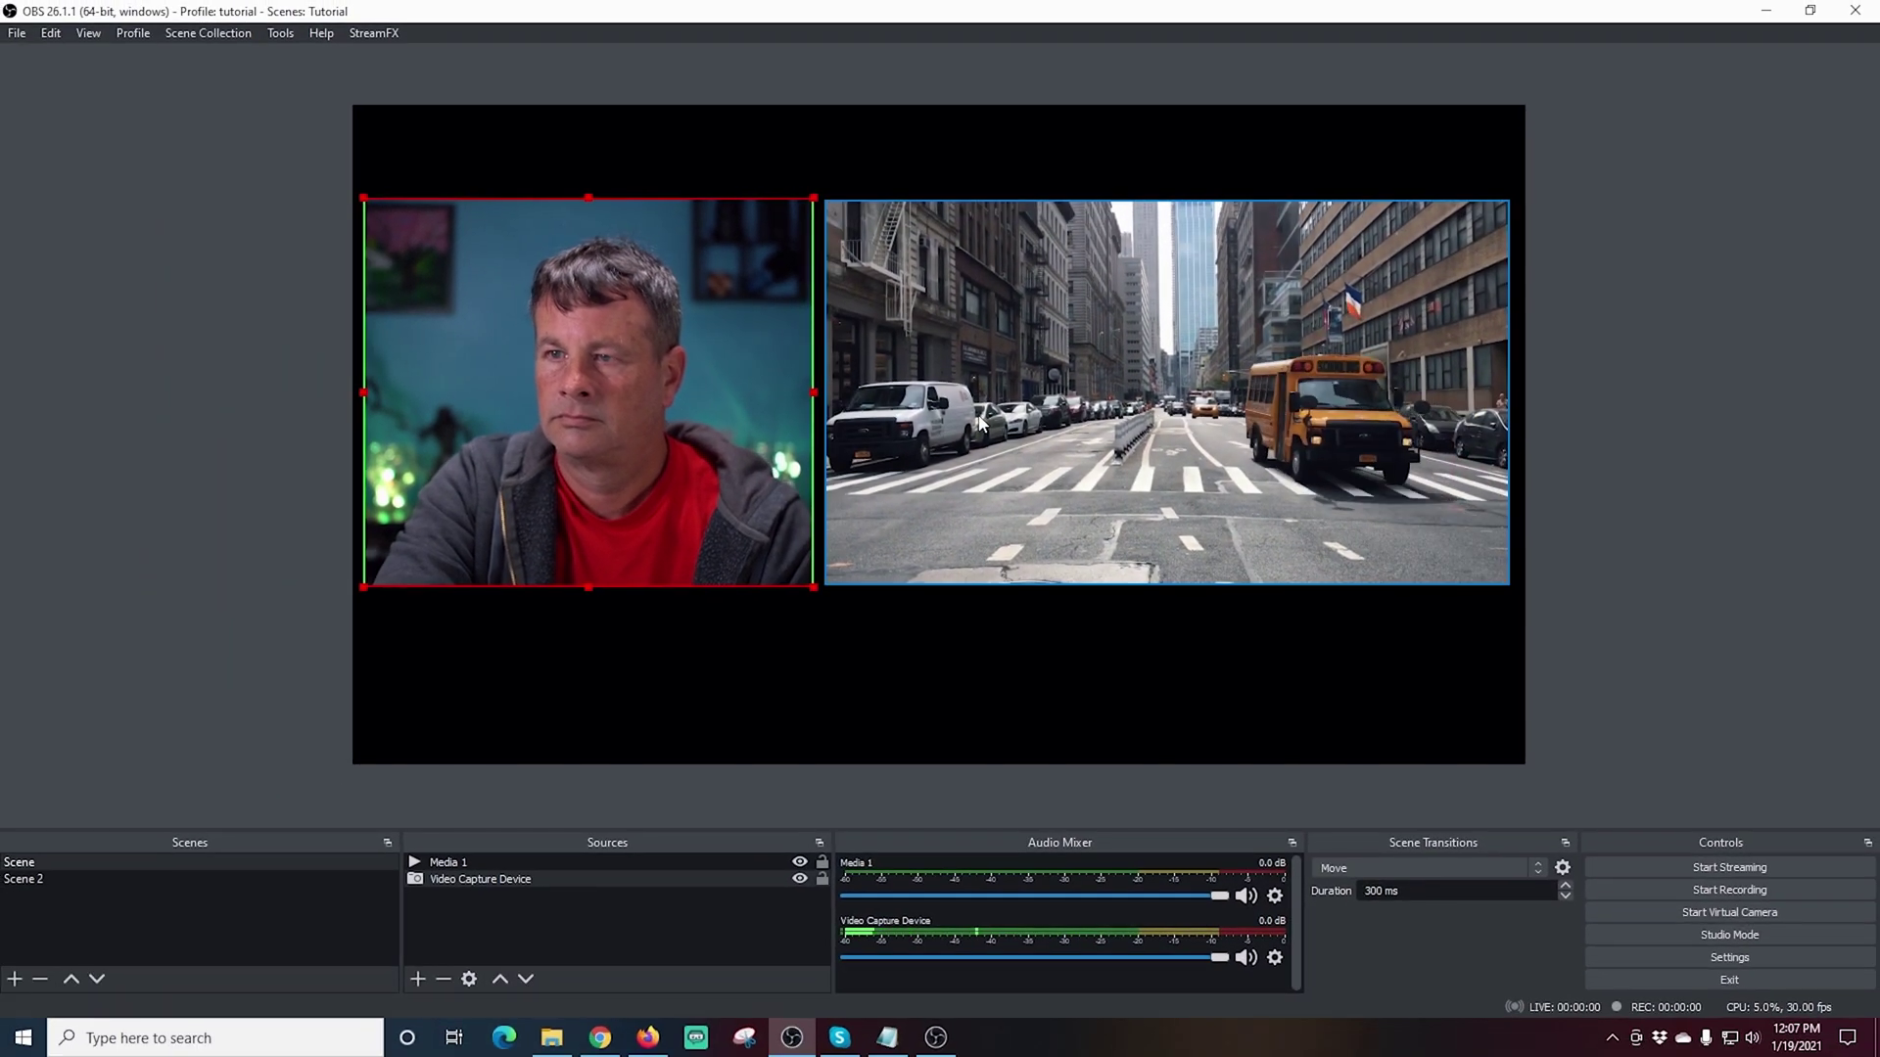
- Test the Move transition by switching between Scene and Scene 2, ending on Scene 2
{"action": "left_click", "coordinate": [92, 877]}
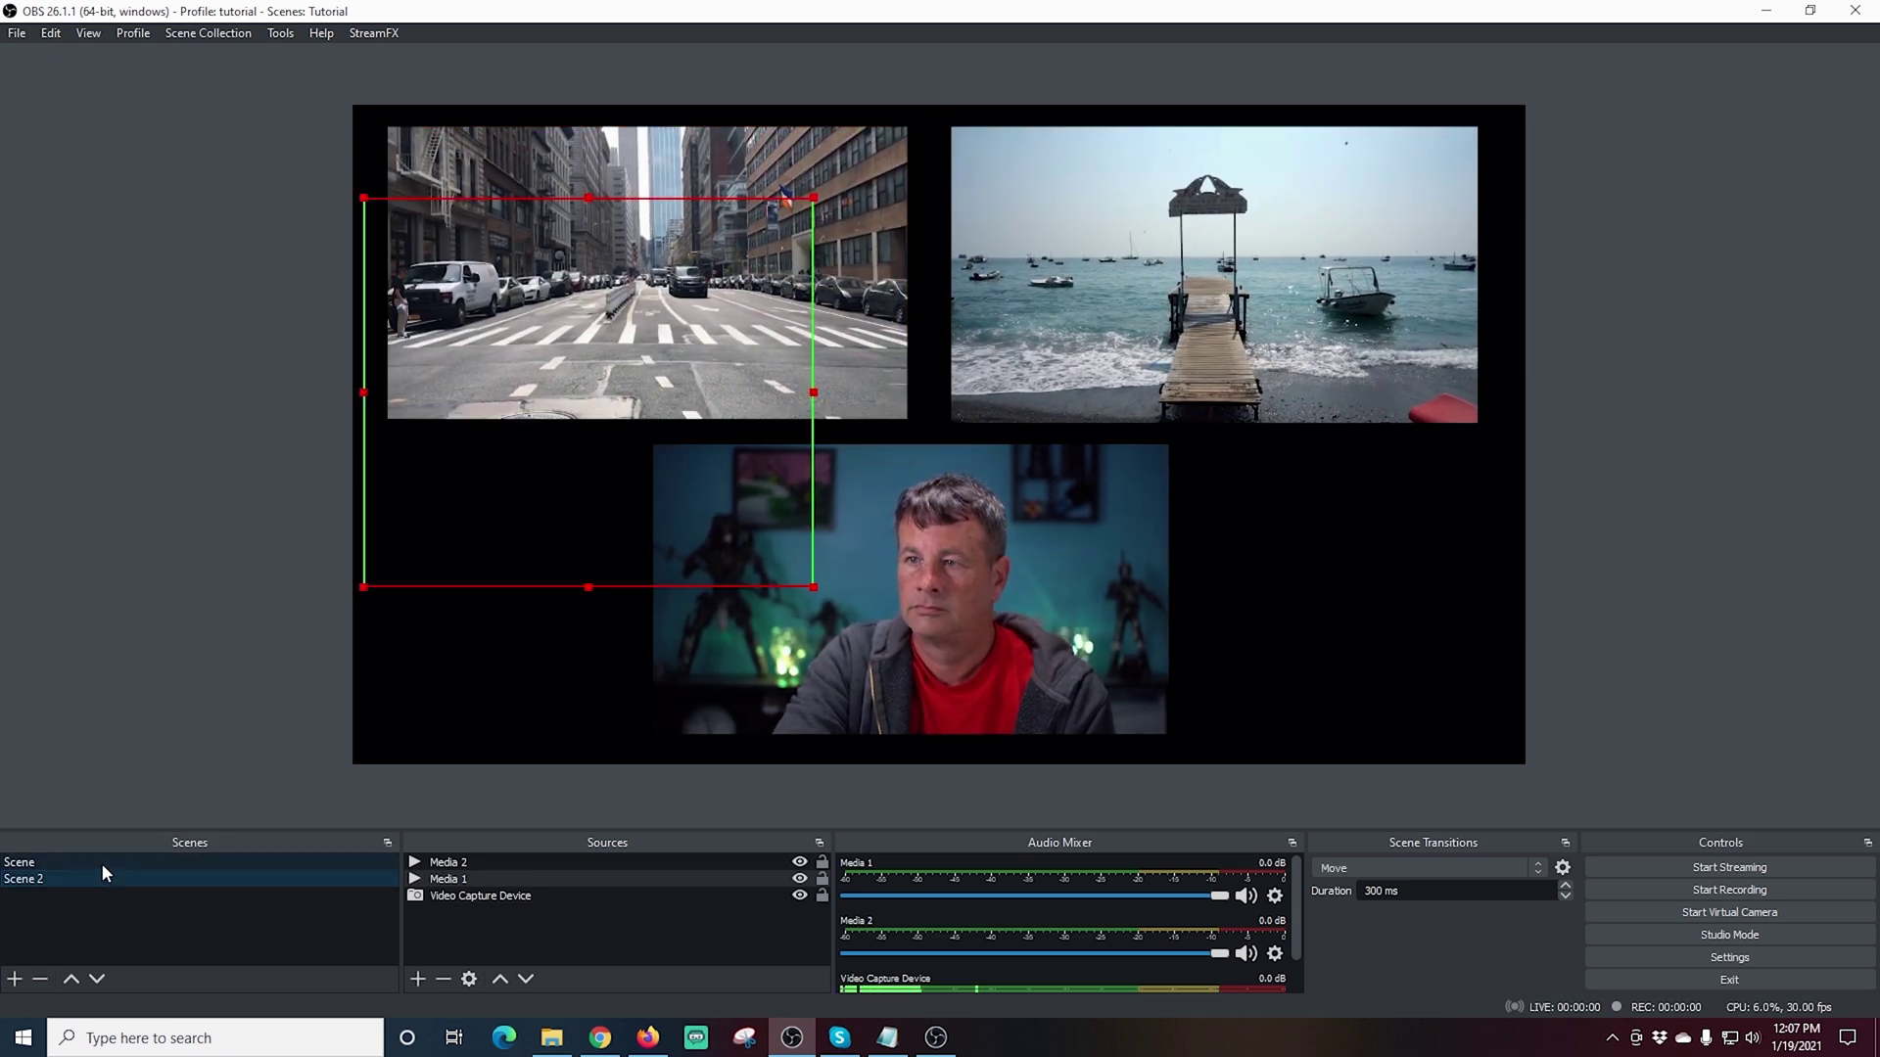
{"action": "left_click", "coordinate": [103, 864]}
{"action": "left_click", "coordinate": [102, 874]}
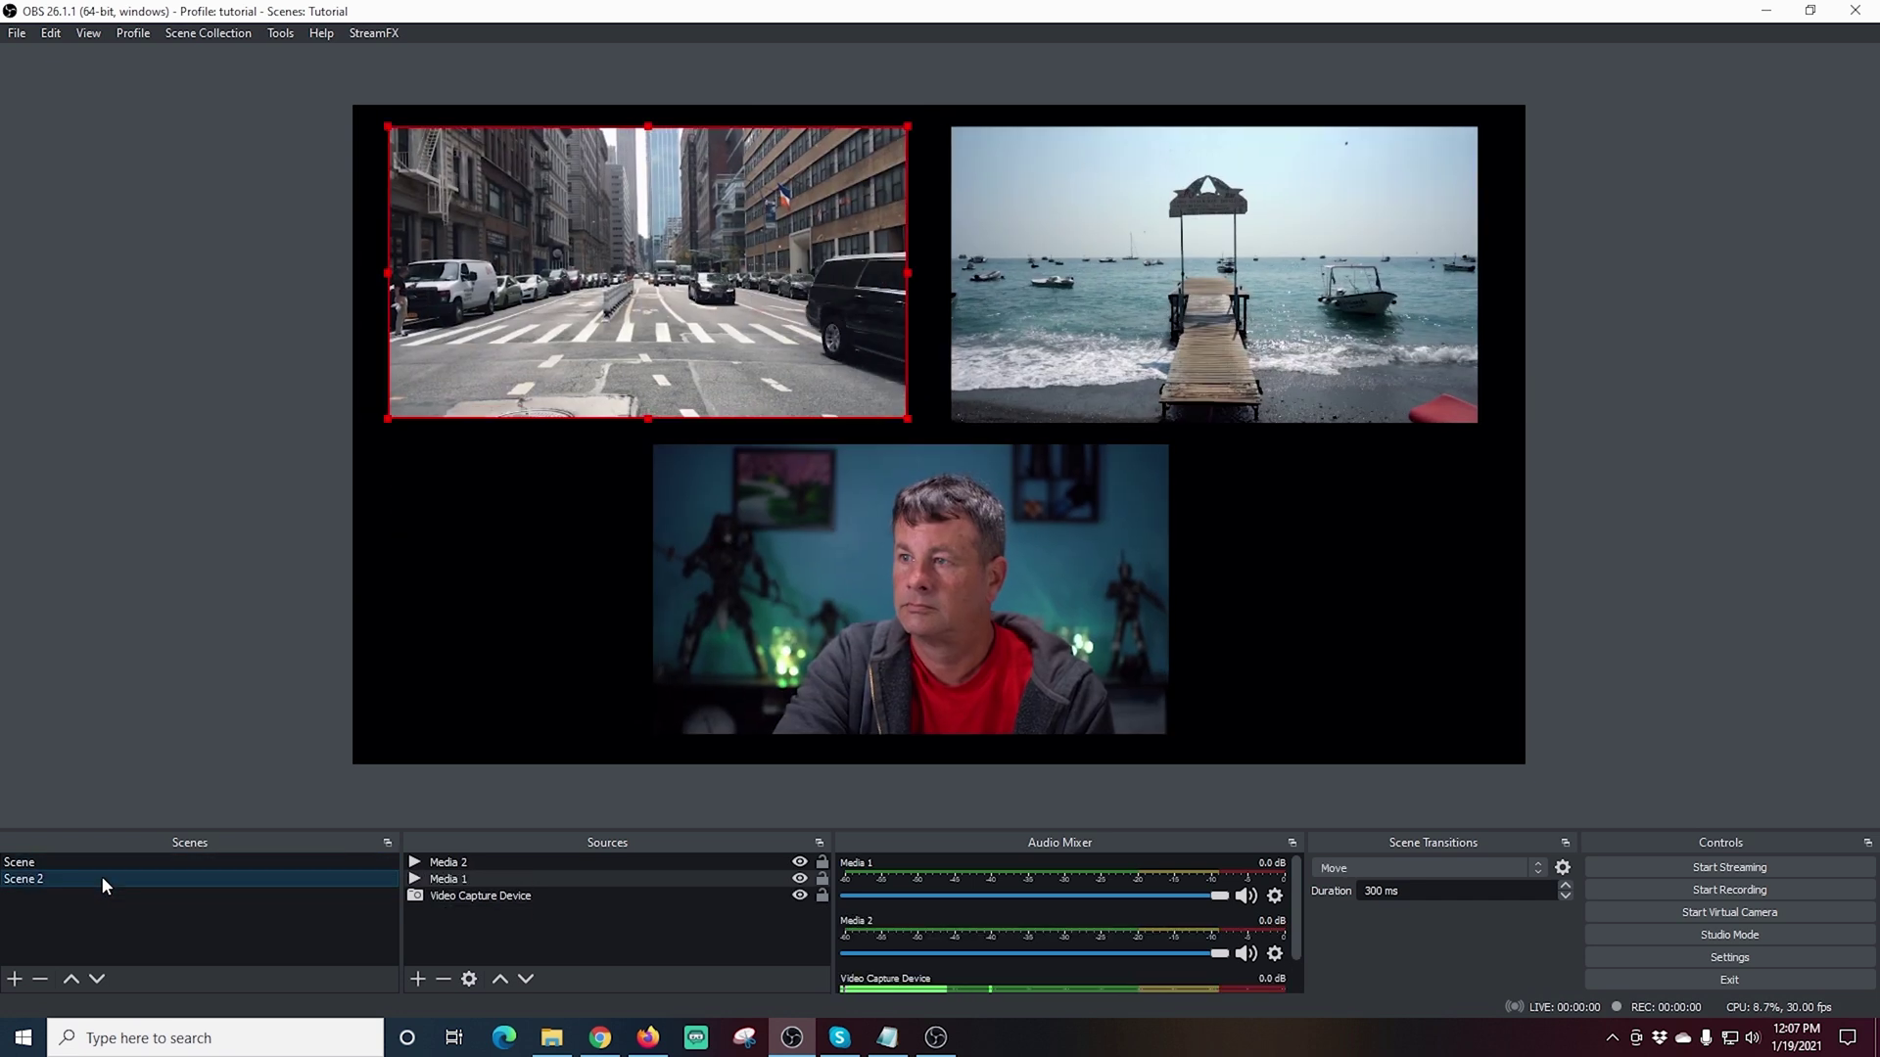
- Preview the Move transition once more from Scene 2 to Scene and back
{"action": "left_click", "coordinate": [108, 861]}
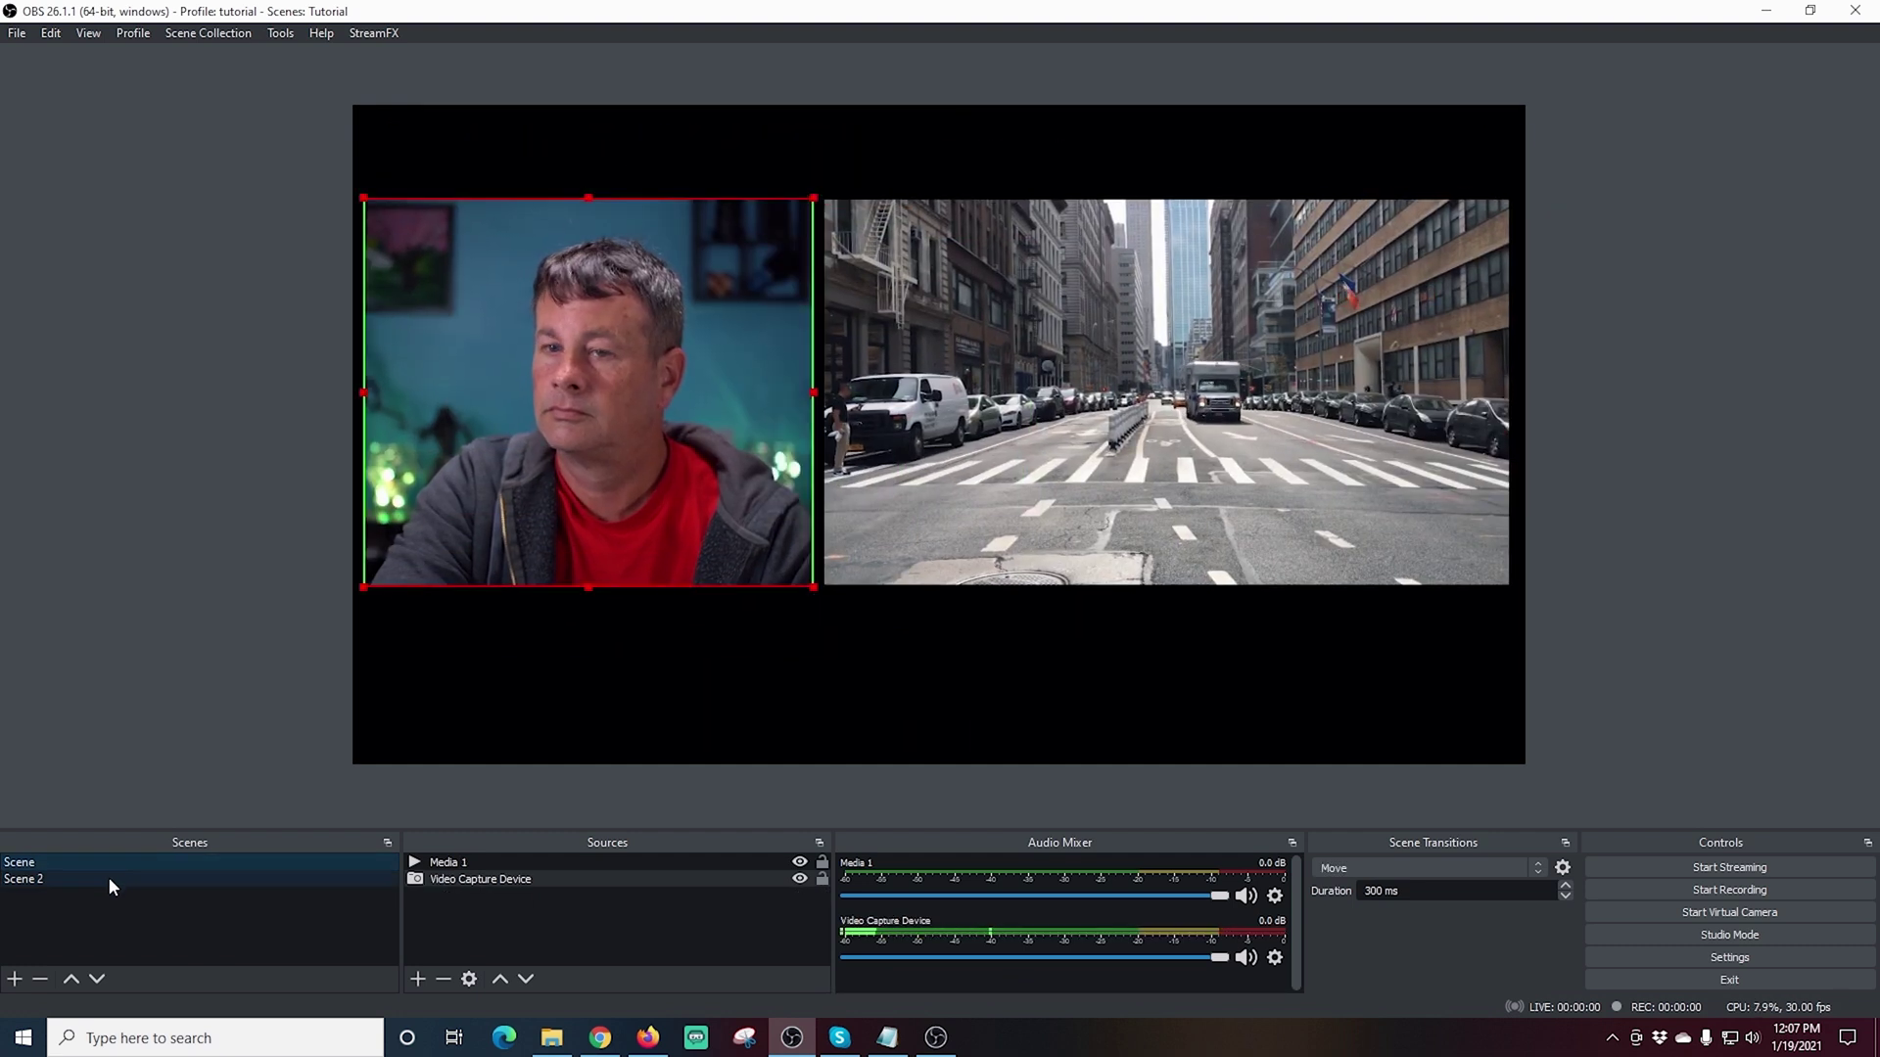
{"action": "left_click", "coordinate": [109, 880]}
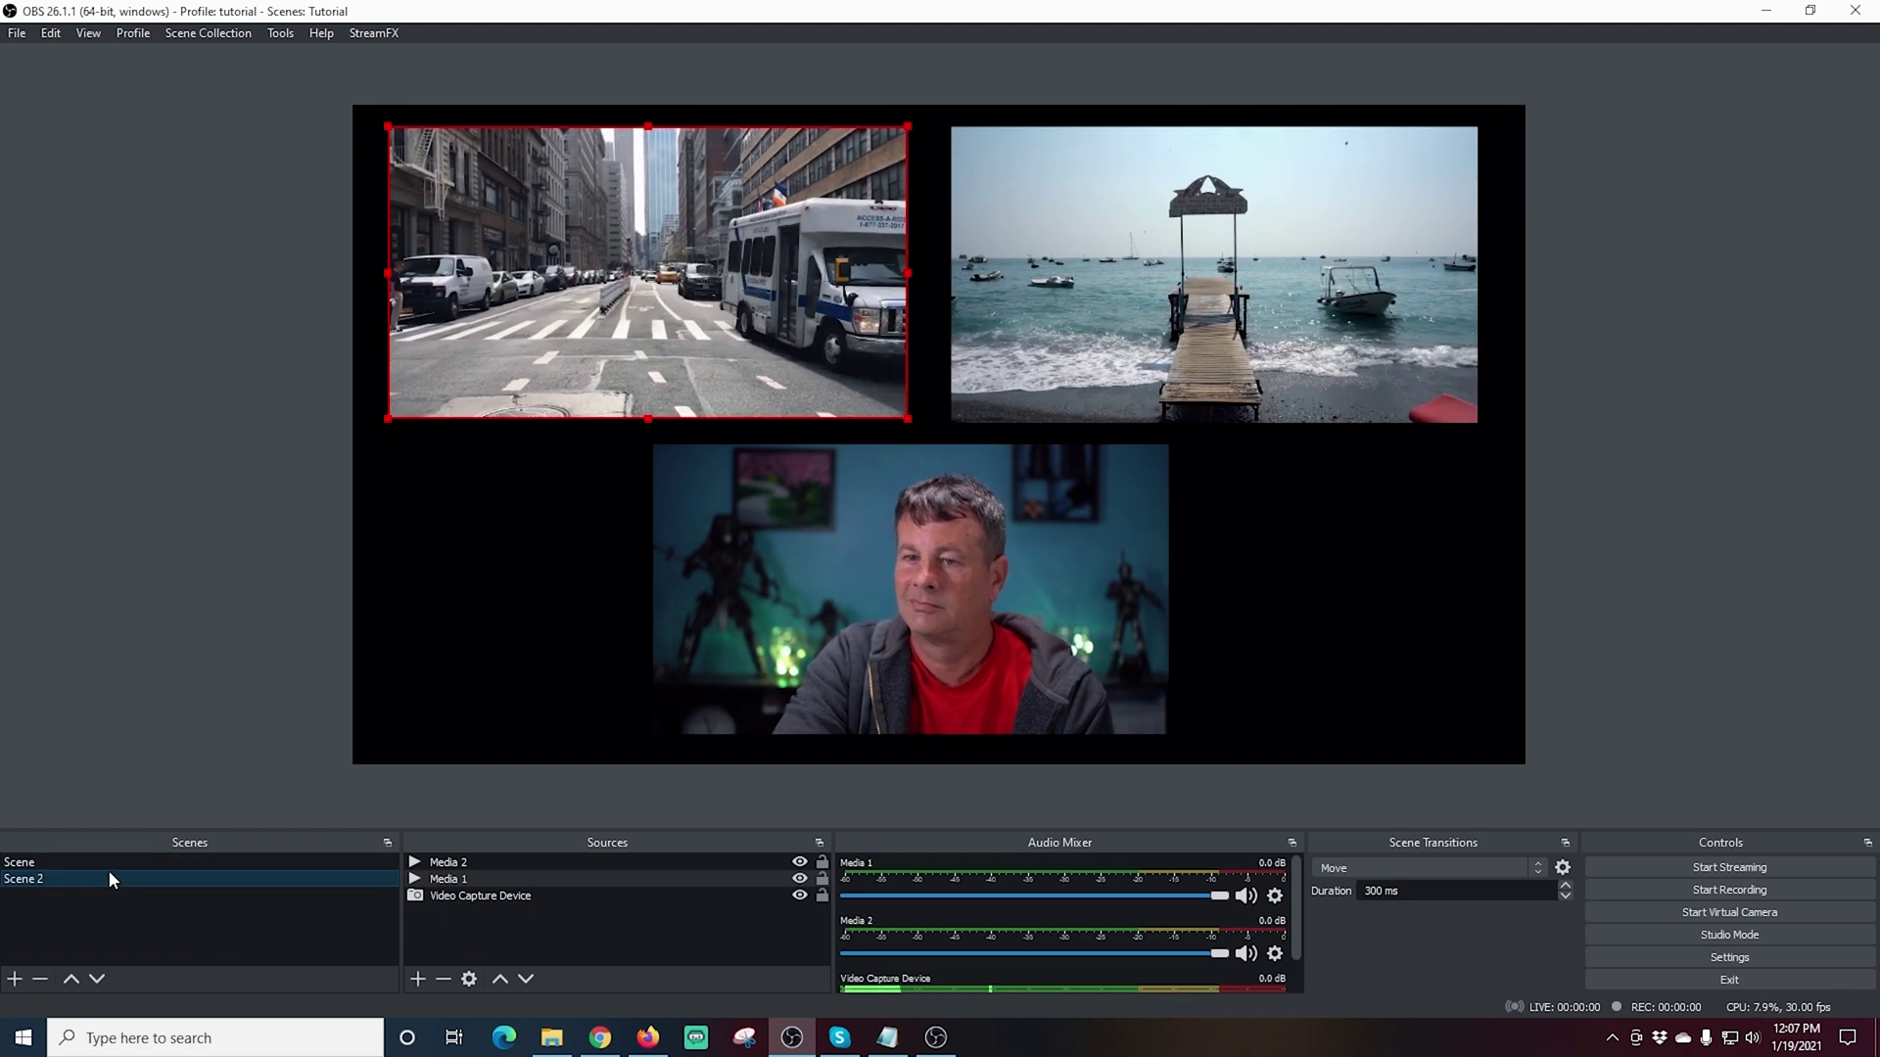
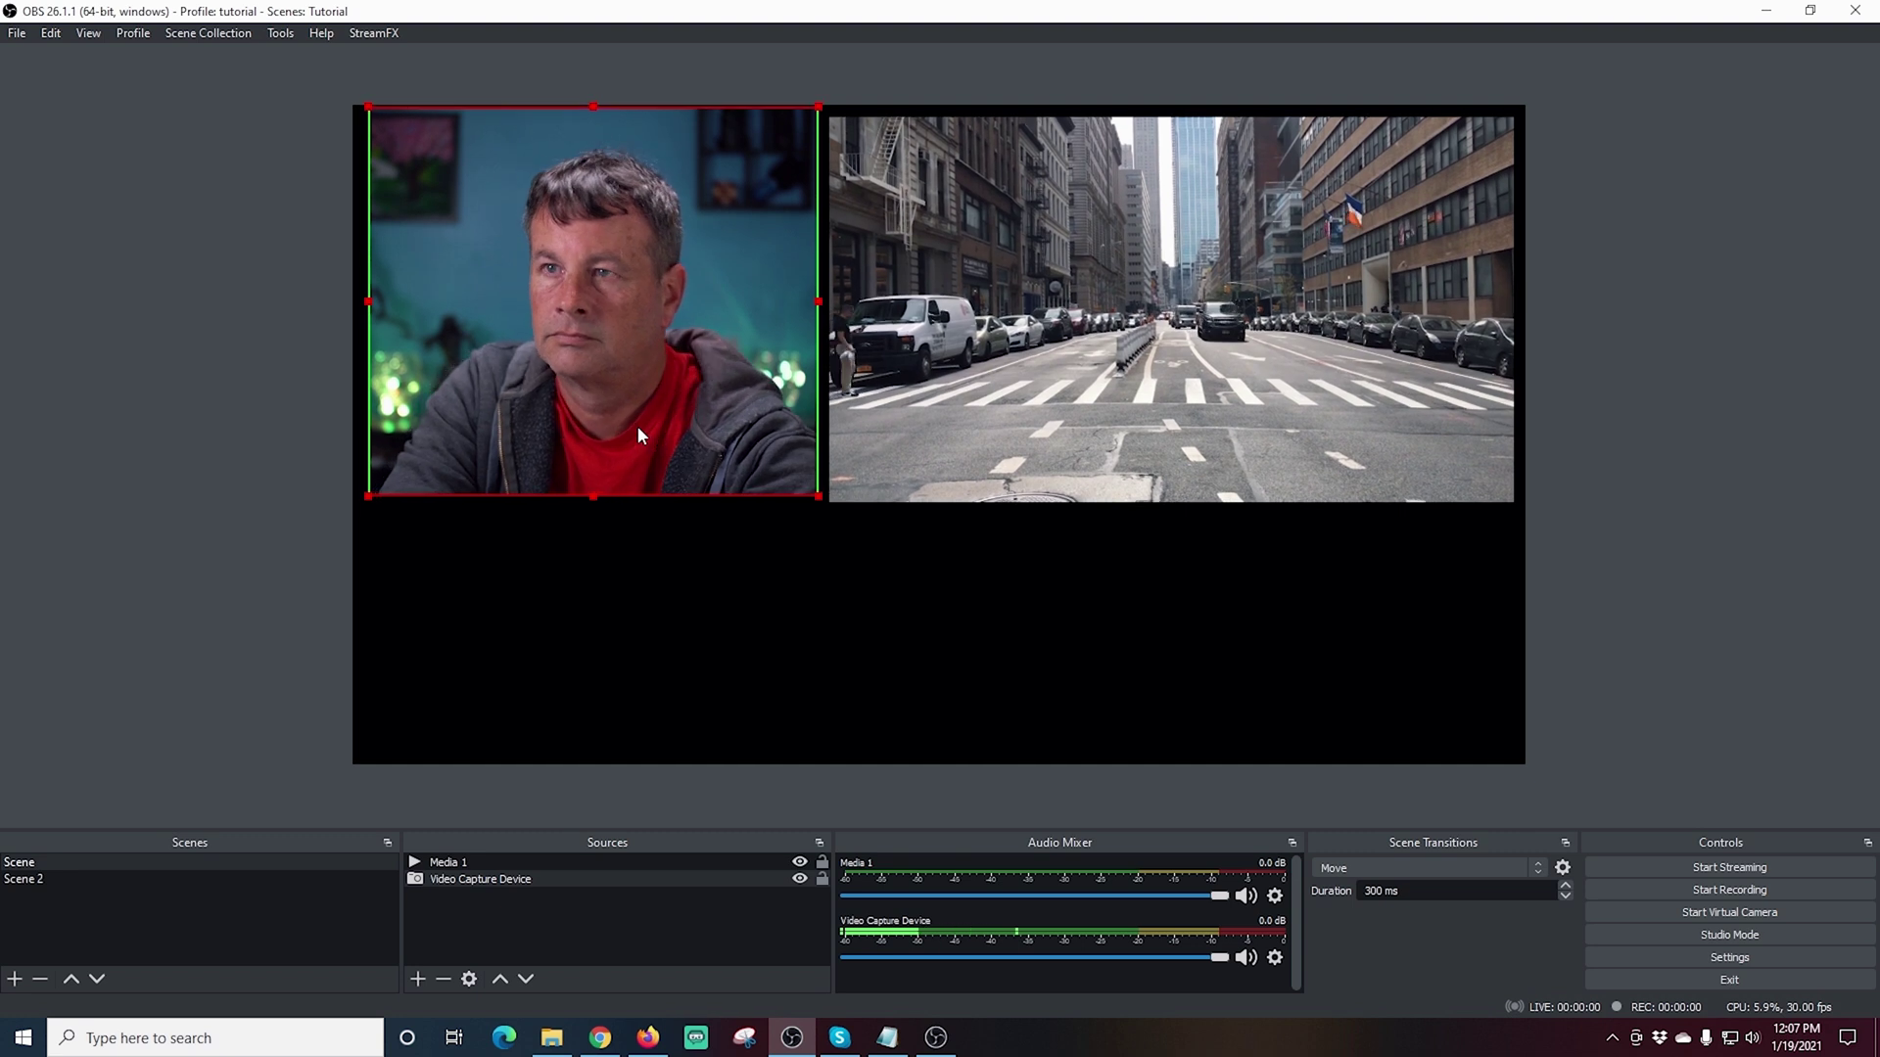
- In Scene, lower the webcam level with the street video and add the existing Media 2 source
{"action": "left_click_drag", "start_coordinate": [639, 428], "coordinate": [633, 441]}
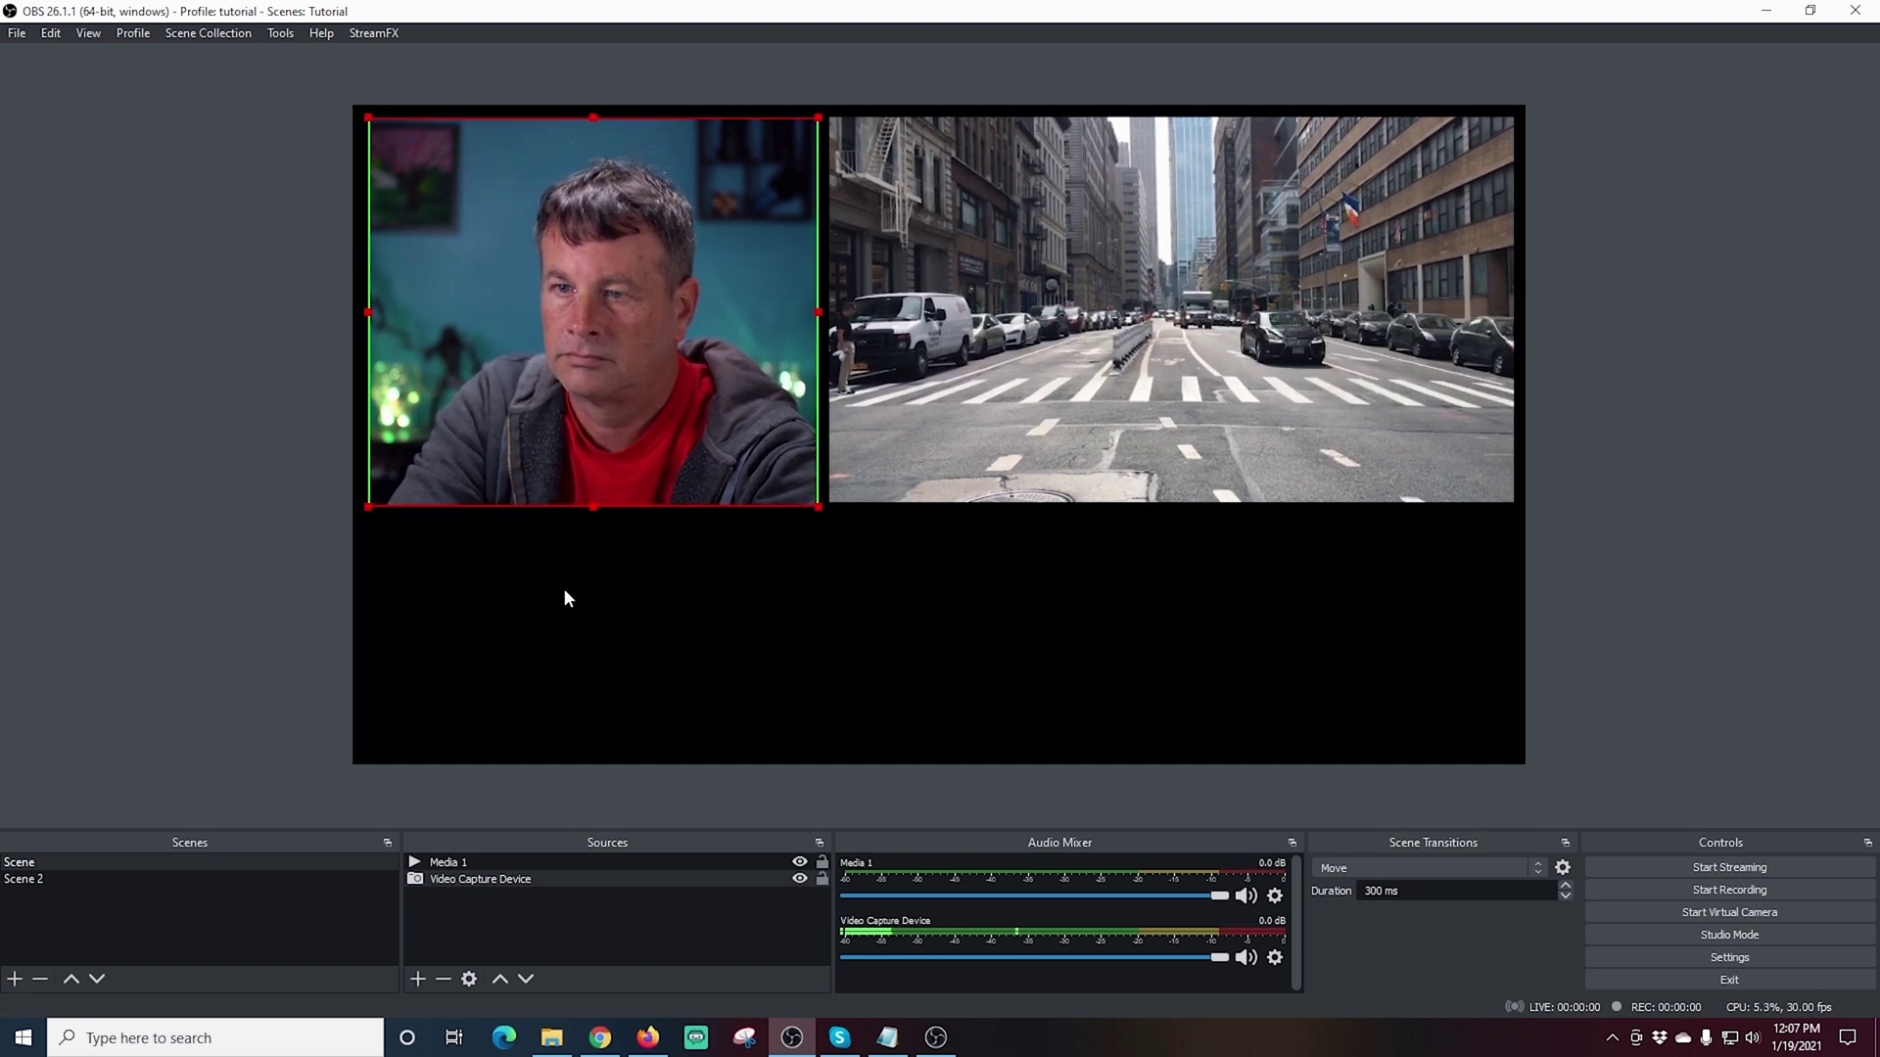
{"action": "left_click", "coordinate": [416, 980]}
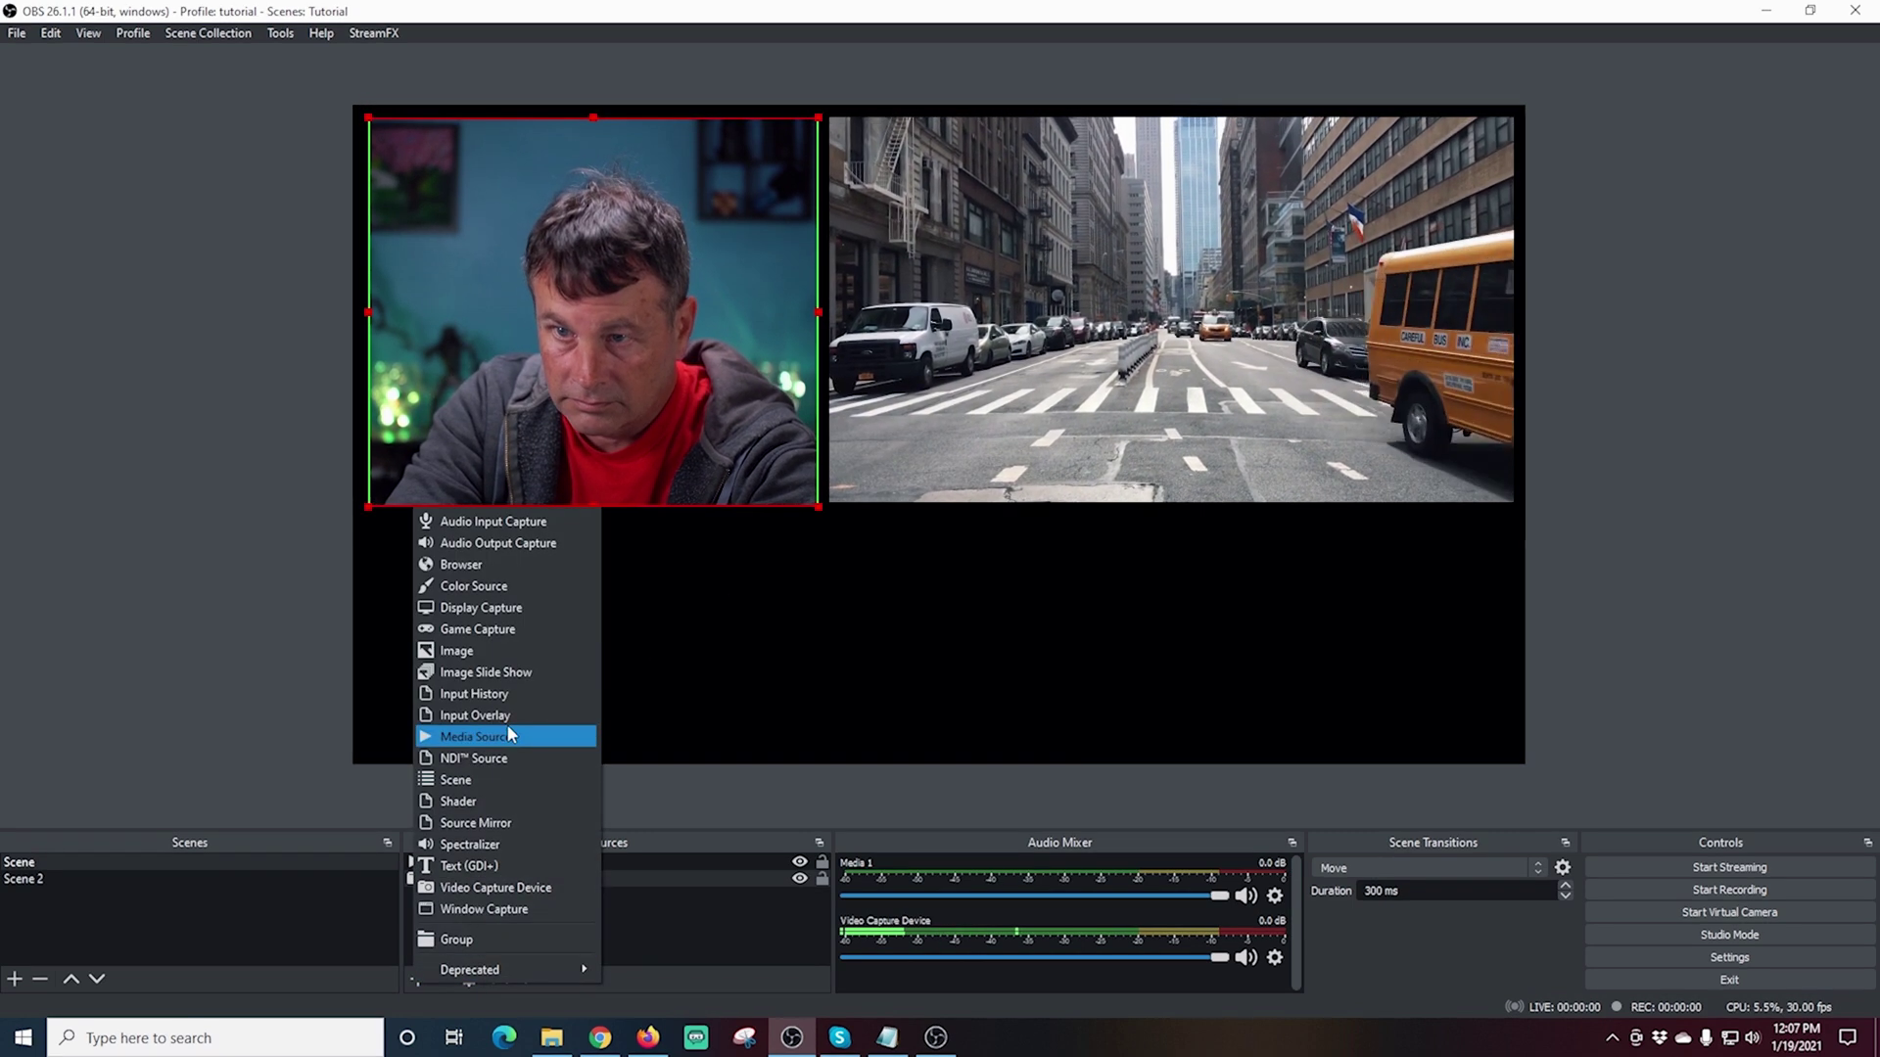
{"action": "left_click", "coordinate": [508, 725]}
{"action": "left_click", "coordinate": [785, 435]}
{"action": "left_click", "coordinate": [801, 475]}
{"action": "left_click", "coordinate": [995, 654]}
- Shrink Media 2 and place it centred below the other two sources, resizing the webcam slightly to match the street video's height
{"action": "left_click_drag", "start_coordinate": [1525, 105], "coordinate": [809, 507]}
{"action": "left_click_drag", "start_coordinate": [648, 621], "coordinate": [979, 599]}
{"action": "left_click", "coordinate": [607, 444]}
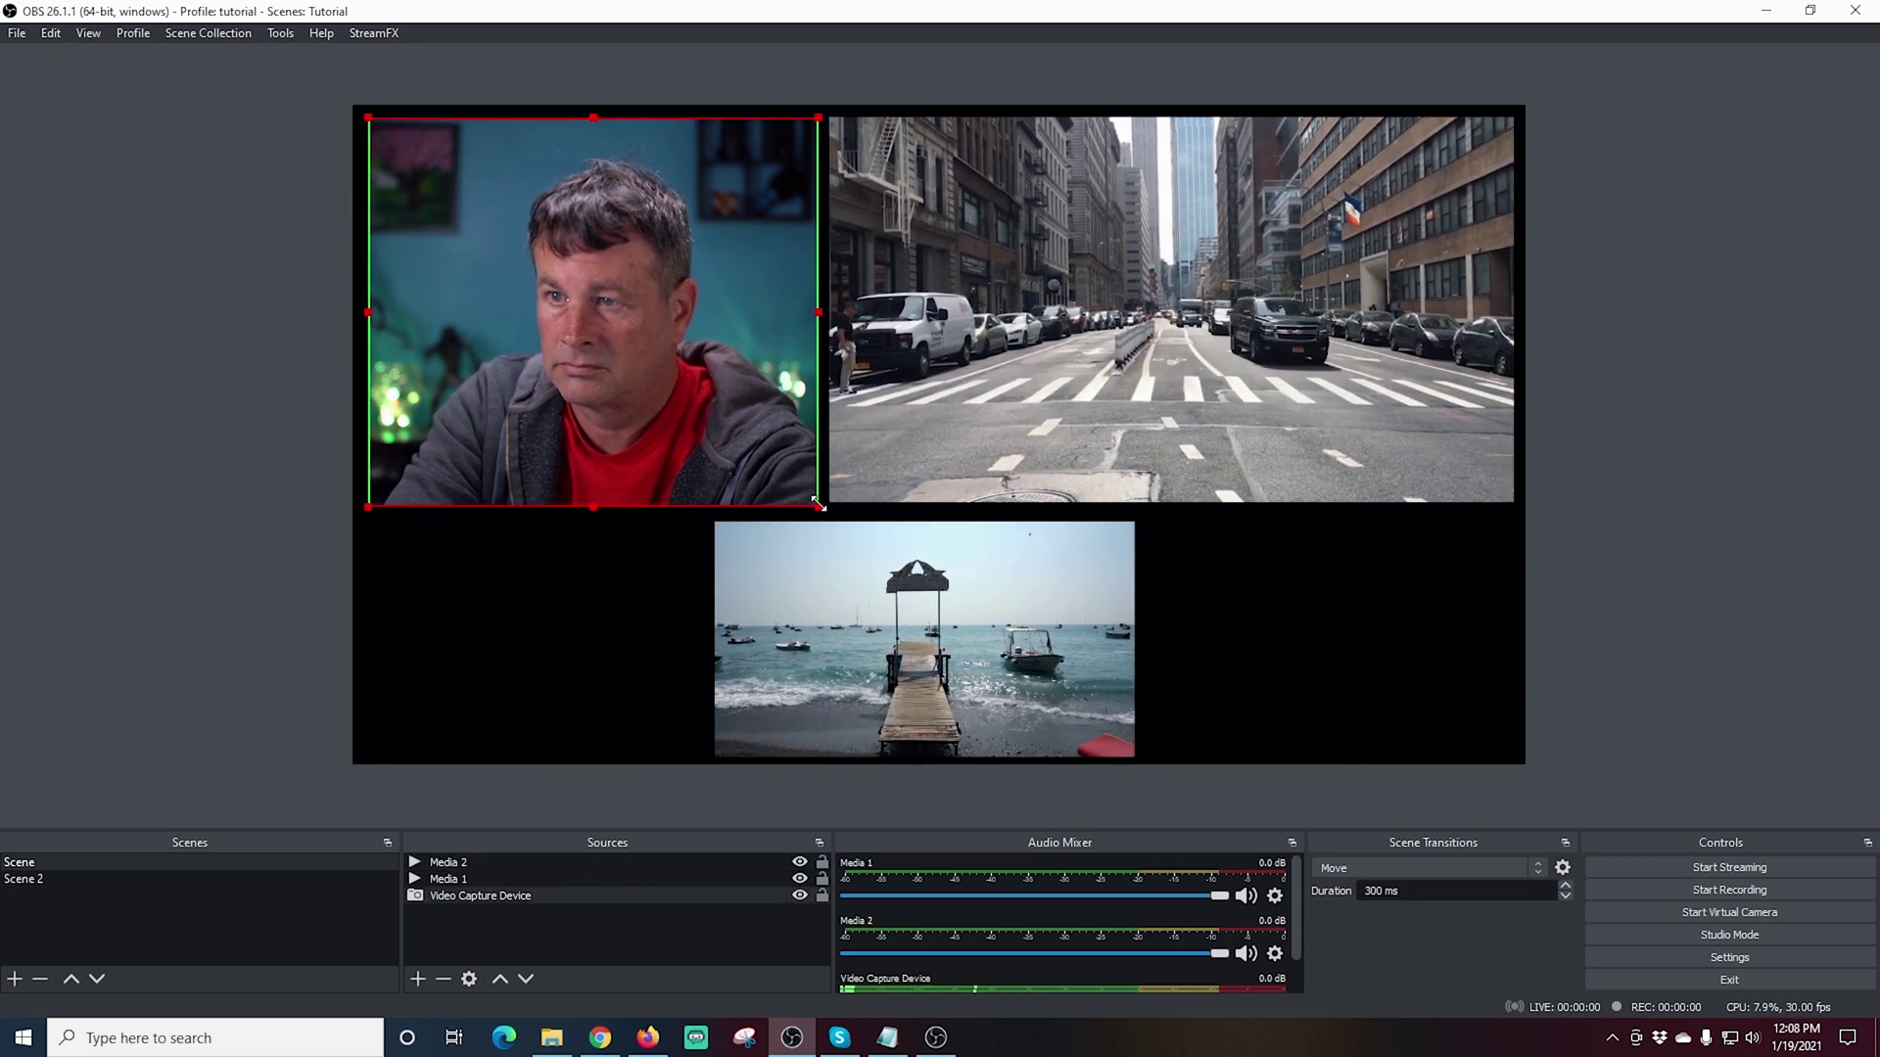
{"action": "left_click", "coordinate": [1306, 666]}
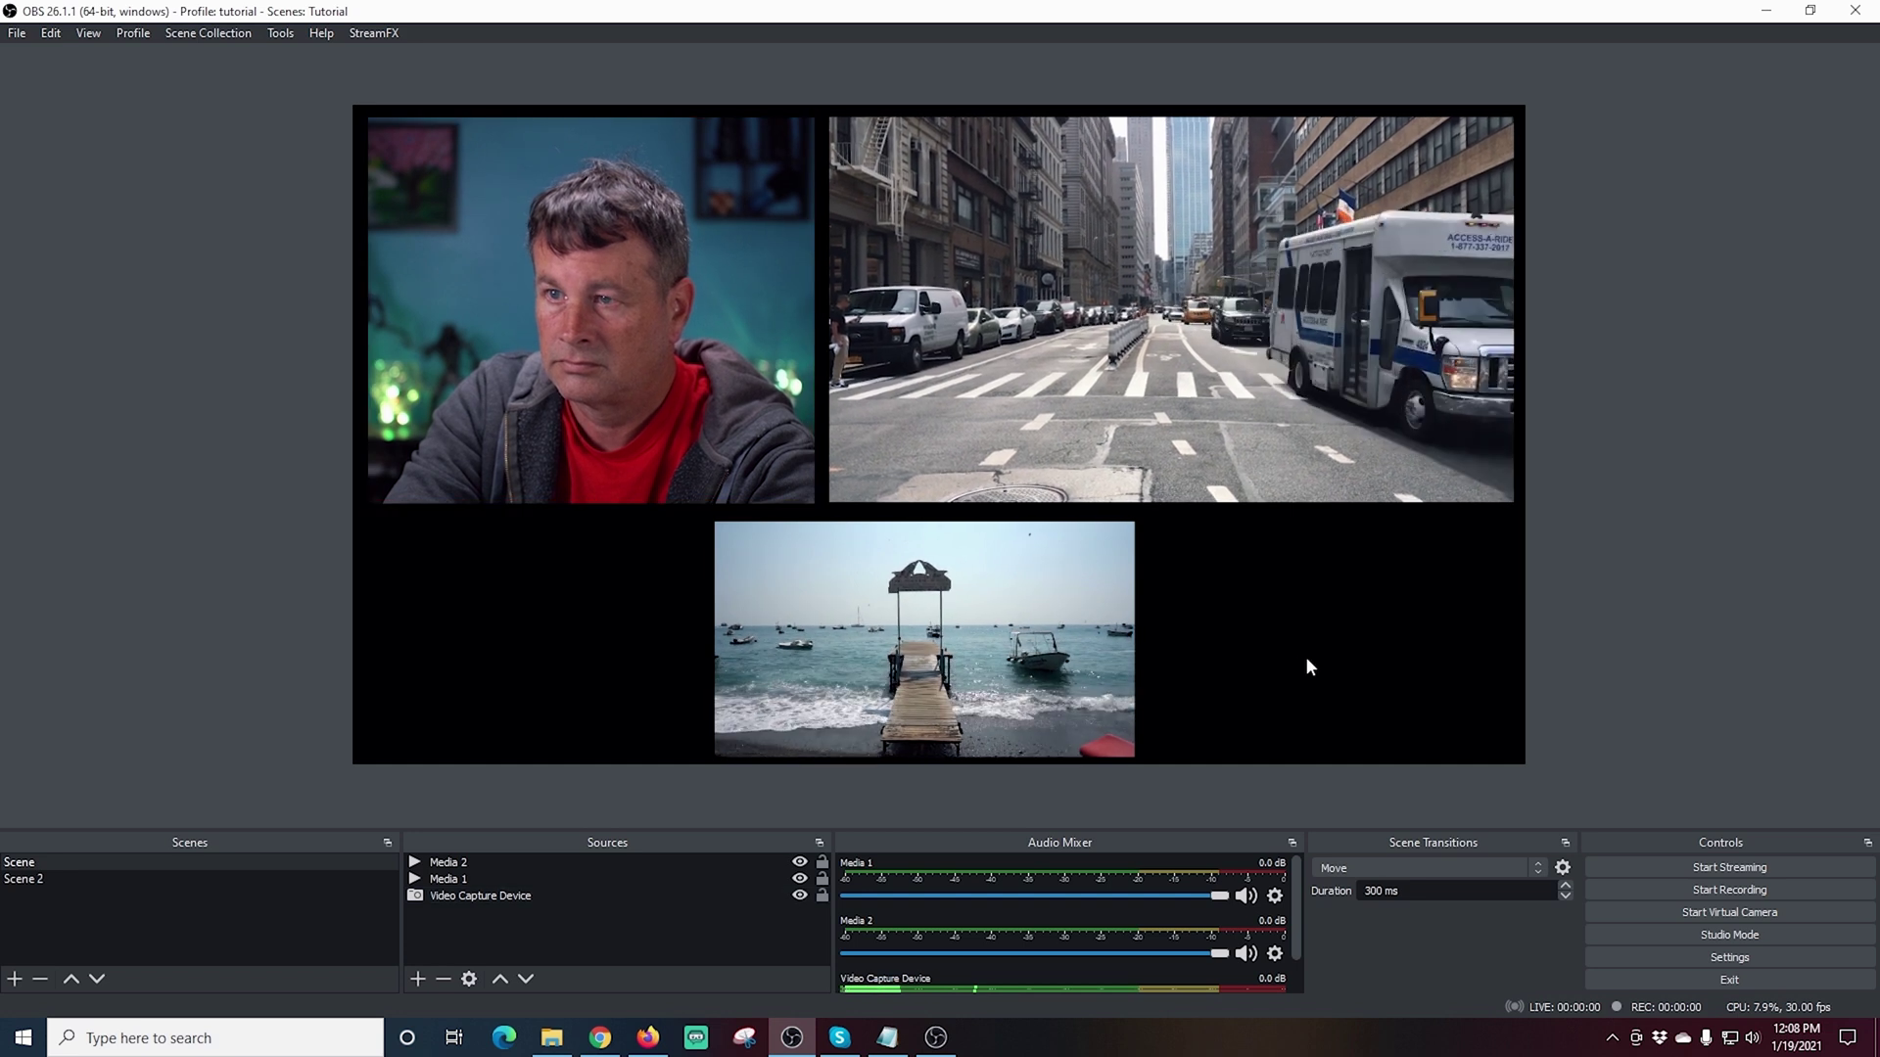
{"action": "left_click", "coordinate": [498, 354]}
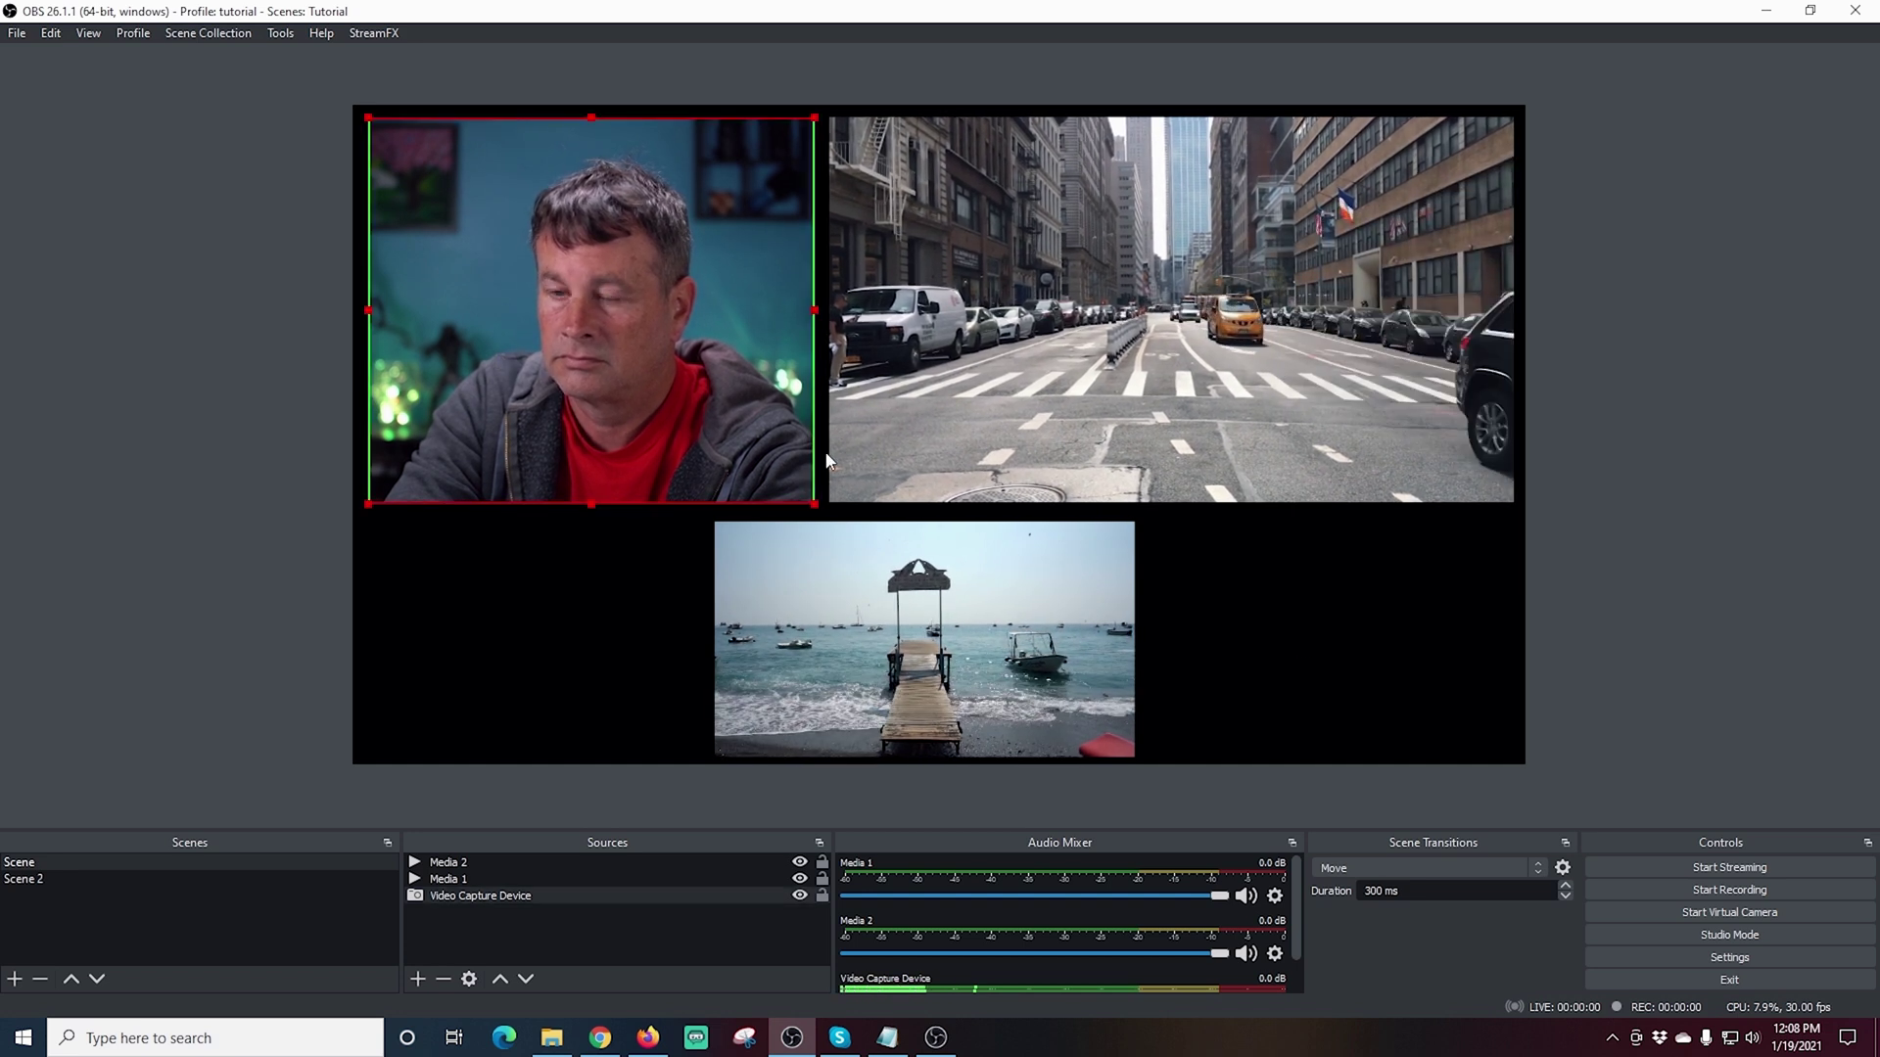
{"action": "left_click", "coordinate": [1275, 643]}
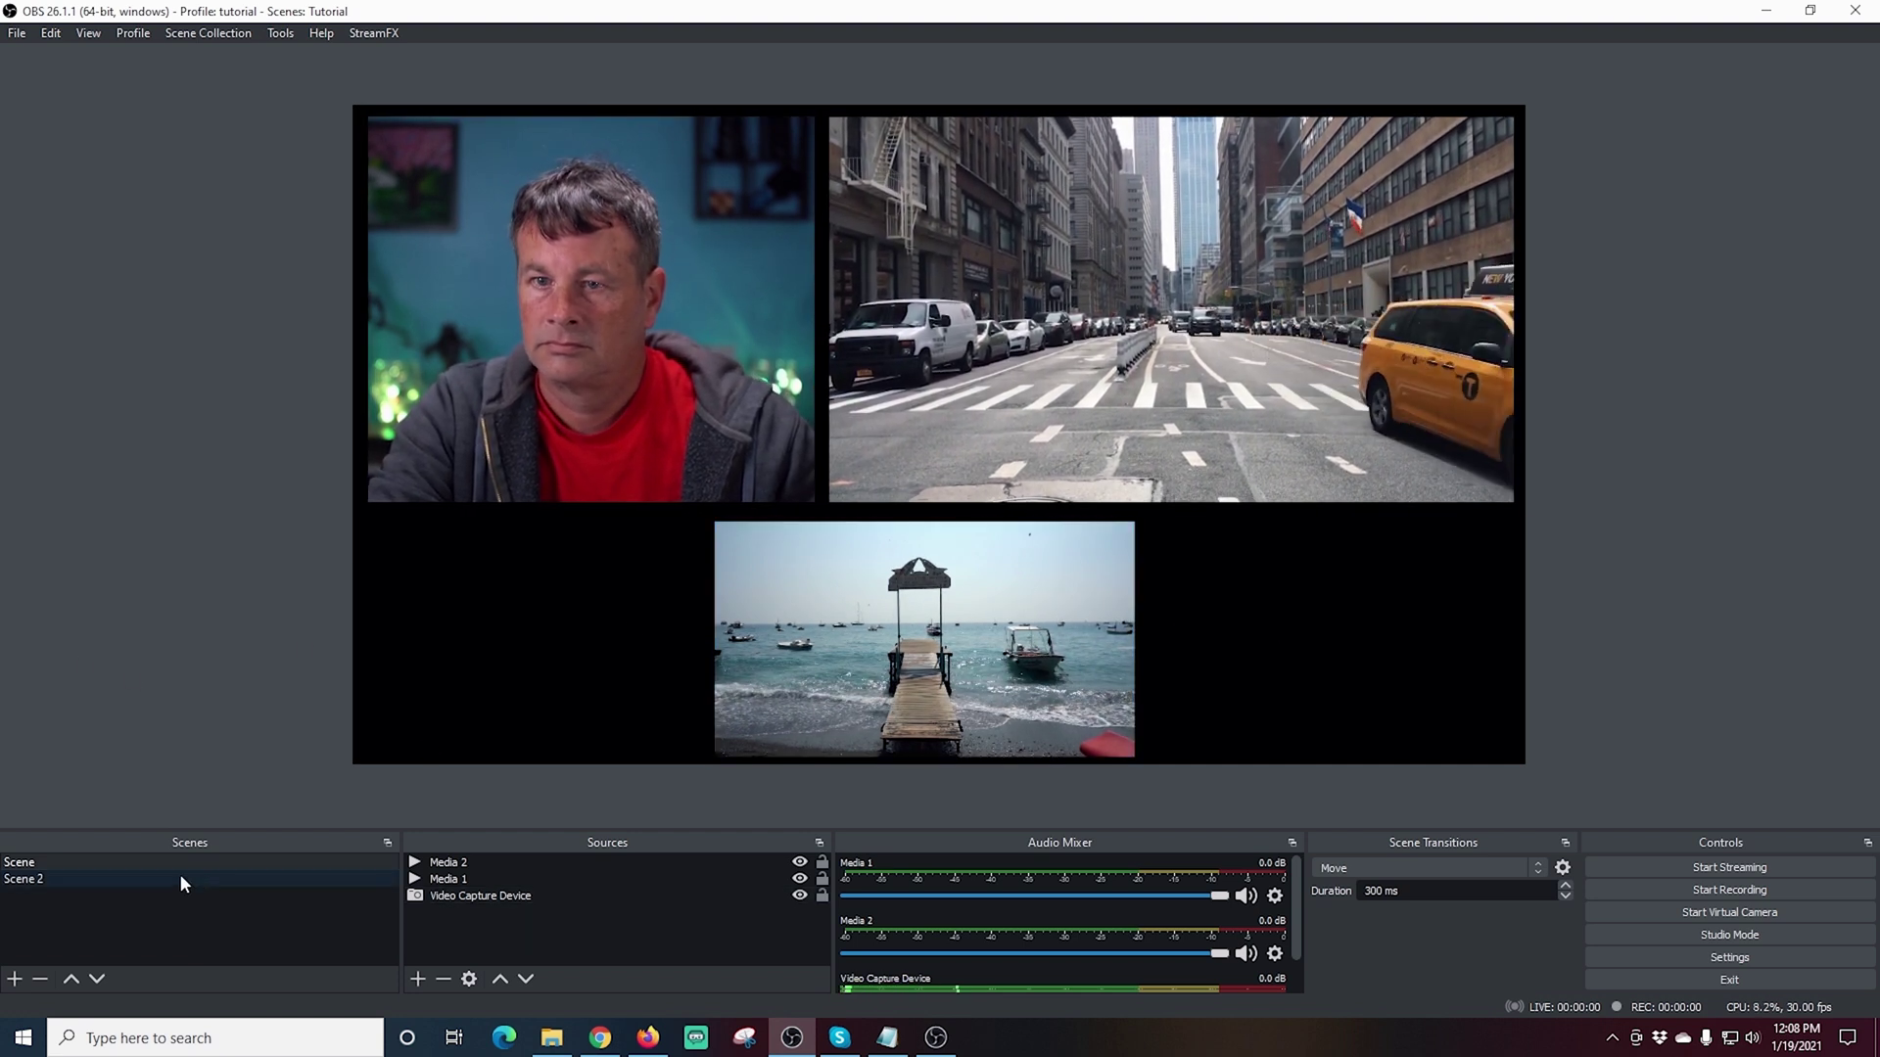
- Test the Move transition with all three sources by switching repeatedly between Scene 2 and Scene, ending on Scene
{"action": "left_click", "coordinate": [179, 876]}
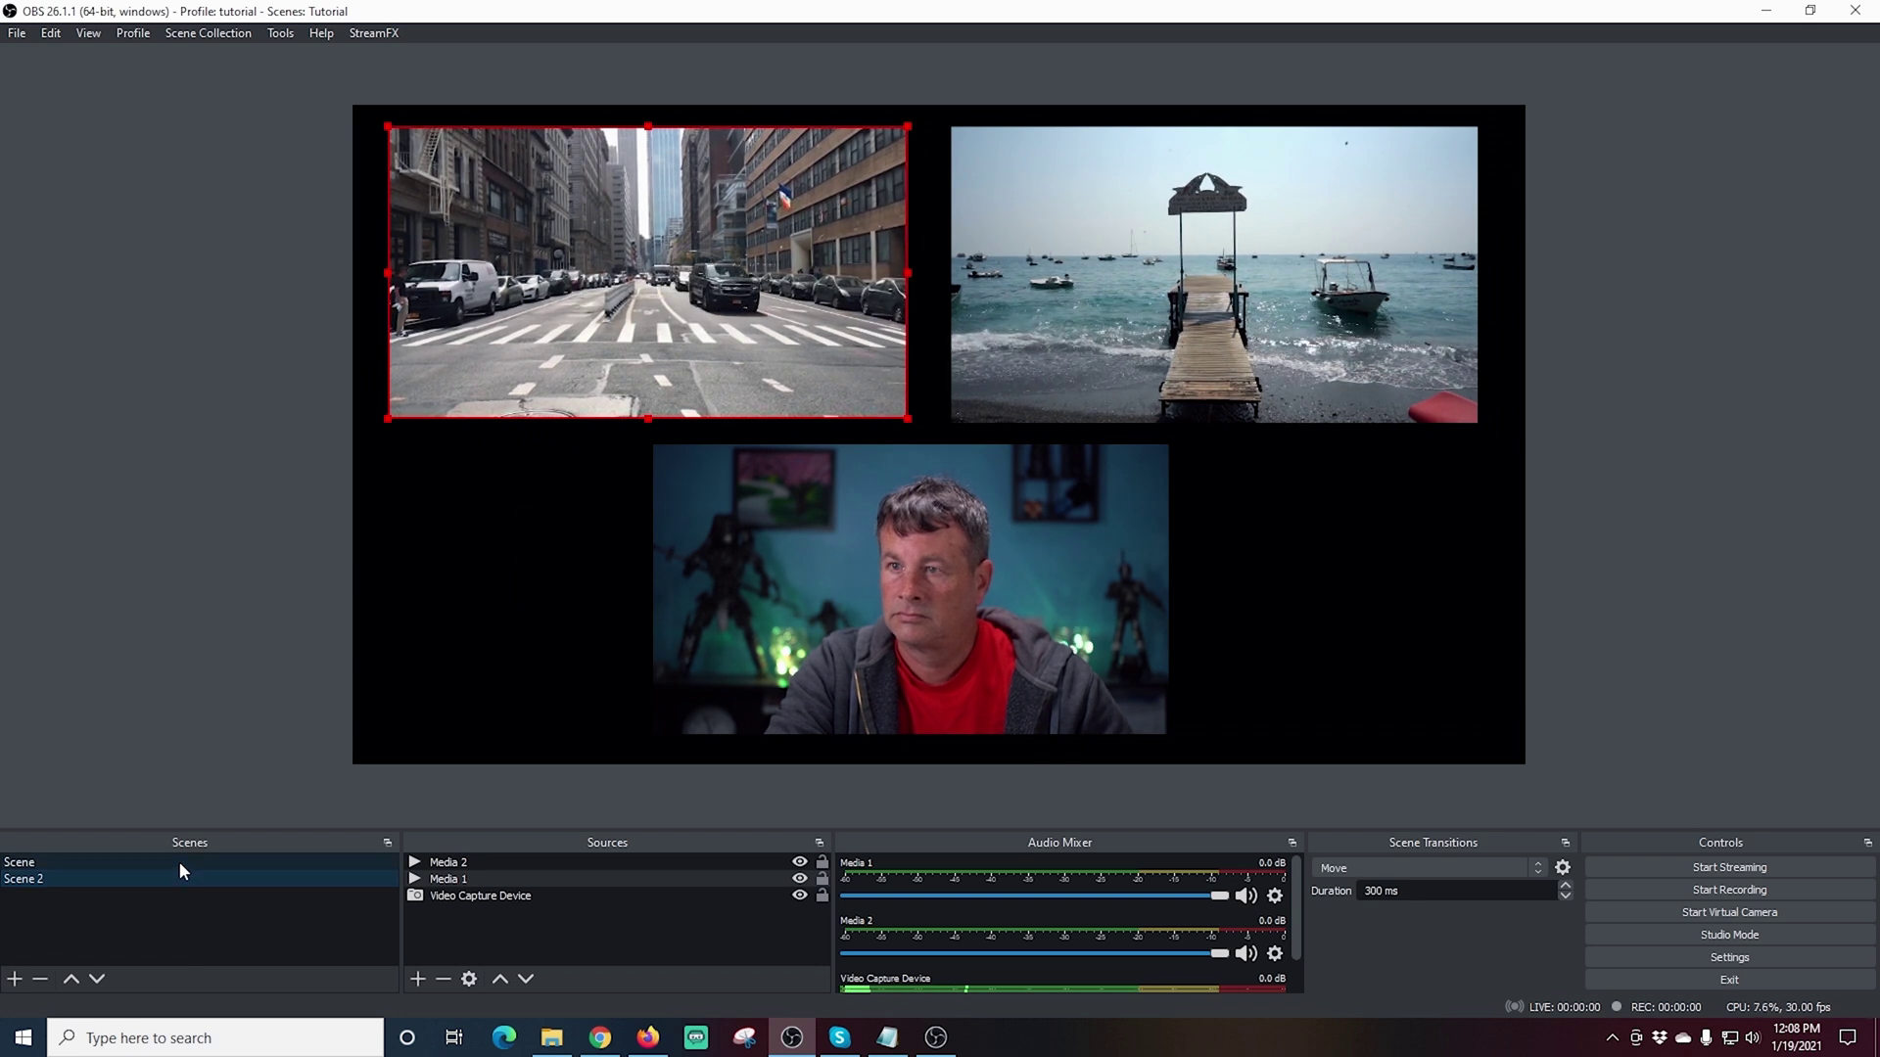
{"action": "left_click", "coordinate": [178, 861]}
{"action": "left_click", "coordinate": [178, 878]}
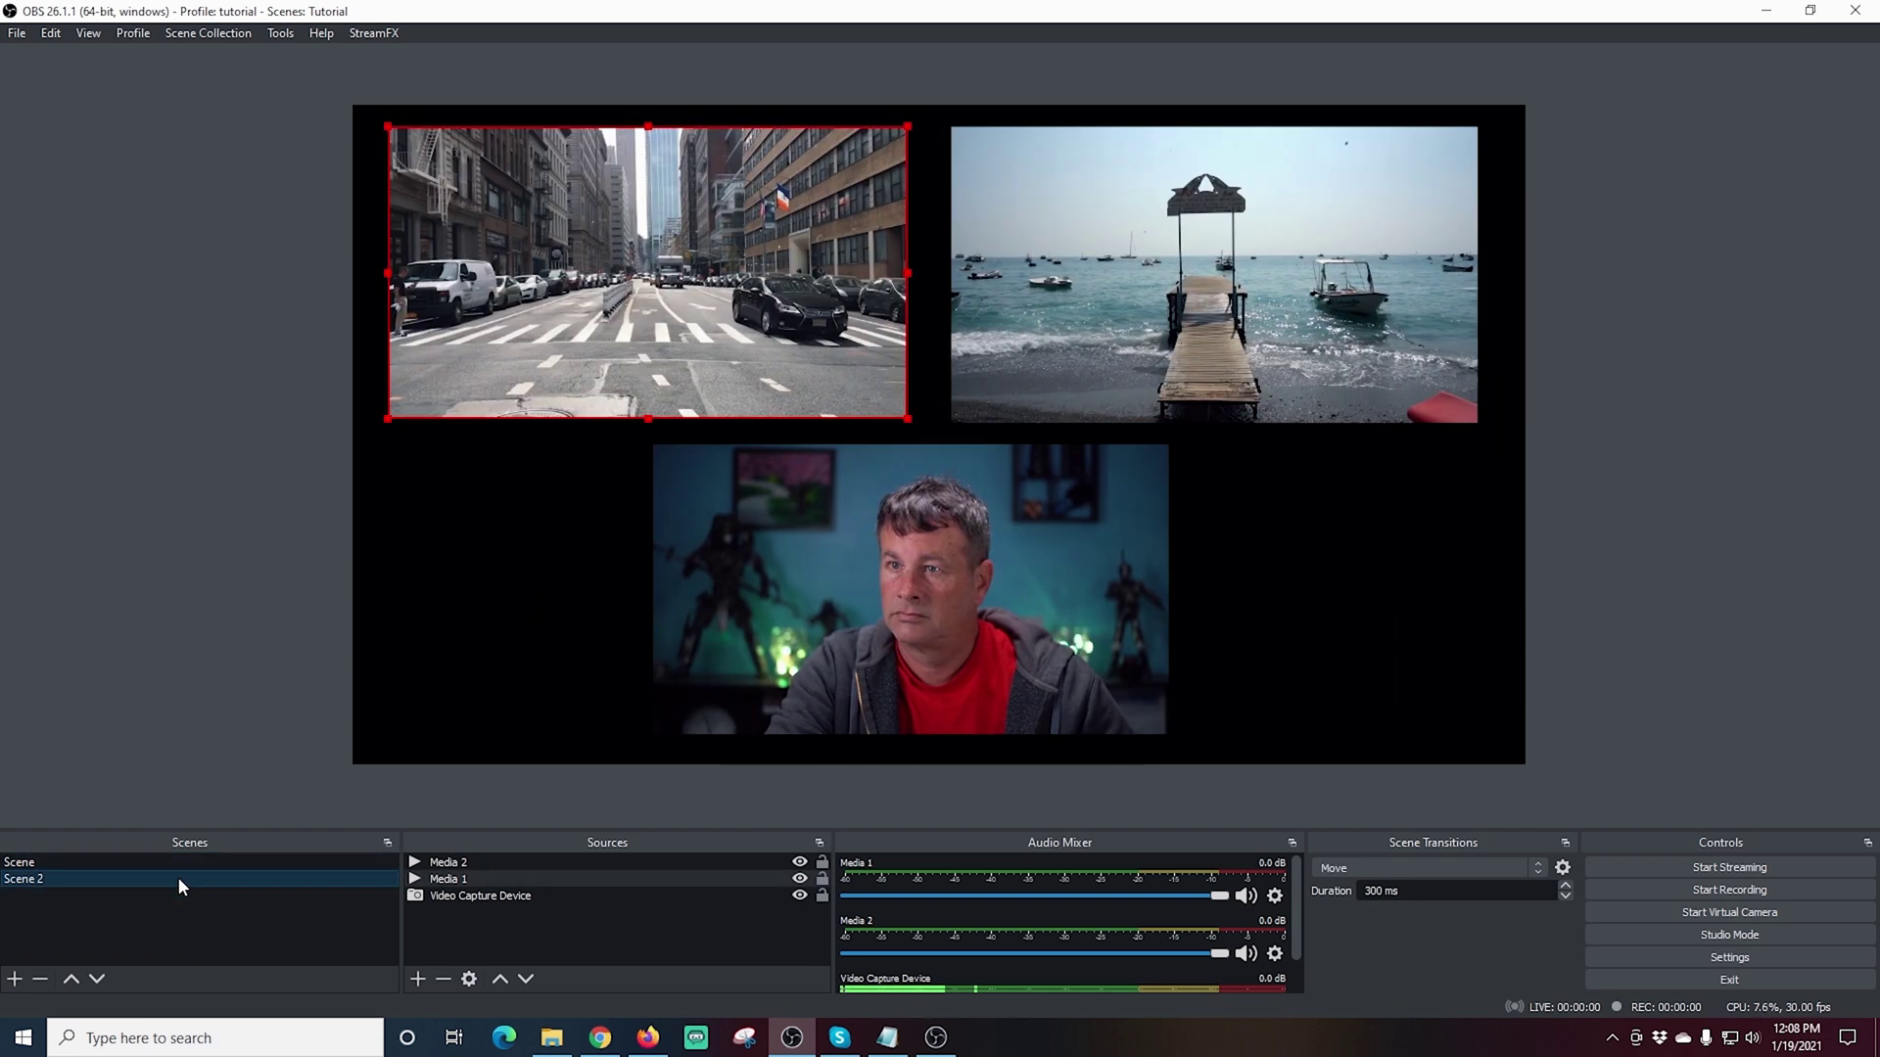
{"action": "left_click", "coordinate": [182, 867]}
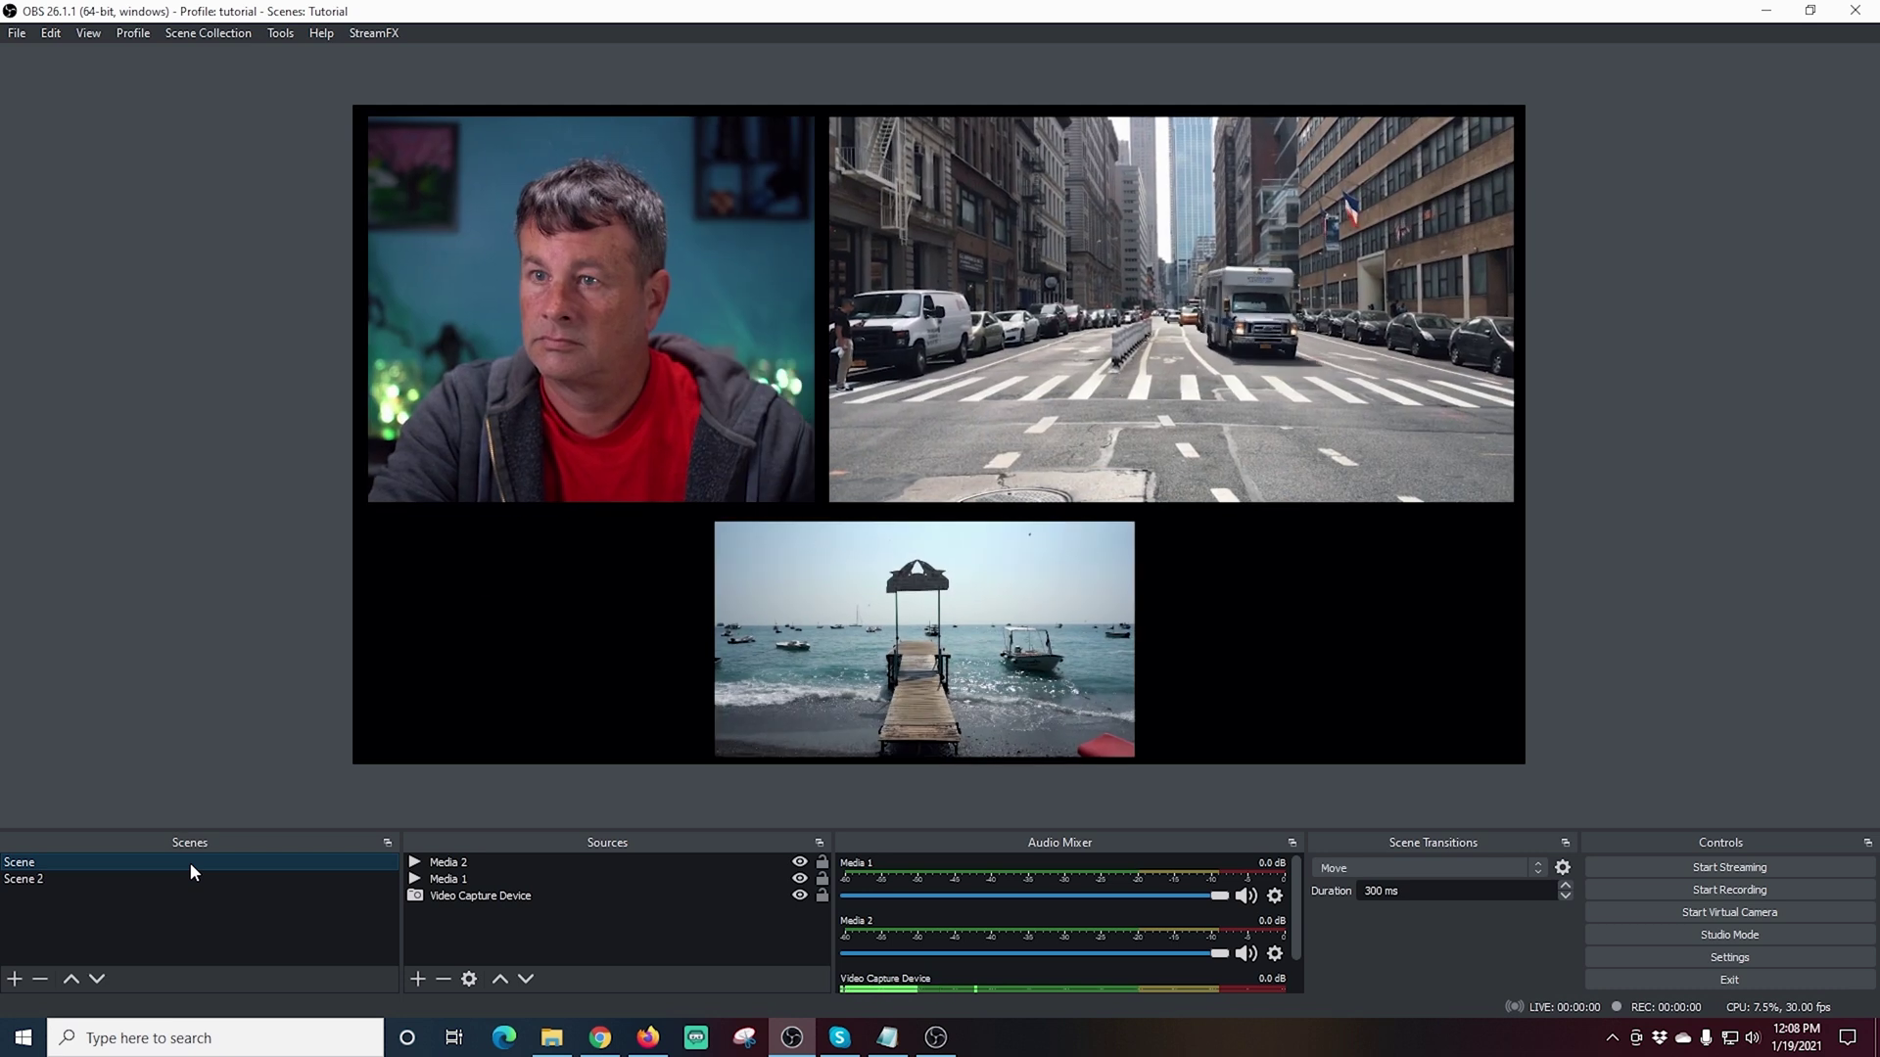
{"action": "left_click", "coordinate": [190, 872]}
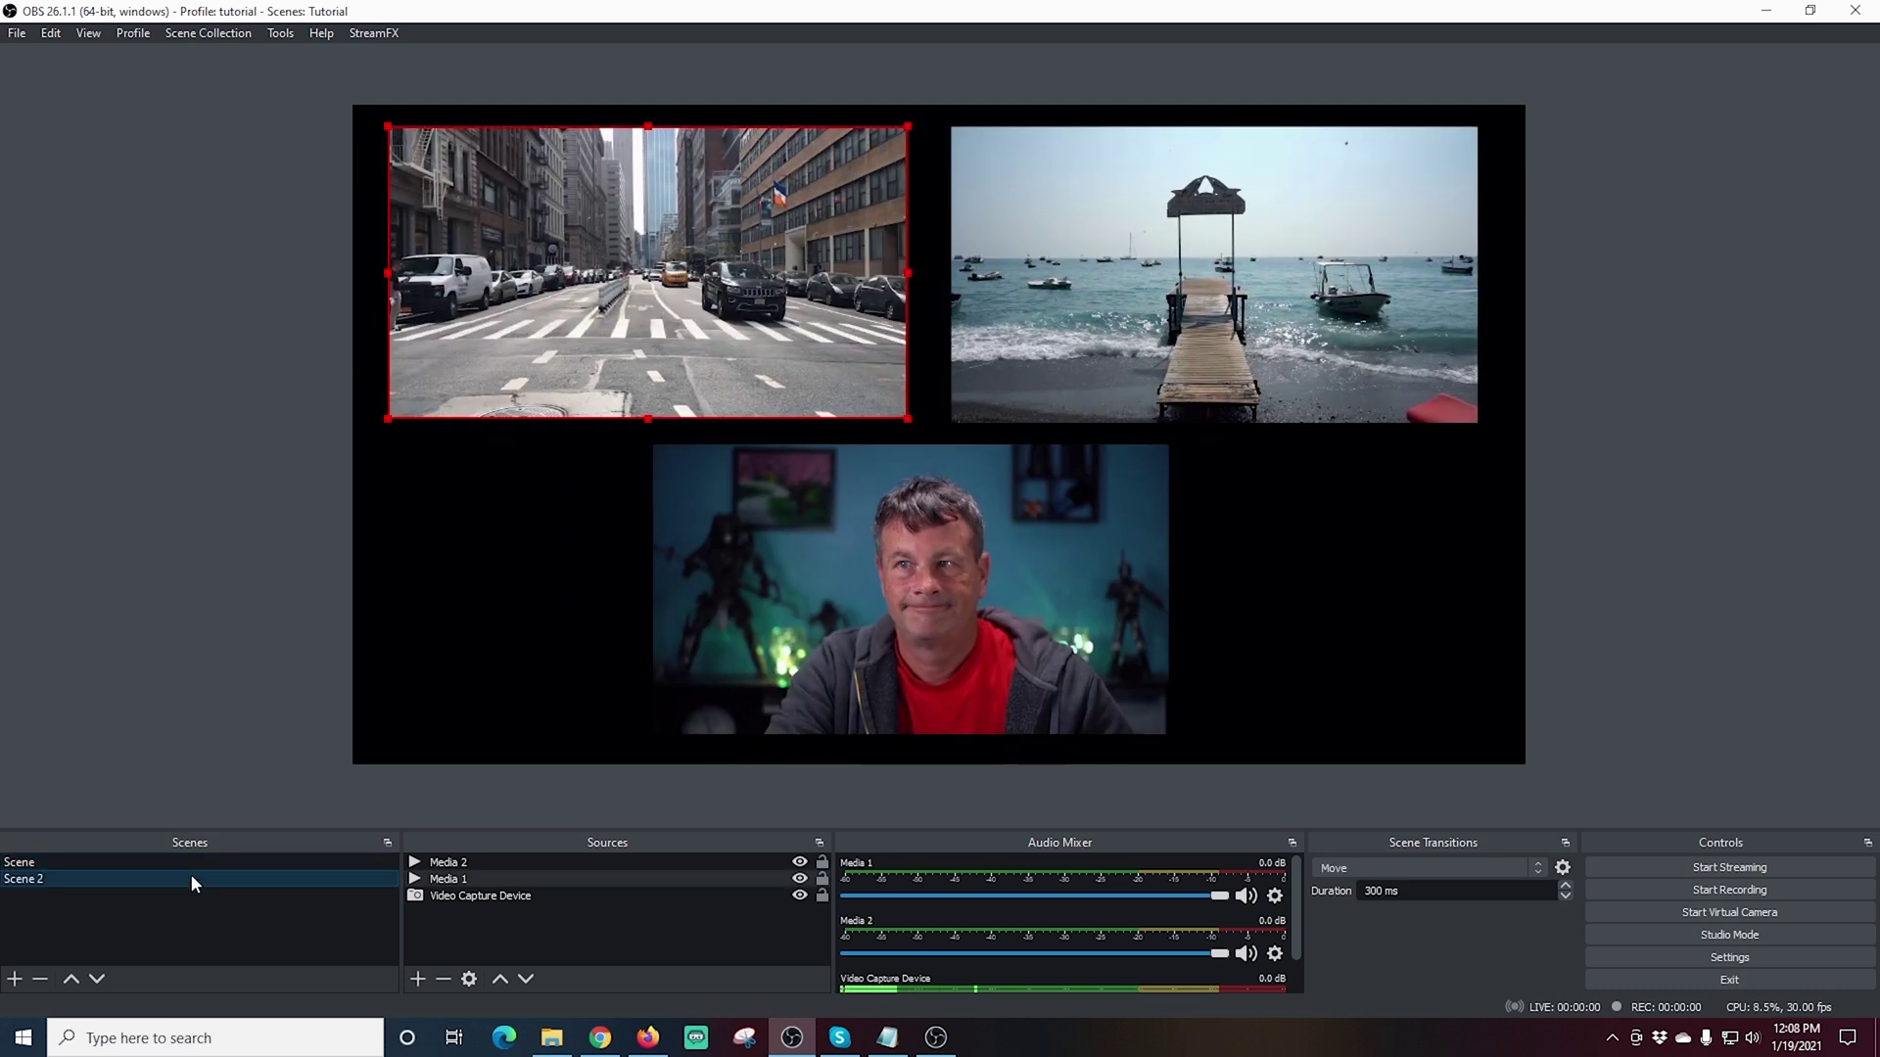
{"action": "left_click", "coordinate": [190, 862]}
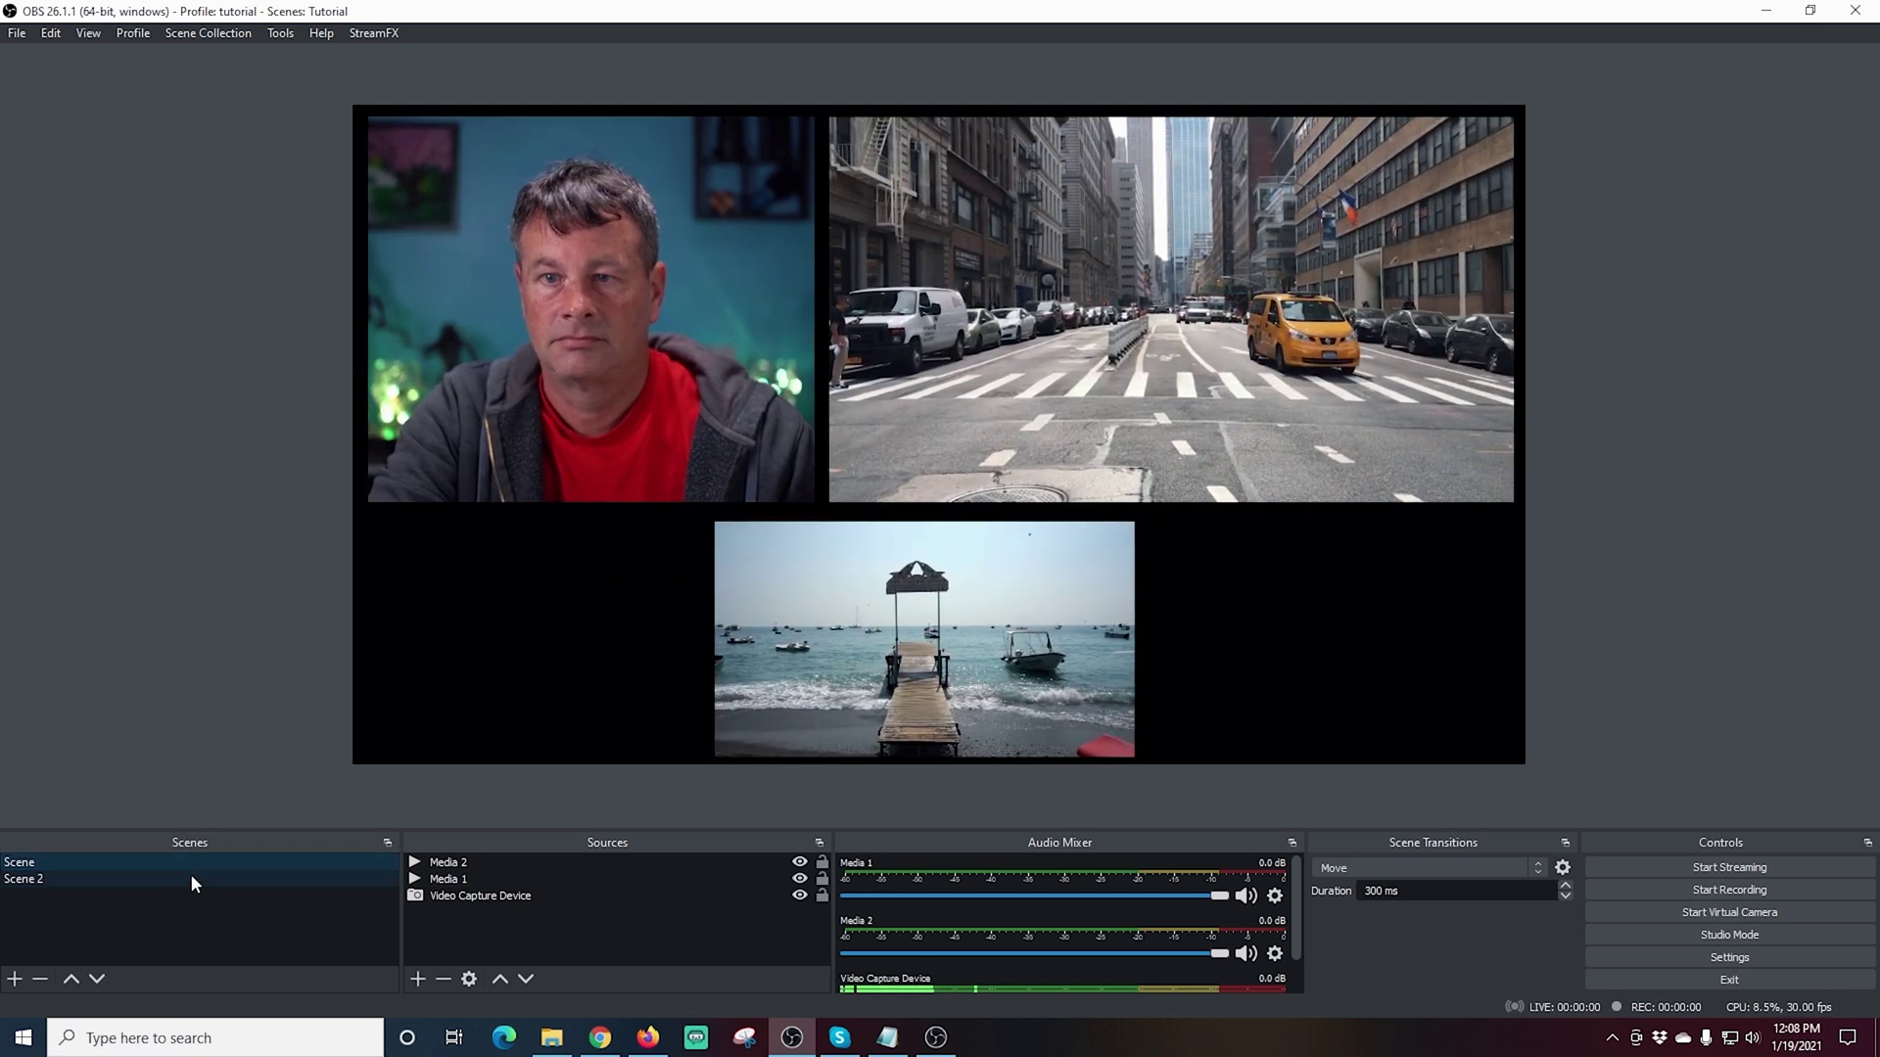
{"action": "left_click", "coordinate": [191, 876]}
{"action": "left_click", "coordinate": [191, 862]}
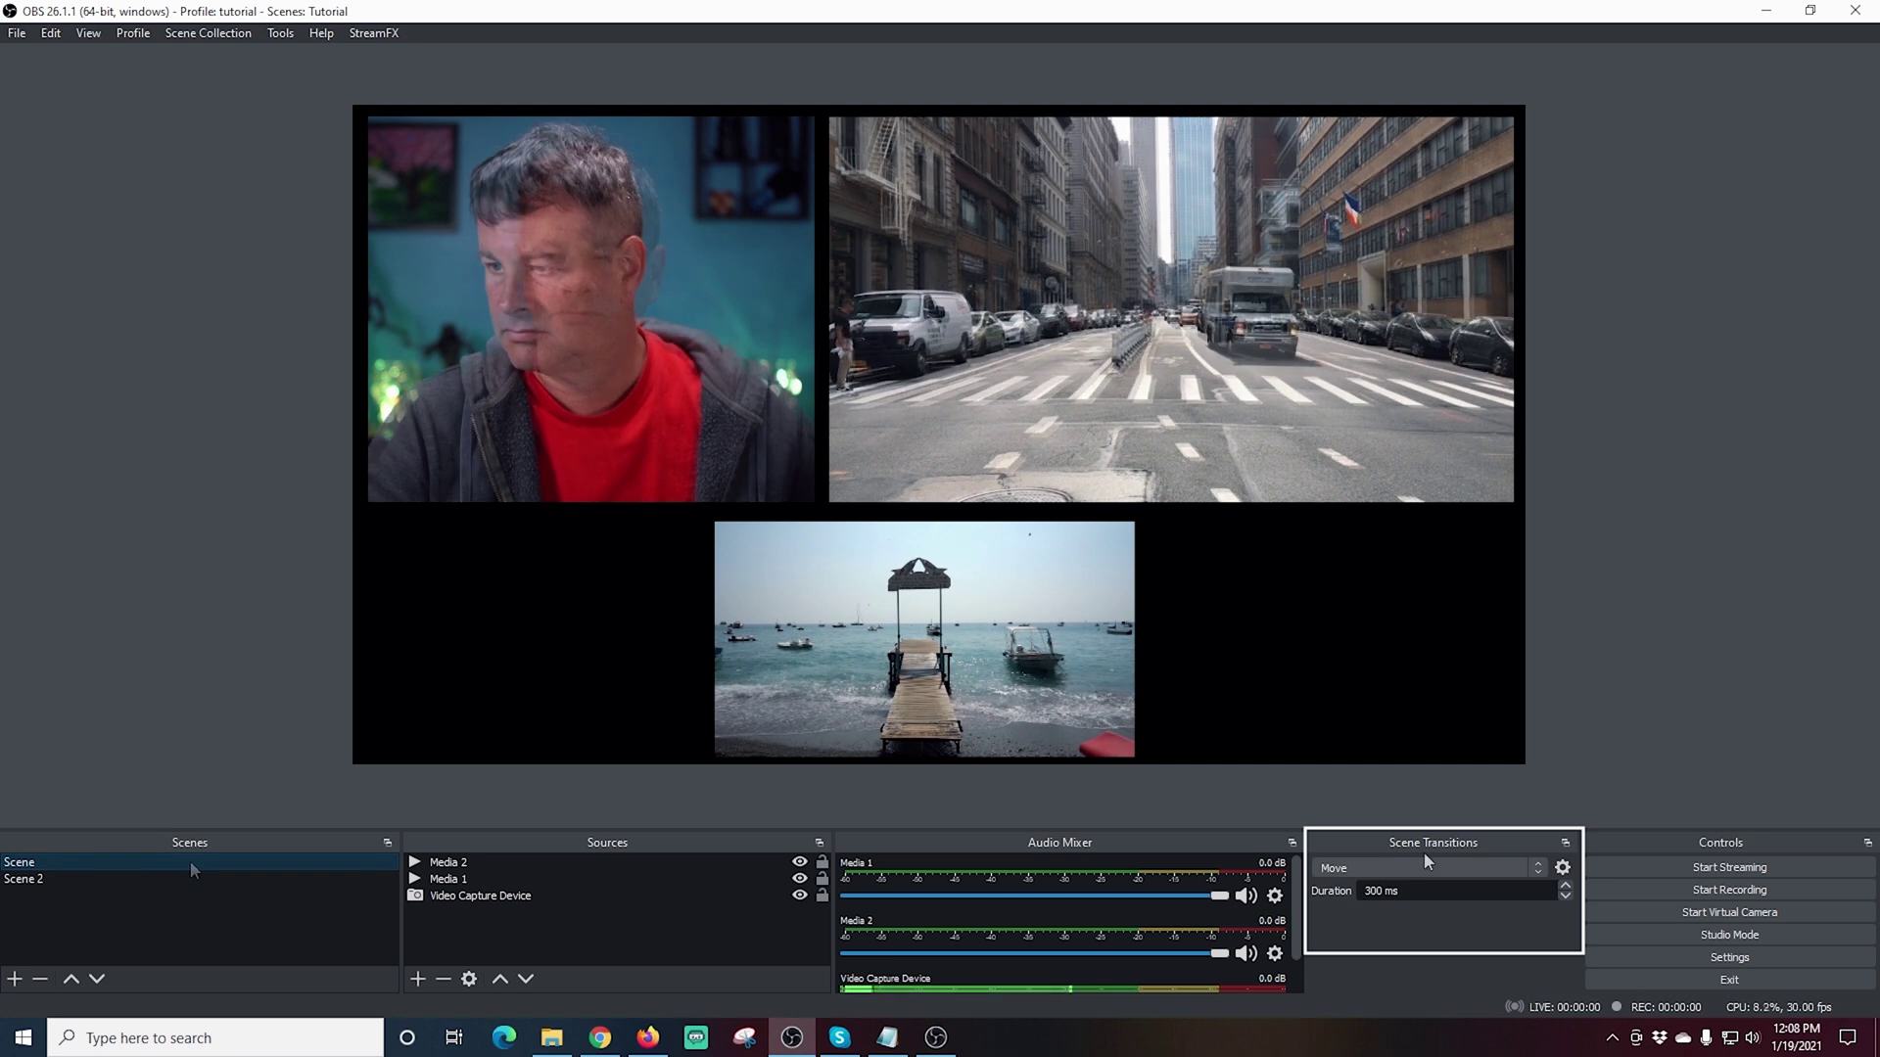
- Review the Move transition's properties and leave them without saving any changes
{"action": "left_click", "coordinate": [1563, 867]}
{"action": "left_click", "coordinate": [1595, 917]}
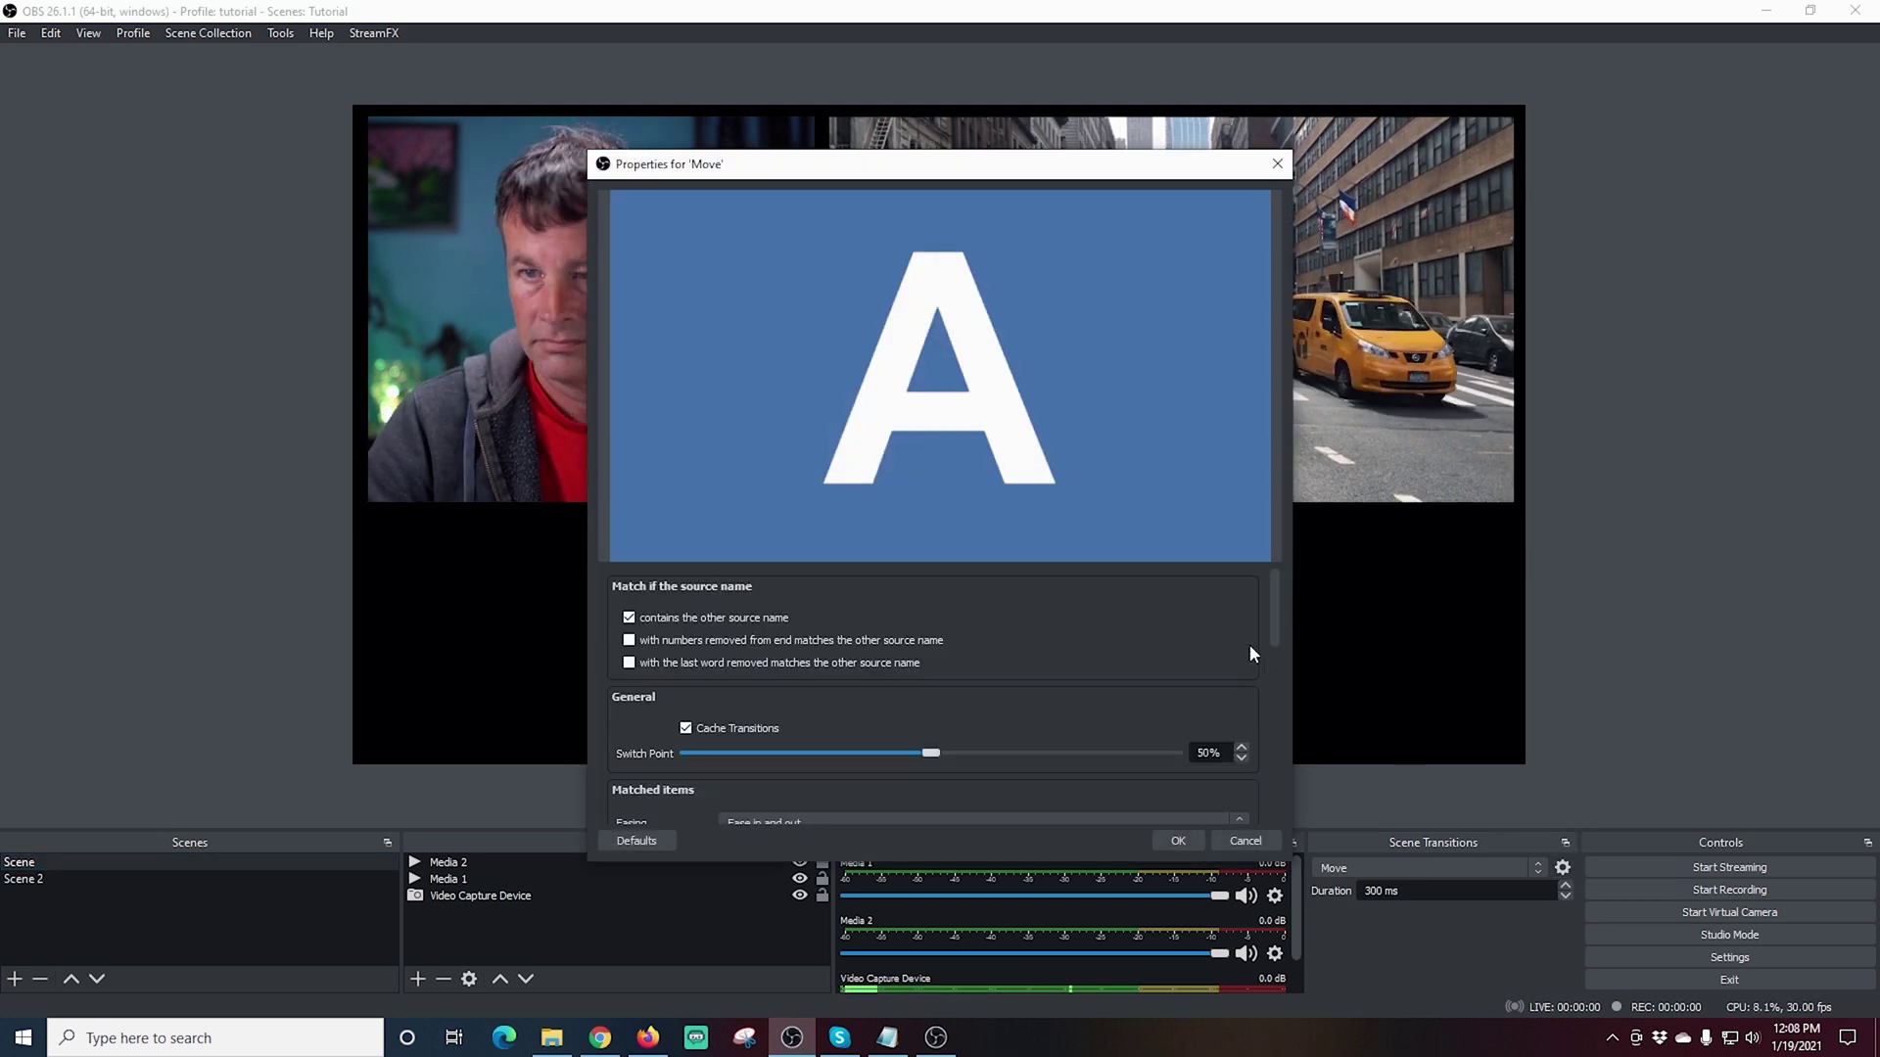
{"action": "mouse_move", "coordinate": [1278, 615]}
{"action": "left_mouse_down"}
{"action": "mouse_move", "coordinate": [1278, 789]}
{"action": "mouse_move", "coordinate": [1284, 603]}
{"action": "left_mouse_up"}
{"action": "left_click", "coordinate": [1250, 844]}
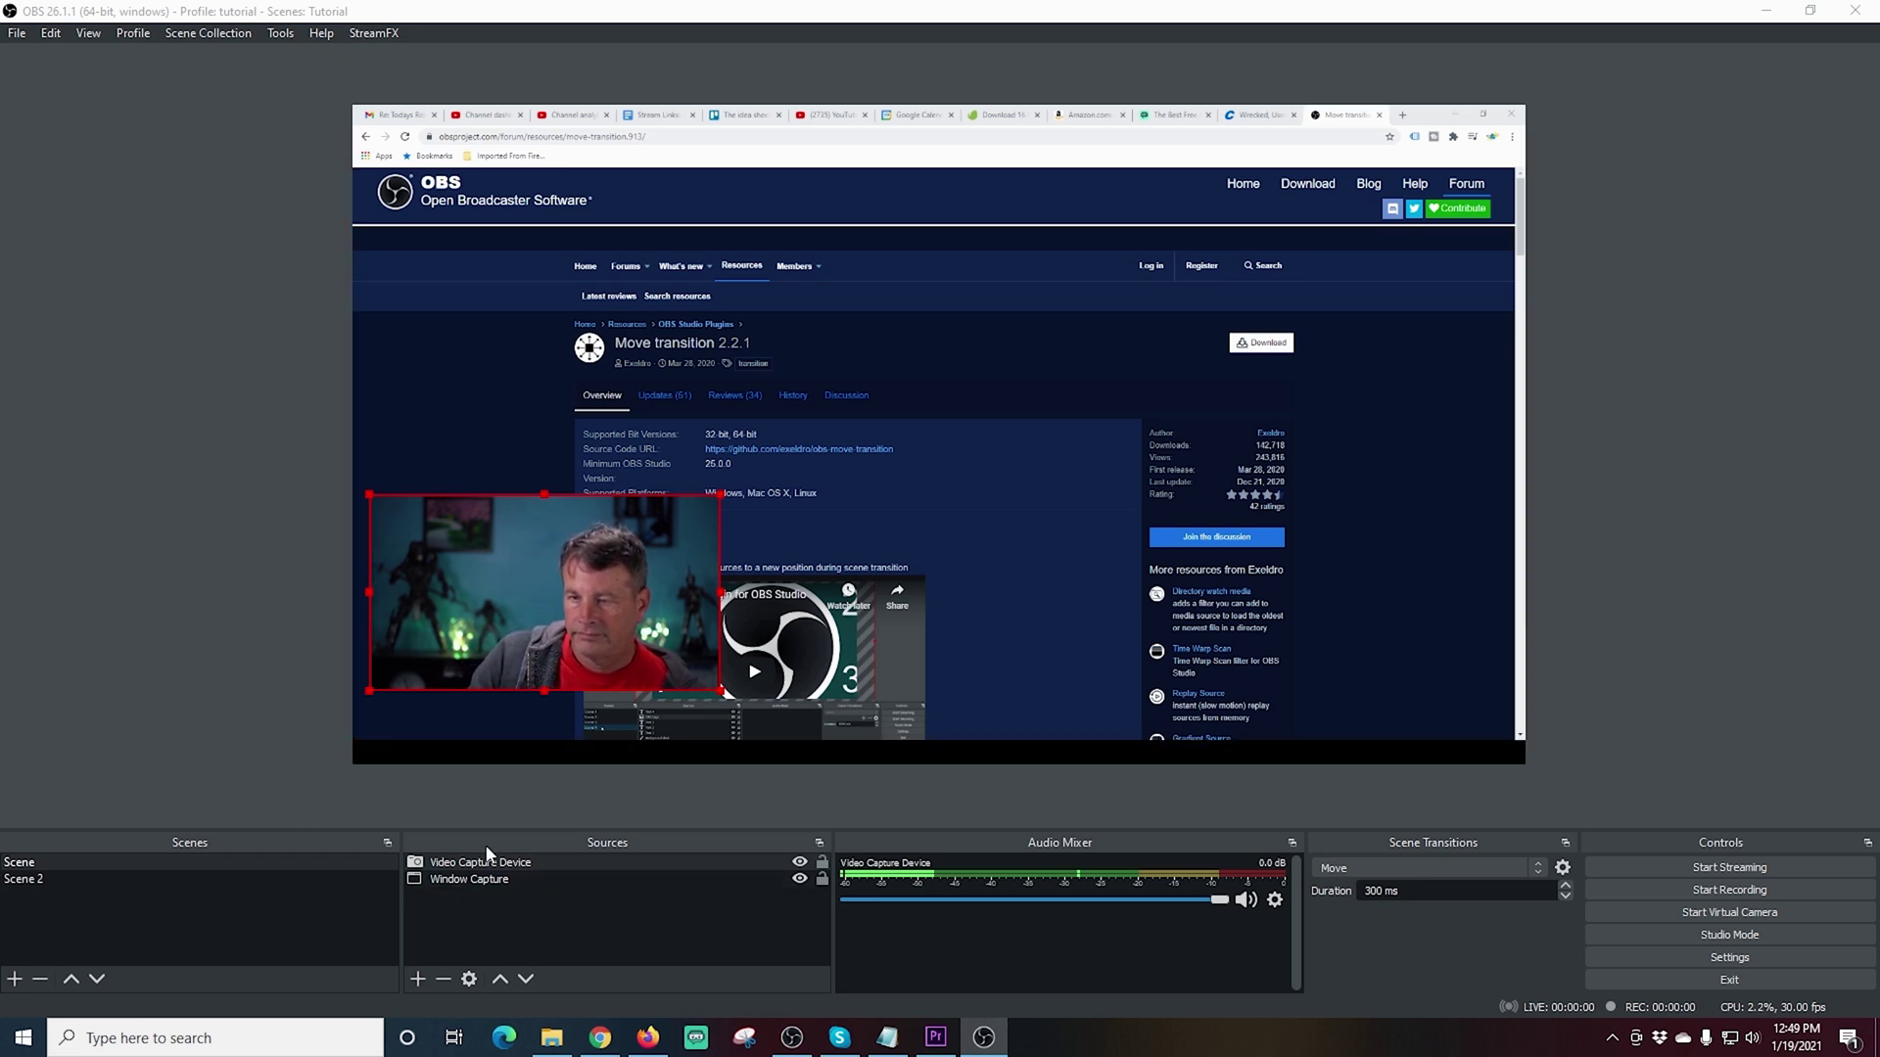
- Crop the webcam about 284 px on its left and 267 px on its right, and place it in the canvas's lower-left corner
{"action": "left_click_drag", "start_coordinate": [552, 627], "coordinate": [602, 599]}
{"action": "mouse_move", "coordinate": [1019, 347]}
{"action": "left_mouse_down"}
{"action": "mouse_move", "coordinate": [1192, 386]}
{"action": "mouse_move", "coordinate": [1012, 323]}
{"action": "mouse_move", "coordinate": [1017, 337]}
{"action": "left_mouse_up"}
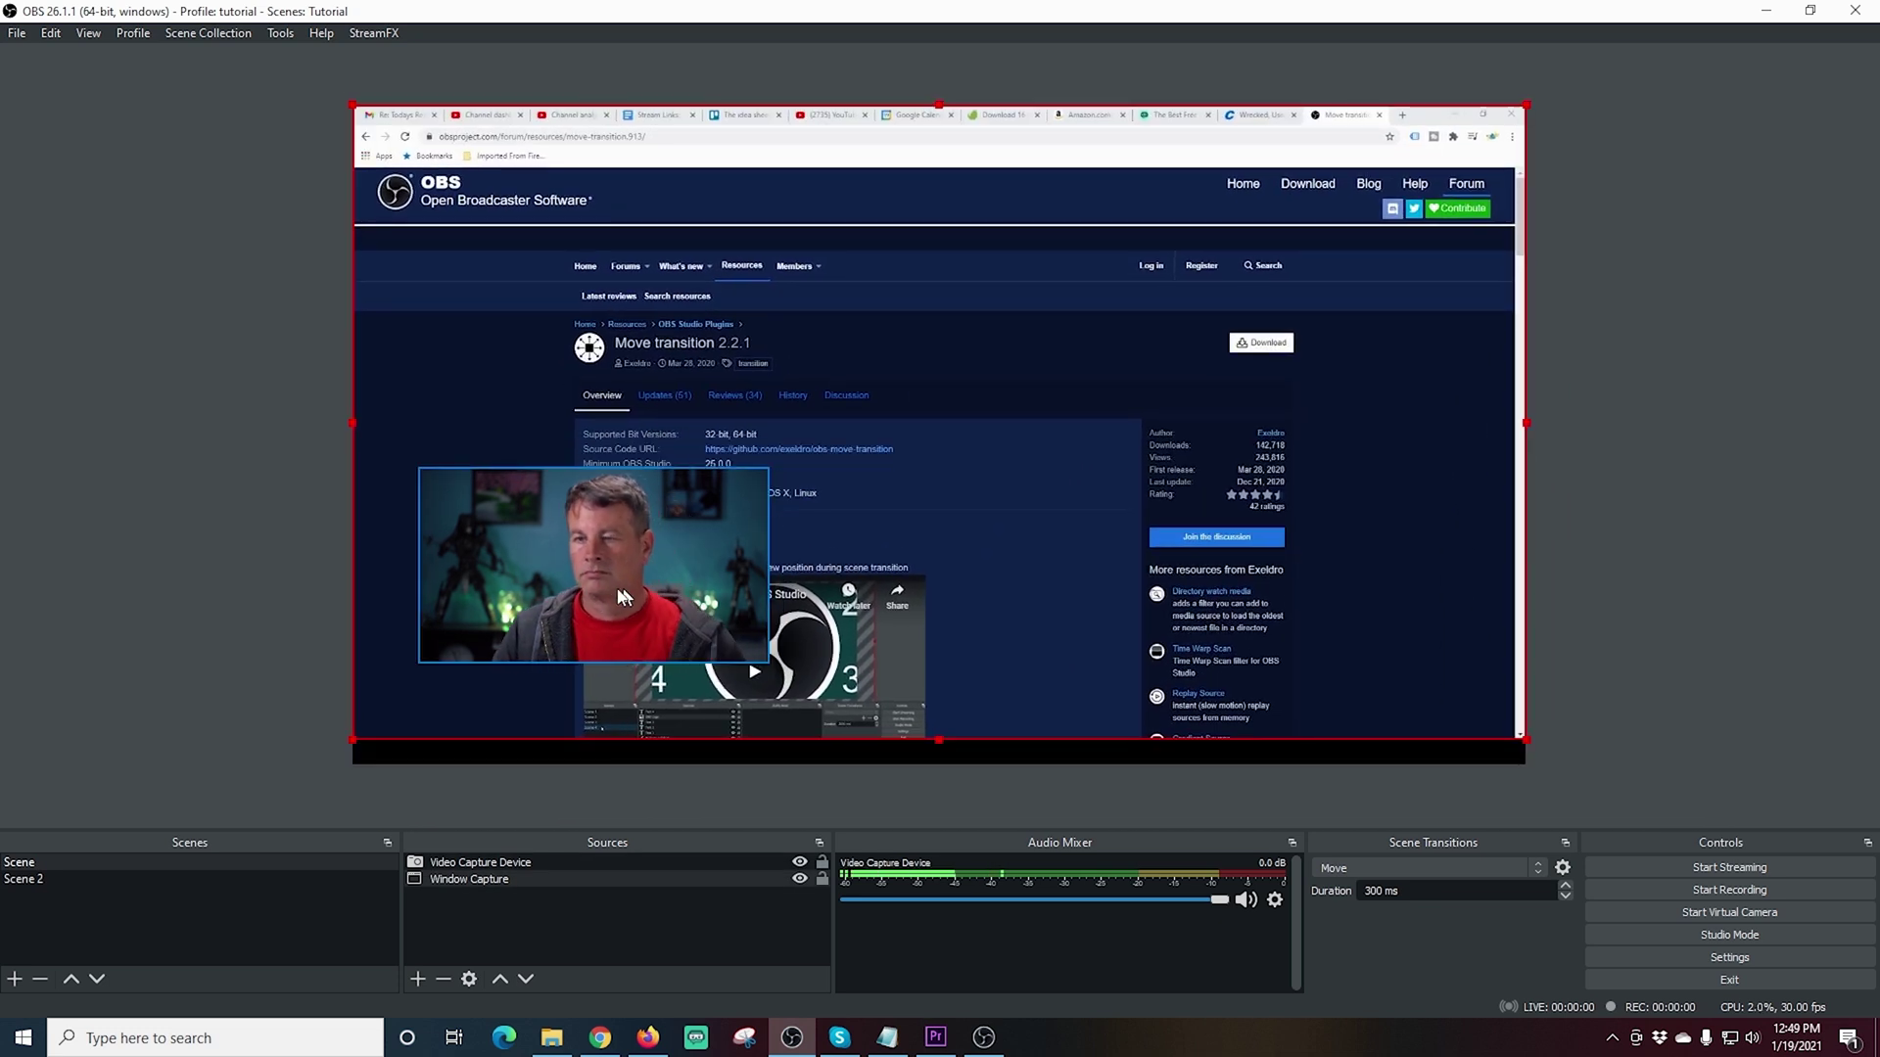
{"action": "left_click", "coordinate": [574, 595]}
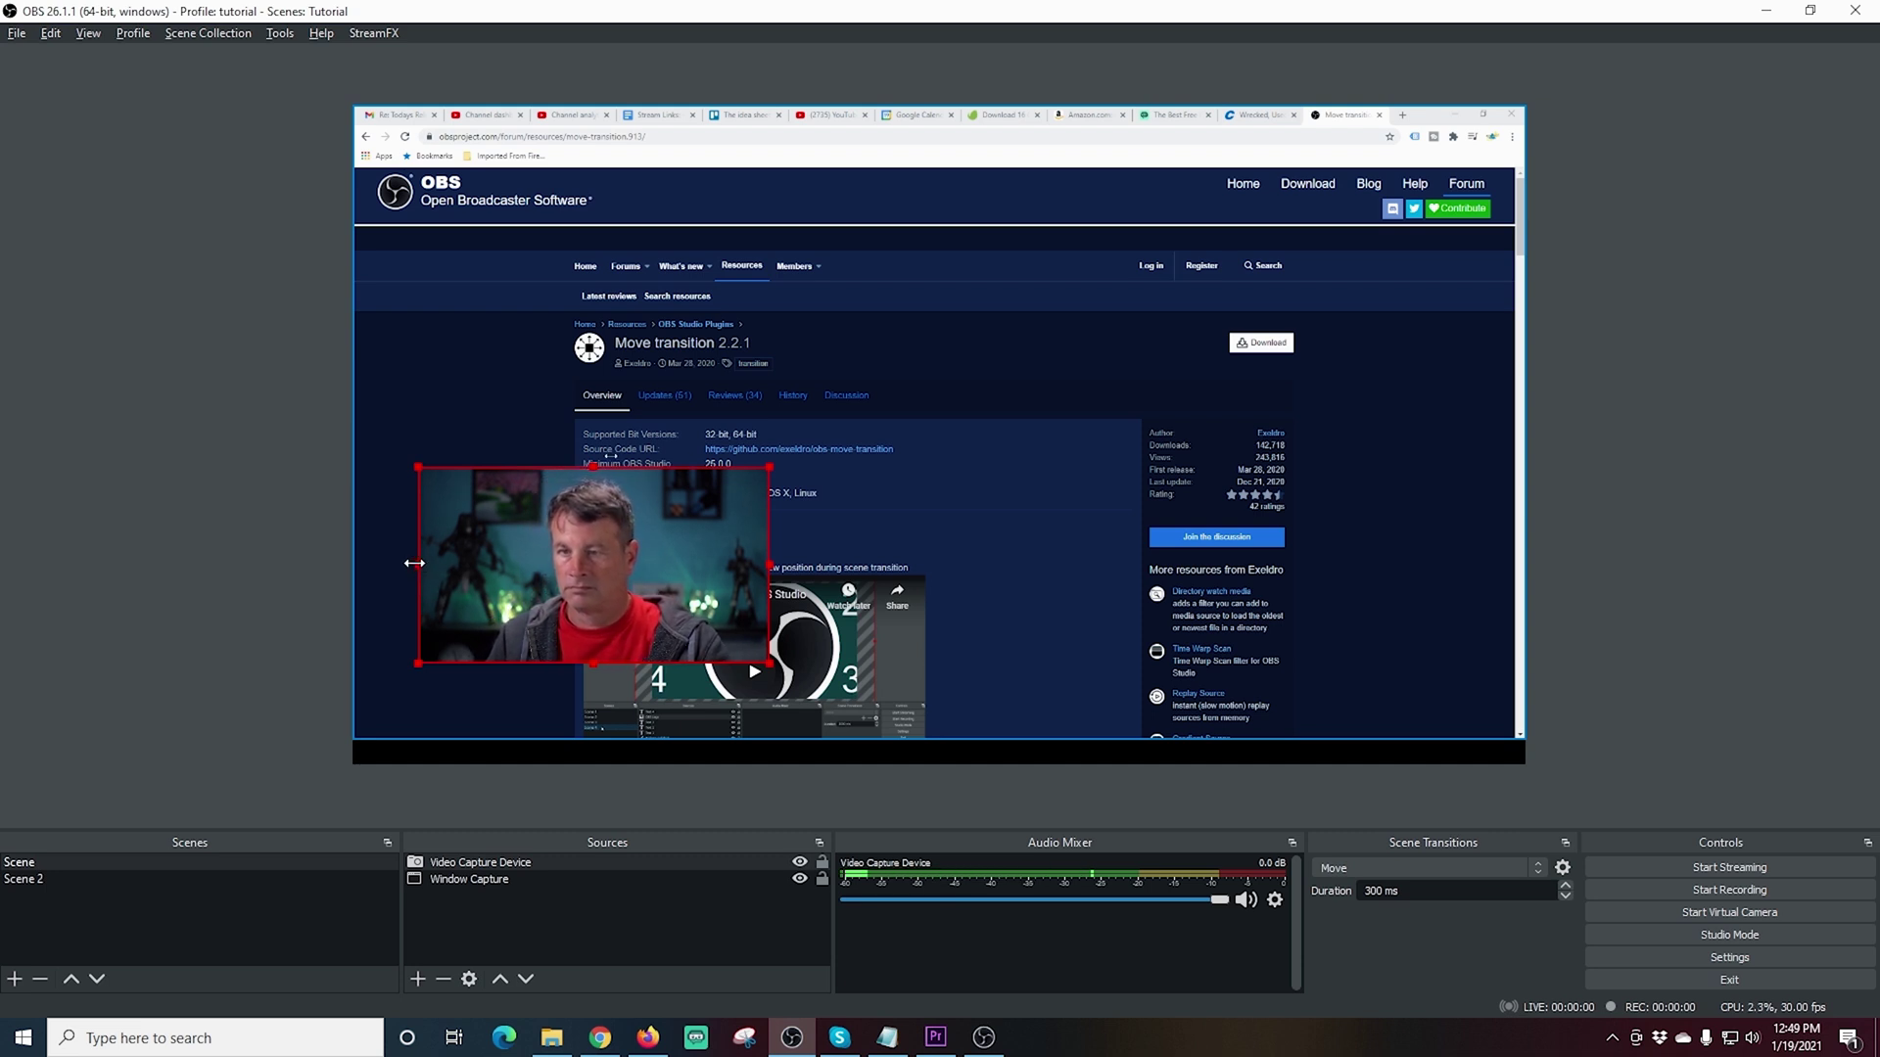
{"action": "left_click_drag", "start_coordinate": [415, 563], "coordinate": [469, 577]}
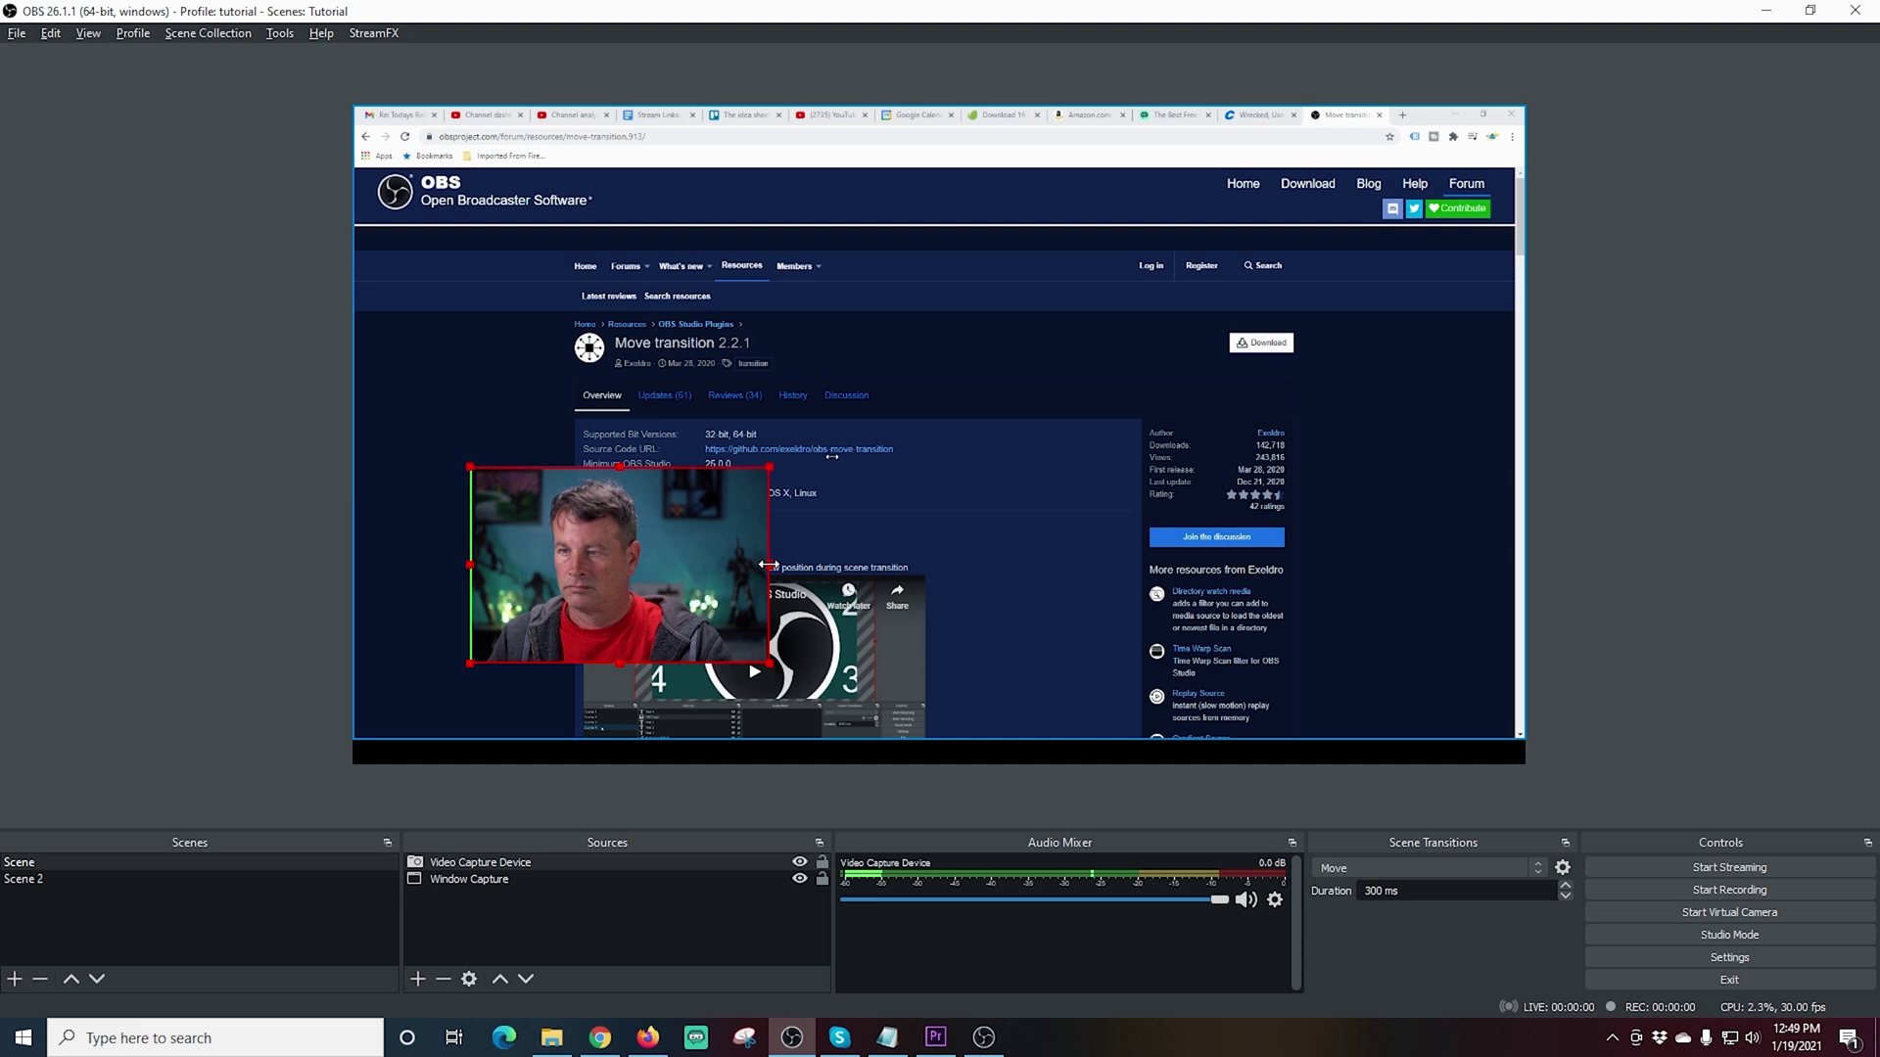
{"action": "left_click_drag", "start_coordinate": [583, 612], "coordinate": [498, 657]}
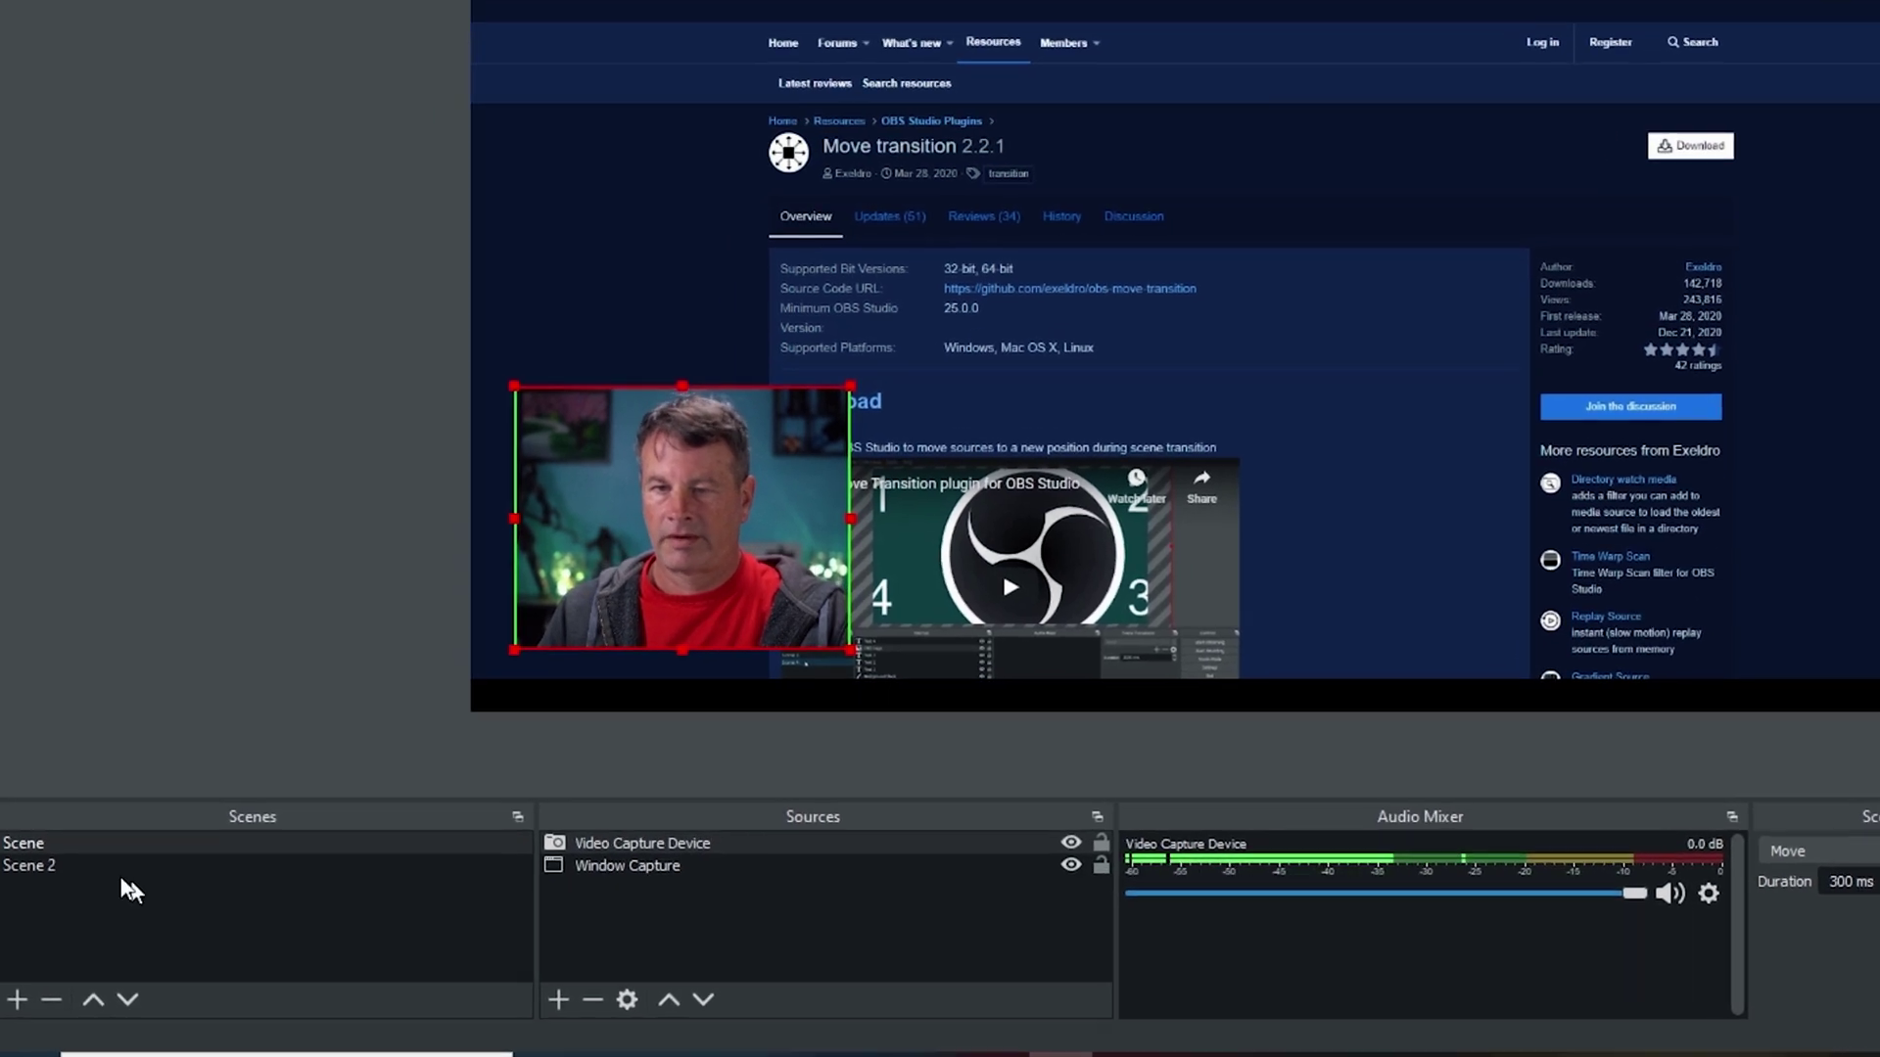
- Add a Move Source filter named "Move Source LL" to Scene
{"action": "right_click", "coordinate": [69, 840]}
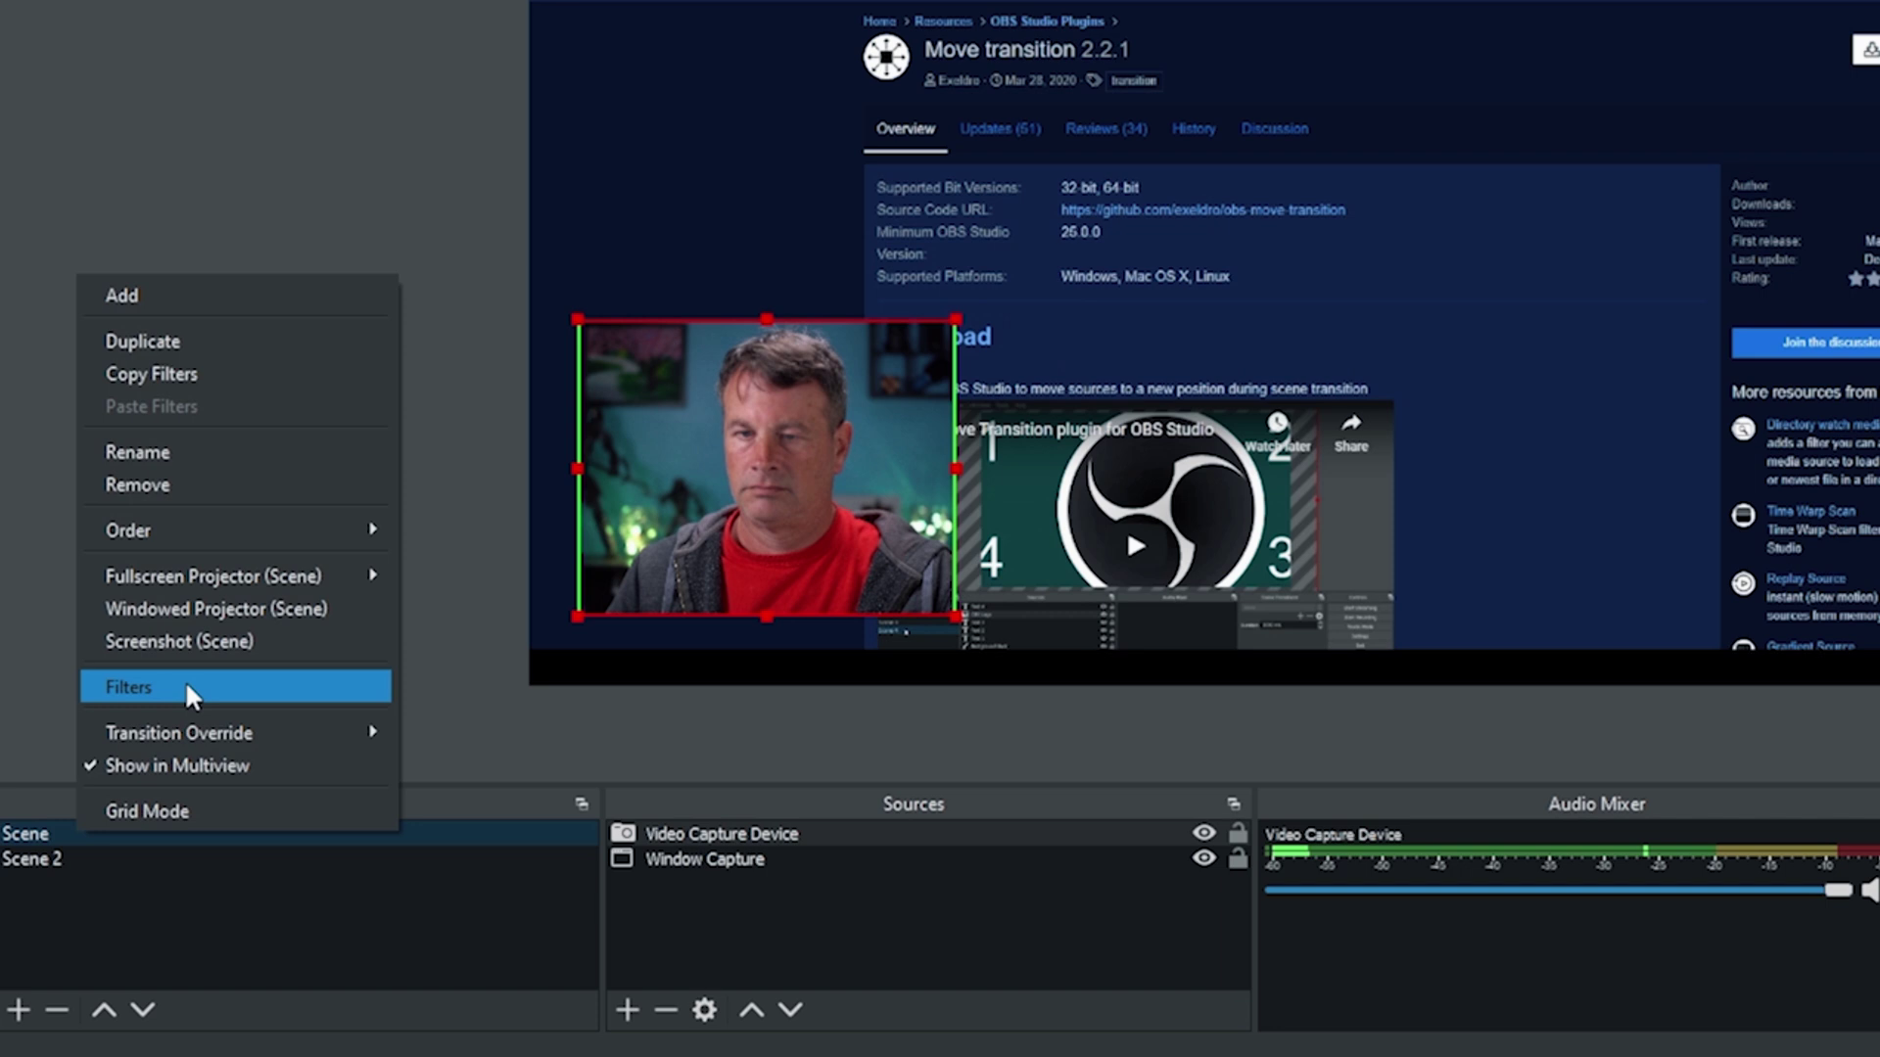
{"action": "left_click", "coordinate": [187, 685]}
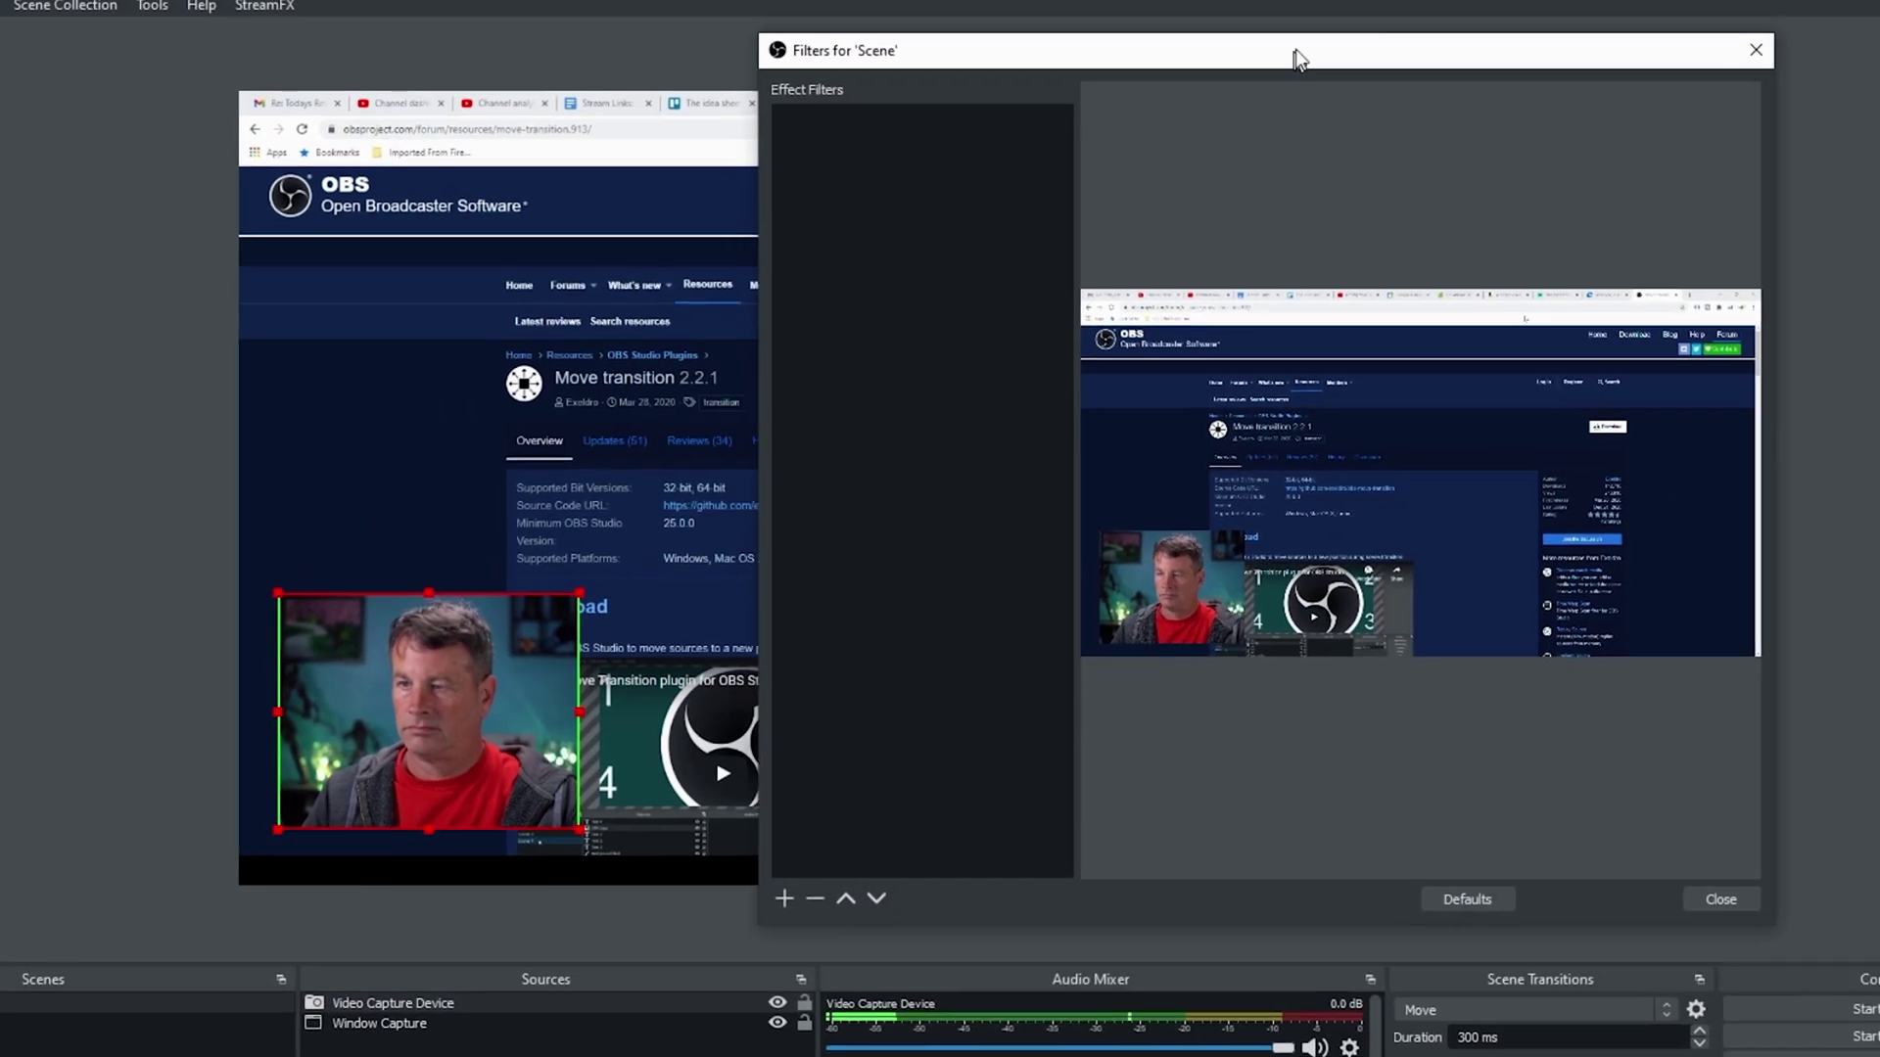
{"action": "left_click", "coordinate": [795, 891]}
{"action": "left_click", "coordinate": [827, 603]}
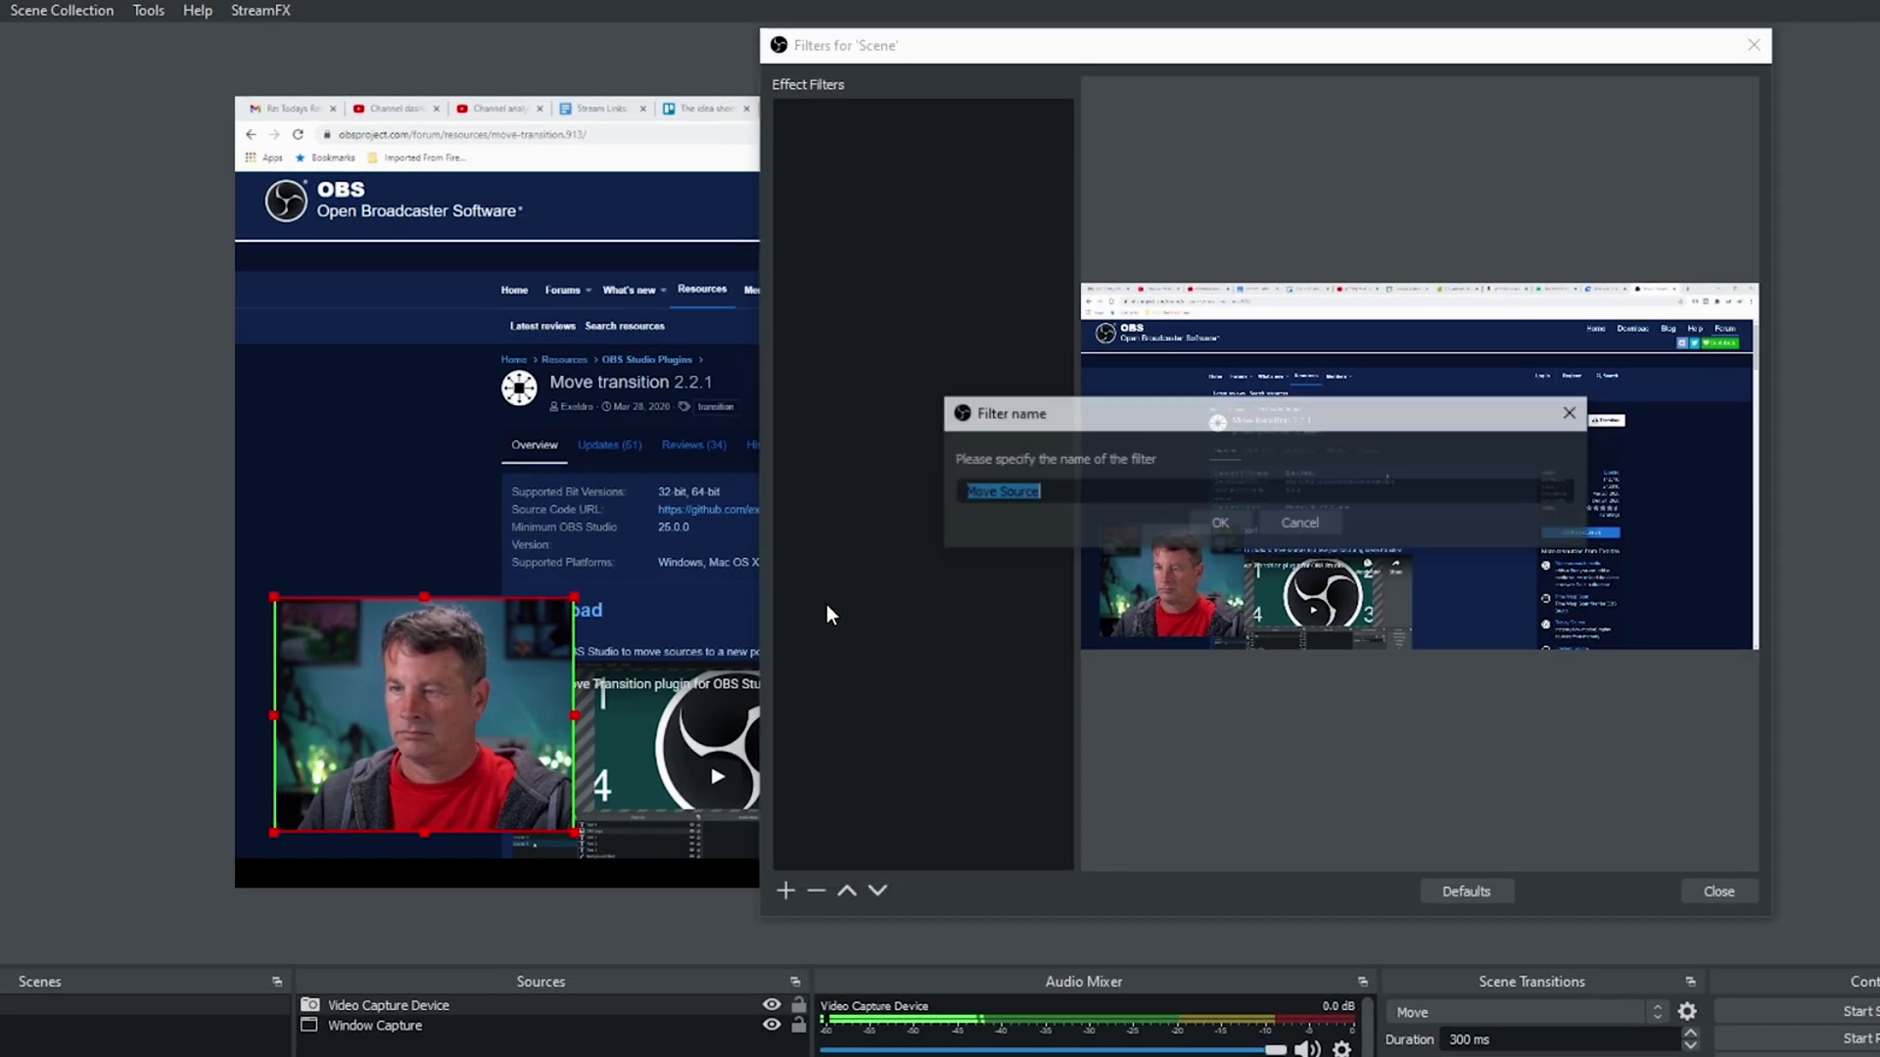
{"action": "left_click", "coordinate": [1067, 489]}
{"action": "type", "text": "LL"}
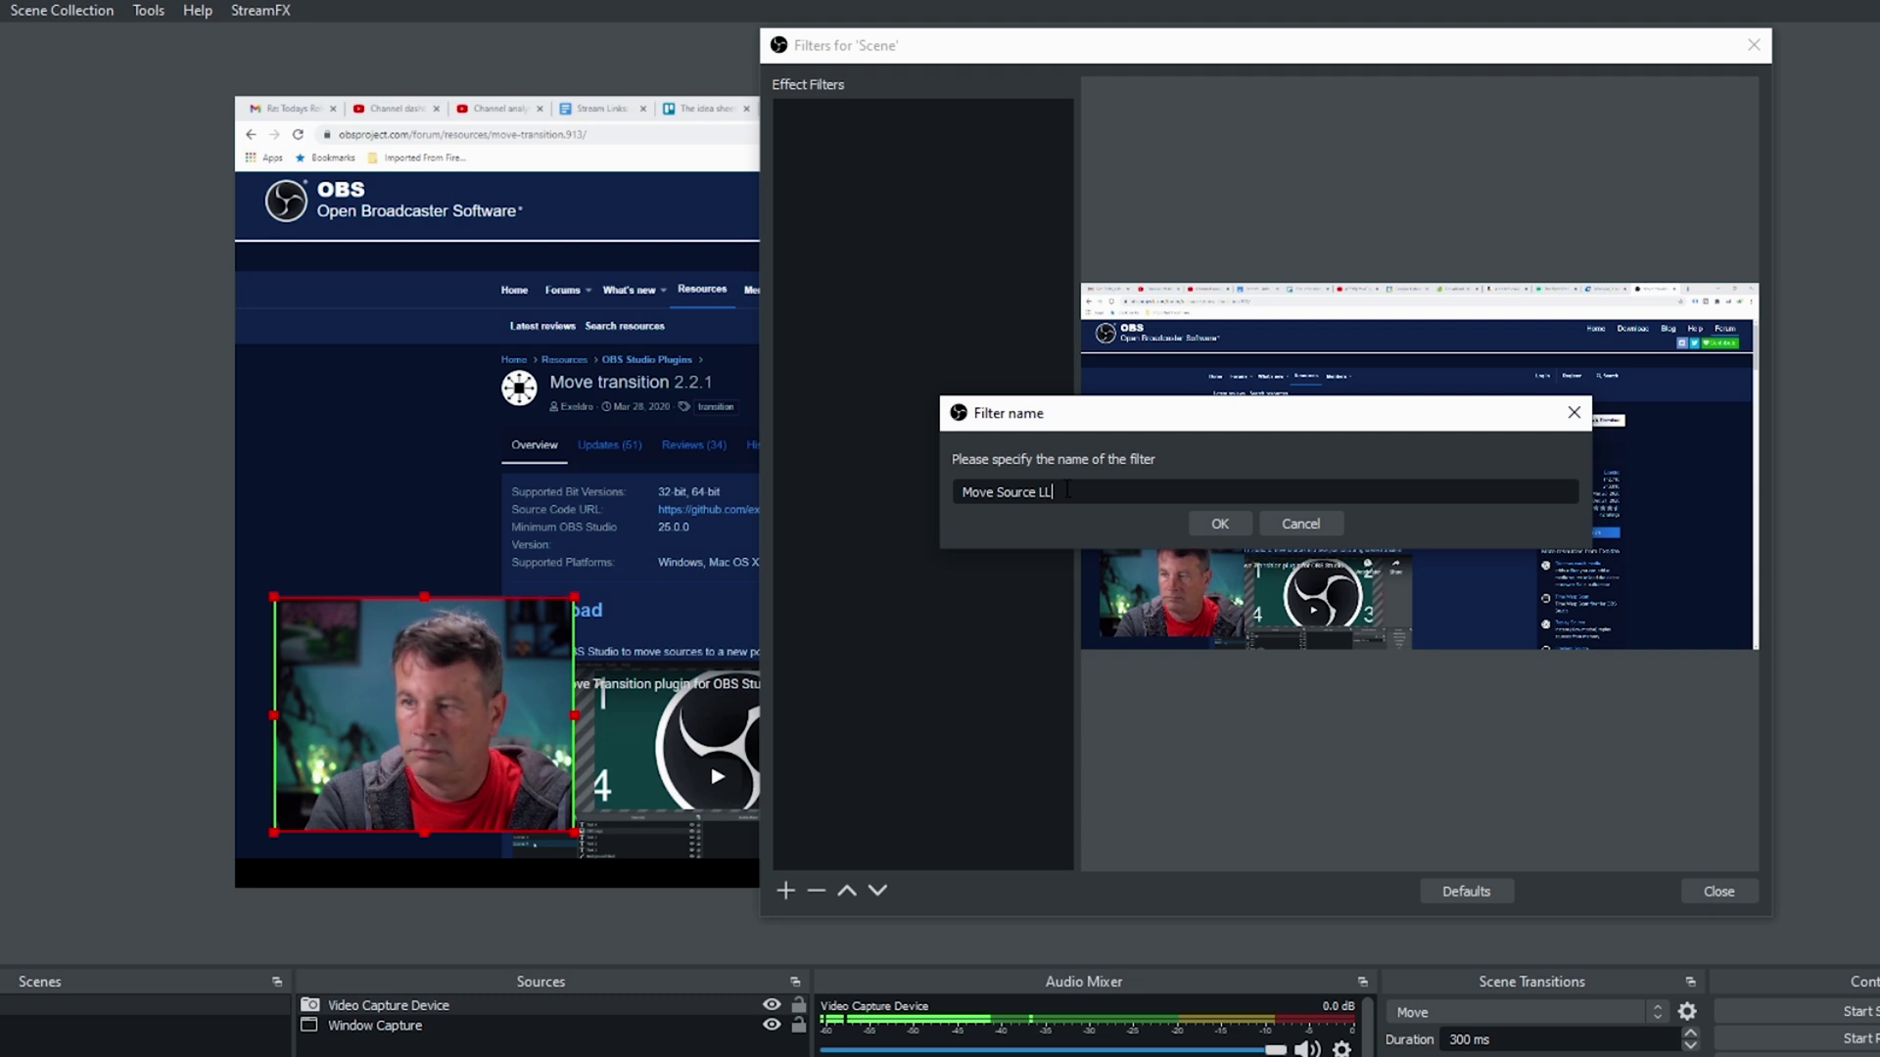
{"action": "left_click", "coordinate": [1214, 525]}
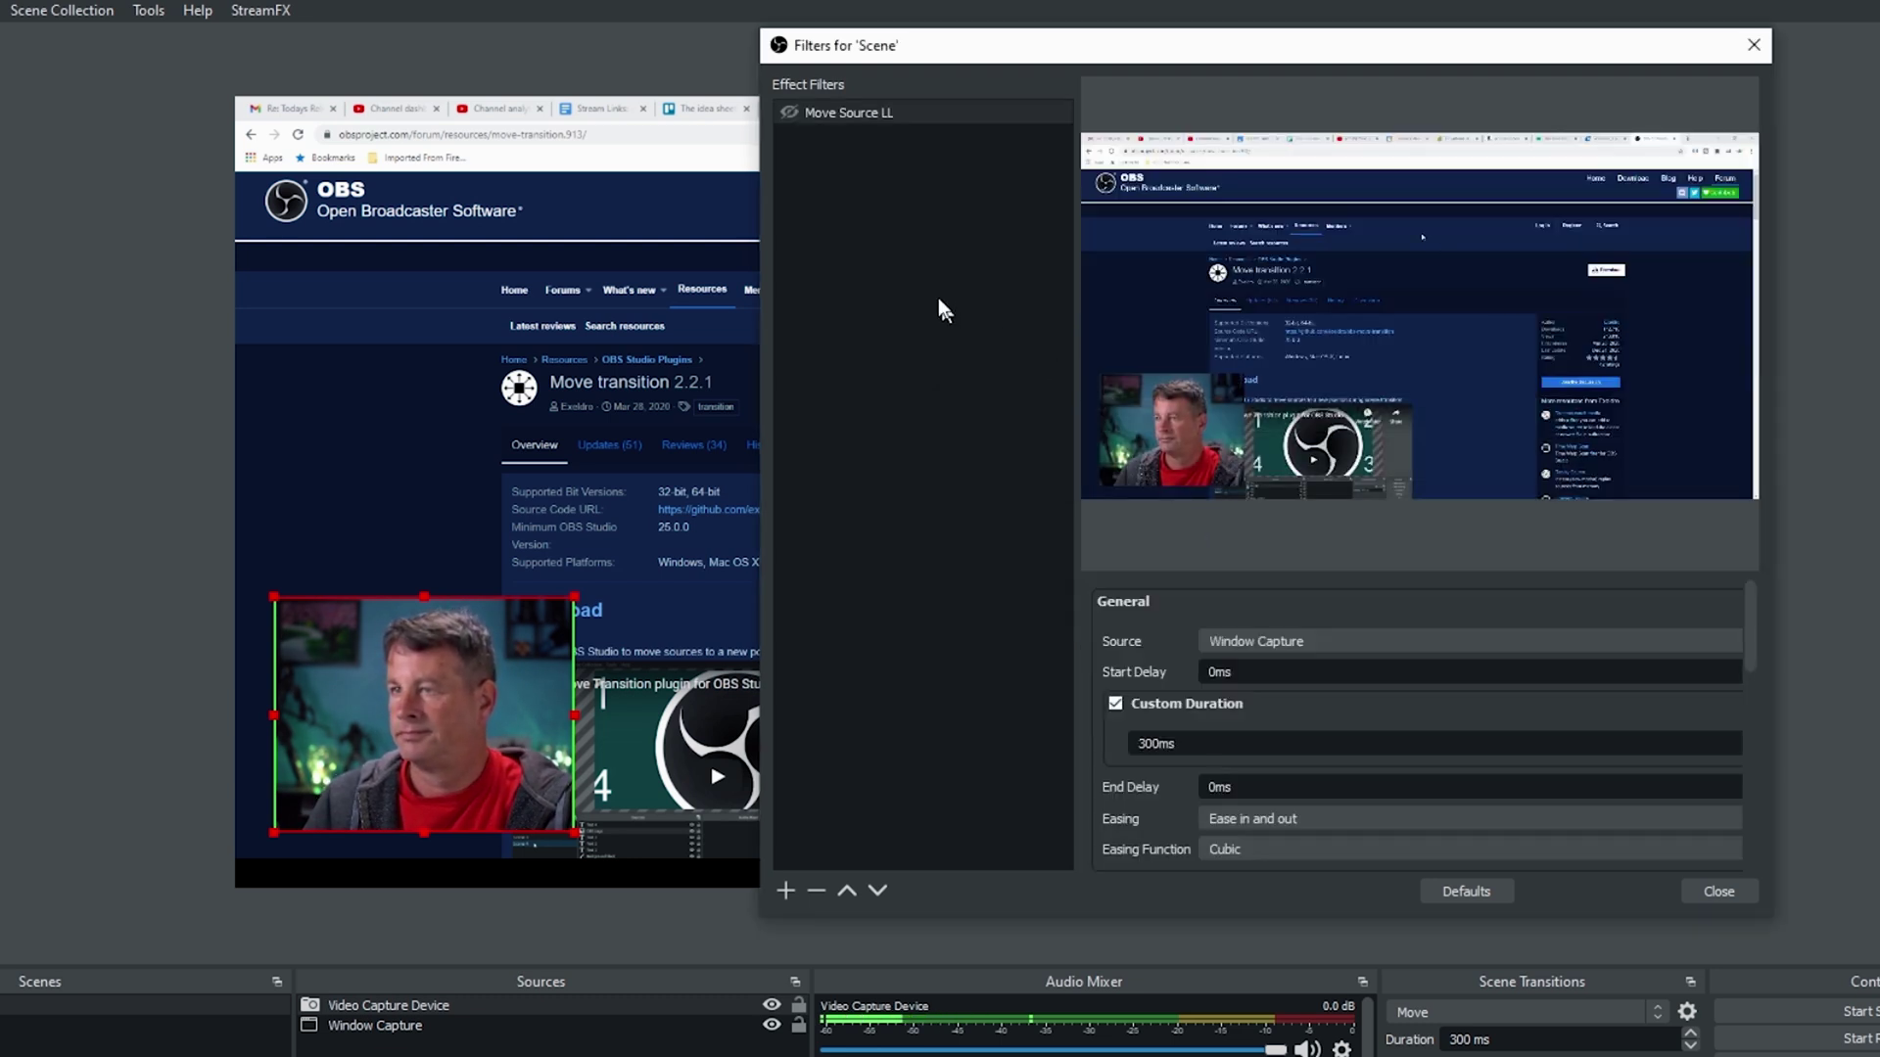
- Set Move Source LL's source to Video Capture Device, get its current transform, and check the filter's action options
{"action": "left_click", "coordinate": [1308, 640]}
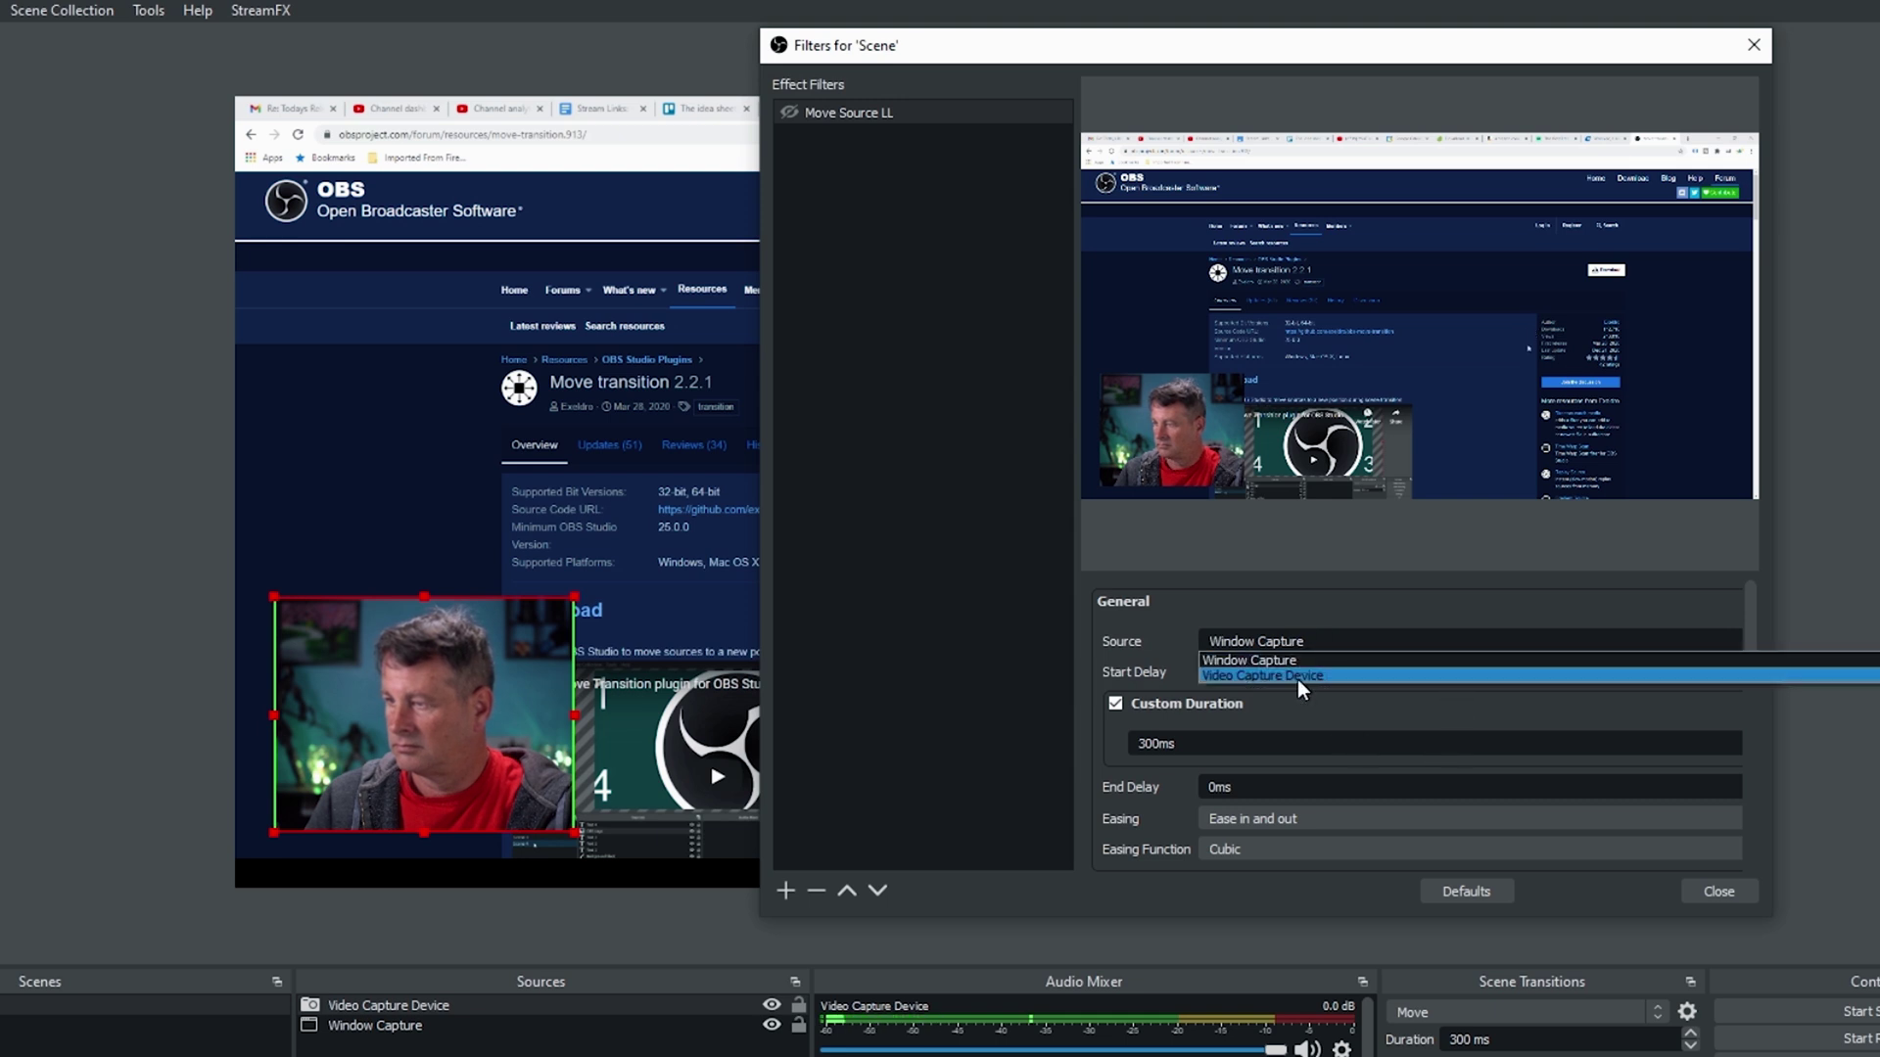
{"action": "left_click", "coordinate": [1295, 676]}
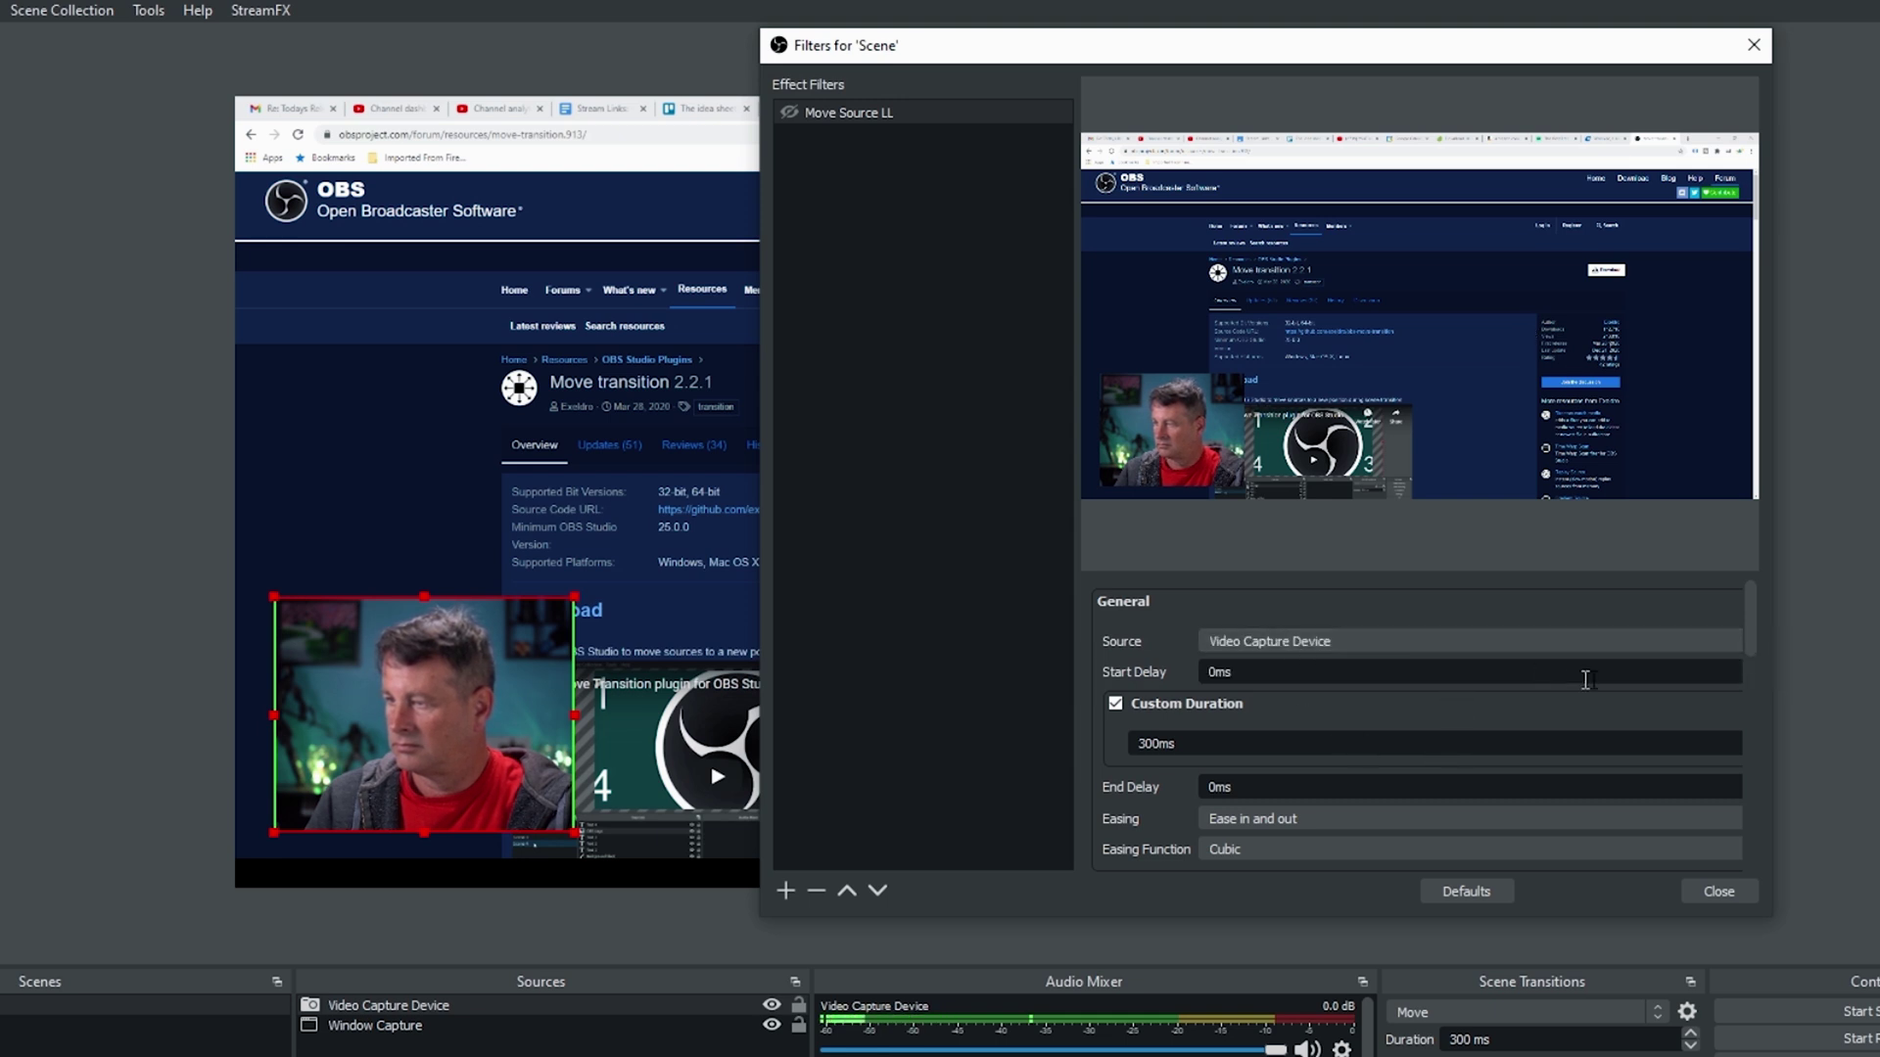
{"action": "left_click_drag", "start_coordinate": [1750, 615], "coordinate": [1755, 660]}
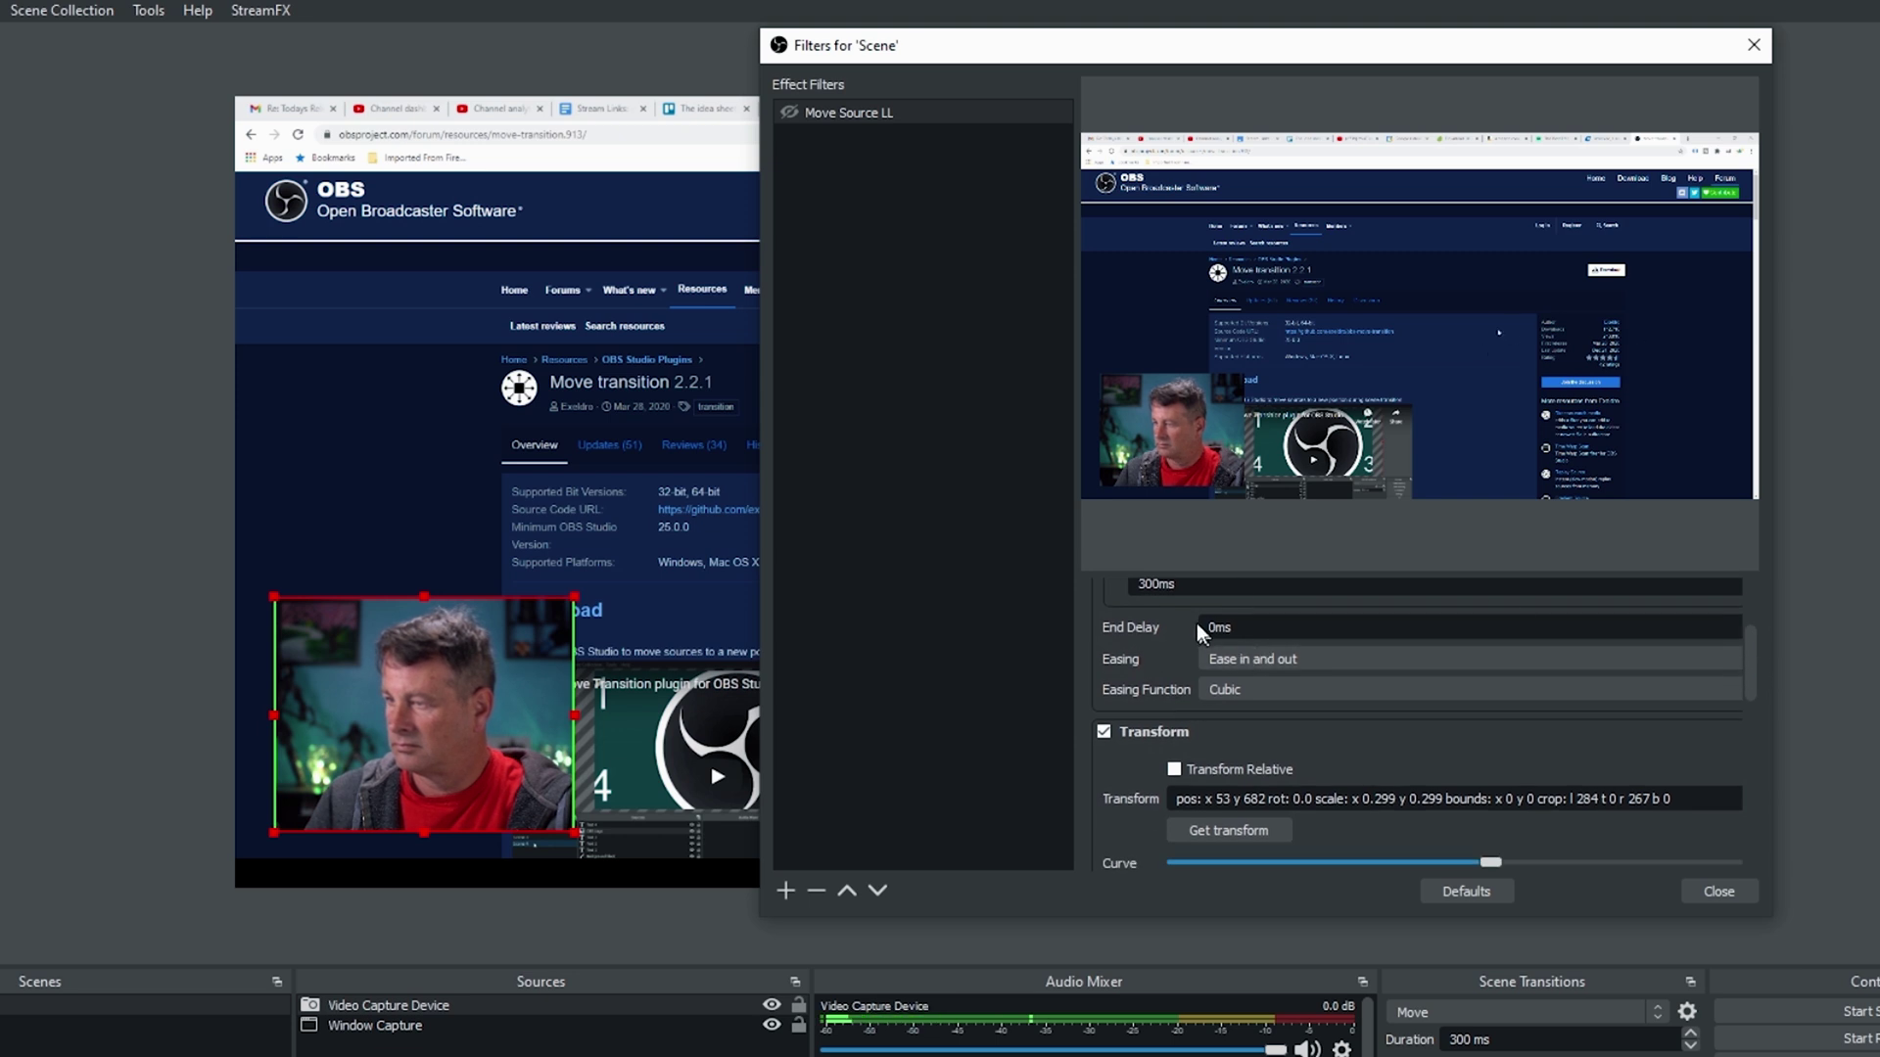
{"action": "left_click_drag", "start_coordinate": [1747, 668], "coordinate": [1755, 699]}
{"action": "left_click", "coordinate": [1220, 721]}
{"action": "left_click_drag", "start_coordinate": [1748, 696], "coordinate": [1753, 850]}
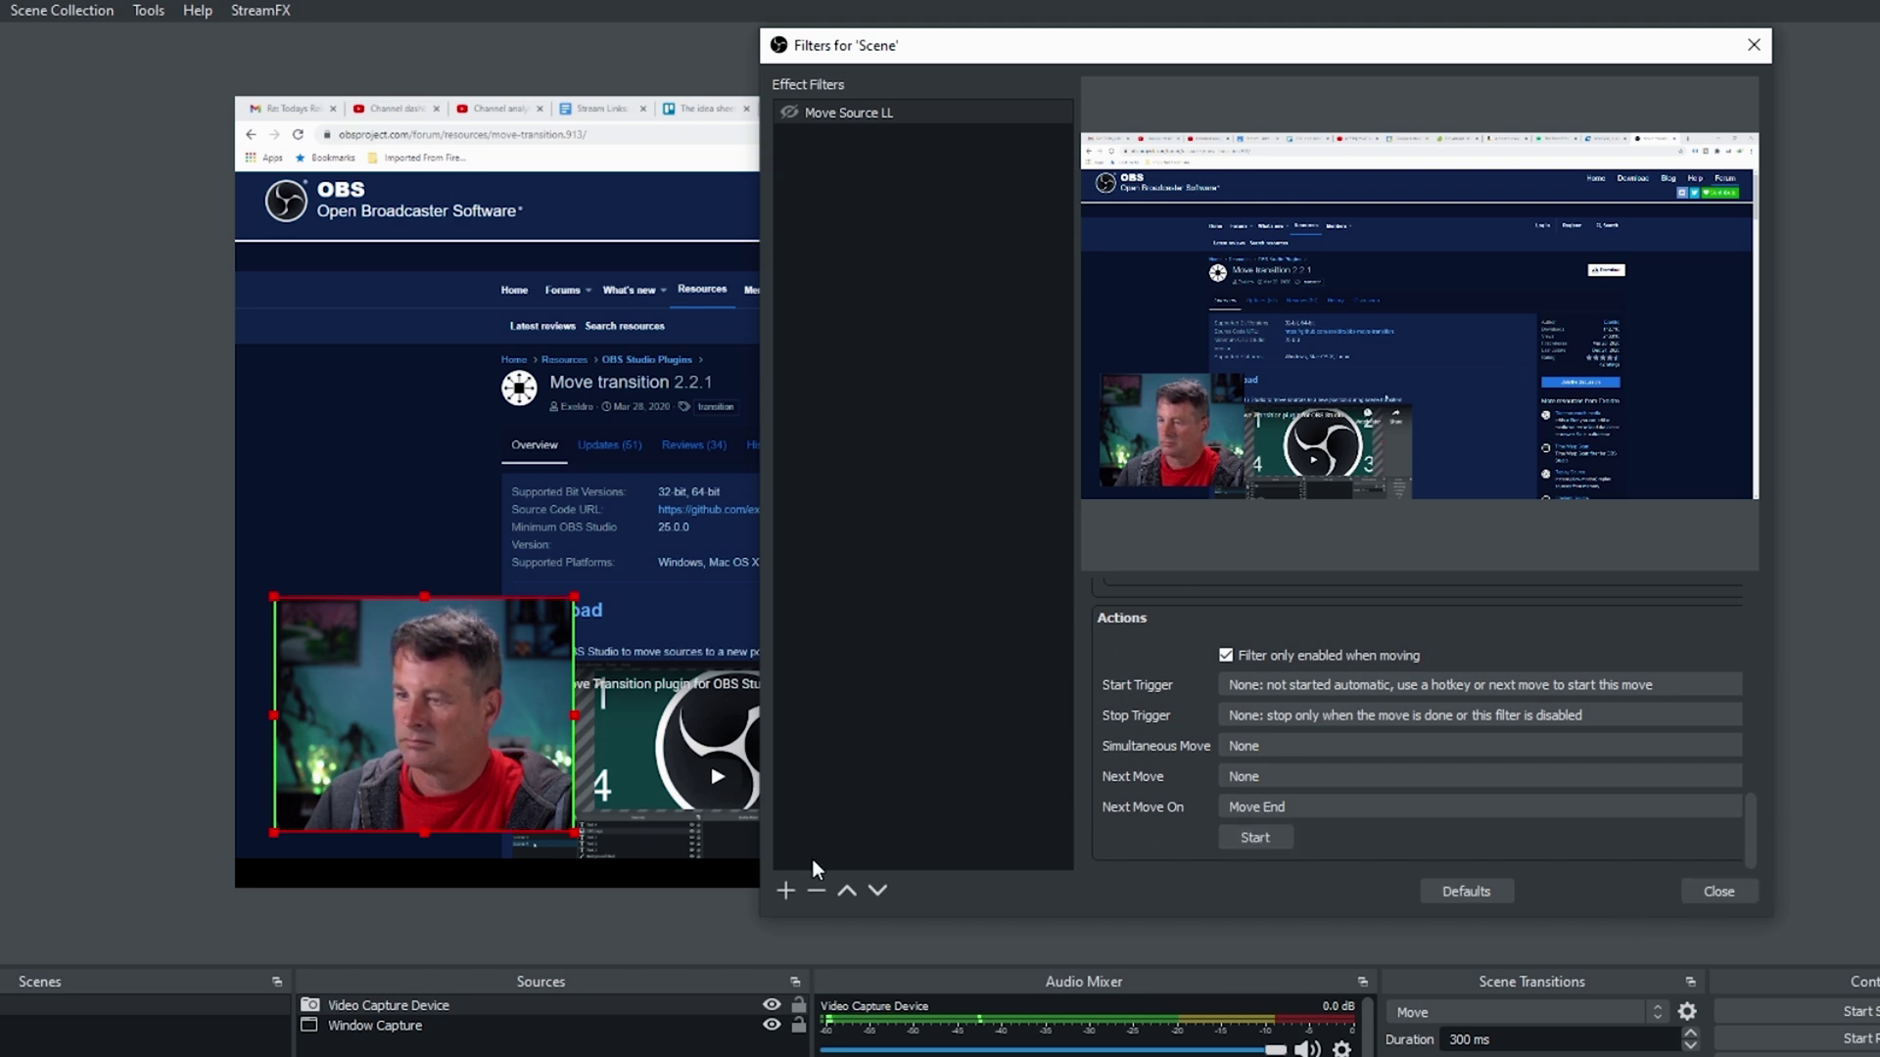
- Add a second Move Source filter named "Move Source LR" to Scene and move the filters window aside
{"action": "left_click", "coordinate": [785, 893]}
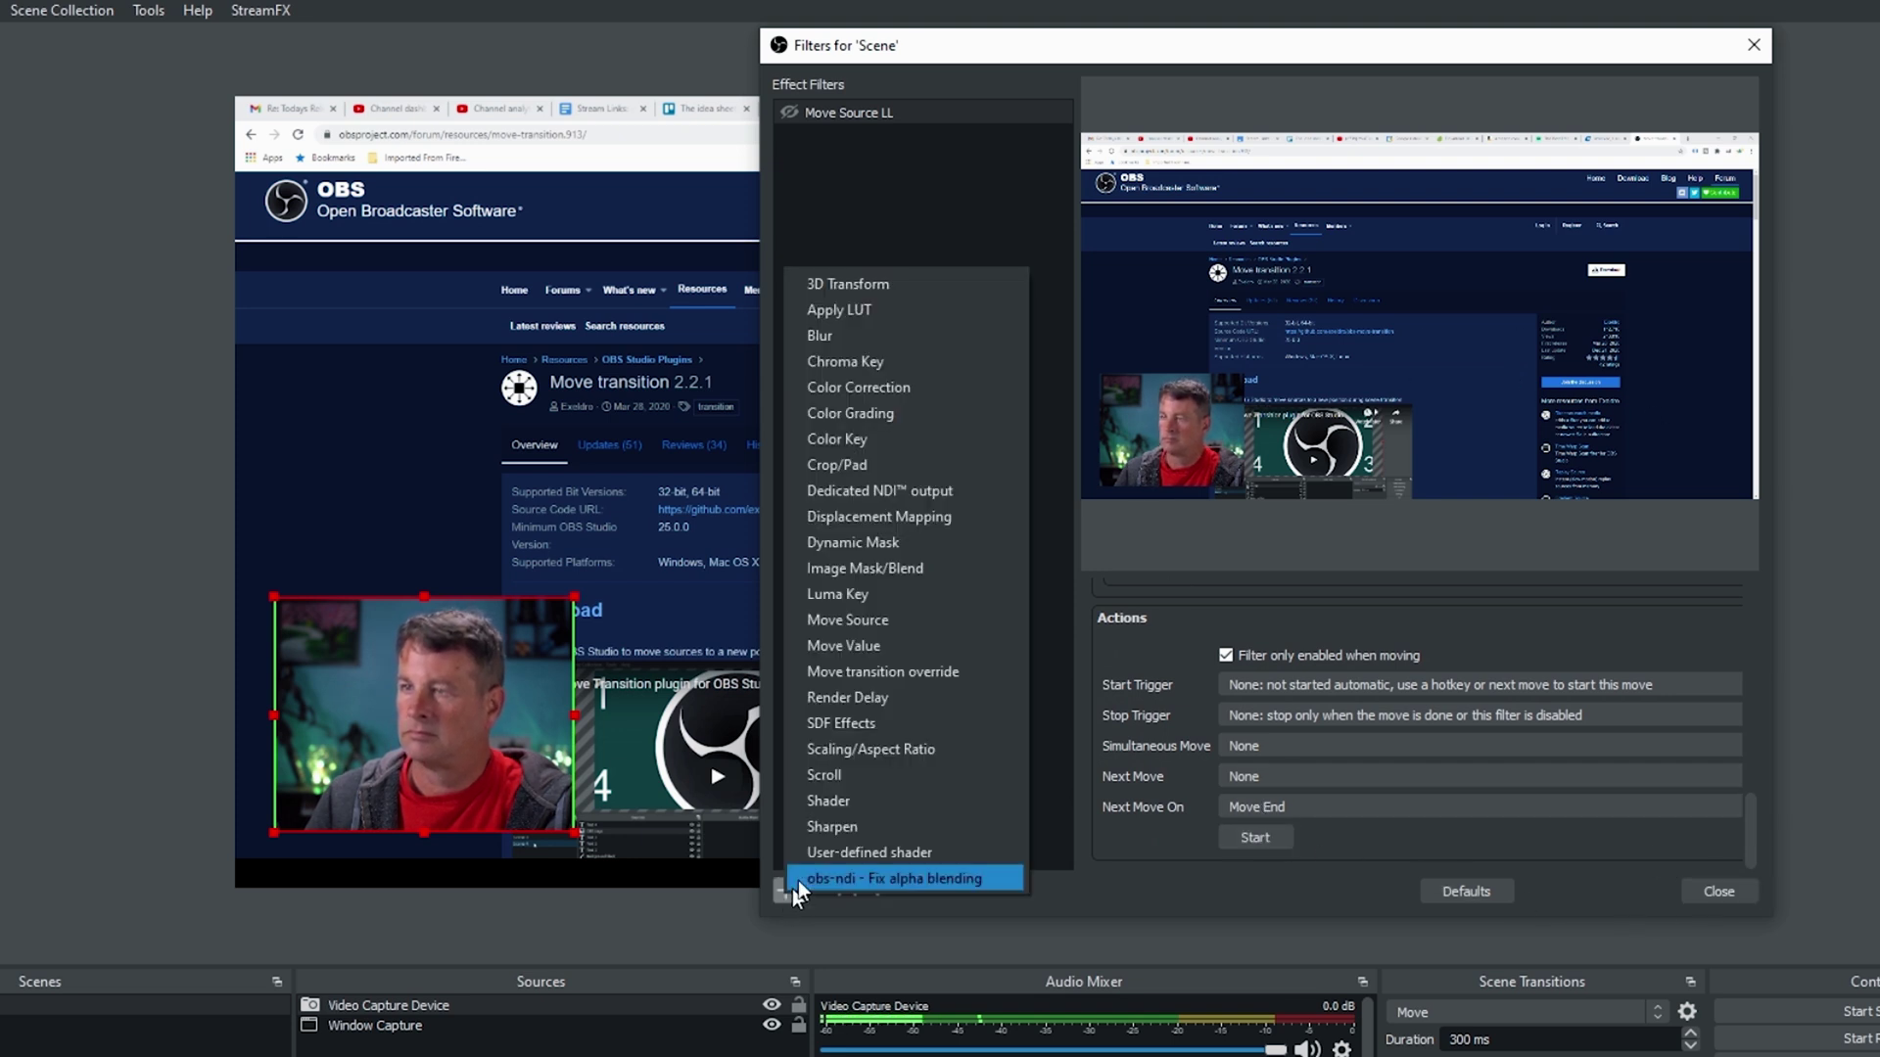
{"action": "left_click", "coordinate": [878, 625]}
{"action": "left_click", "coordinate": [1085, 501]}
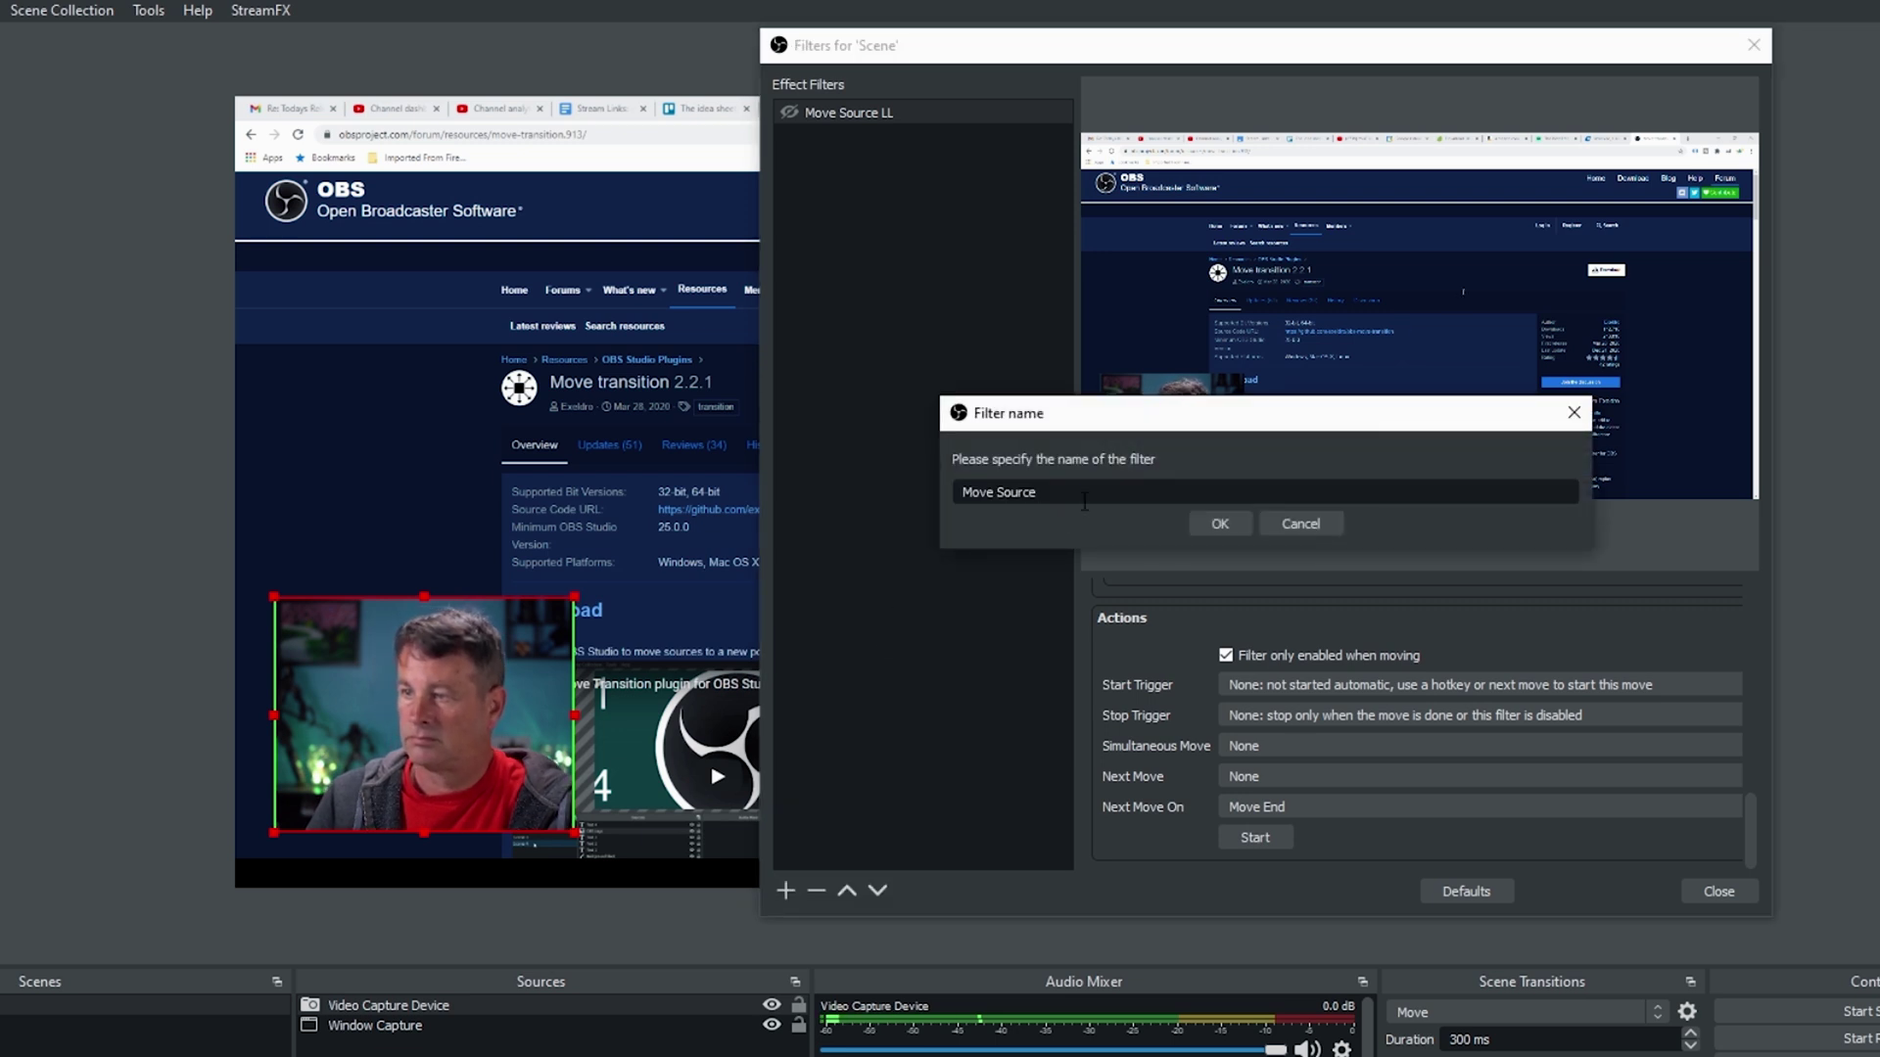
{"action": "type", "text": "L"}
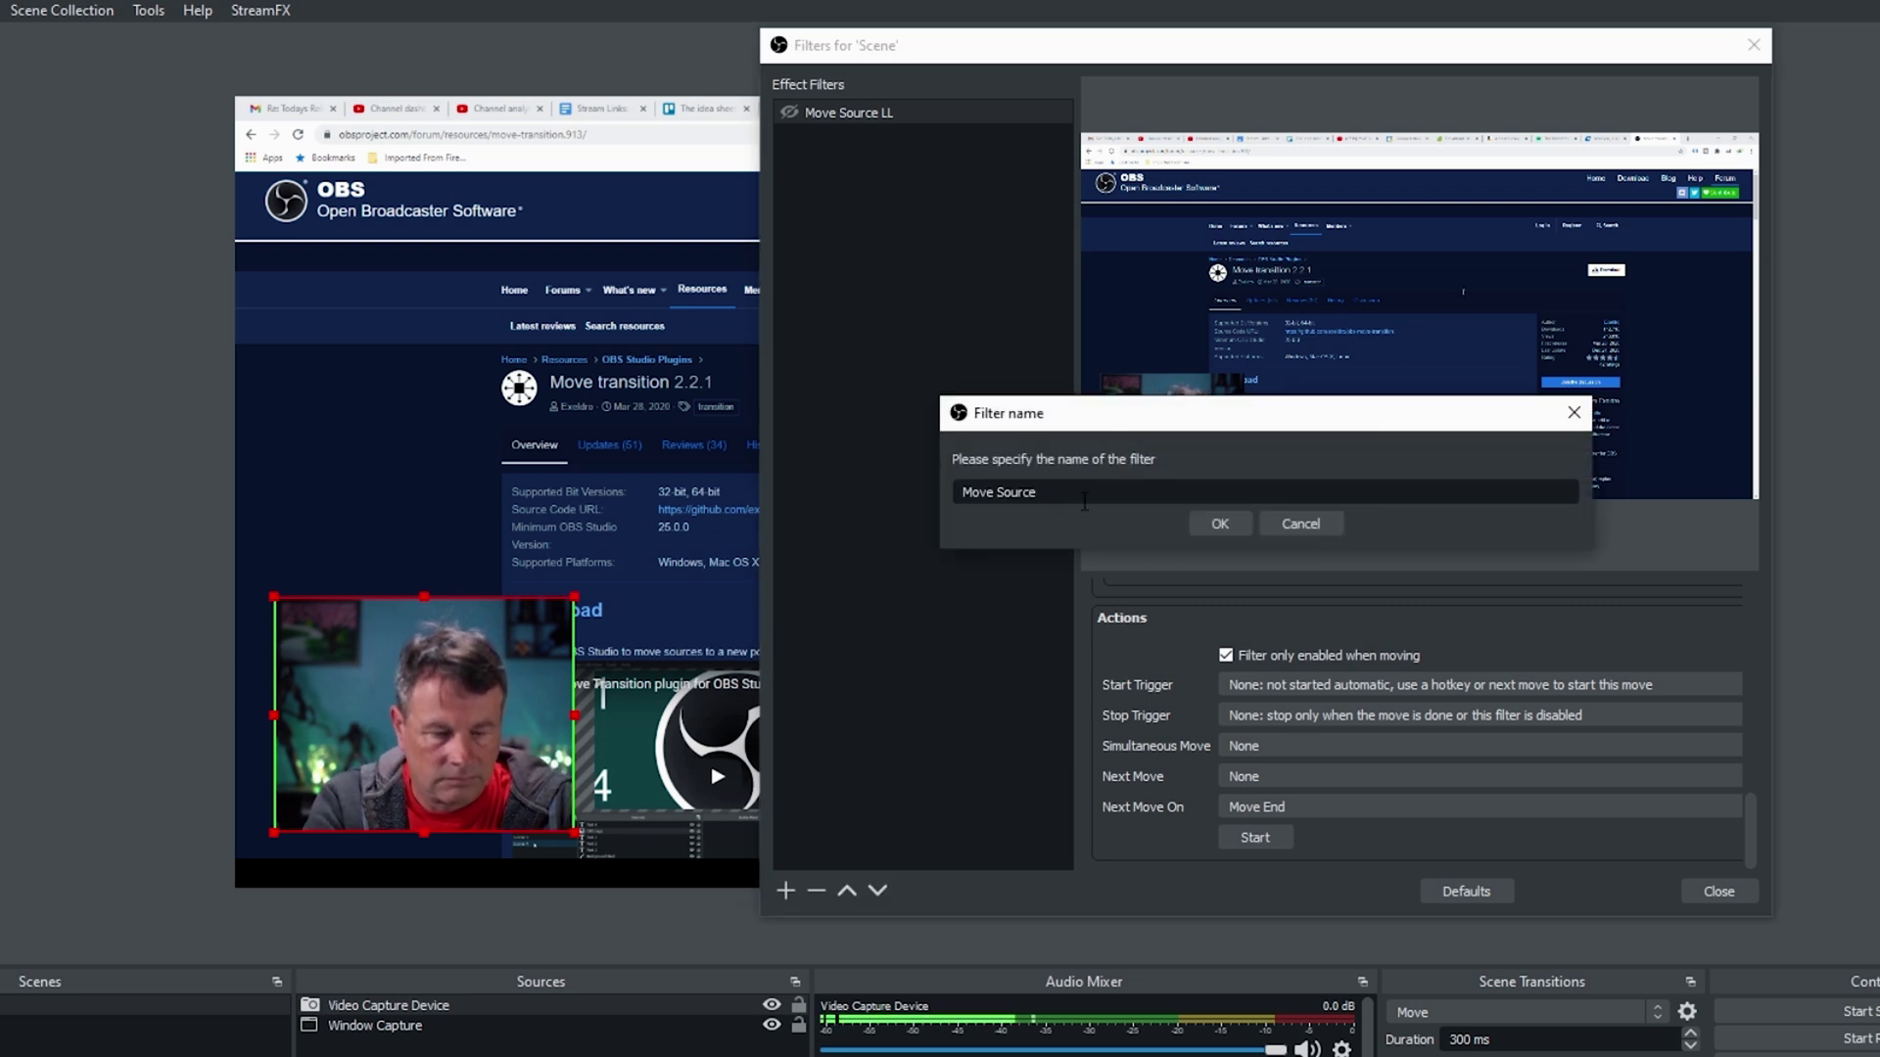
{"action": "type", "text": "R"}
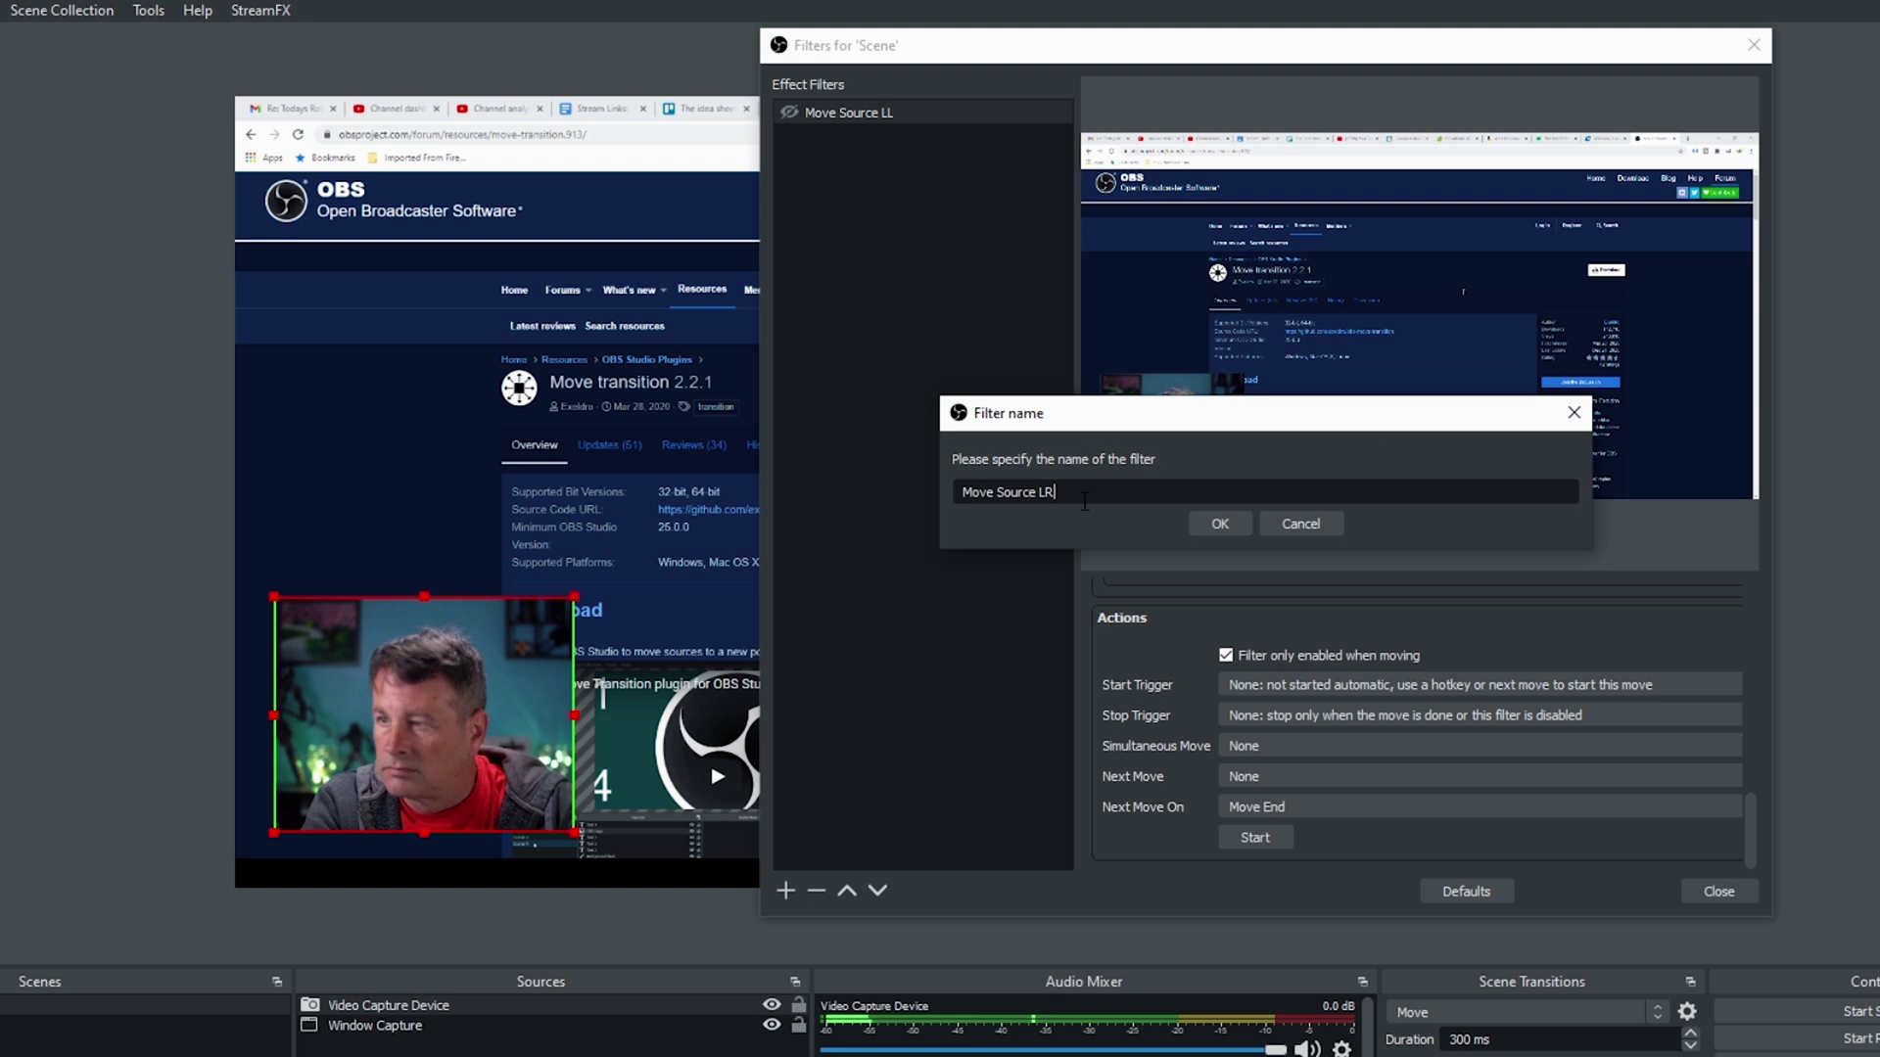
{"action": "left_click", "coordinate": [1204, 524]}
{"action": "left_click_drag", "start_coordinate": [1173, 47], "coordinate": [812, 0]}
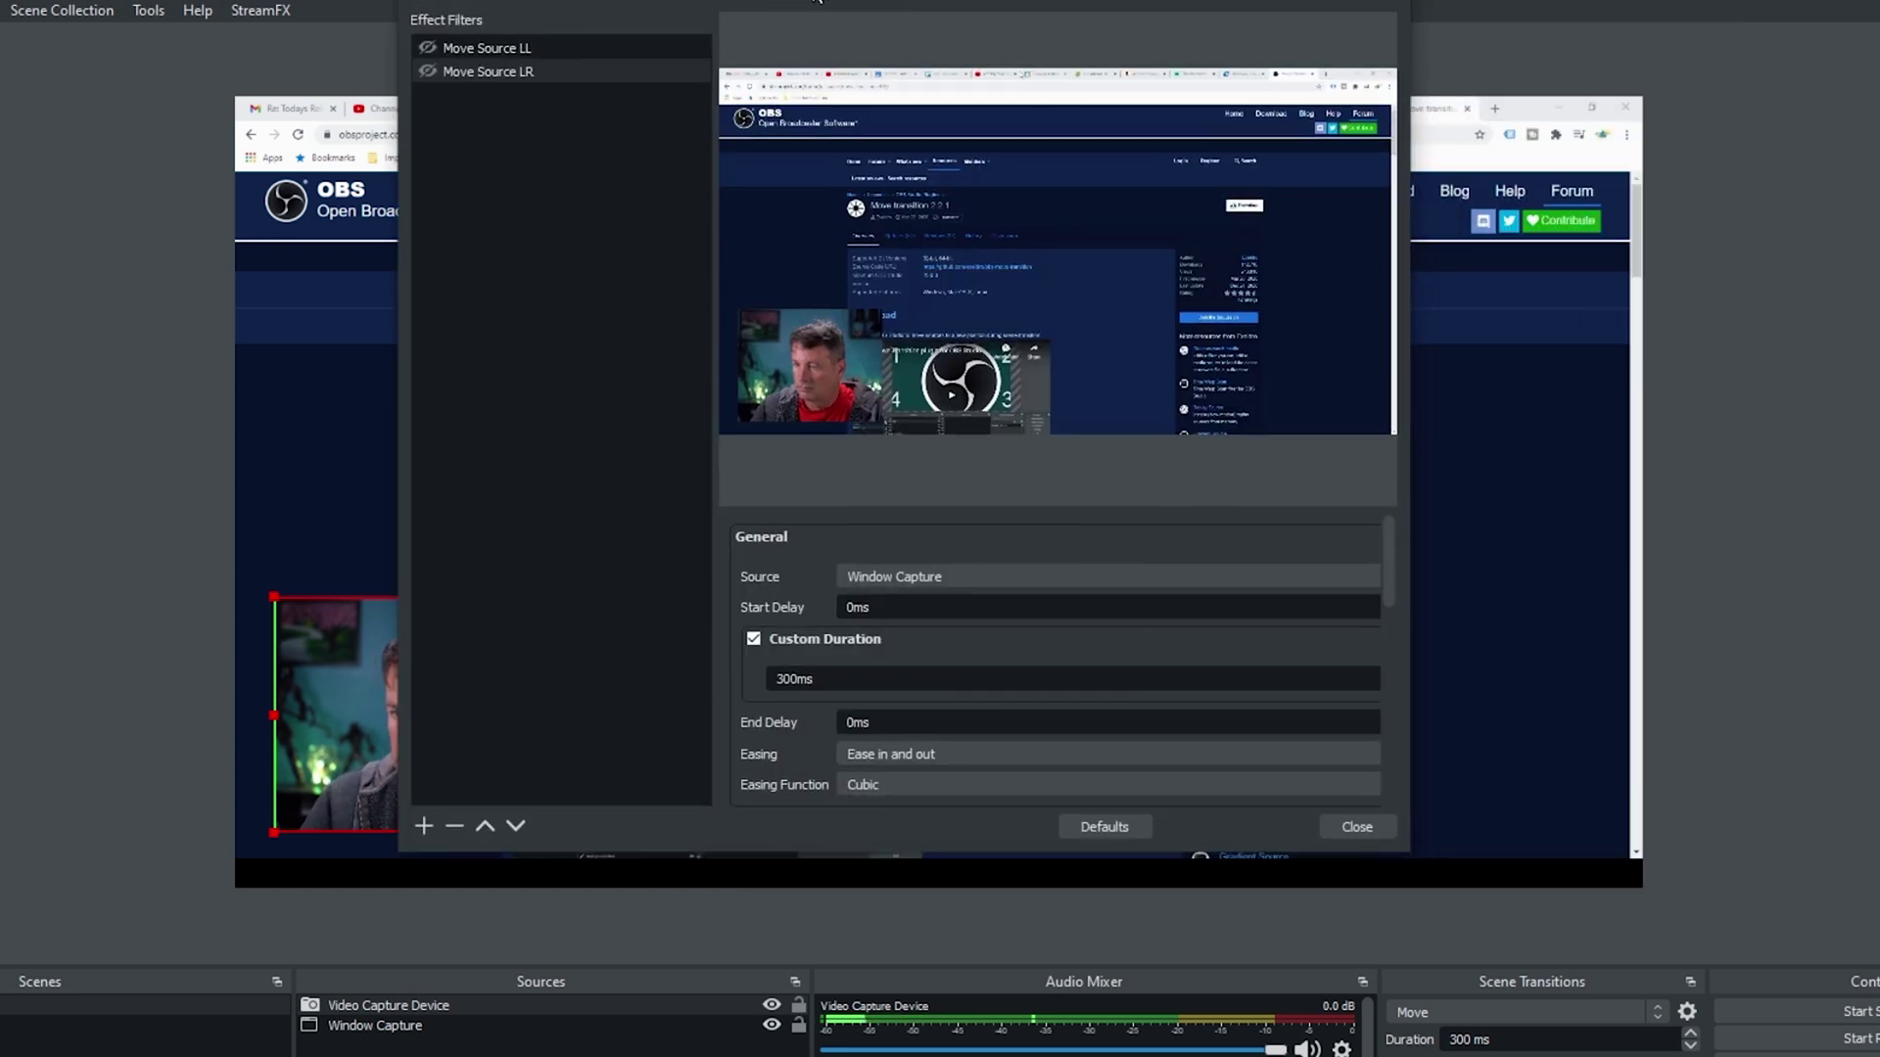
- Place the webcam in the canvas's lower-right corner at about x 1440, y 679, and store Video Capture Device's transform in Move Source LR
{"action": "left_click_drag", "start_coordinate": [1388, 598], "coordinate": [1390, 677]}
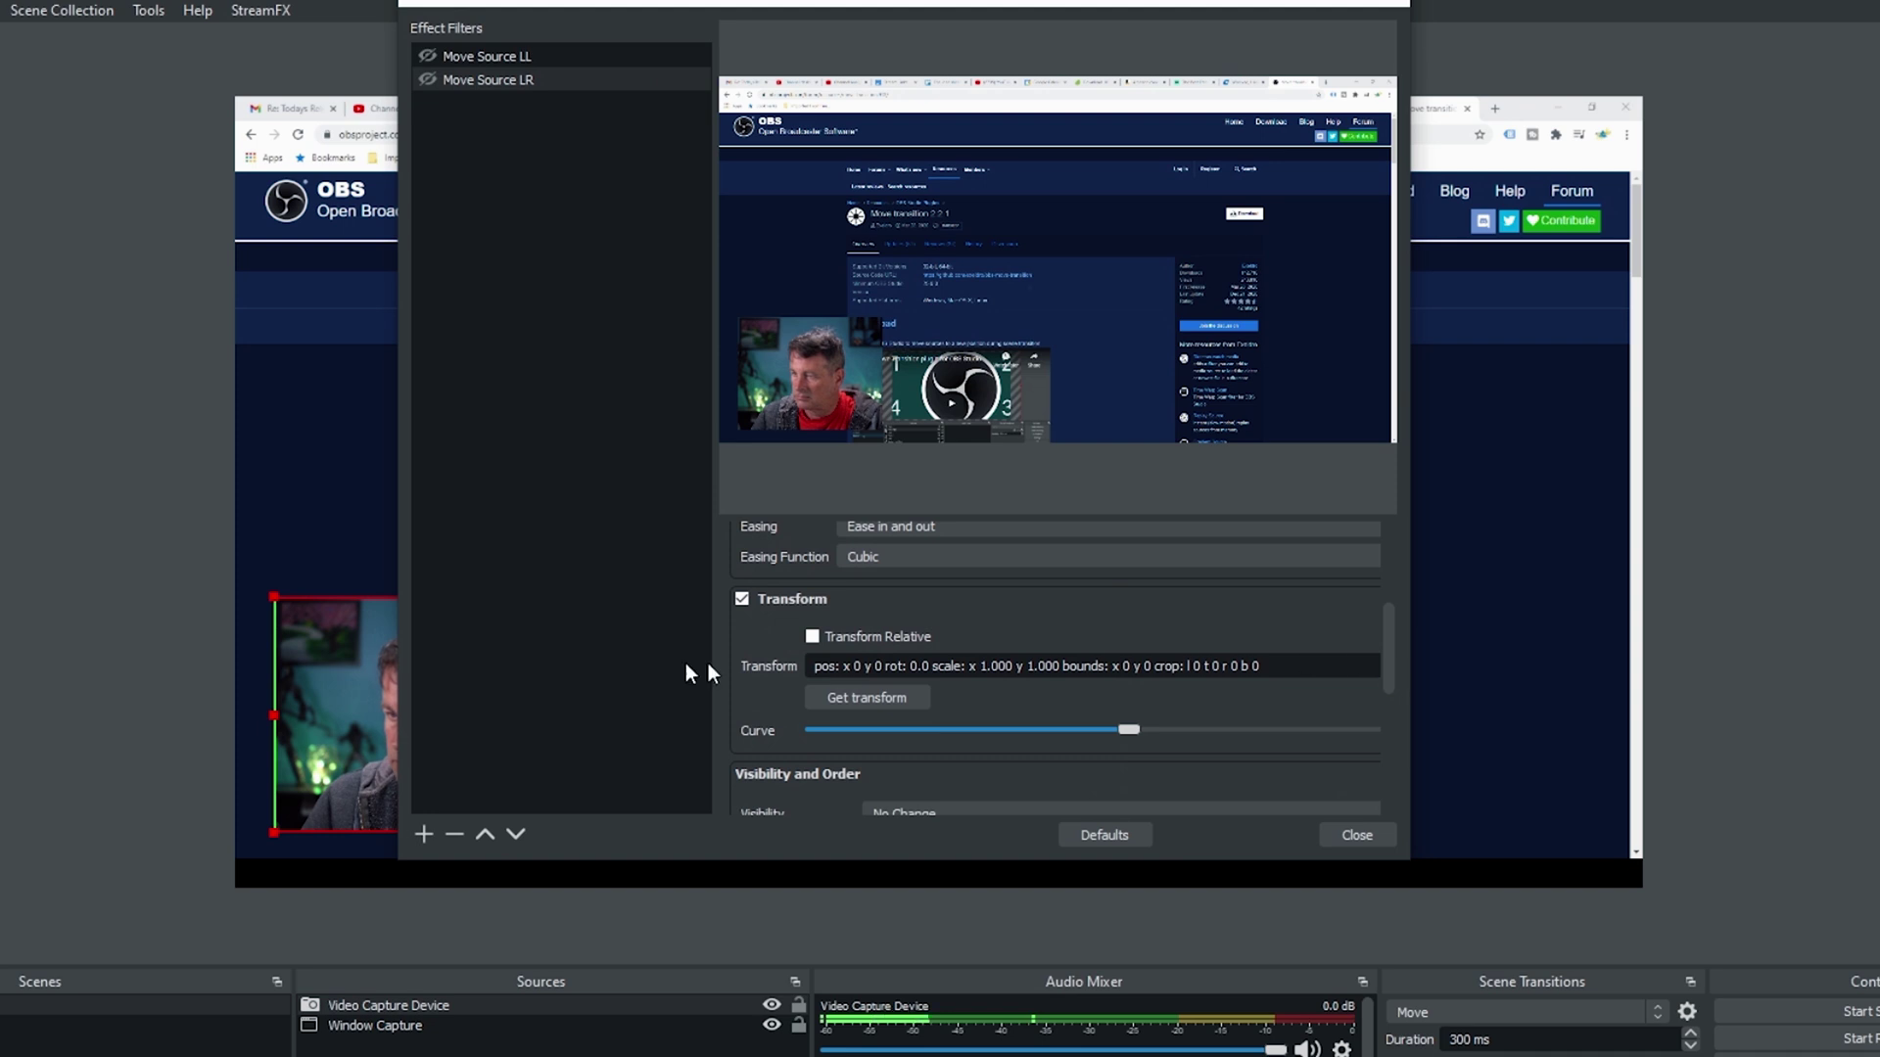
{"action": "left_click_drag", "start_coordinate": [356, 717], "coordinate": [1389, 572]}
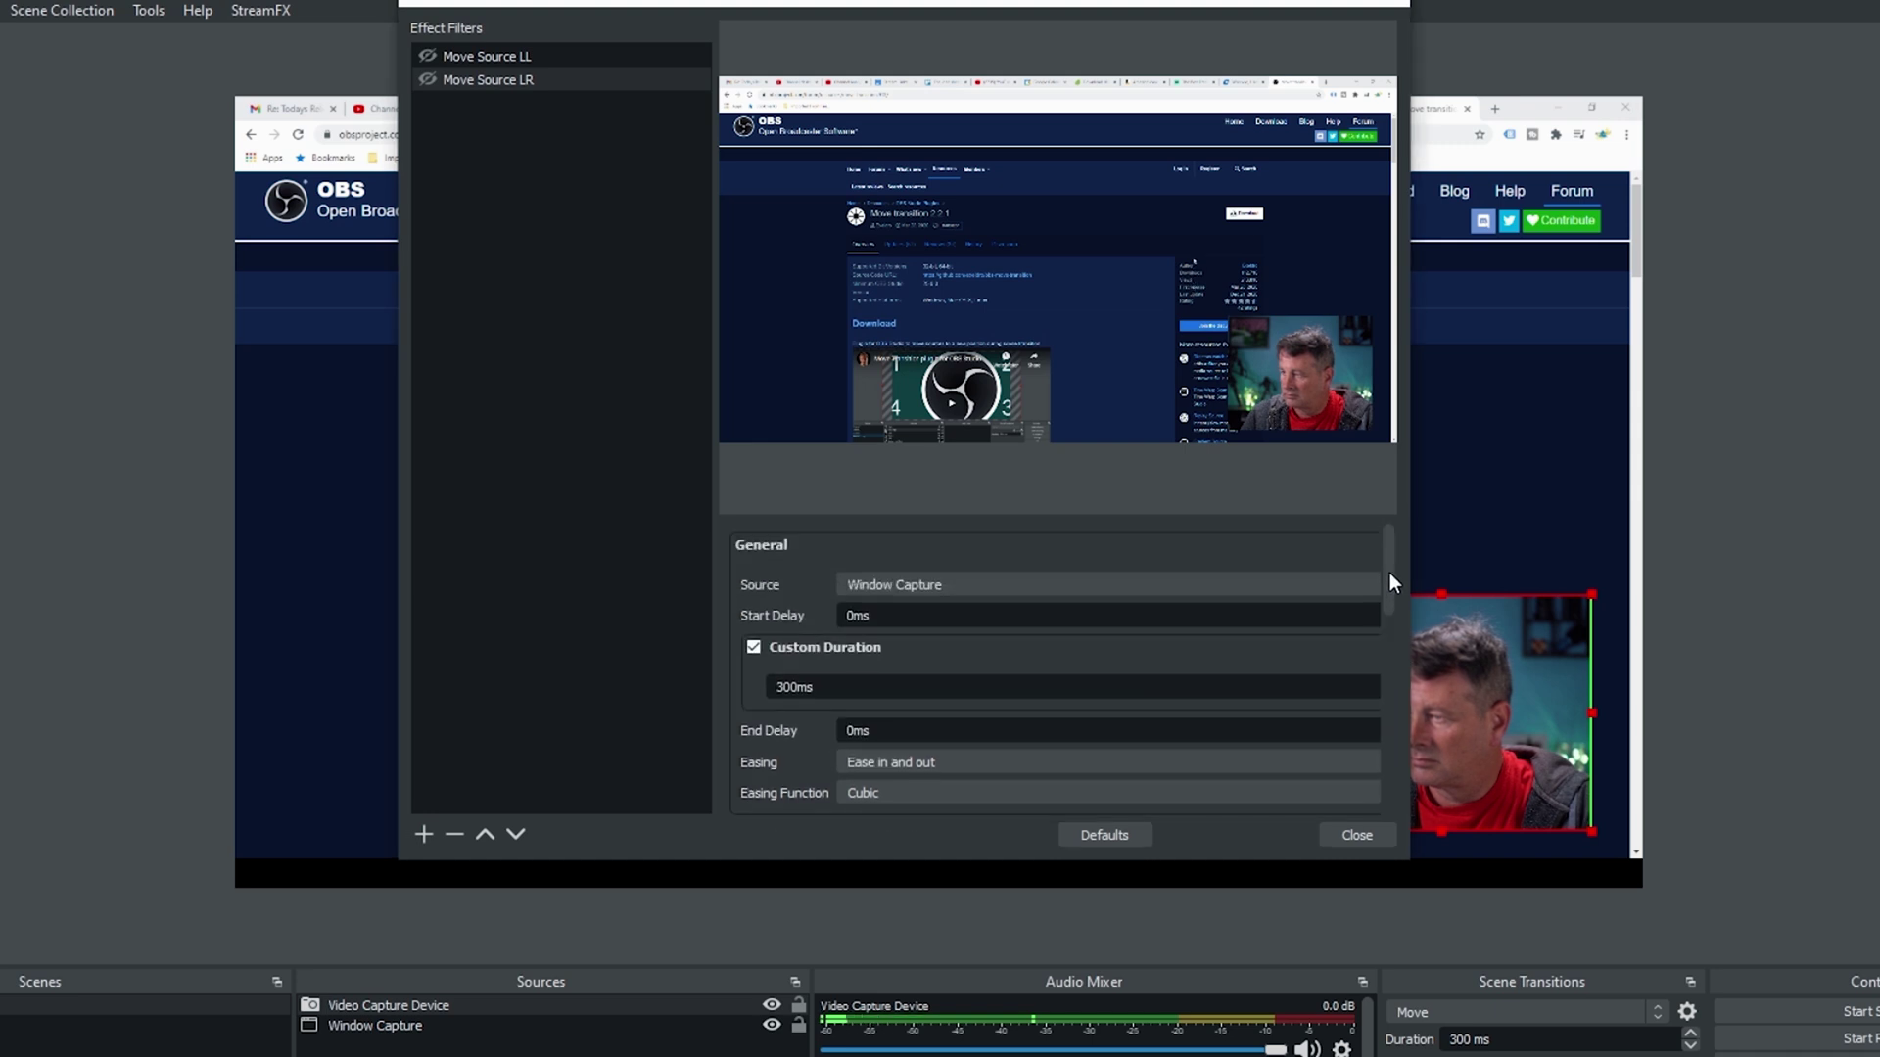
{"action": "left_click", "coordinate": [1361, 583]}
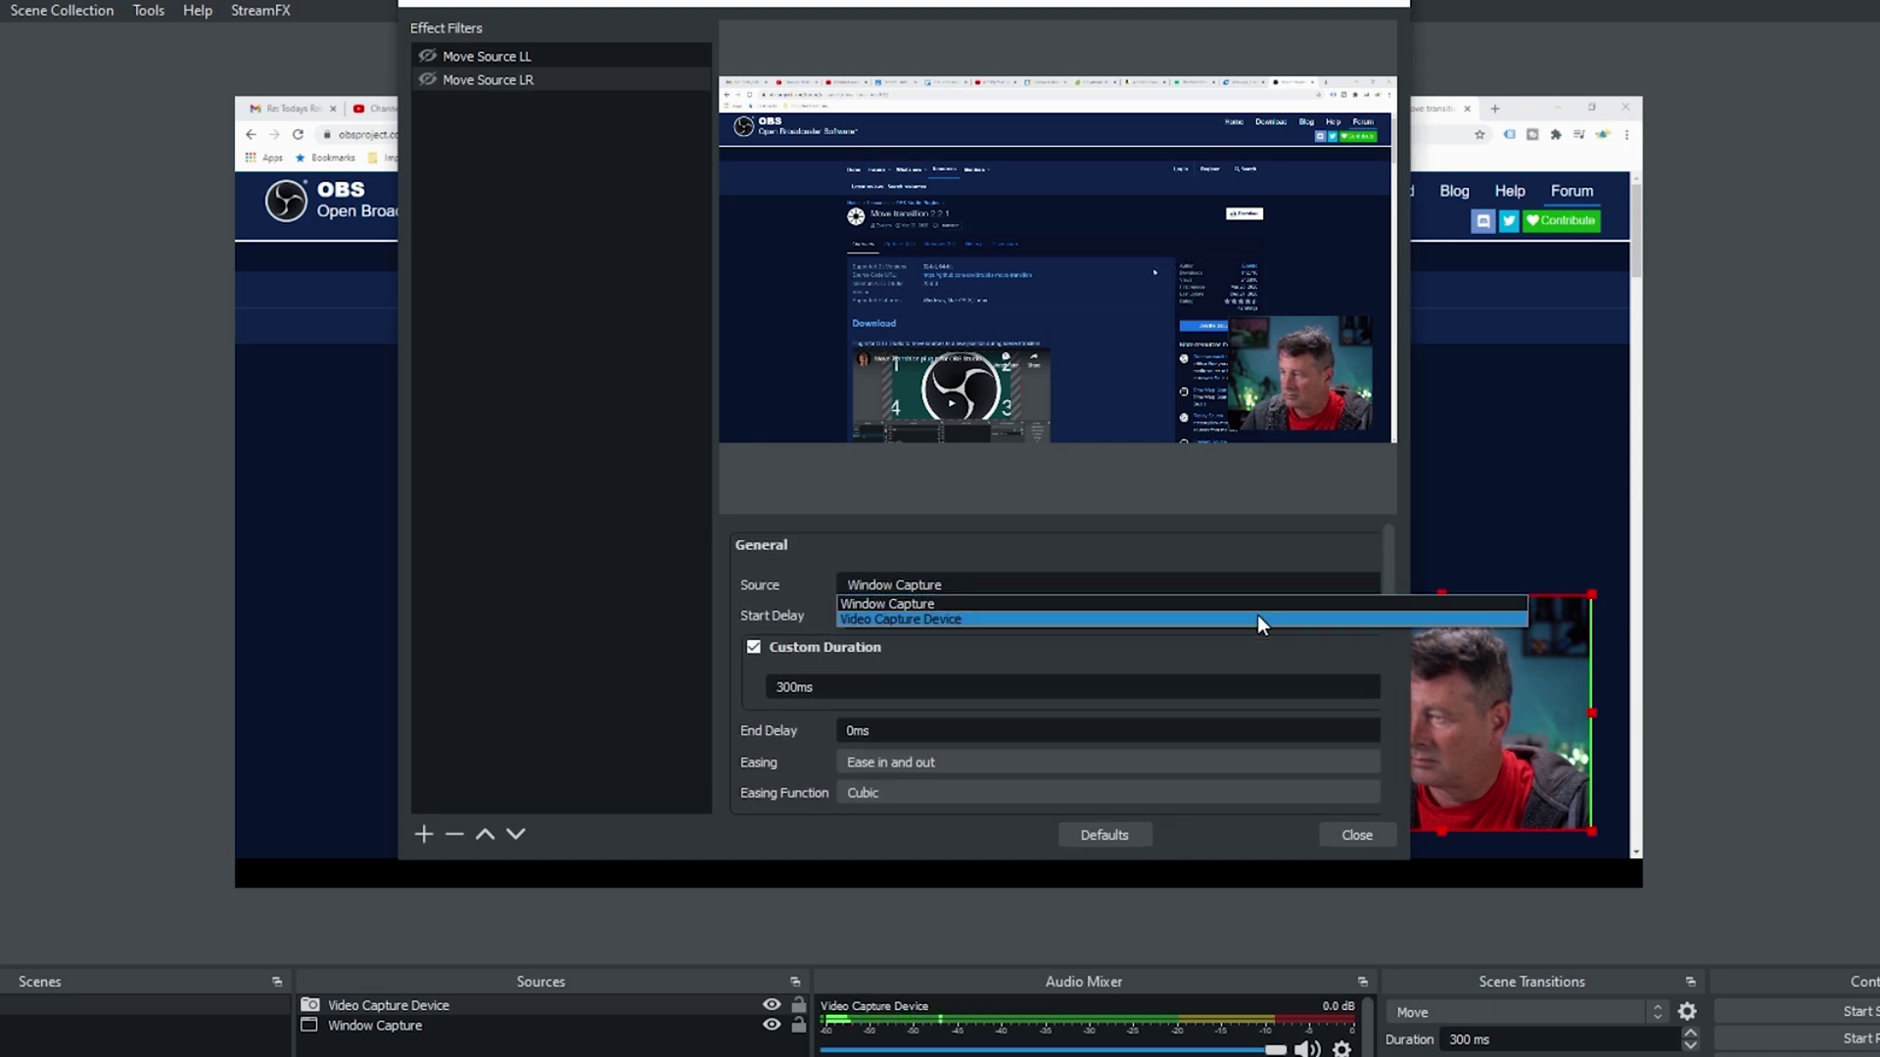
{"action": "left_click", "coordinate": [890, 620]}
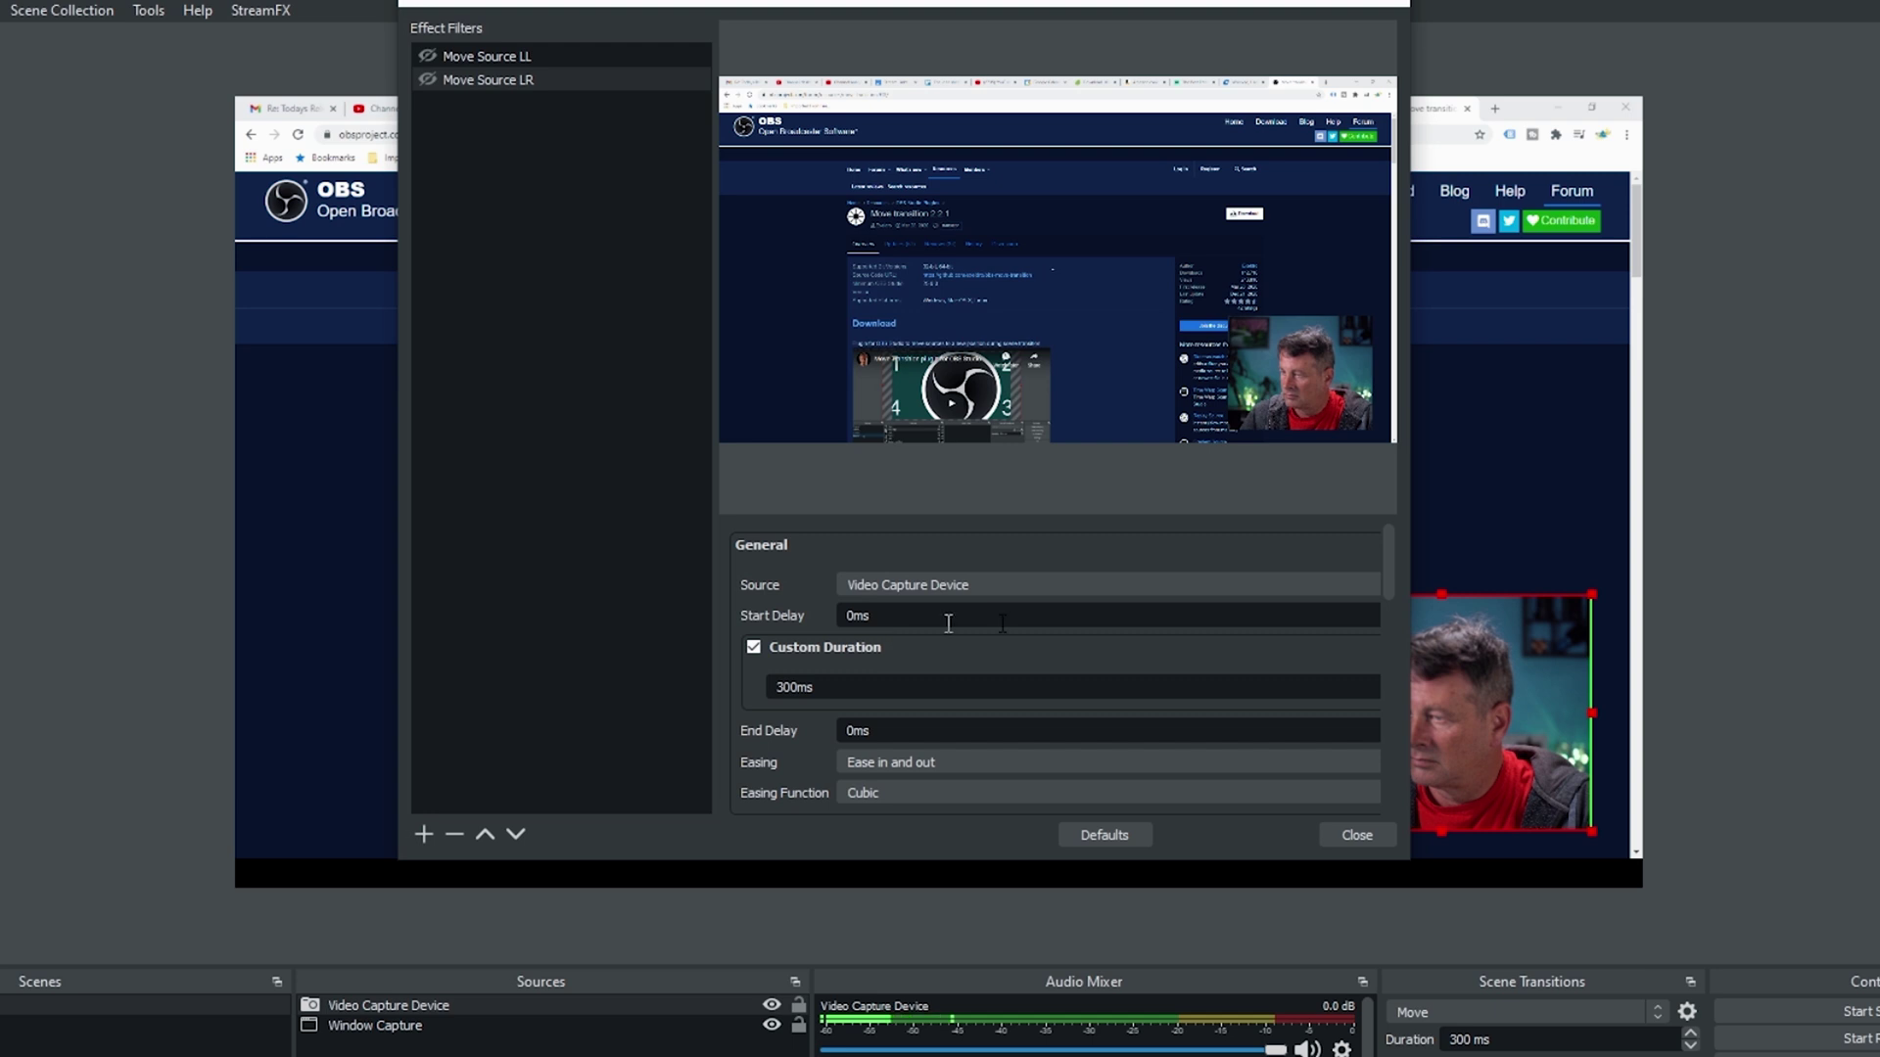
{"action": "left_click_drag", "start_coordinate": [1384, 570], "coordinate": [1385, 643]}
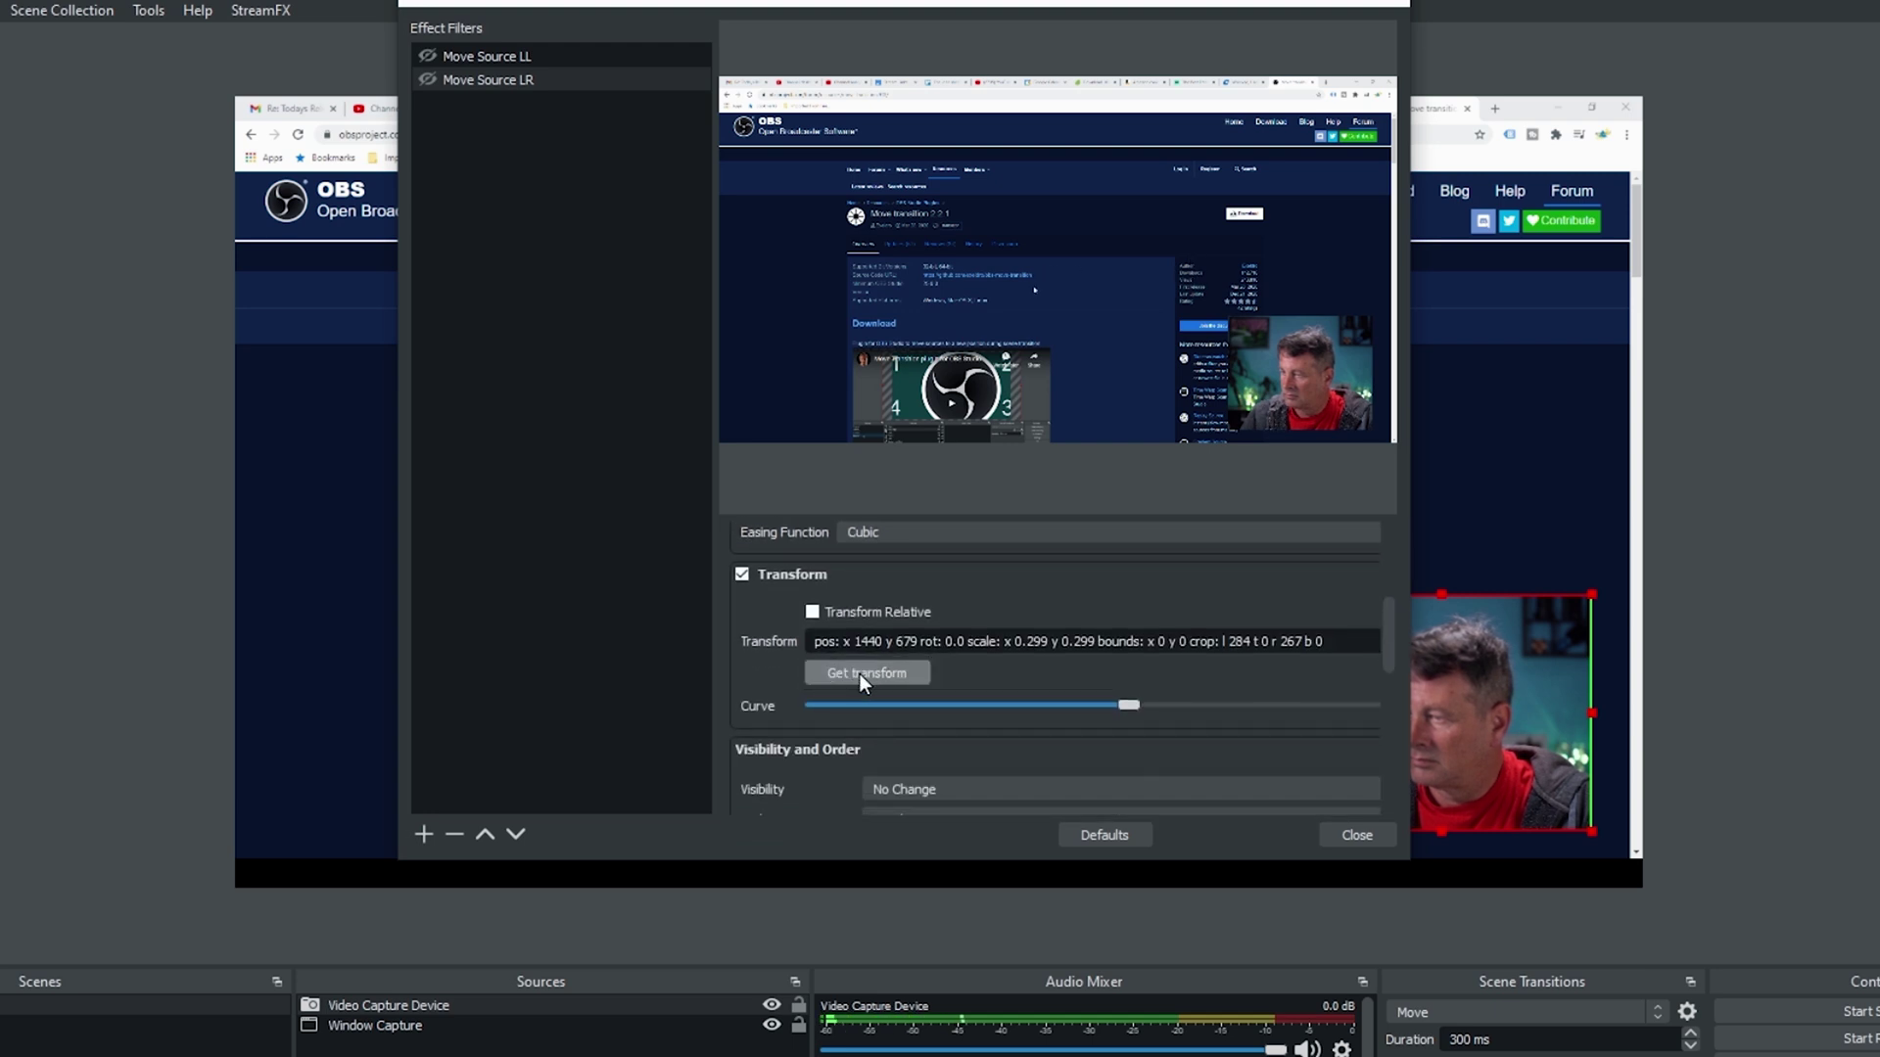
{"action": "left_click_drag", "start_coordinate": [1390, 646], "coordinate": [1379, 790]}
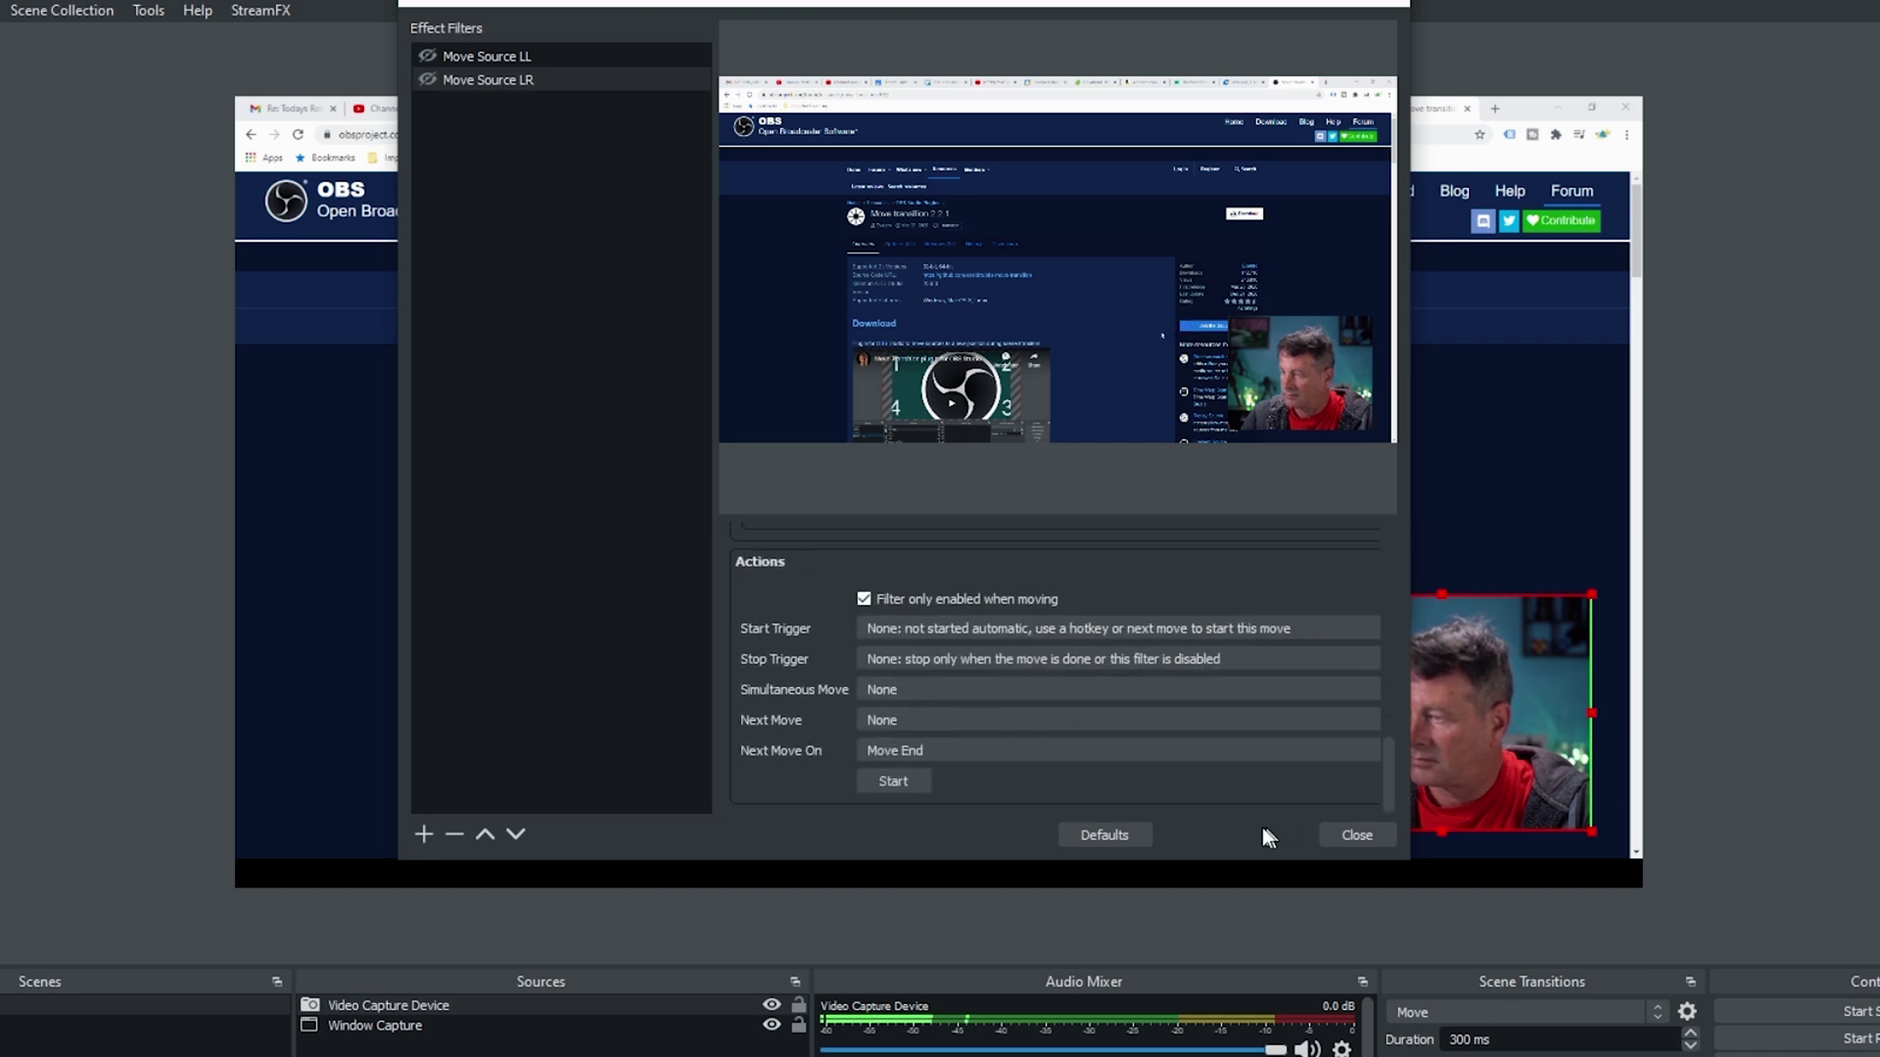
- Add a third Move Source filter named "Move Source UR" to Scene
{"action": "left_click", "coordinate": [424, 835]}
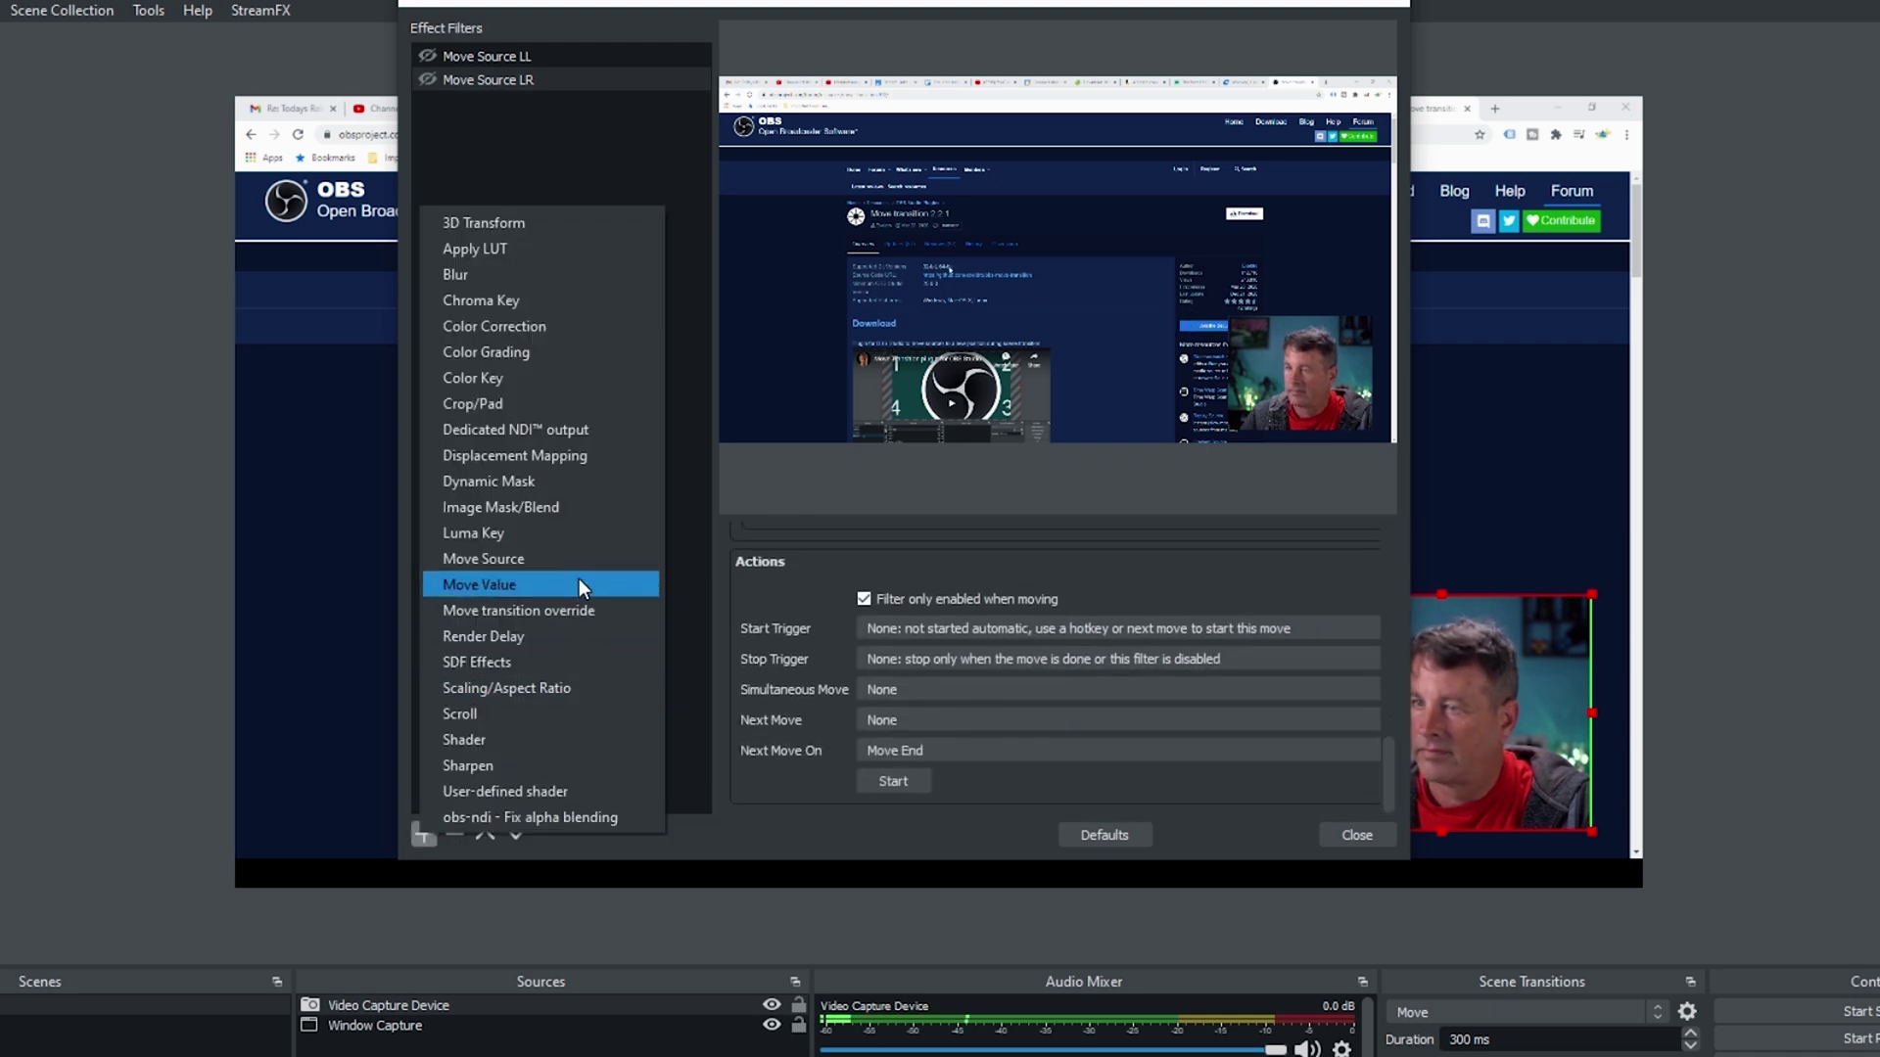
{"action": "left_click", "coordinate": [517, 558]}
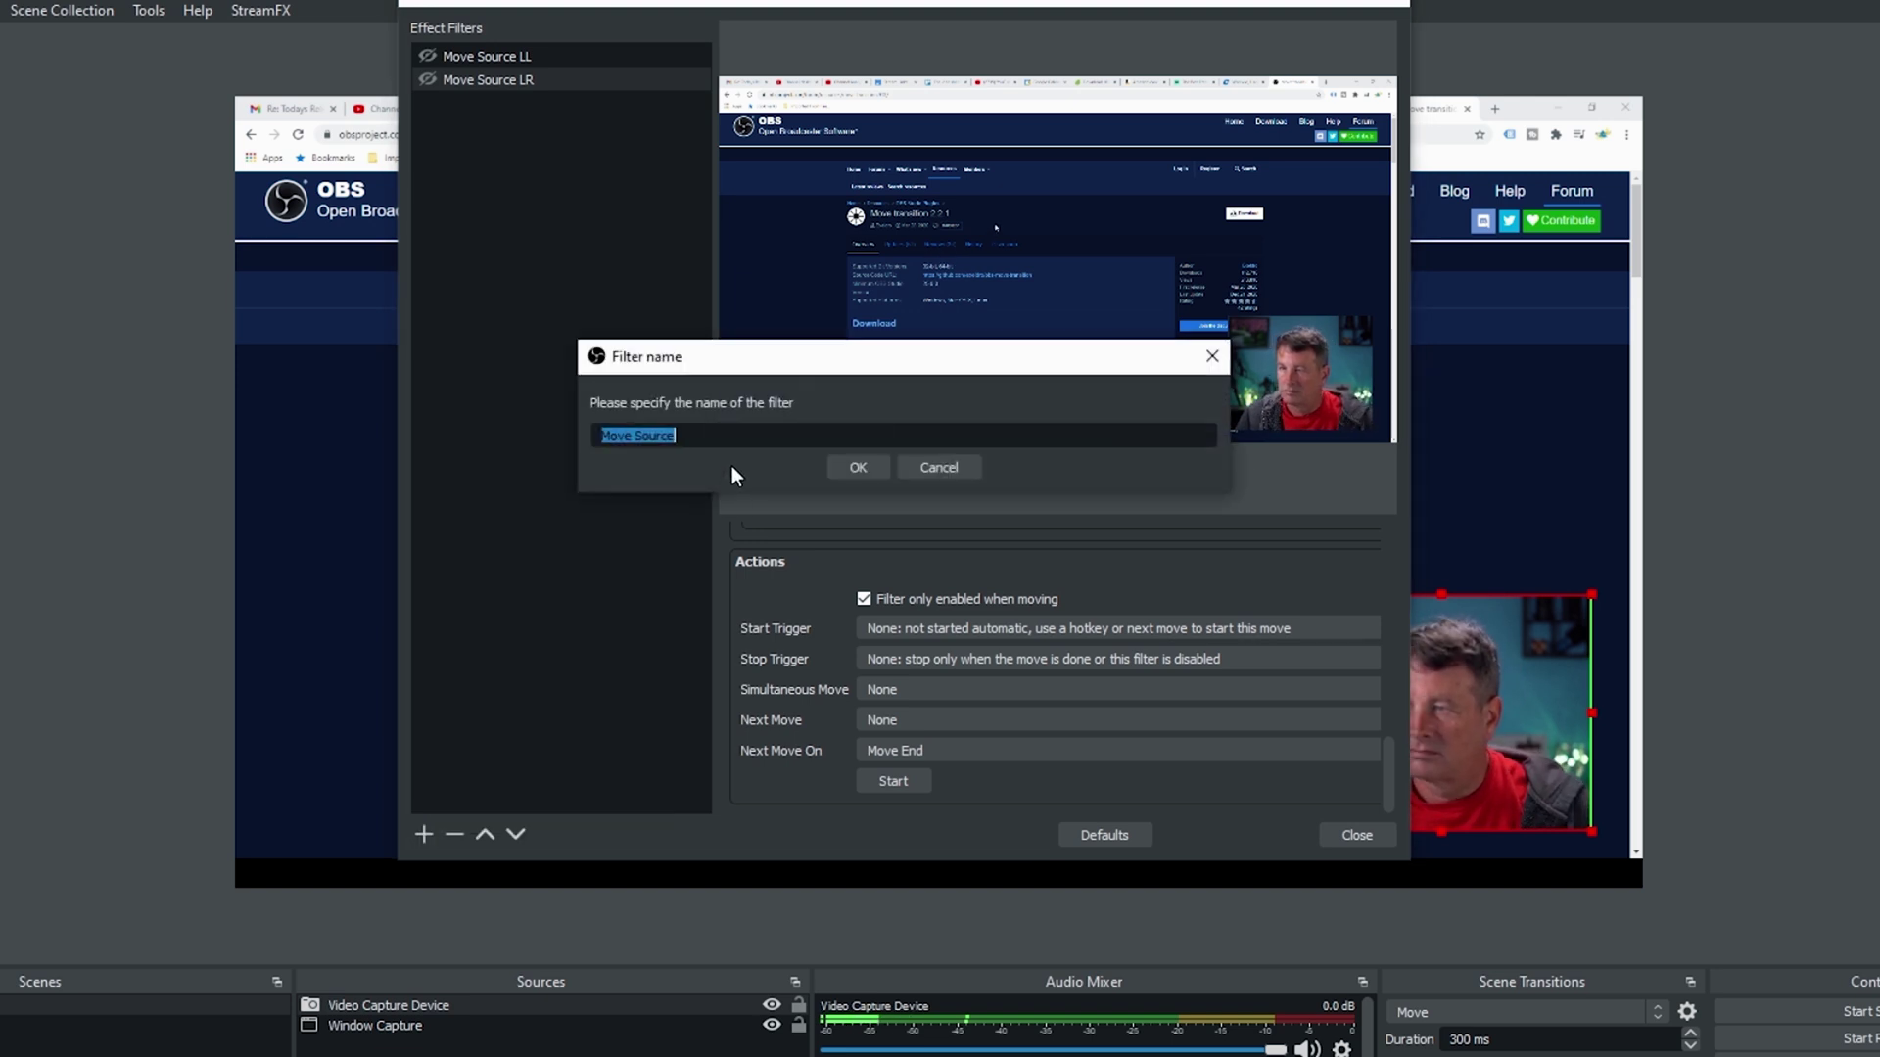
{"action": "left_click", "coordinate": [722, 438]}
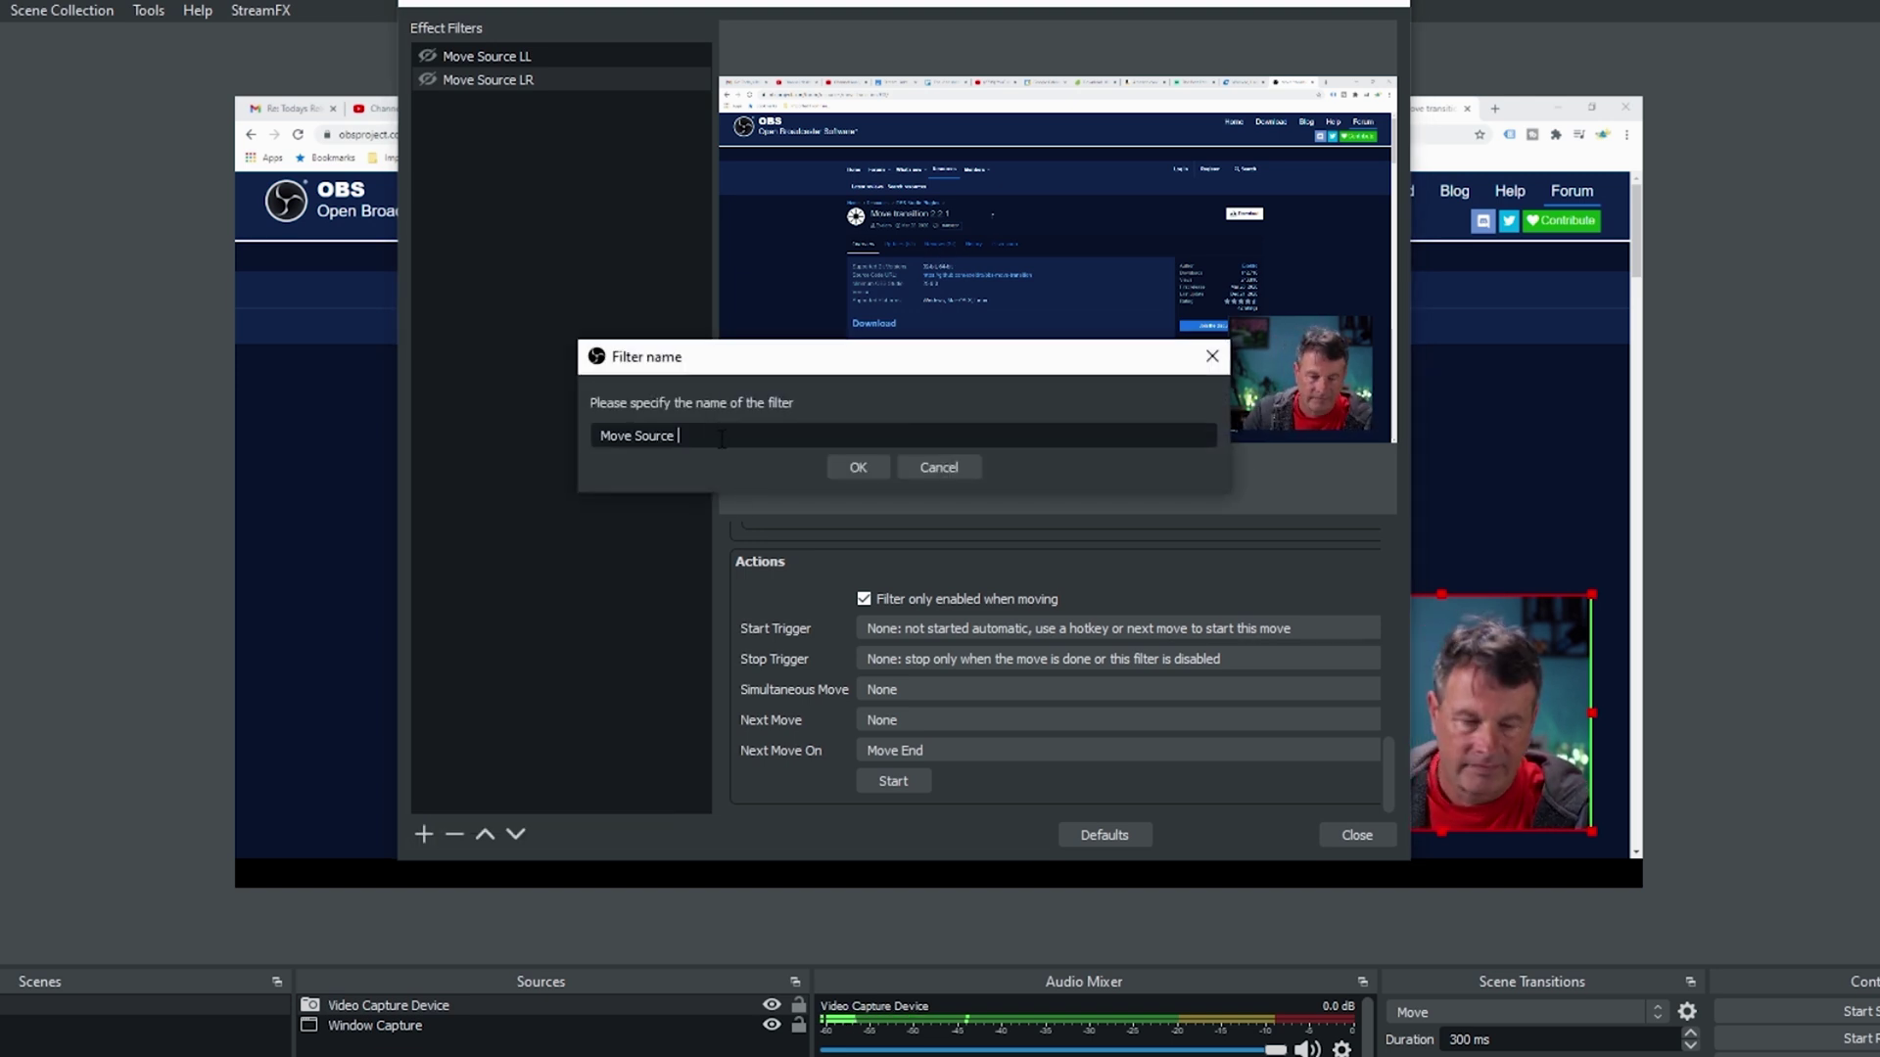
{"action": "type", "text": "UR"}
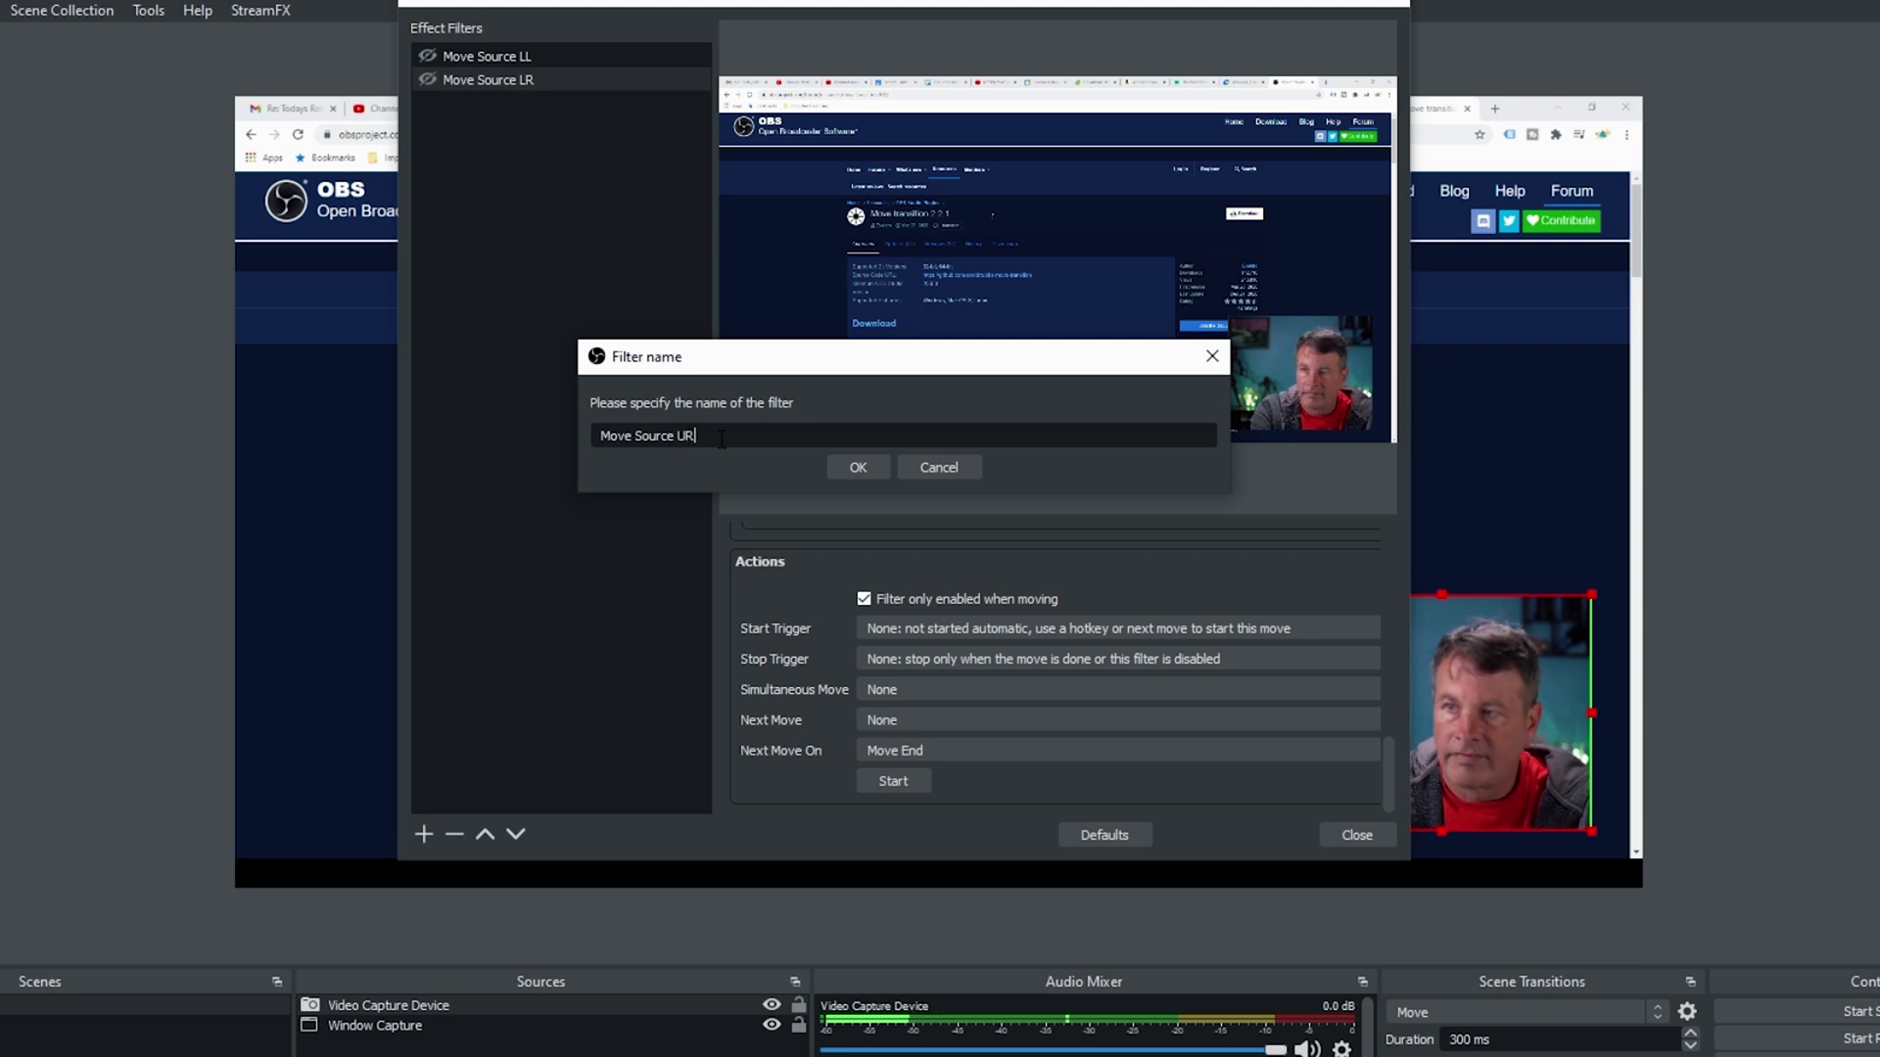
{"action": "left_click", "coordinate": [871, 468]}
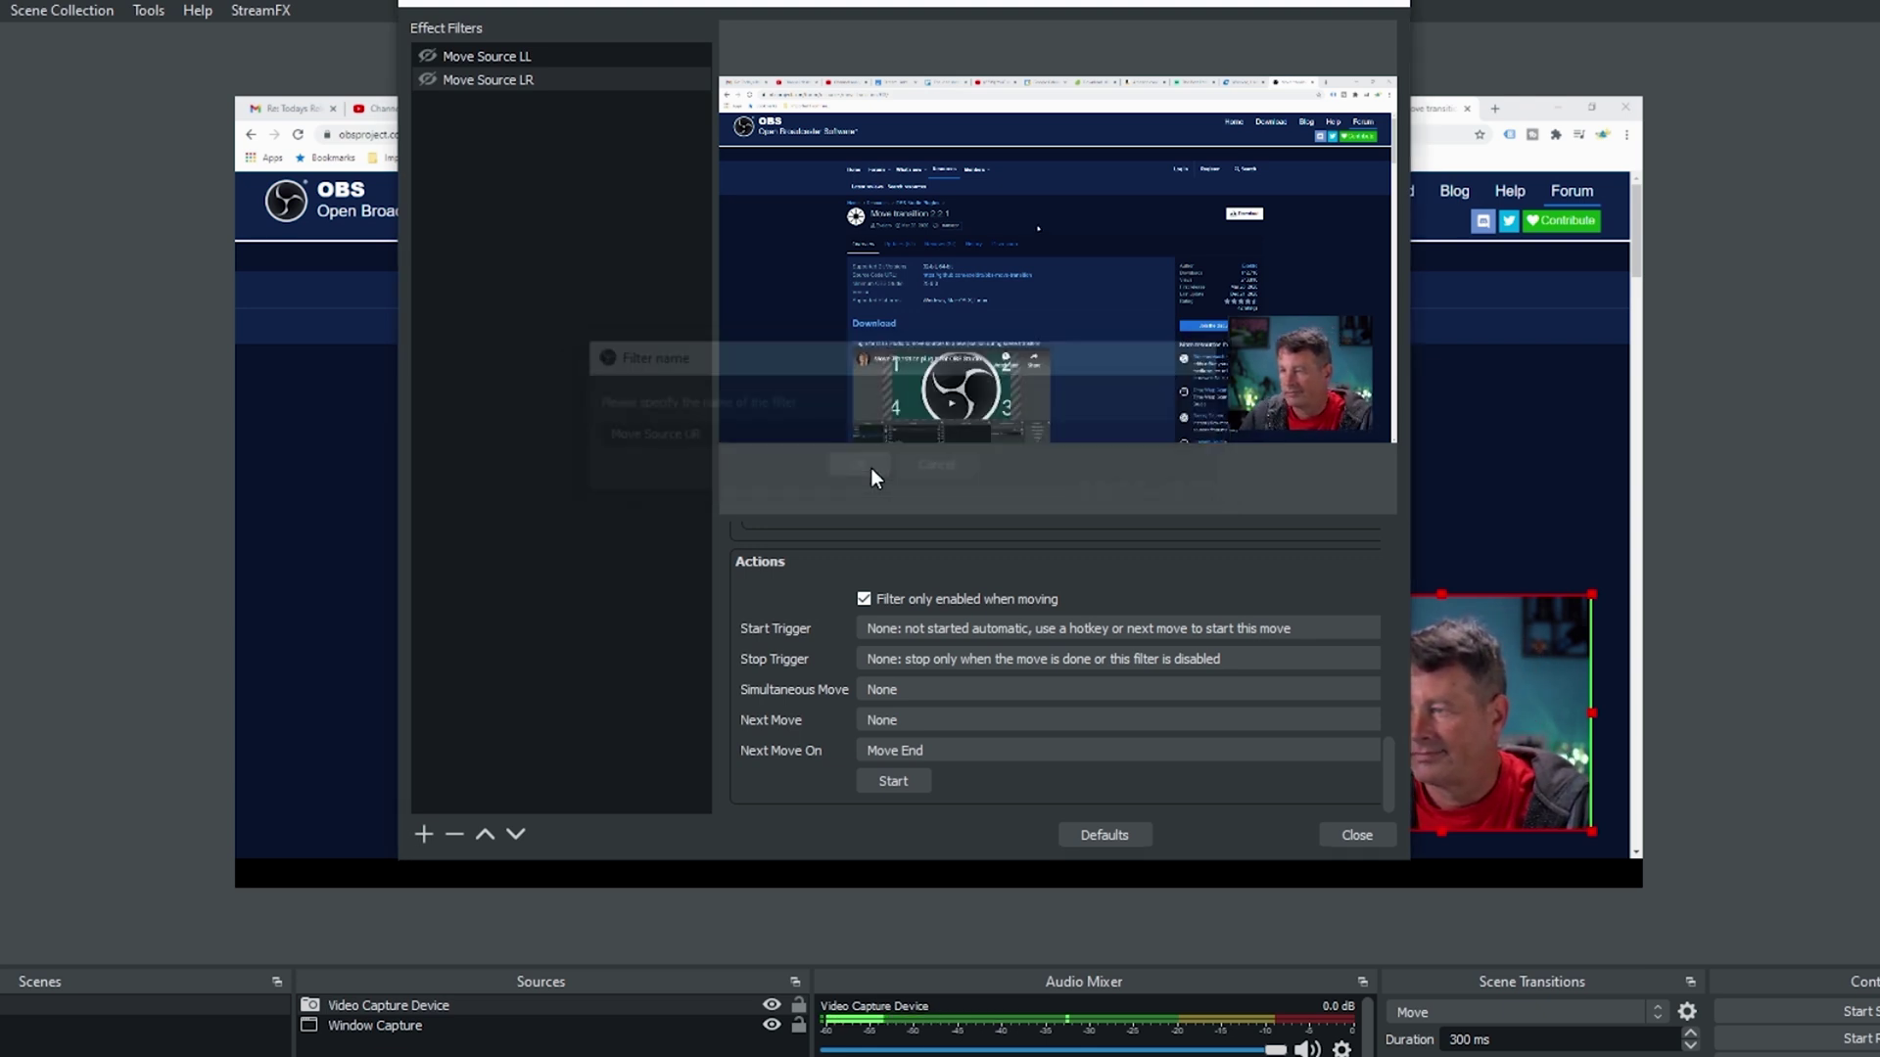
- Place the webcam in the canvas's upper-right corner at about x 1437, y 27, and store Video Capture Device's transform in Move Source UR
{"action": "left_click", "coordinate": [979, 585]}
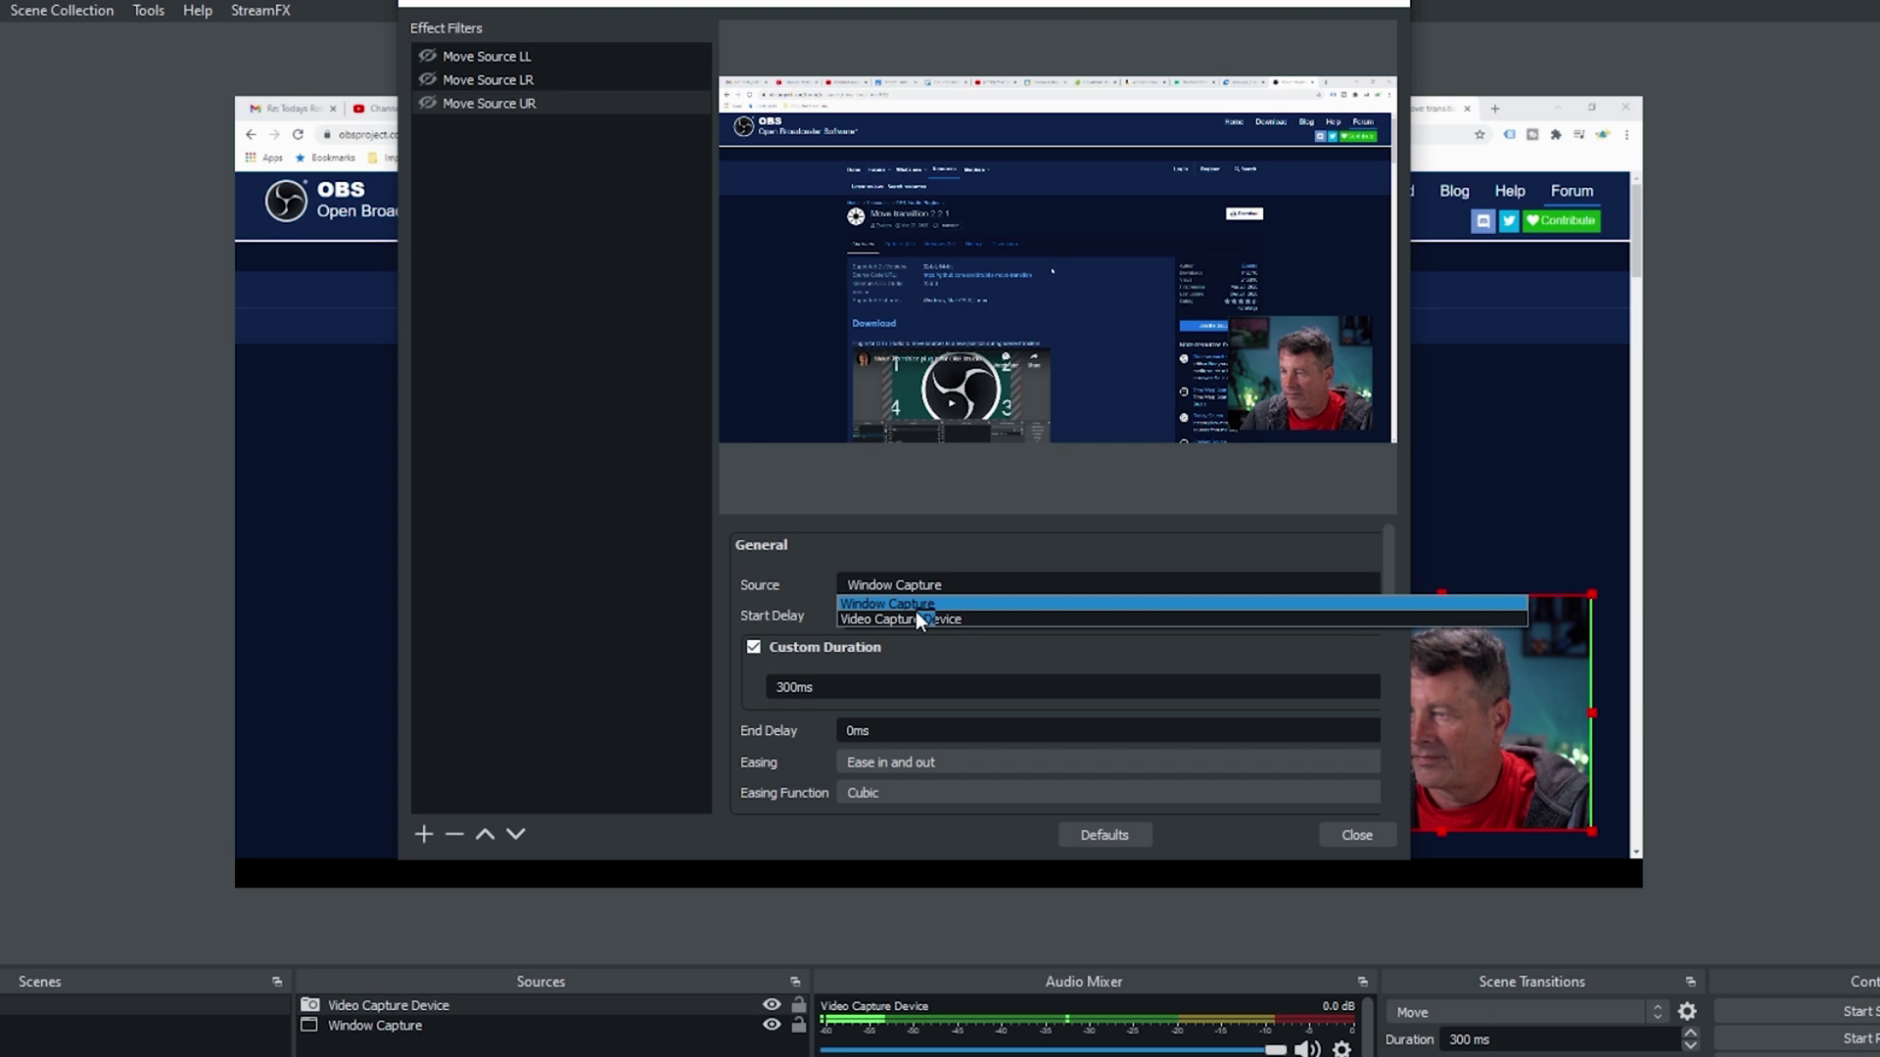
{"action": "left_click", "coordinate": [913, 618]}
{"action": "left_click_drag", "start_coordinate": [1390, 562], "coordinate": [1390, 637]}
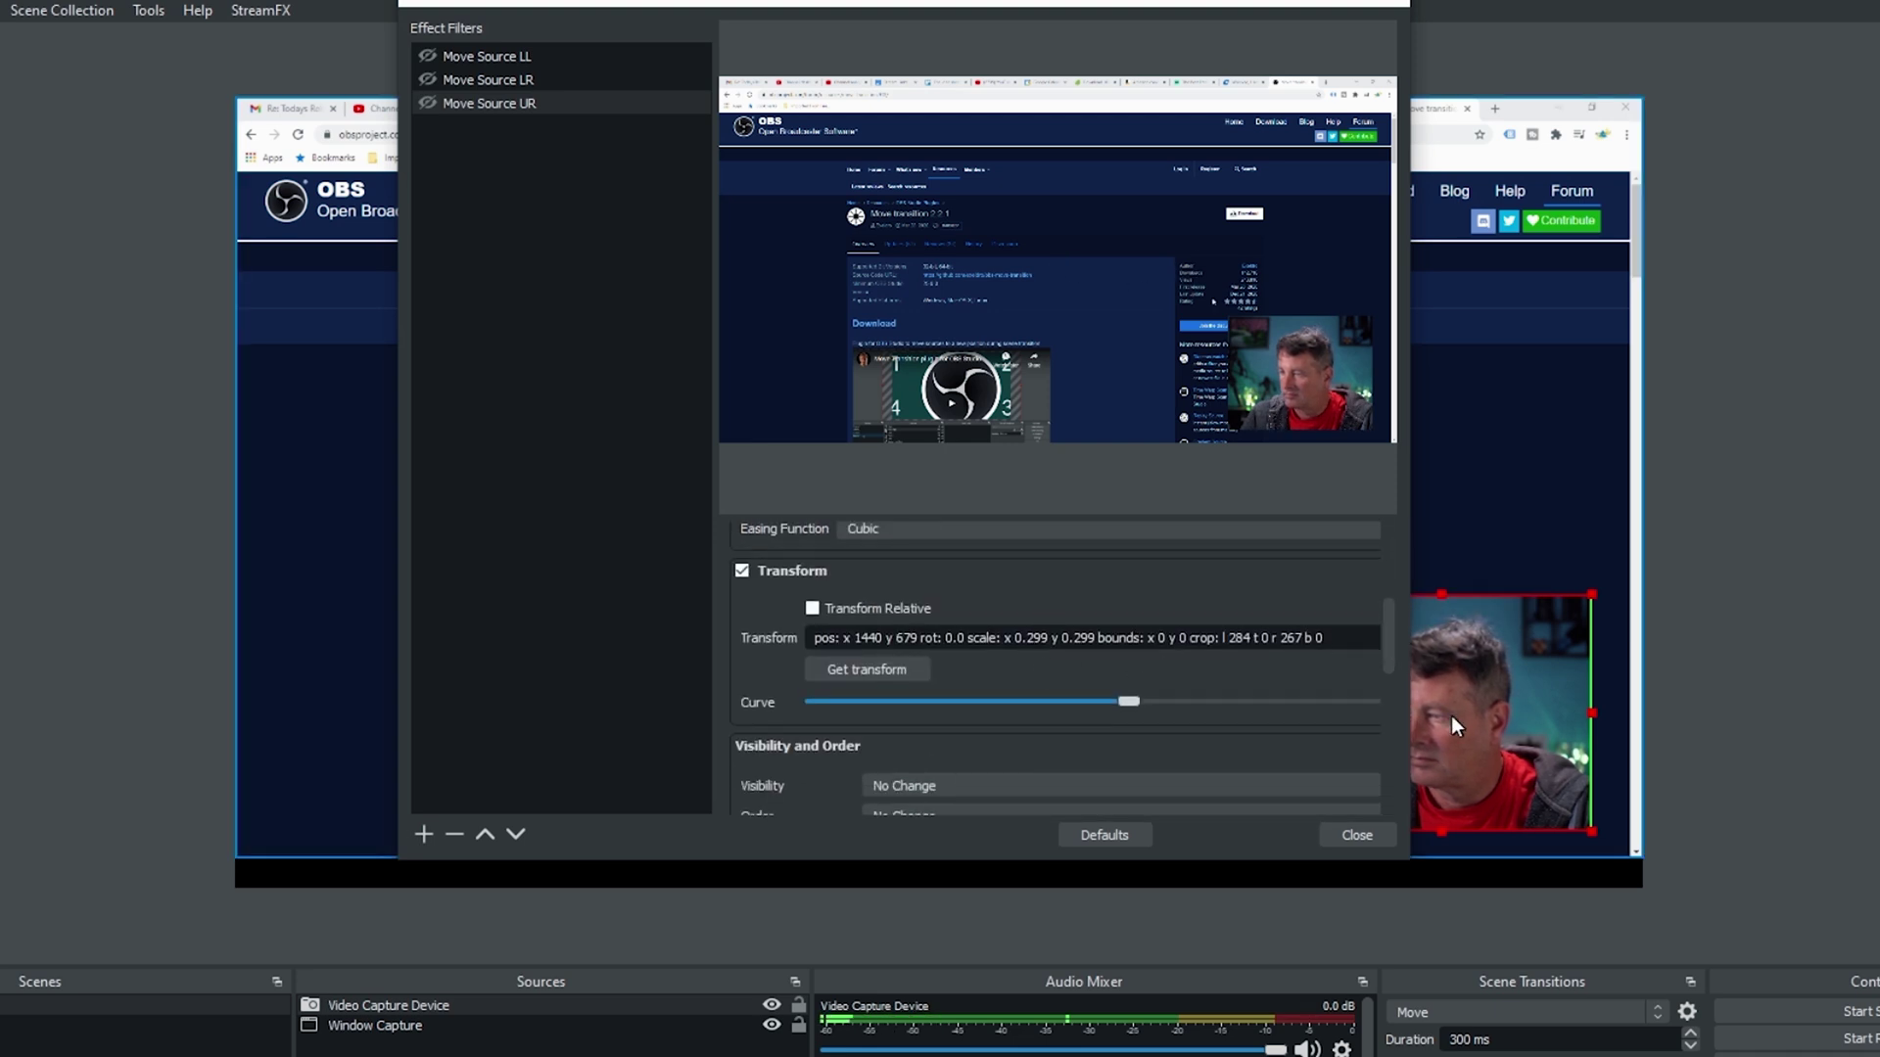
{"action": "left_click_drag", "start_coordinate": [1449, 720], "coordinate": [1447, 240]}
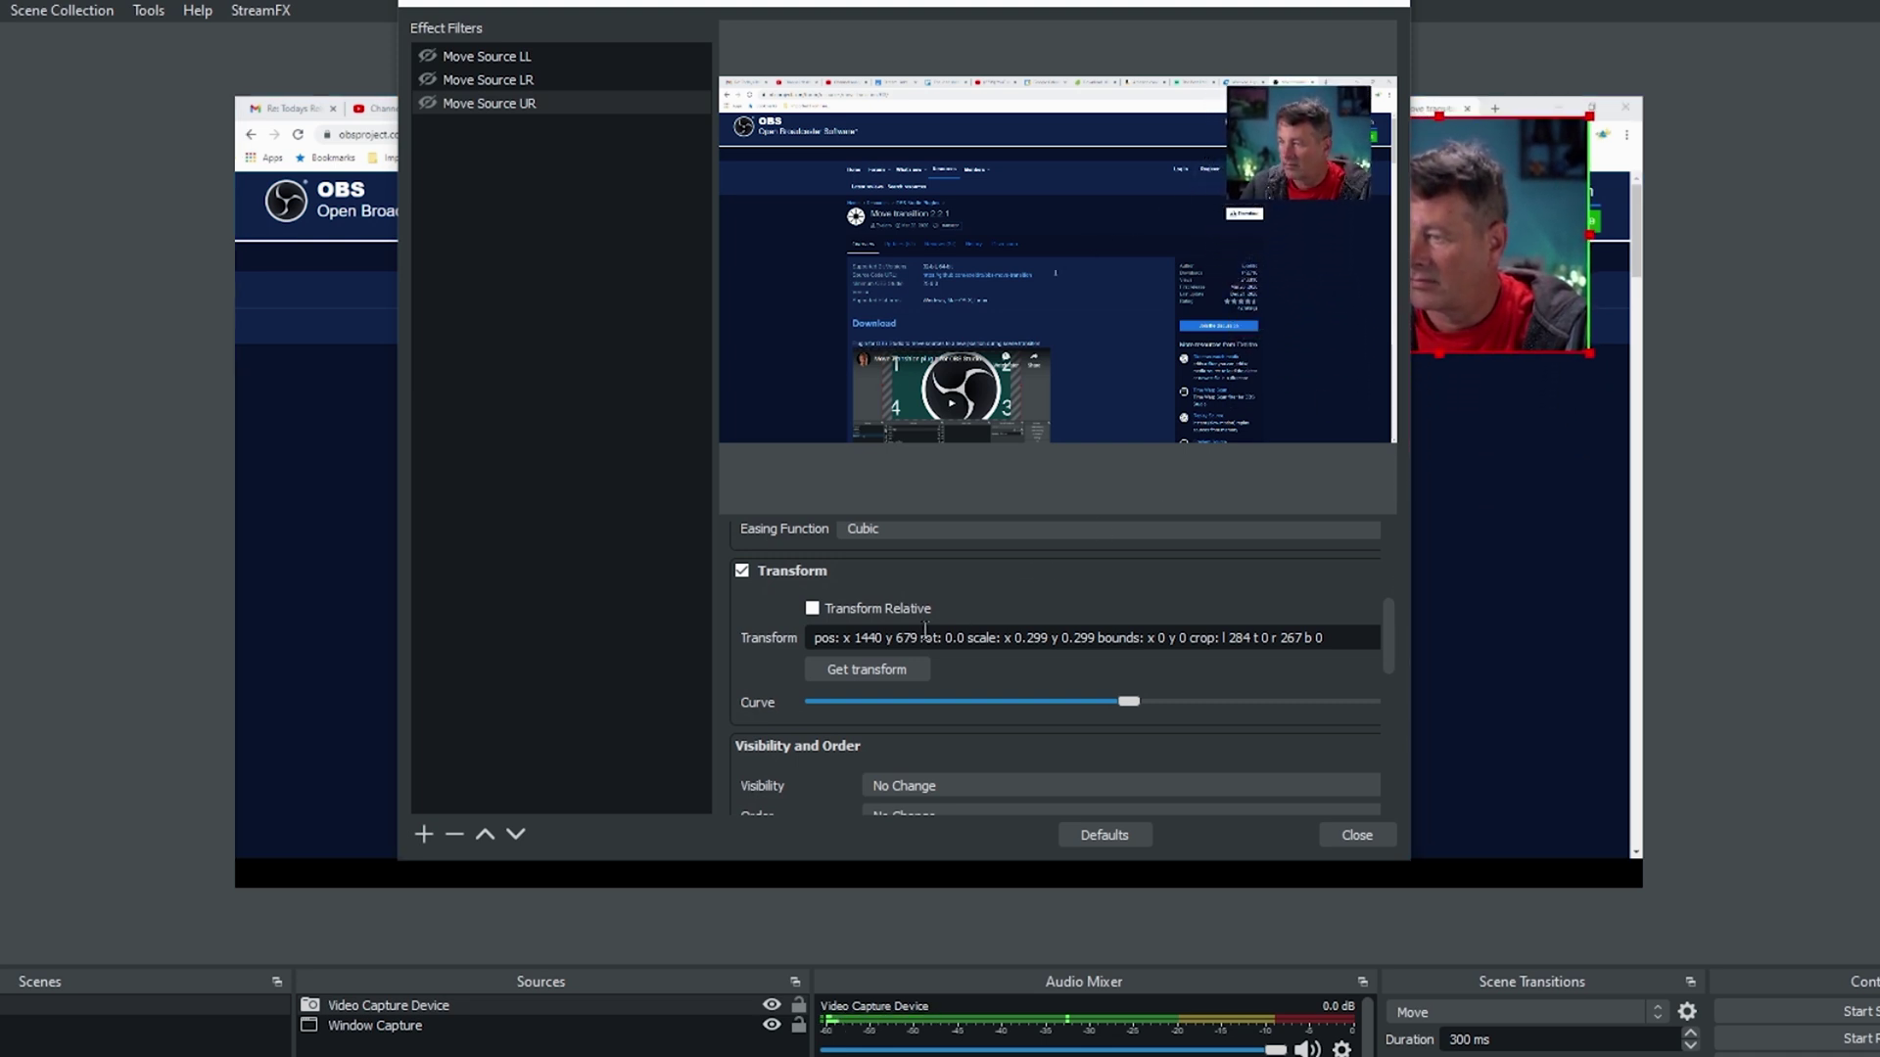
{"action": "left_click", "coordinate": [884, 673]}
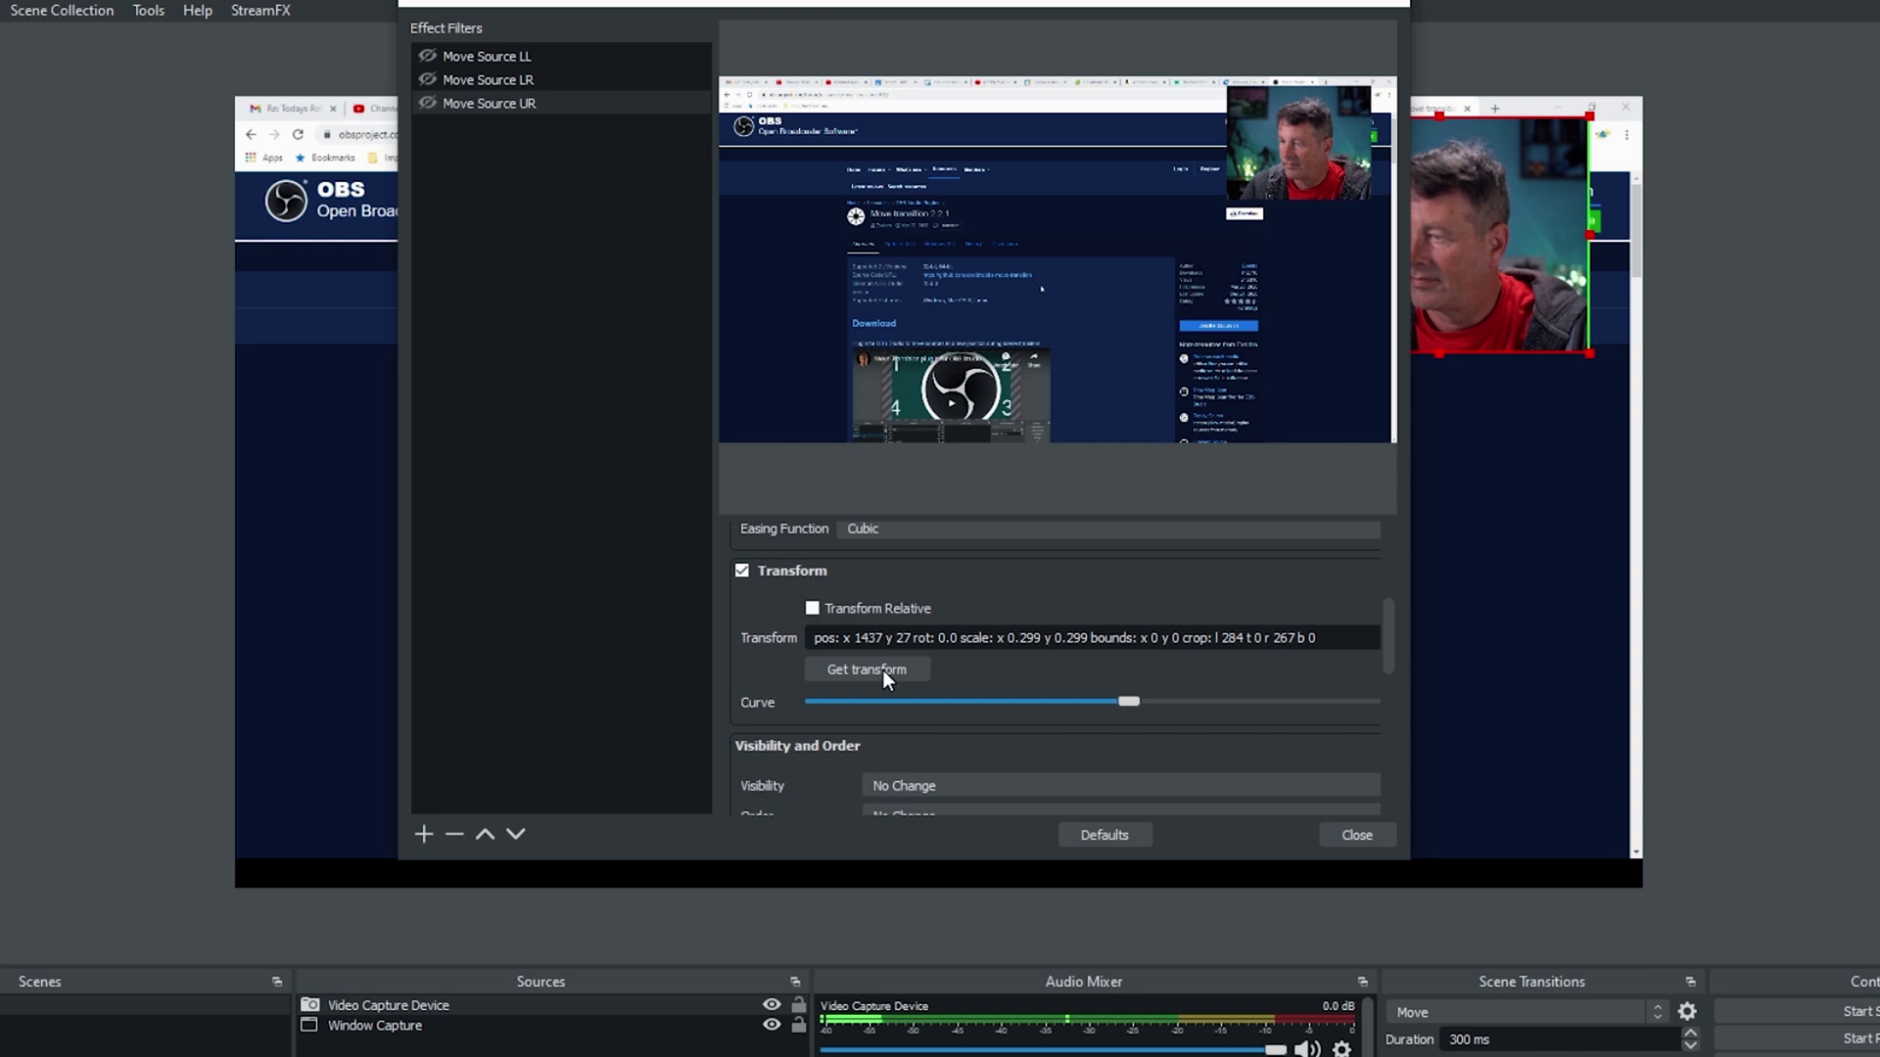
- Add a fourth Move Source filter named "Move Source UL" to Scene
{"action": "left_click", "coordinate": [423, 834]}
{"action": "left_click", "coordinate": [479, 562]}
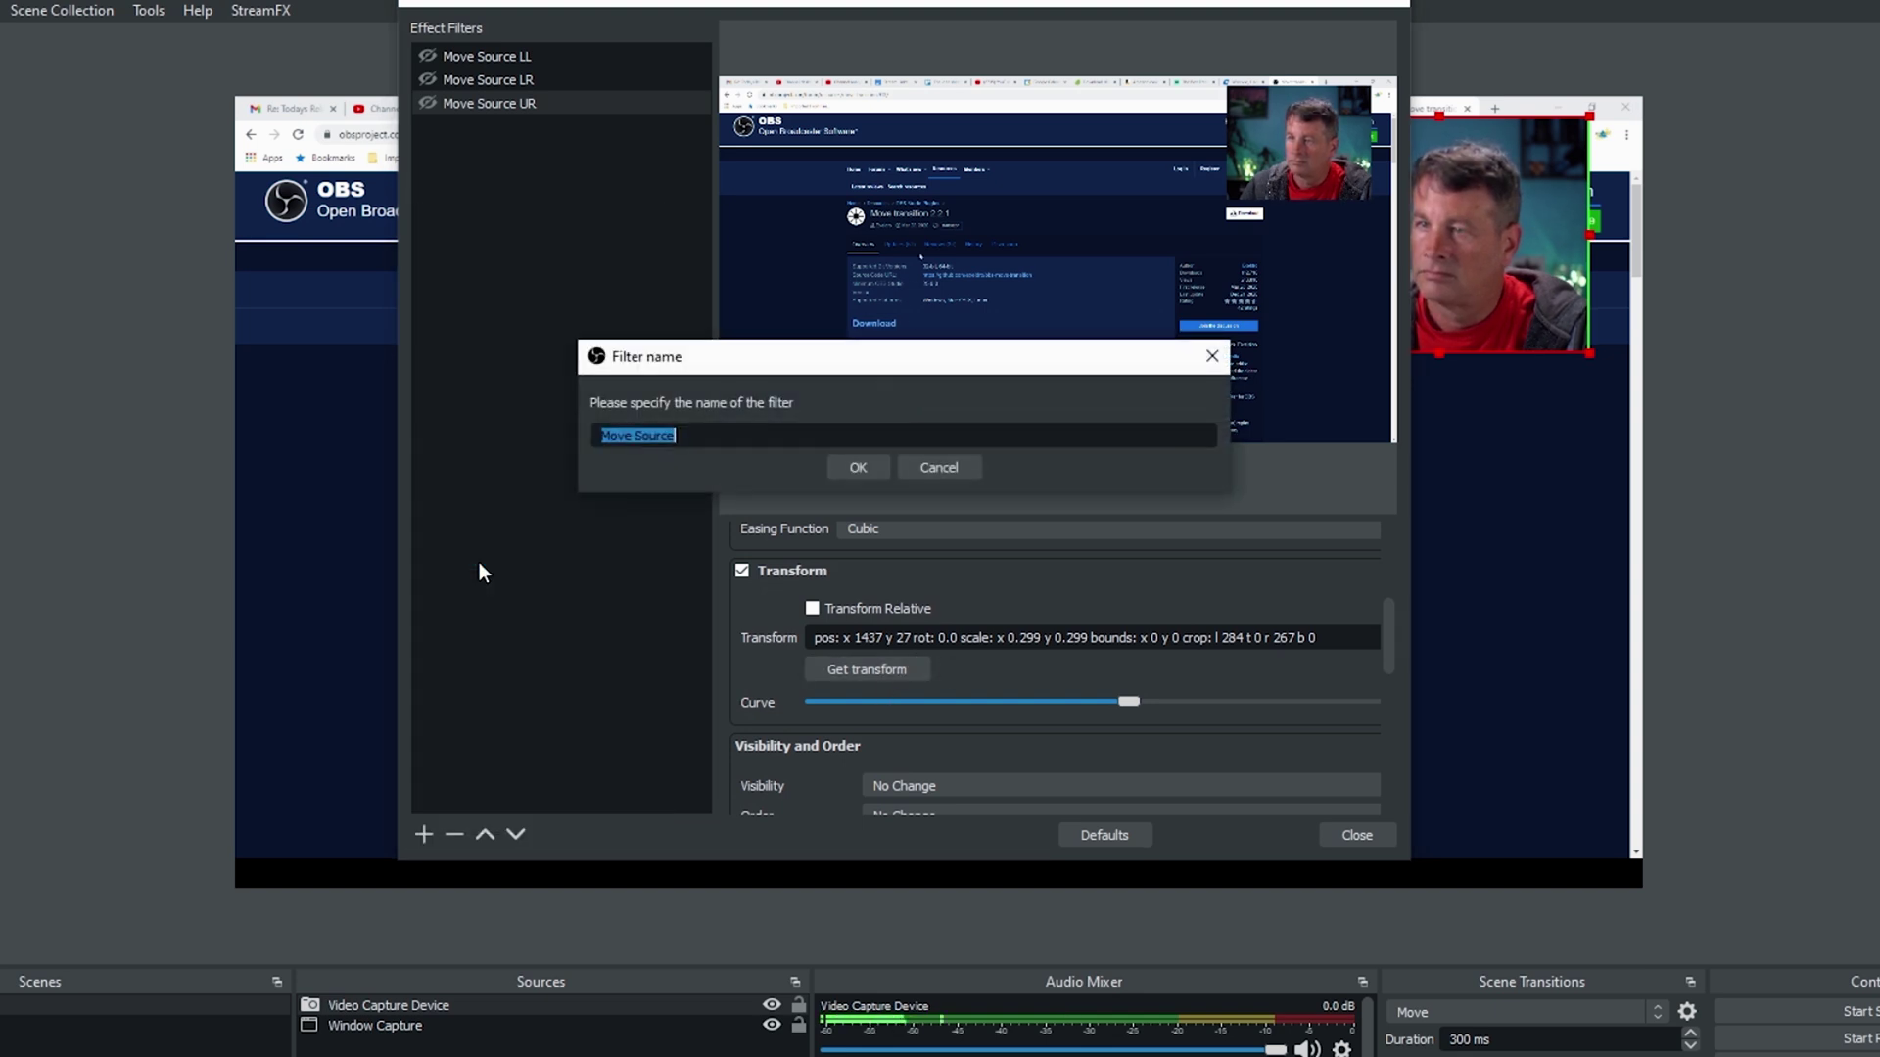
{"action": "left_click", "coordinate": [747, 438]}
{"action": "type", "text": "UL"}
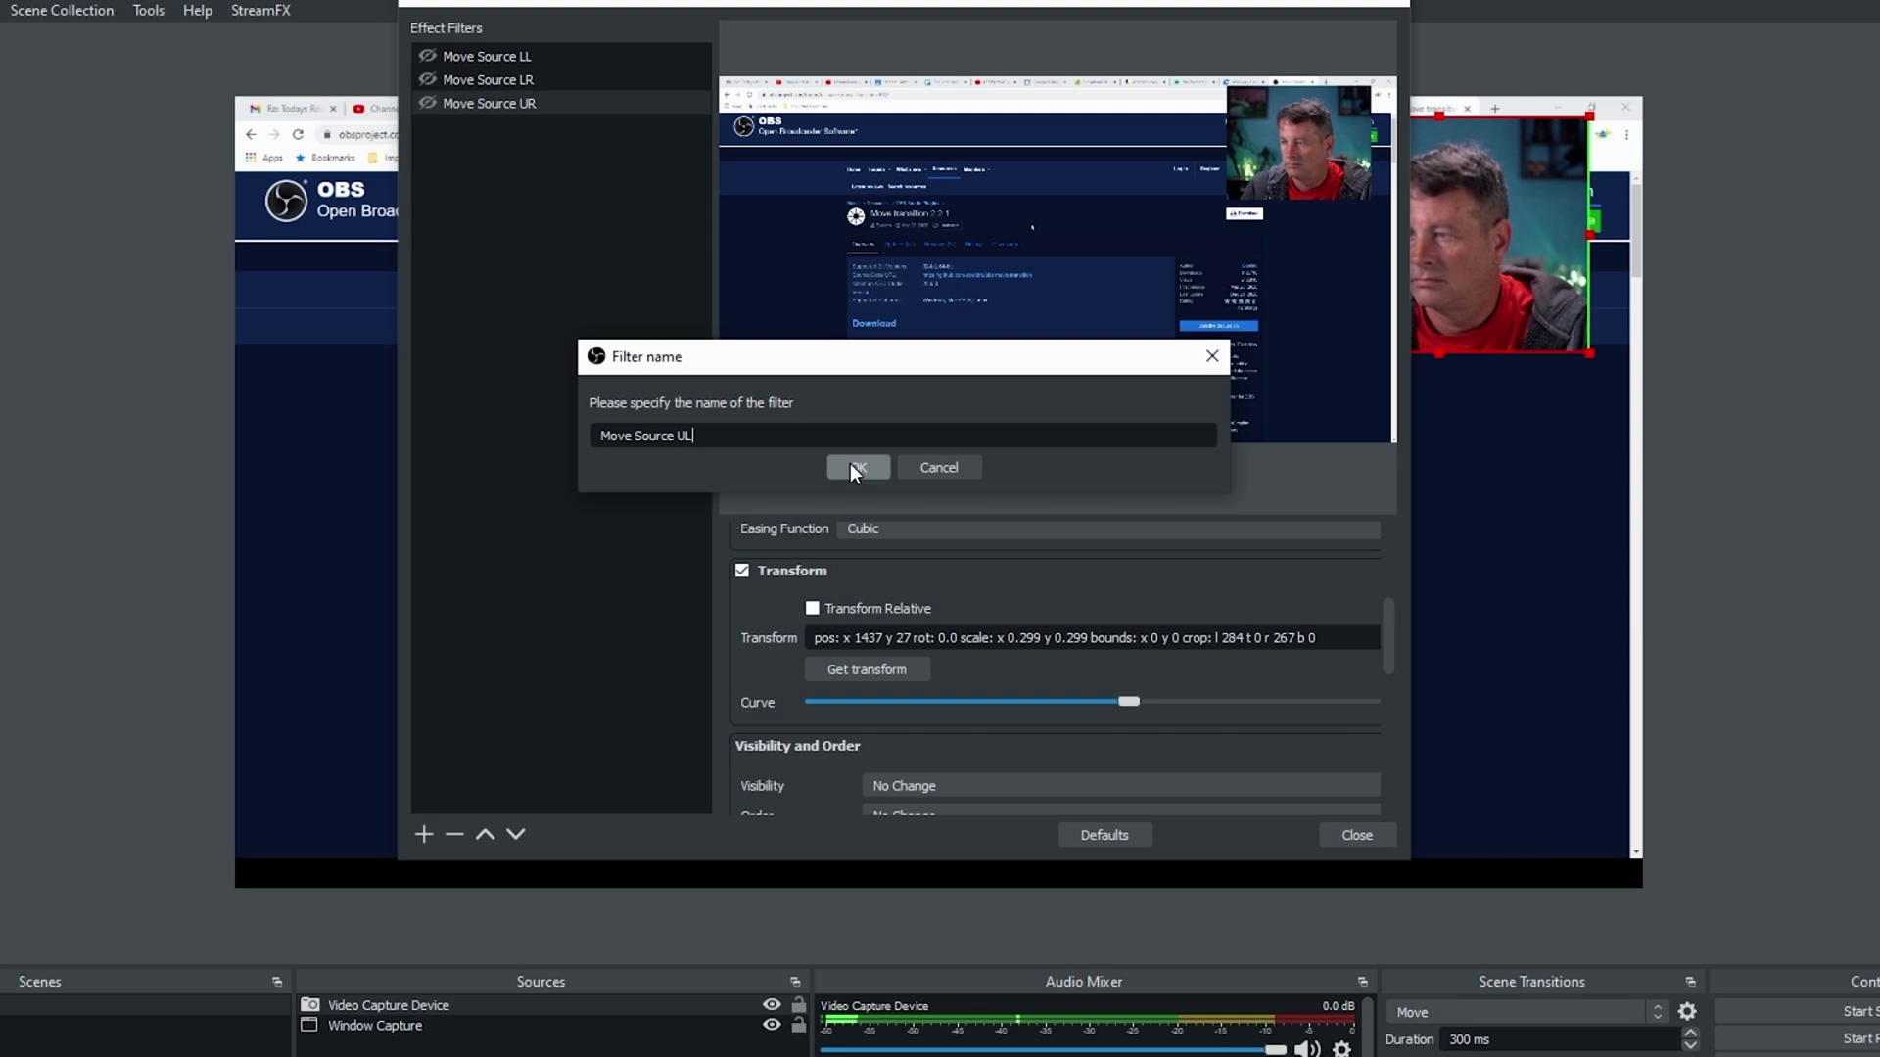
{"action": "left_click", "coordinate": [850, 462]}
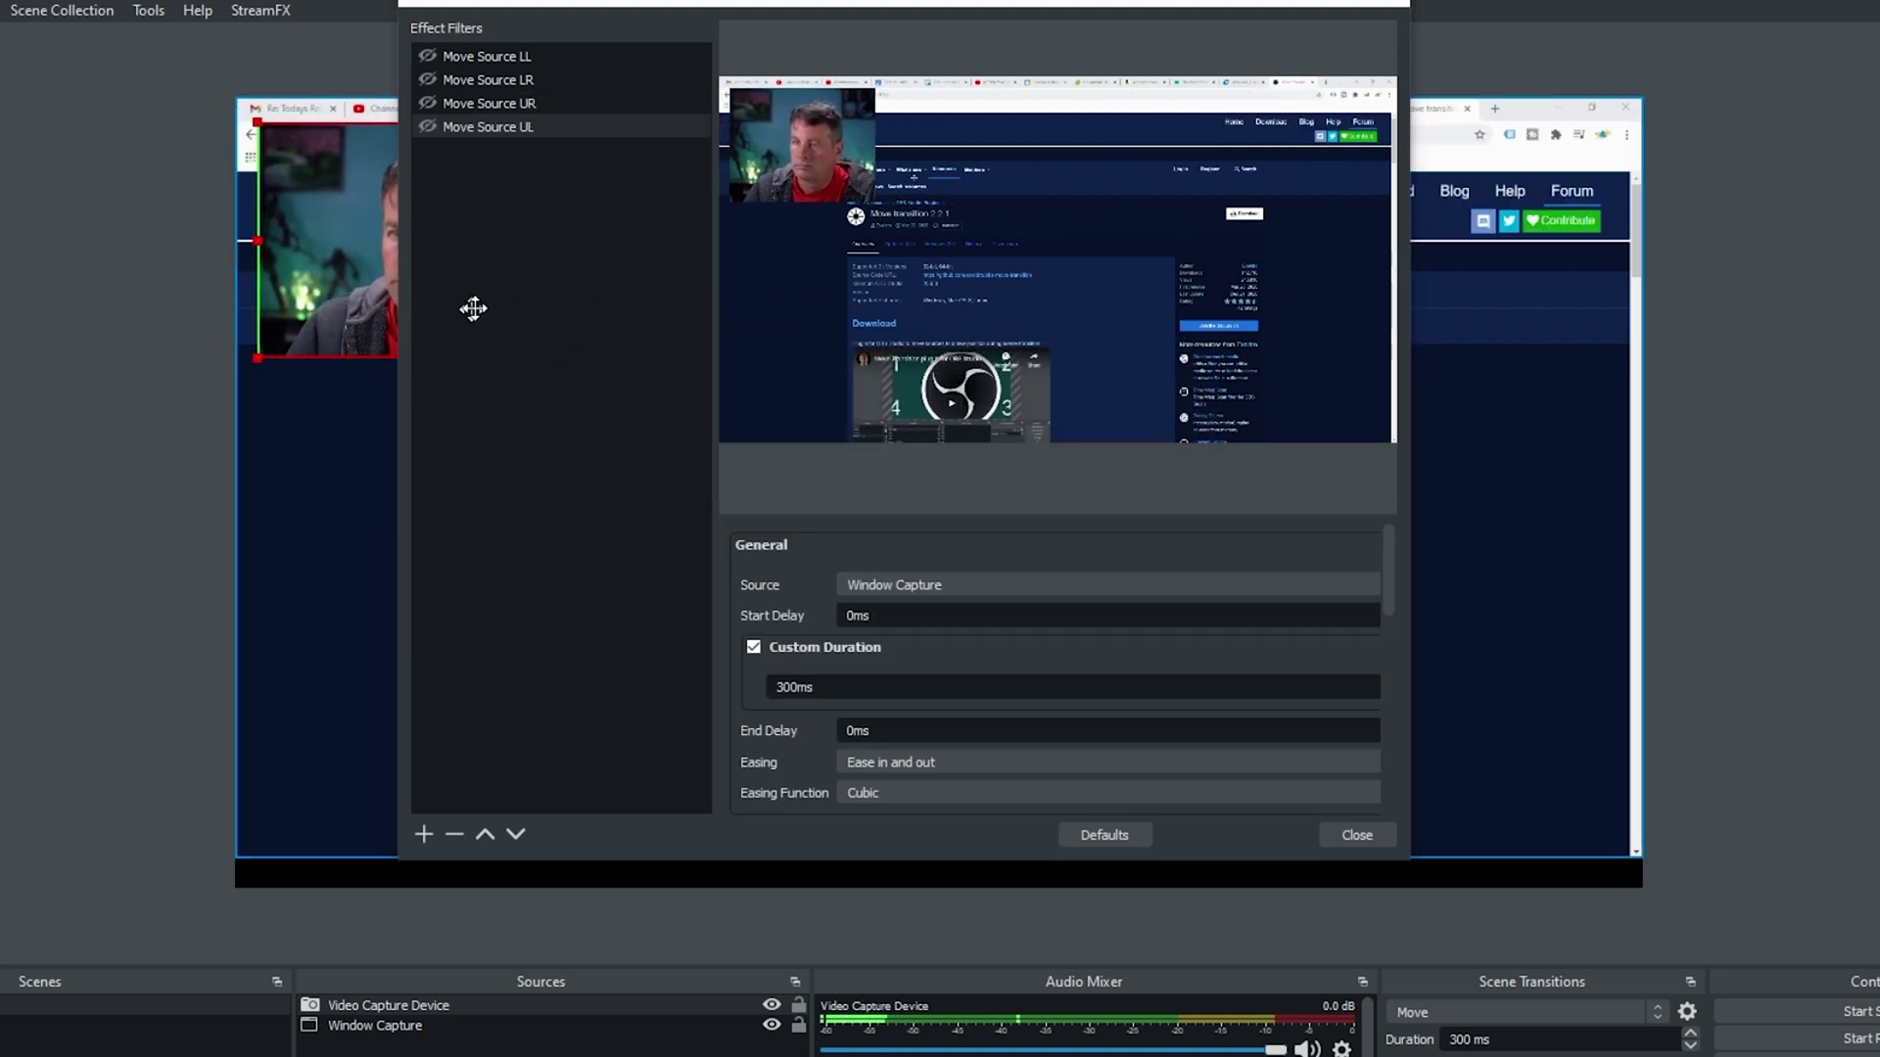
- Place the webcam in the canvas's upper-left corner at about x 100, y 41, and store Video Capture Device's transform in Move Source UL
{"action": "left_click", "coordinate": [1072, 584]}
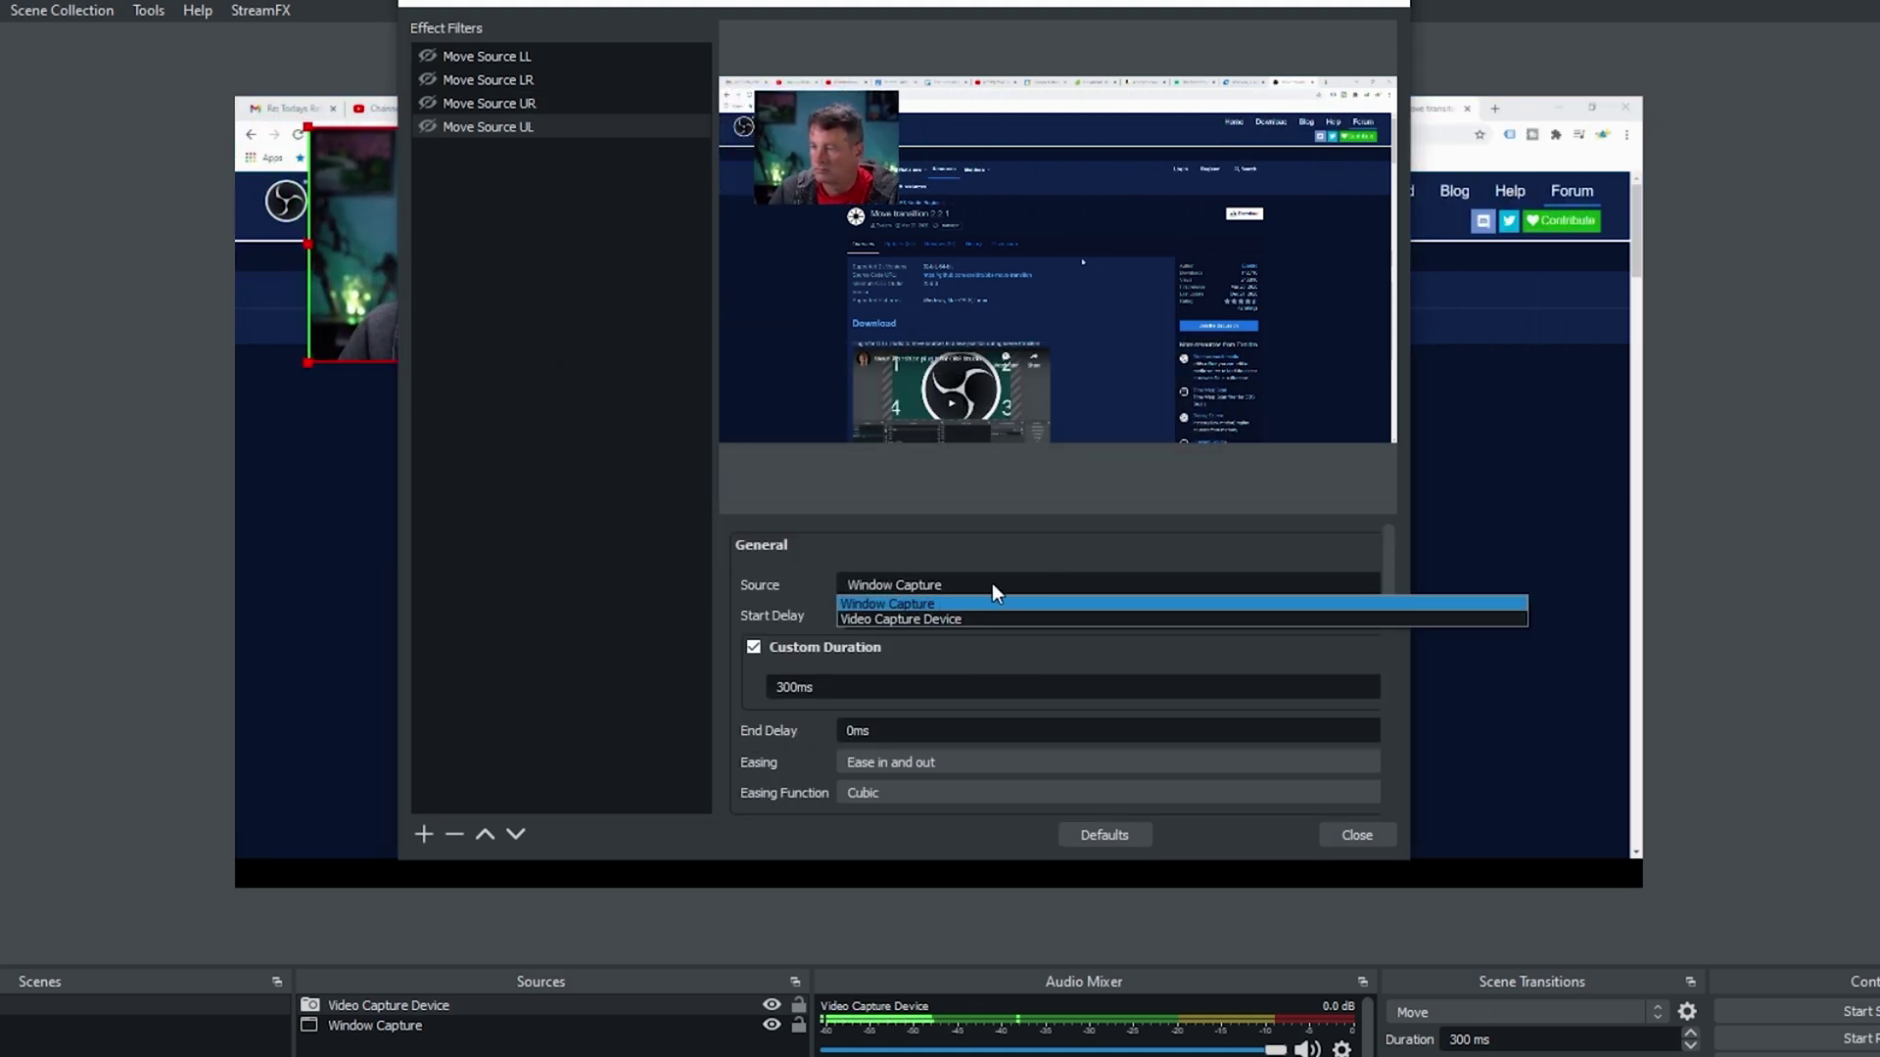
{"action": "left_click", "coordinate": [920, 619]}
{"action": "left_click_drag", "start_coordinate": [1388, 566], "coordinate": [1388, 629]}
{"action": "left_click", "coordinate": [822, 705]}
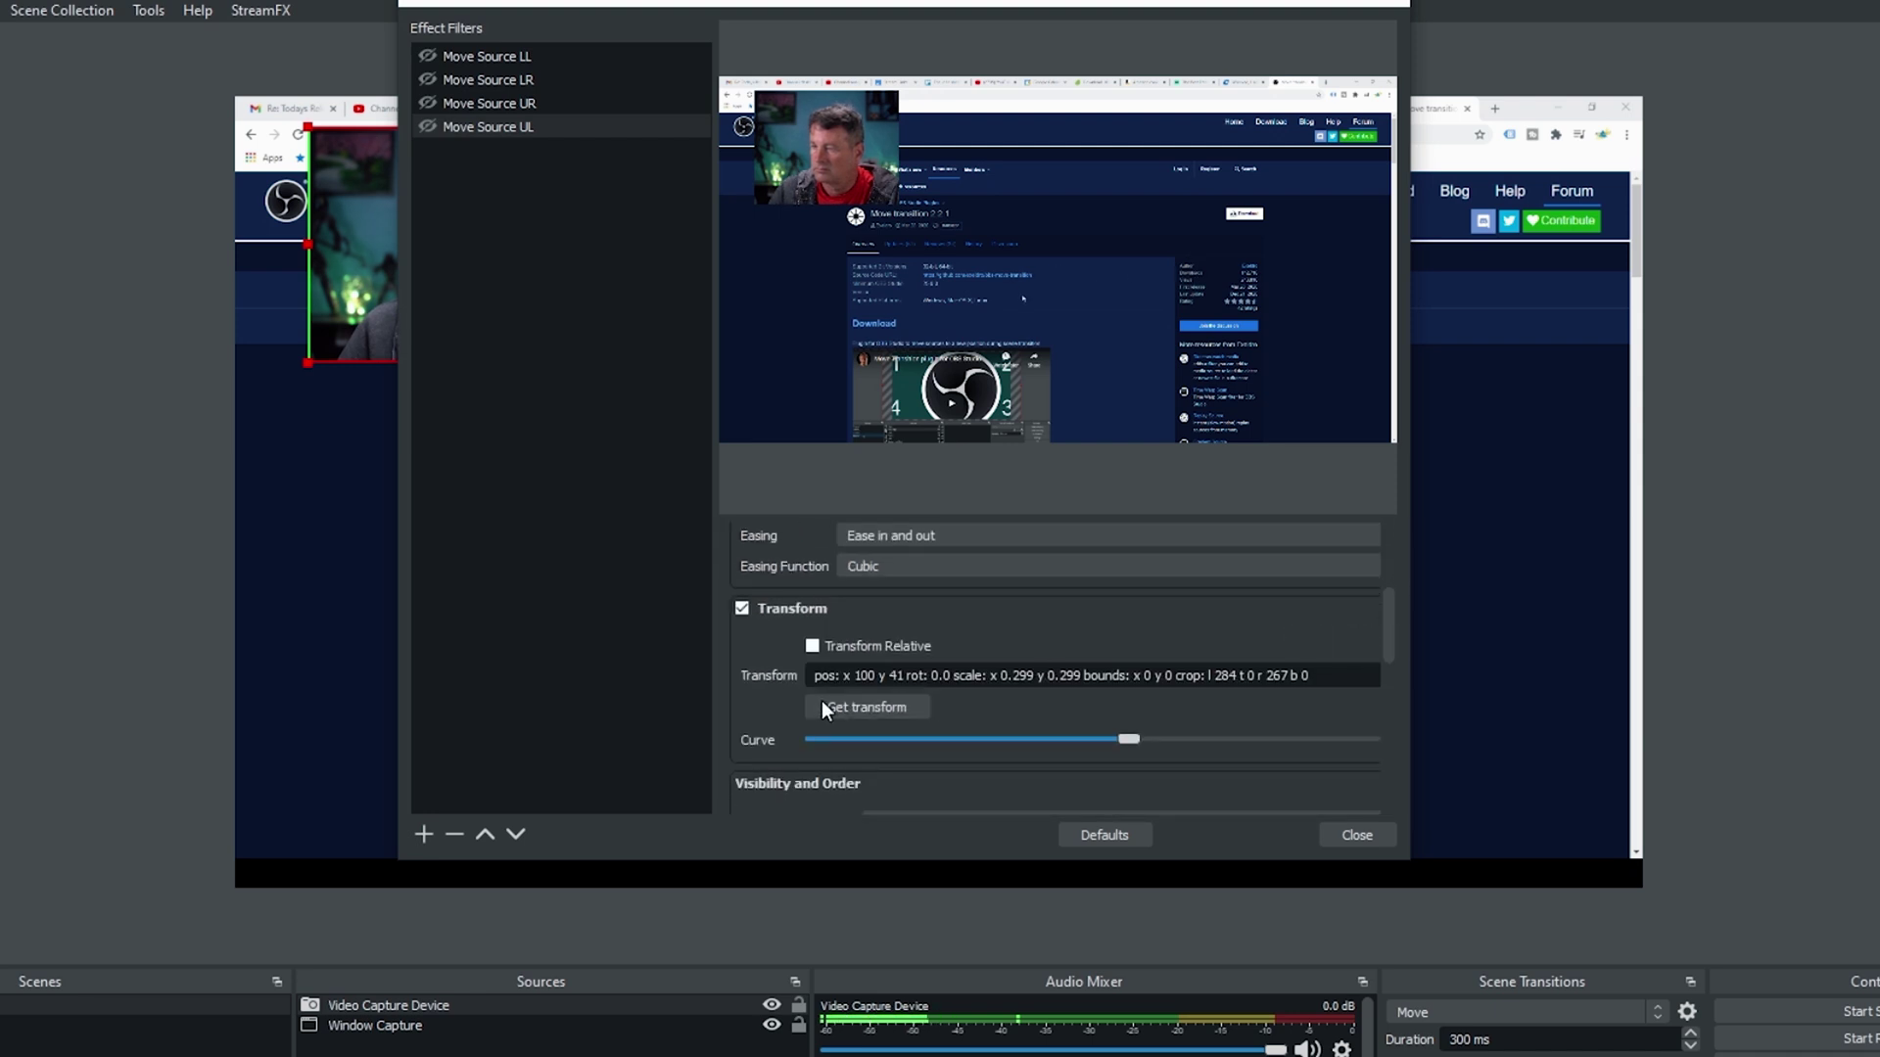
{"action": "left_click", "coordinate": [873, 707]}
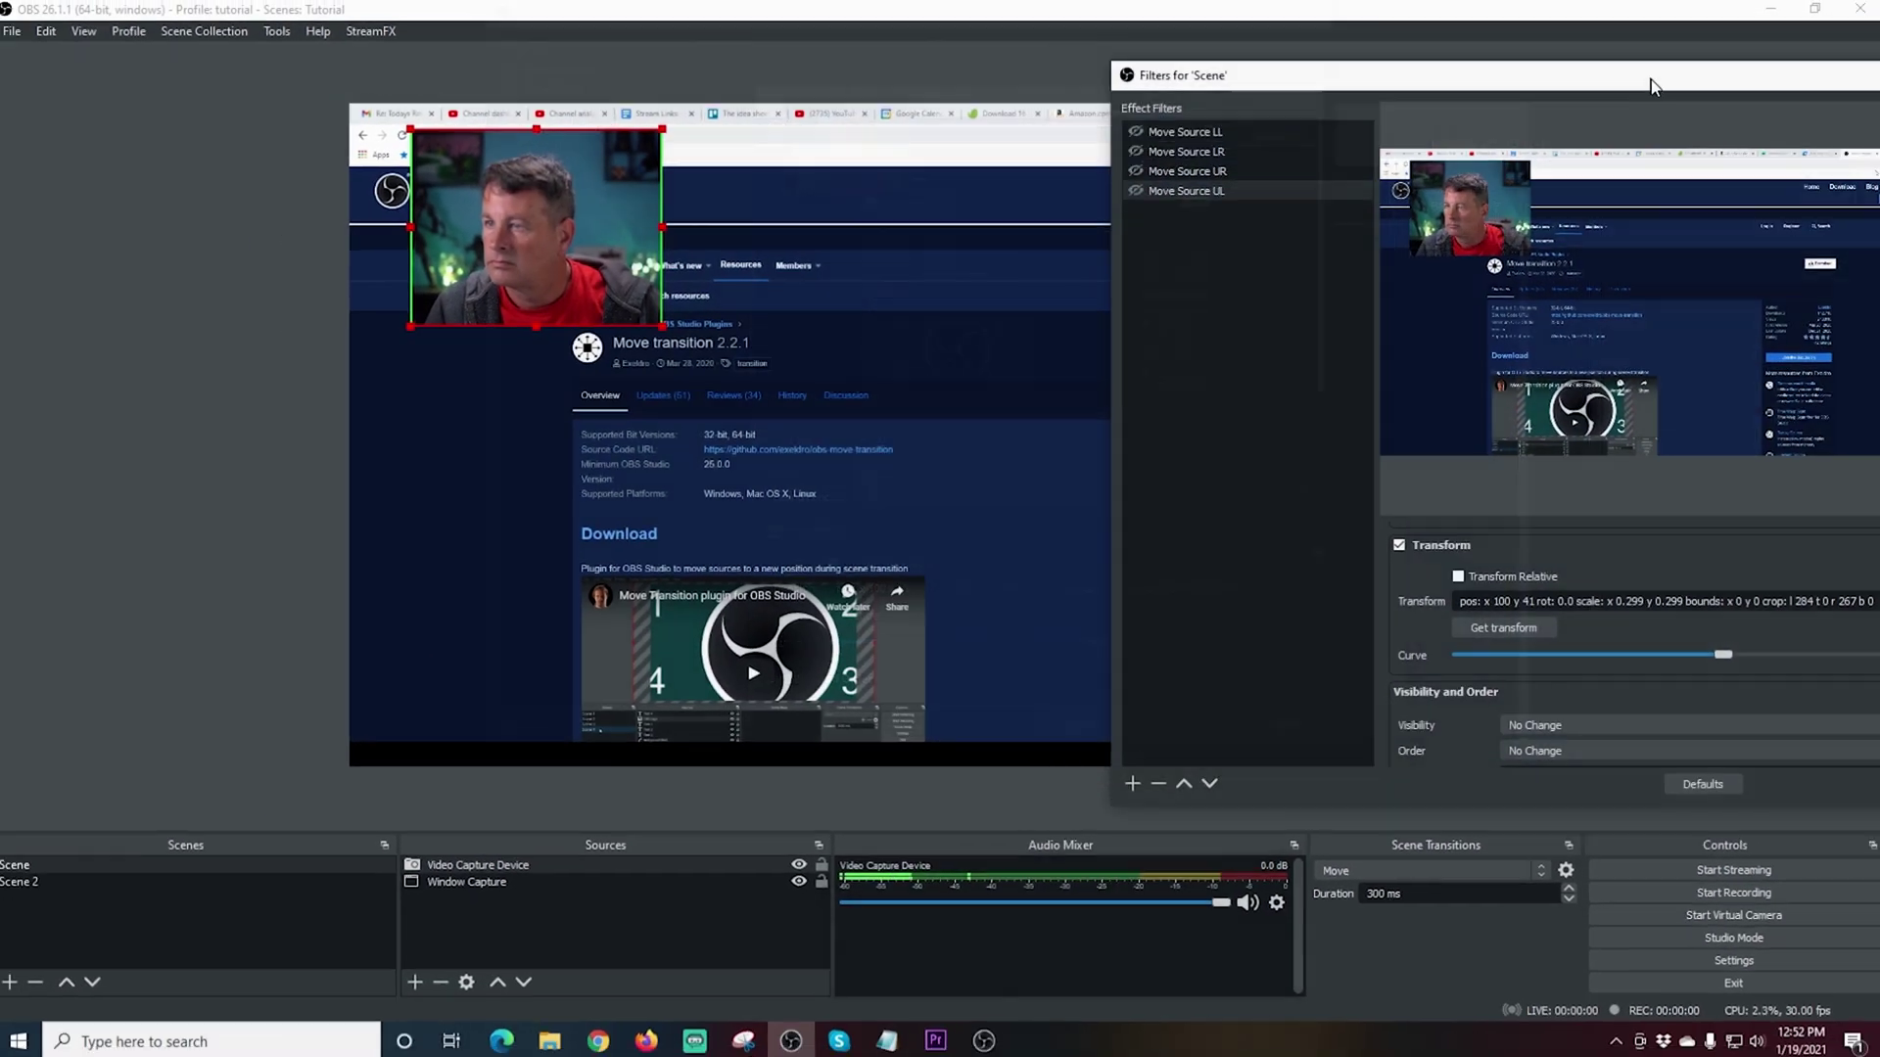
- Add a Move Source filter named "Move Source Middle" to Scene and set its source to Video Capture Device
{"action": "left_click_drag", "start_coordinate": [1649, 84], "coordinate": [1586, 62]}
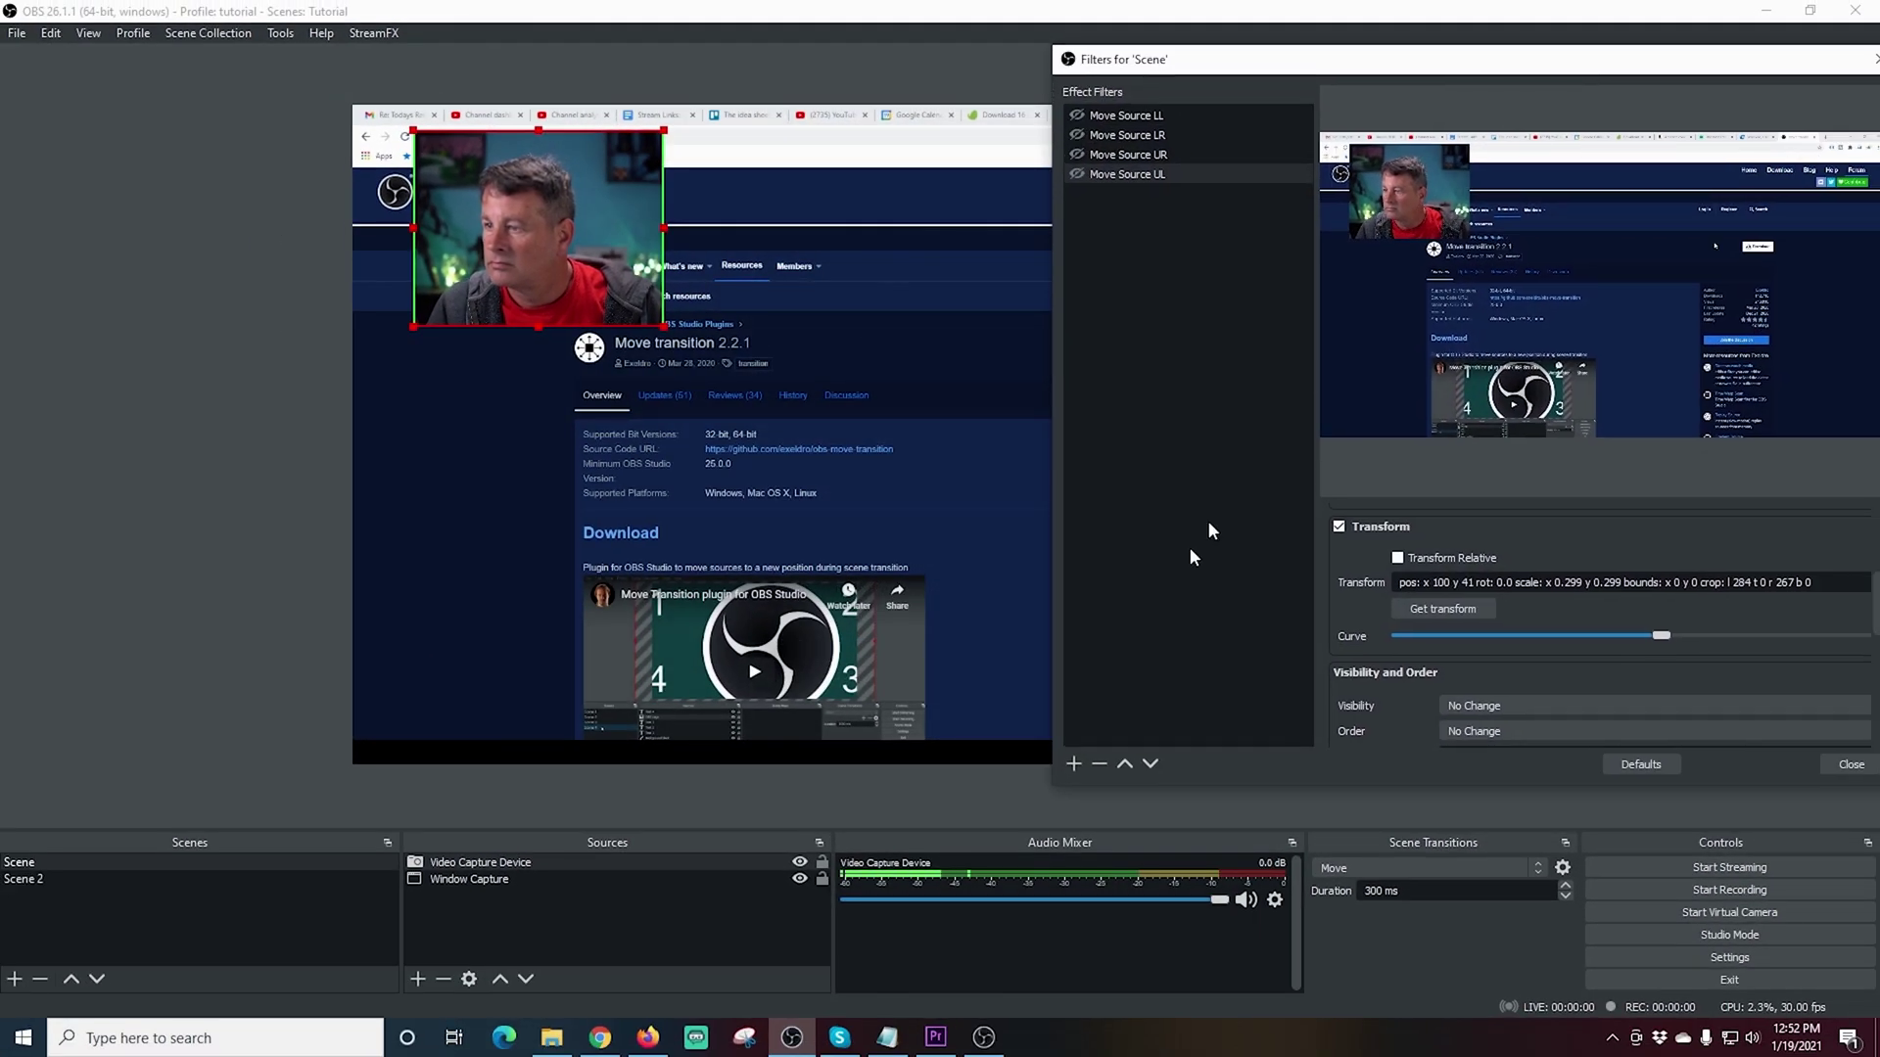
{"action": "left_click", "coordinate": [1074, 763]}
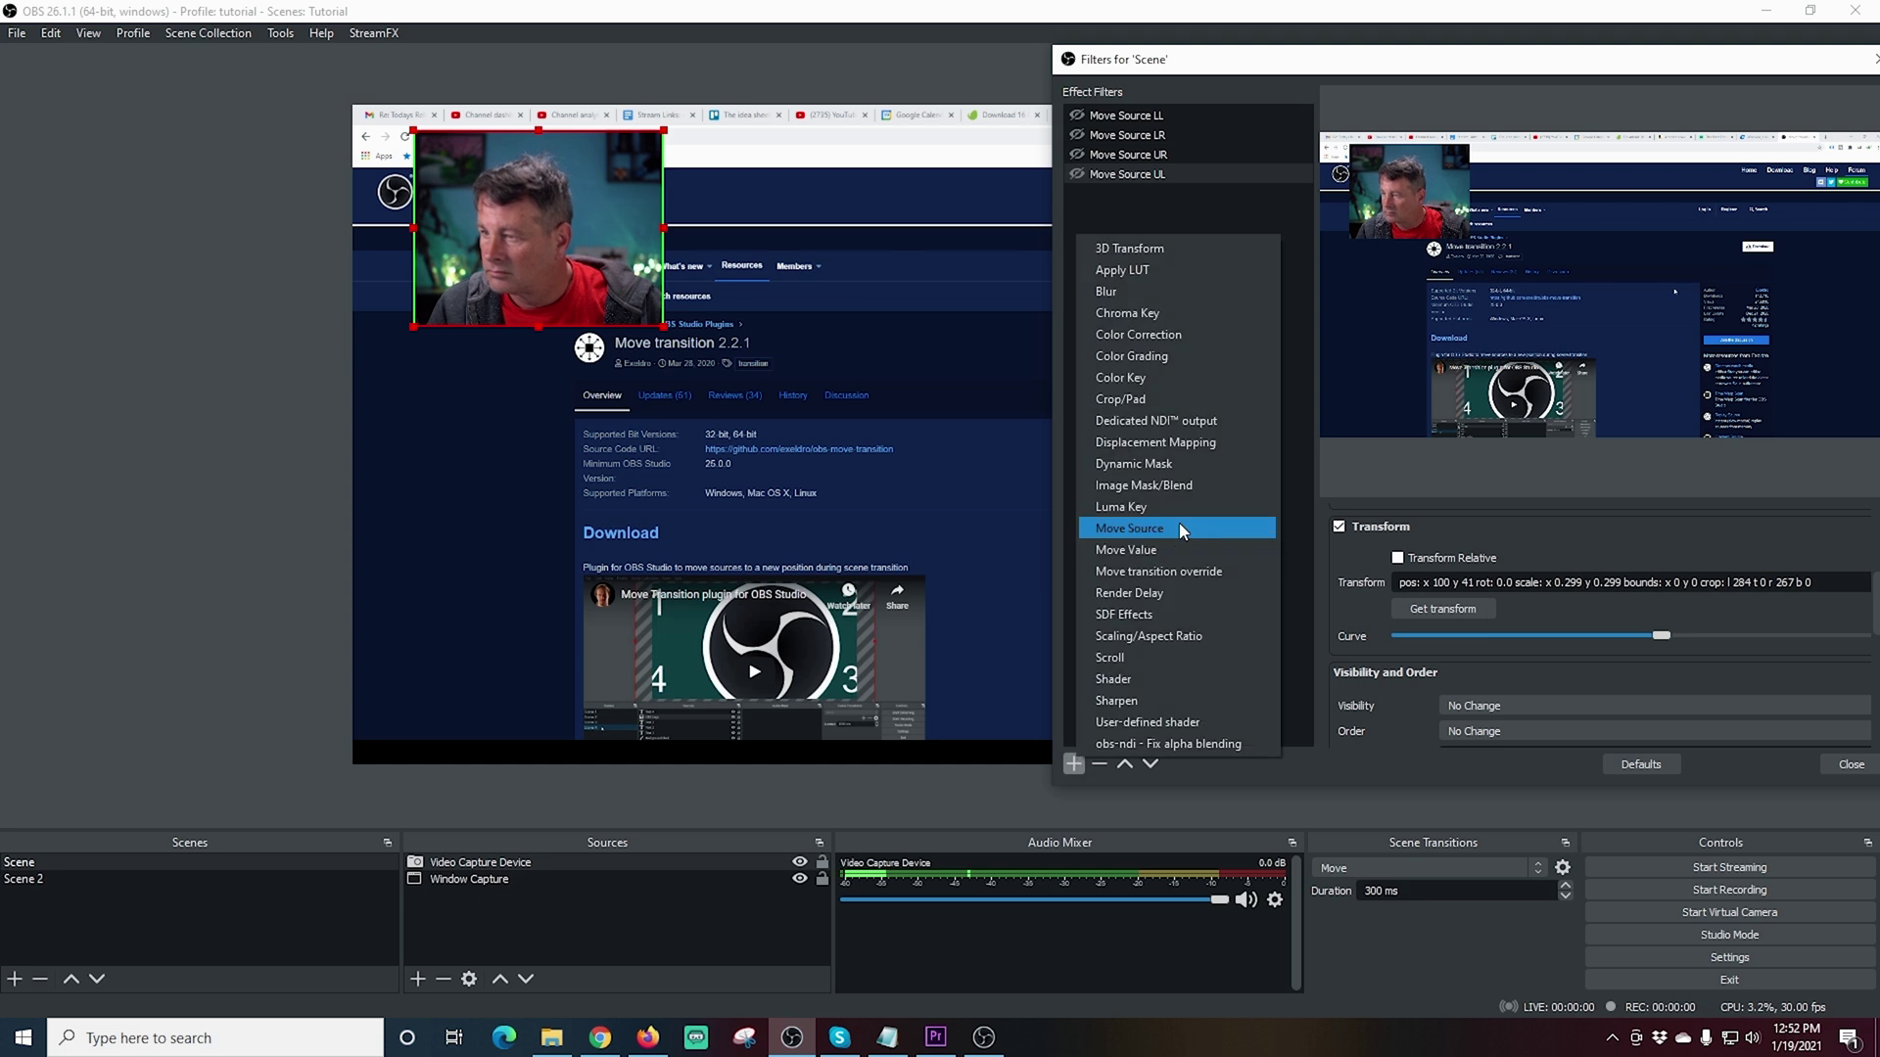
{"action": "left_click", "coordinate": [1173, 529]}
{"action": "type", "text": "Move Source Middle"}
{"action": "left_click", "coordinate": [1437, 456]}
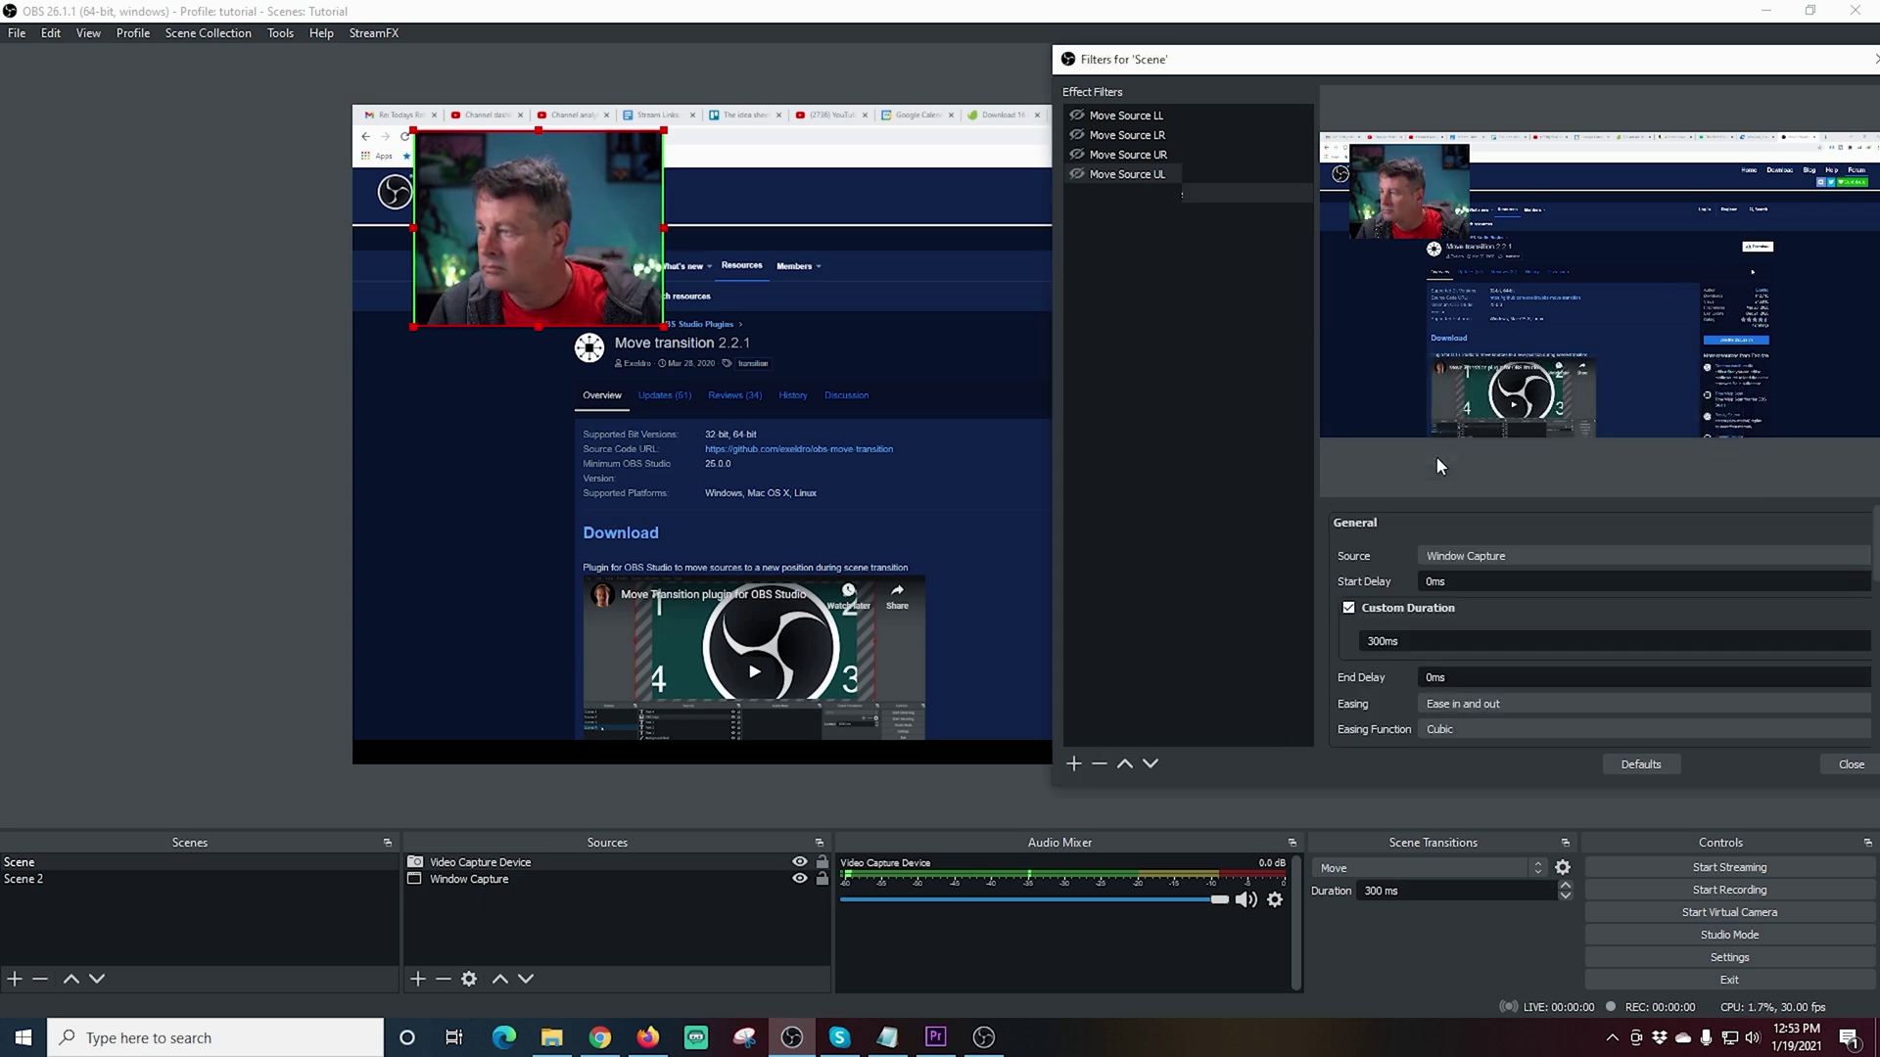
{"action": "left_click", "coordinate": [1430, 555]}
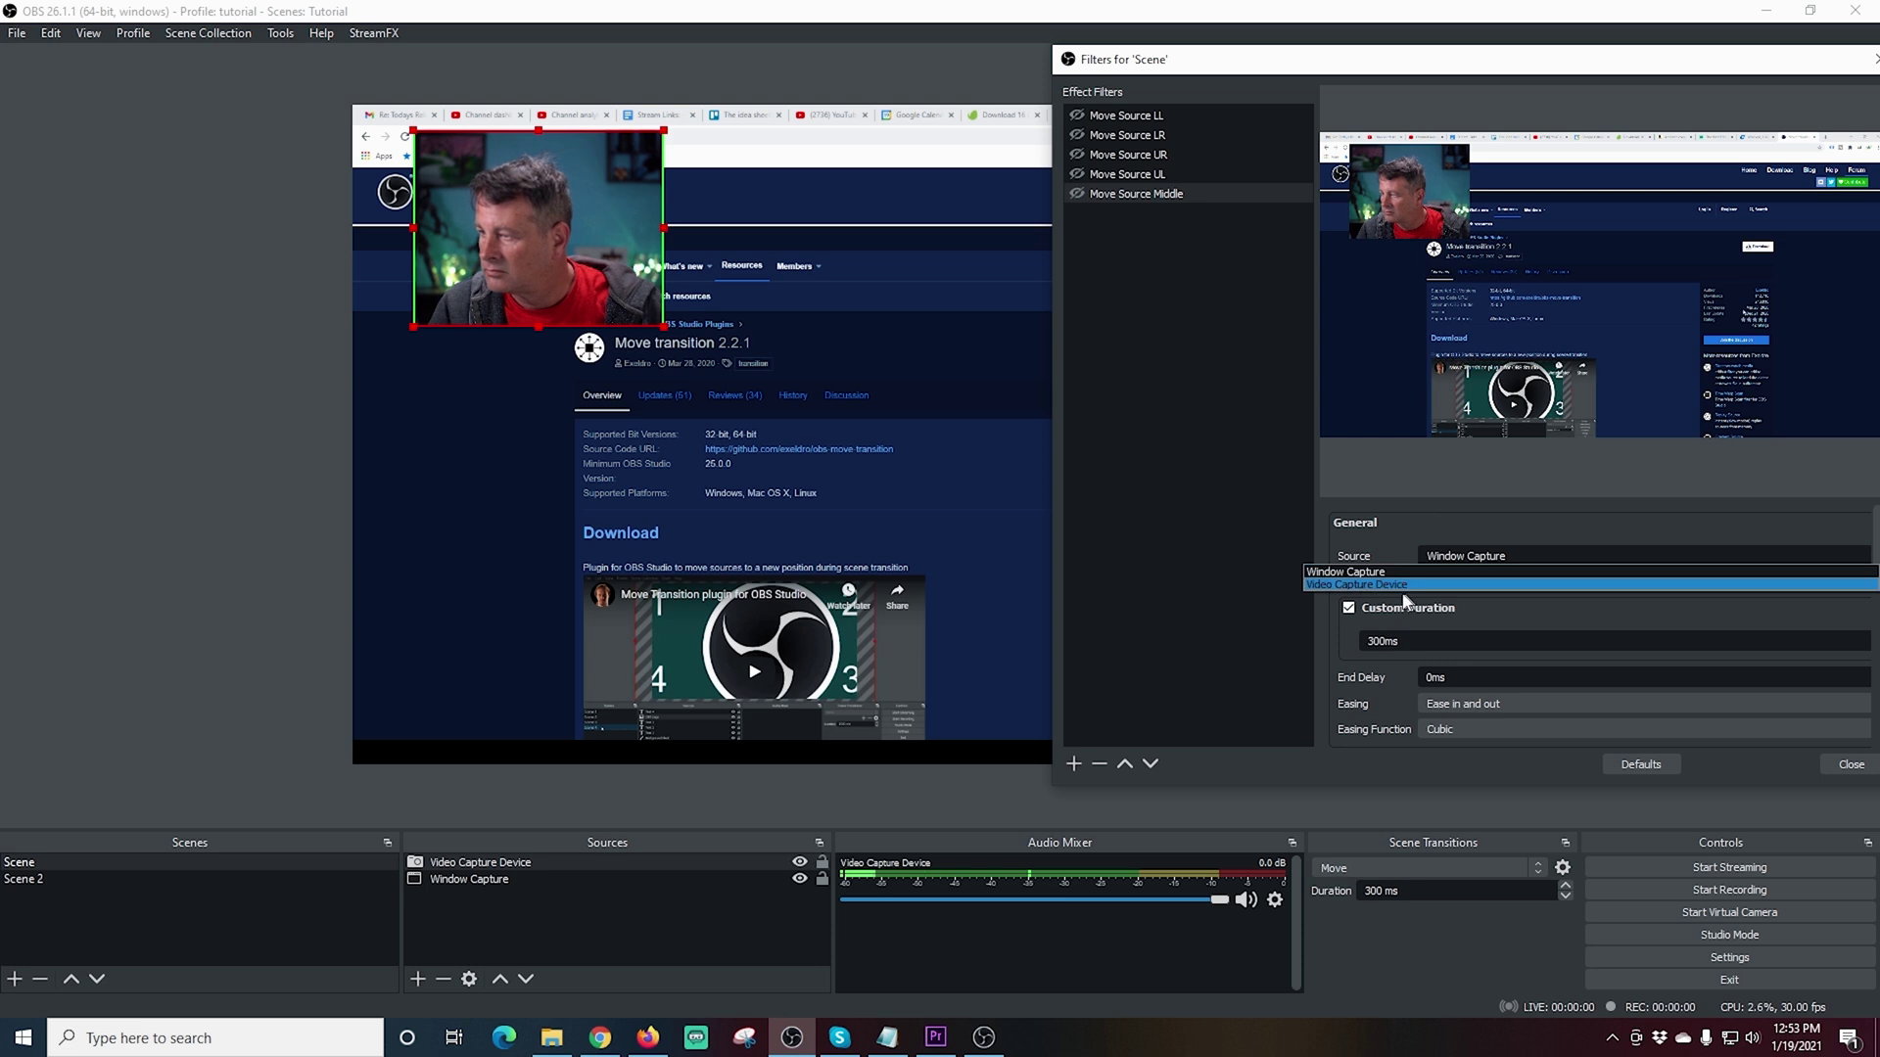
{"action": "left_click", "coordinate": [1361, 586]}
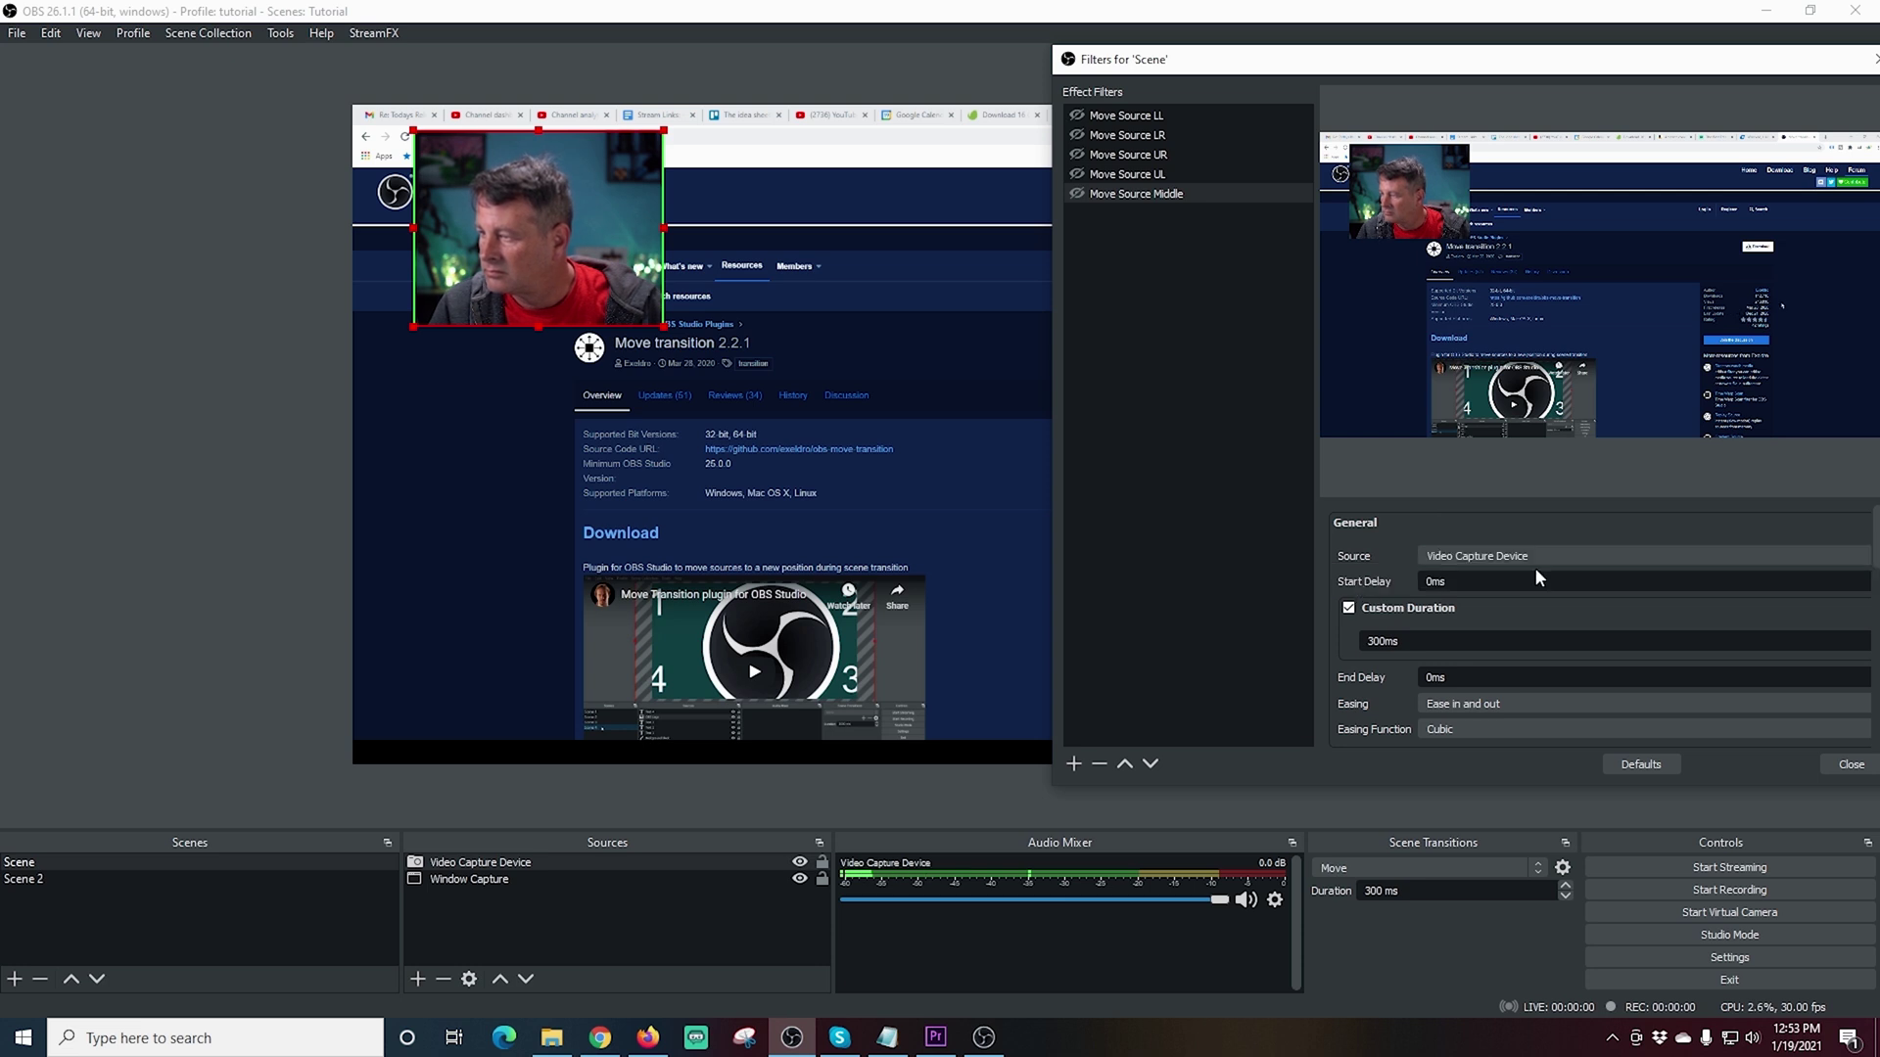
- Remove the webcam's side crops and enlarge it to about 0.547 scale in the middle of the canvas, at about x 466, y 274
{"action": "left_click_drag", "start_coordinate": [596, 219], "coordinate": [879, 429]}
{"action": "left_click_drag", "start_coordinate": [579, 428], "coordinate": [528, 428]}
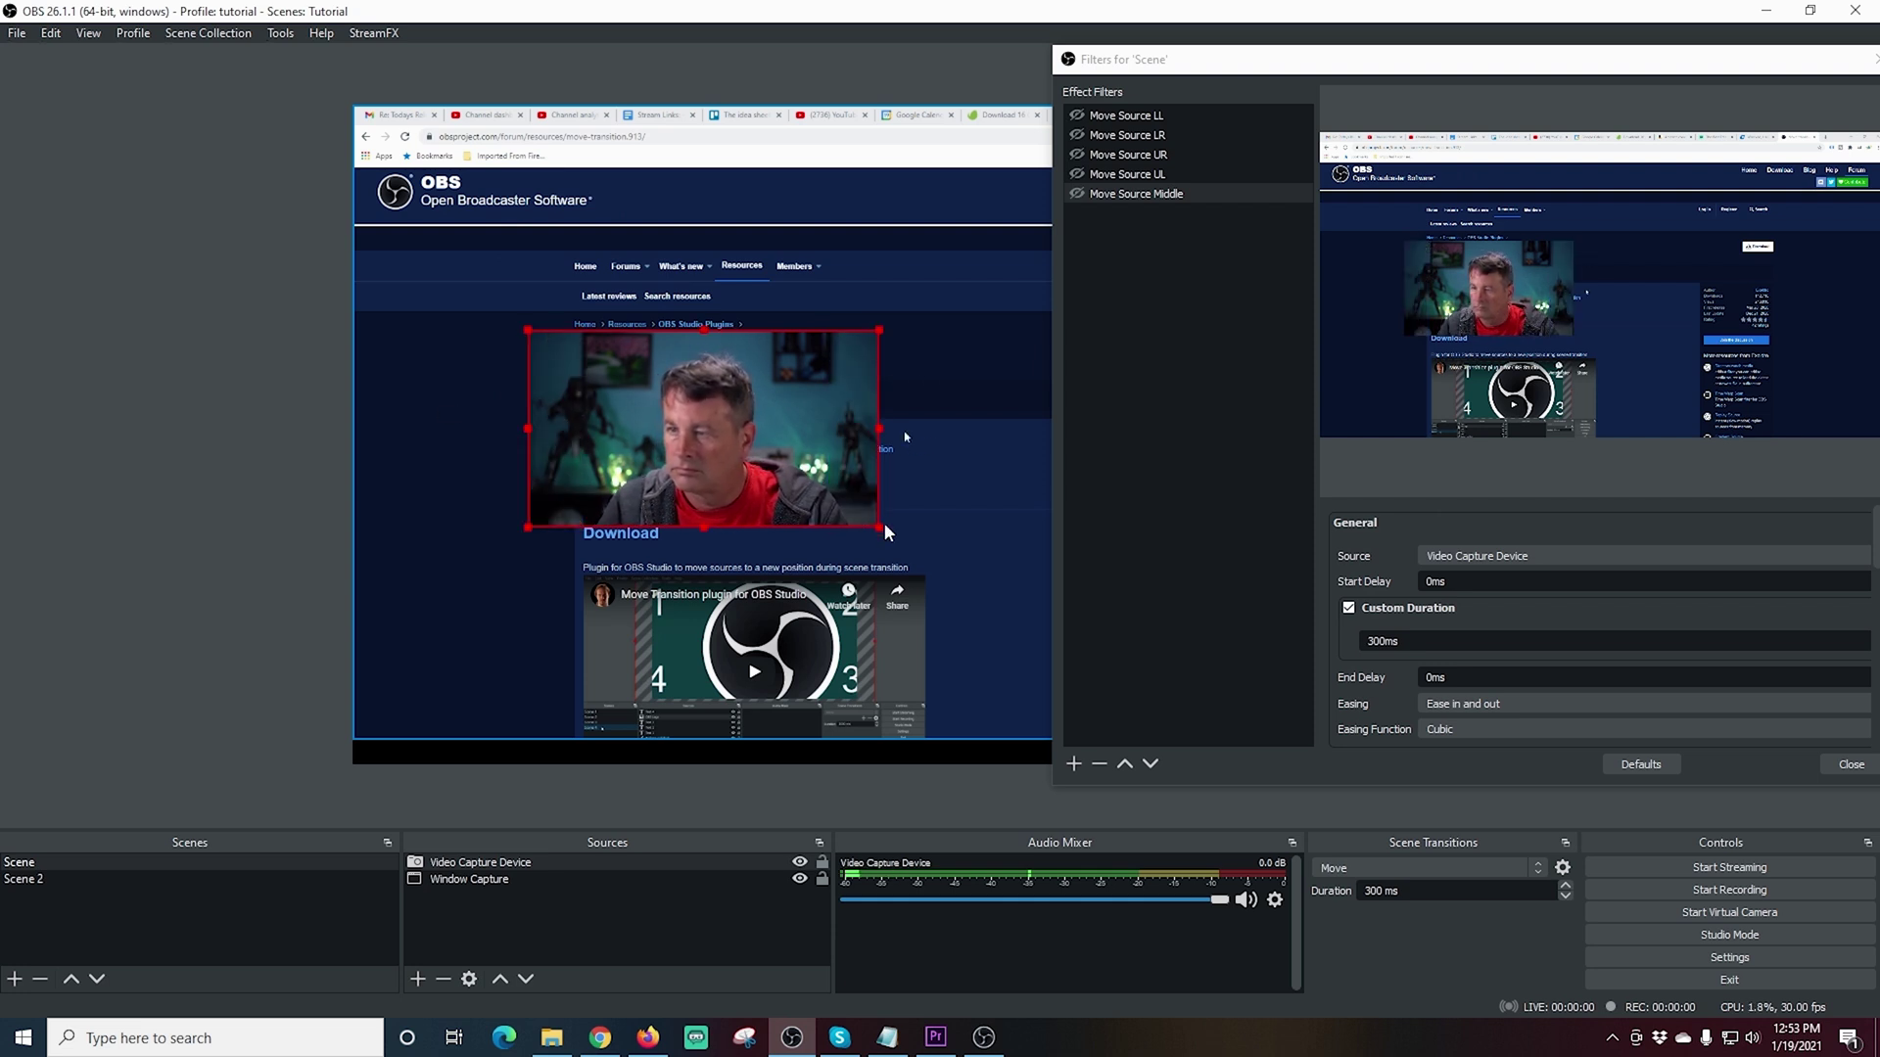
{"action": "left_click_drag", "start_coordinate": [880, 526], "coordinate": [1171, 679]}
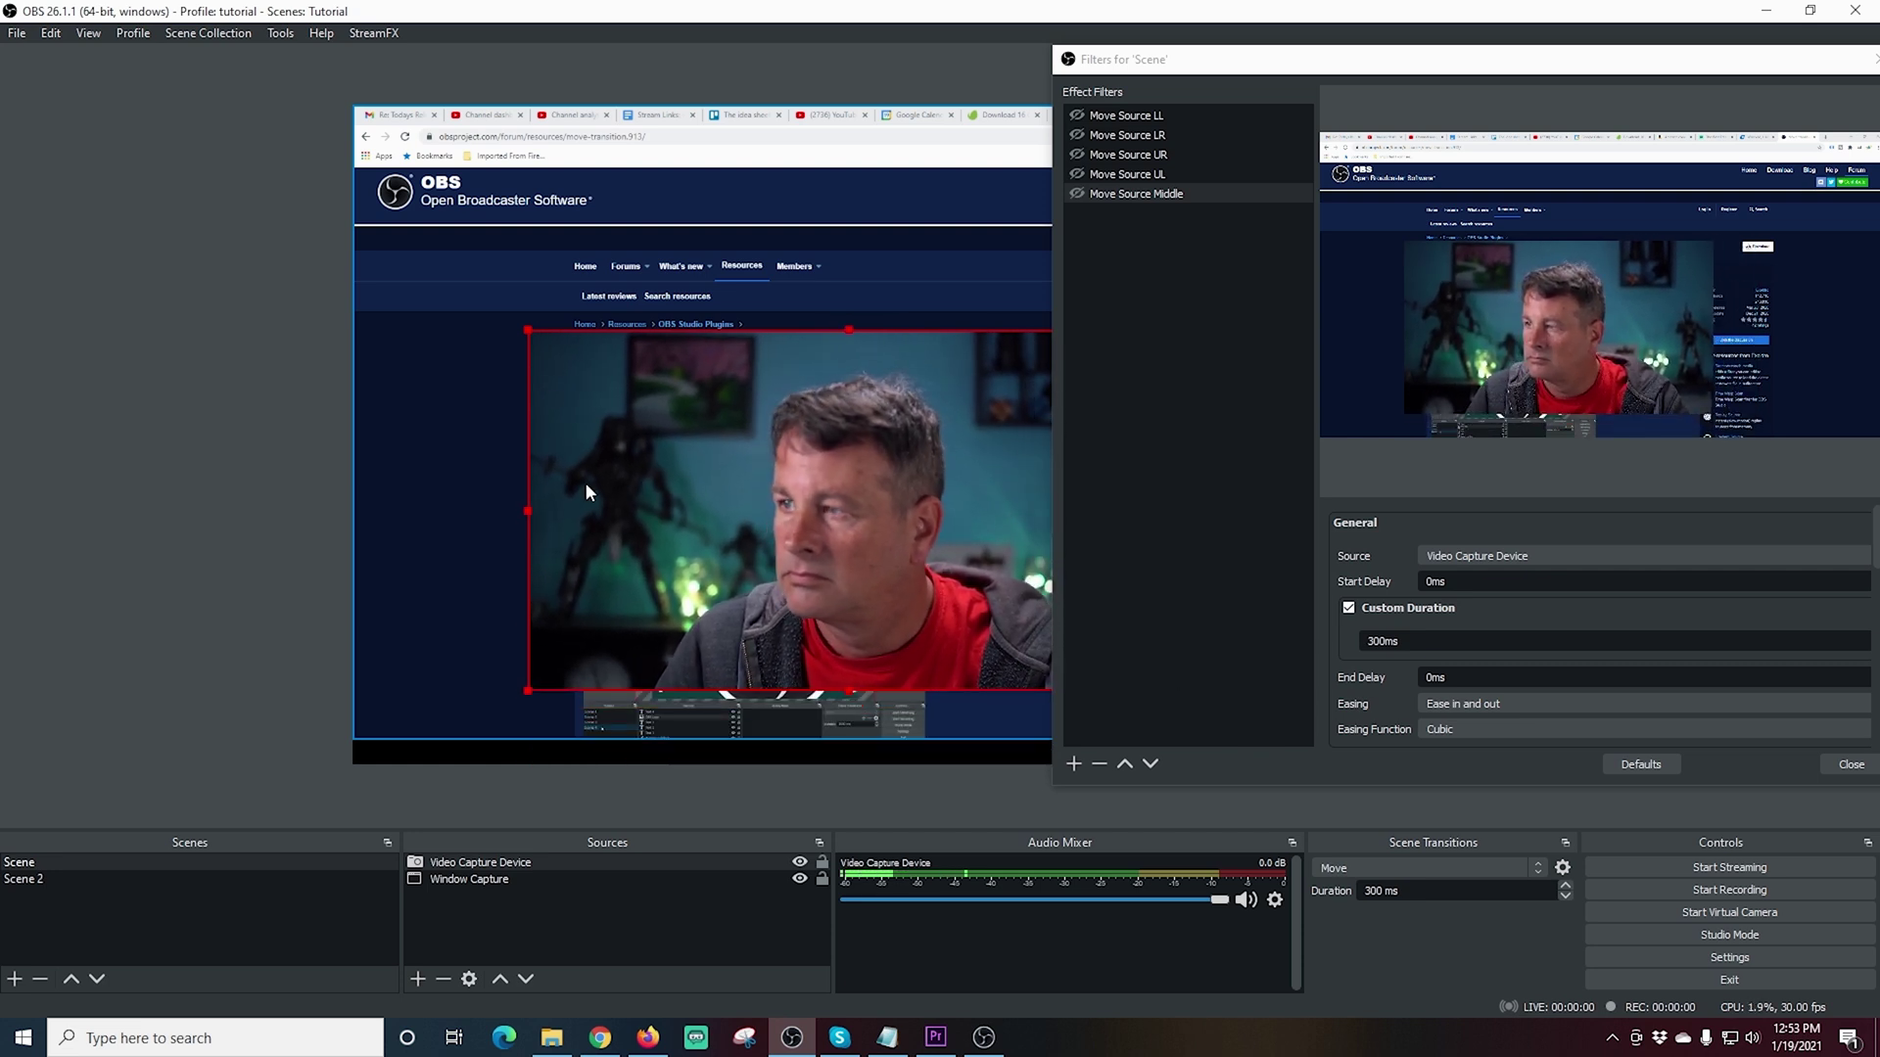
{"action": "left_click_drag", "start_coordinate": [1566, 59], "coordinate": [1478, 48]}
{"action": "left_click_drag", "start_coordinate": [731, 563], "coordinate": [841, 507]}
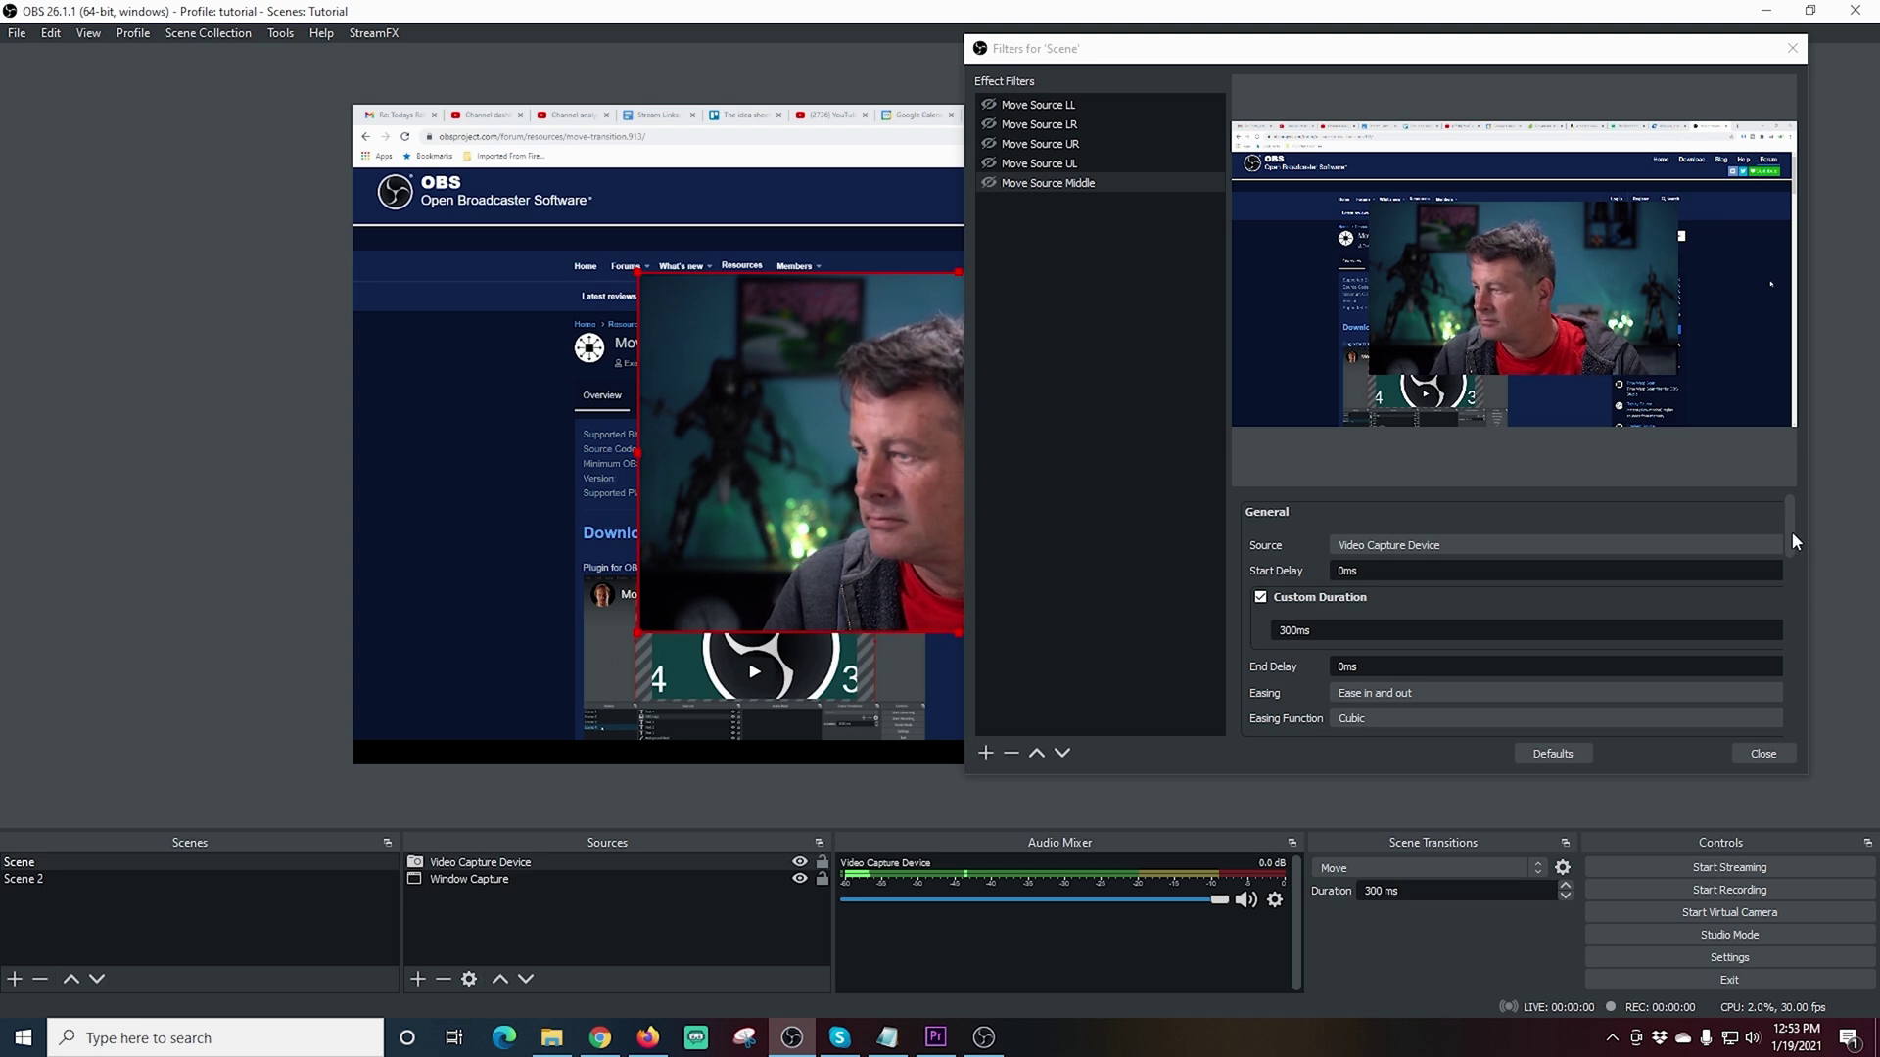
- Get the webcam's current transform for Move Source Middle and close the scene's filters
{"action": "scroll", "coordinate": [1795, 542], "scroll_direction": "down", "scroll_amount": 5}
{"action": "left_click", "coordinate": [1354, 609]}
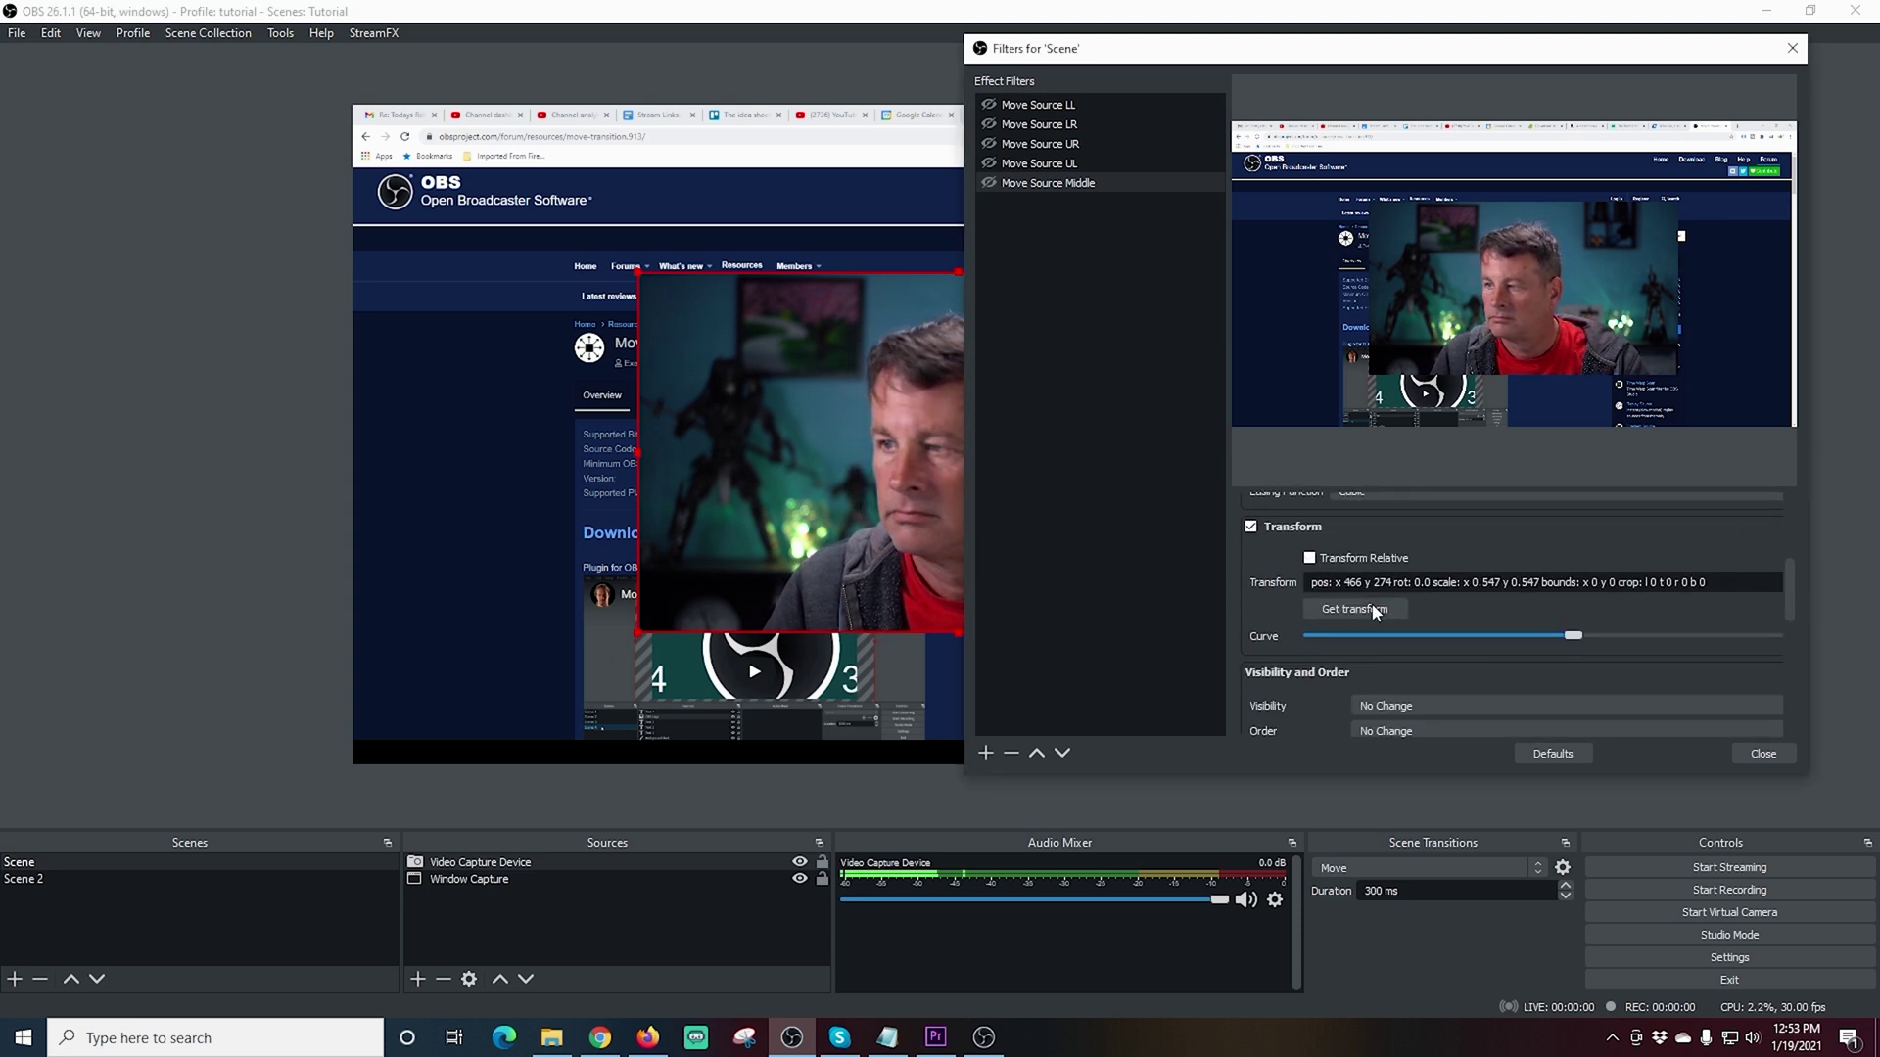
{"action": "left_click", "coordinate": [1764, 754]}
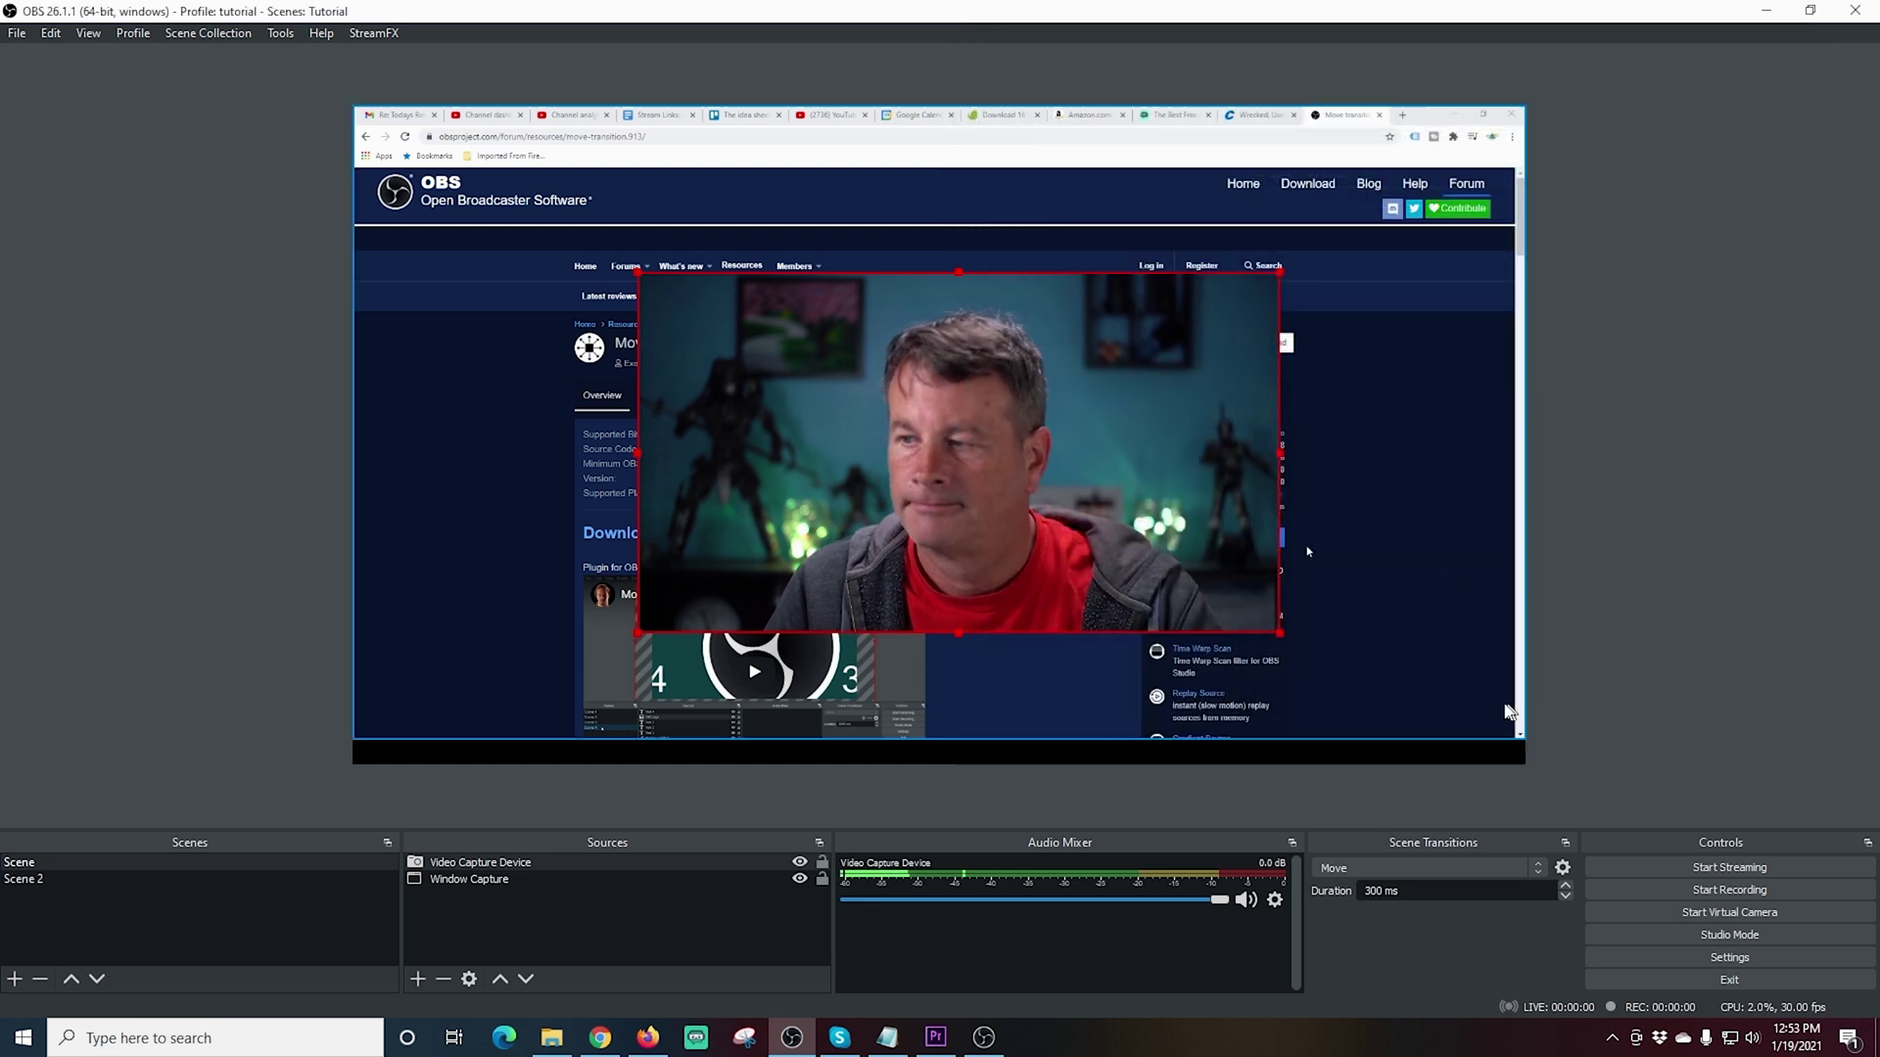
- Assign Scene's hotkeys: Num 1 to Move Source LL, Num 3 to LR, Num 9 to UR, Num 7 to UL and Num 5 to Middle; save the settings
{"action": "left_click", "coordinate": [1728, 958]}
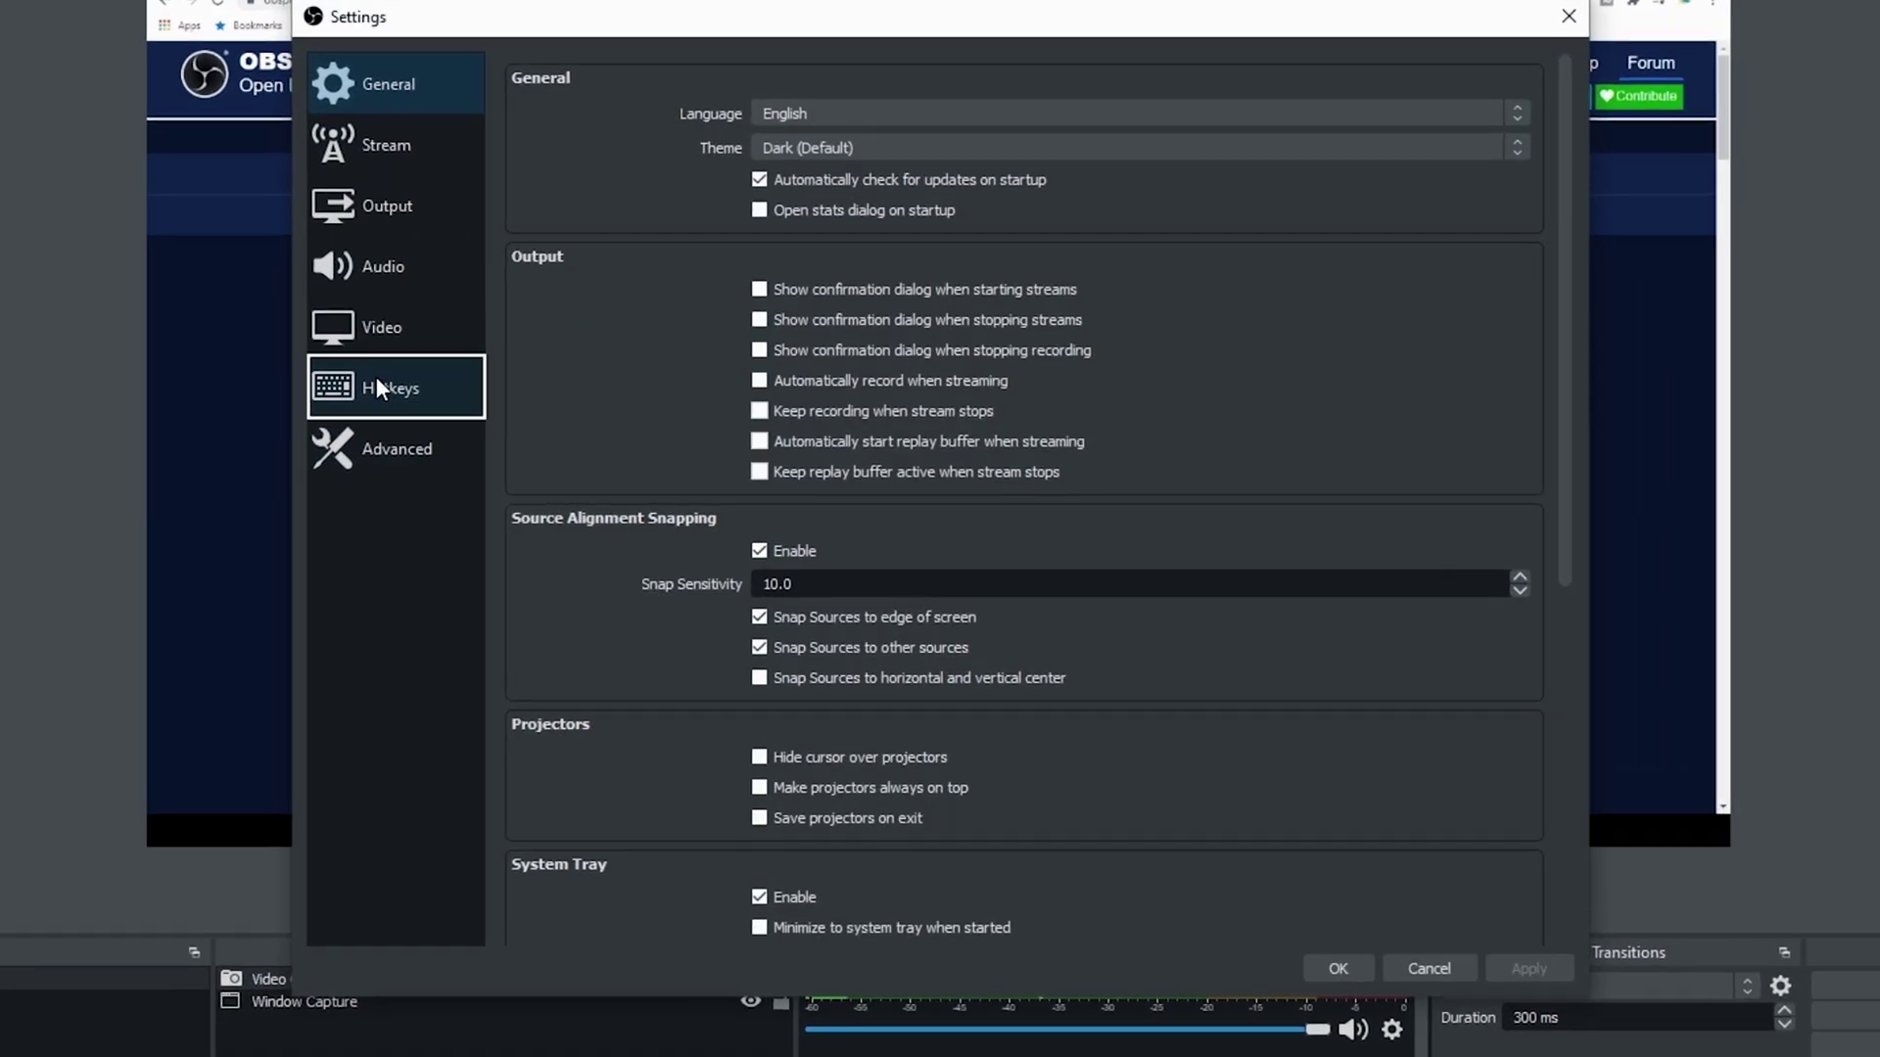
{"action": "left_click", "coordinate": [482, 412]}
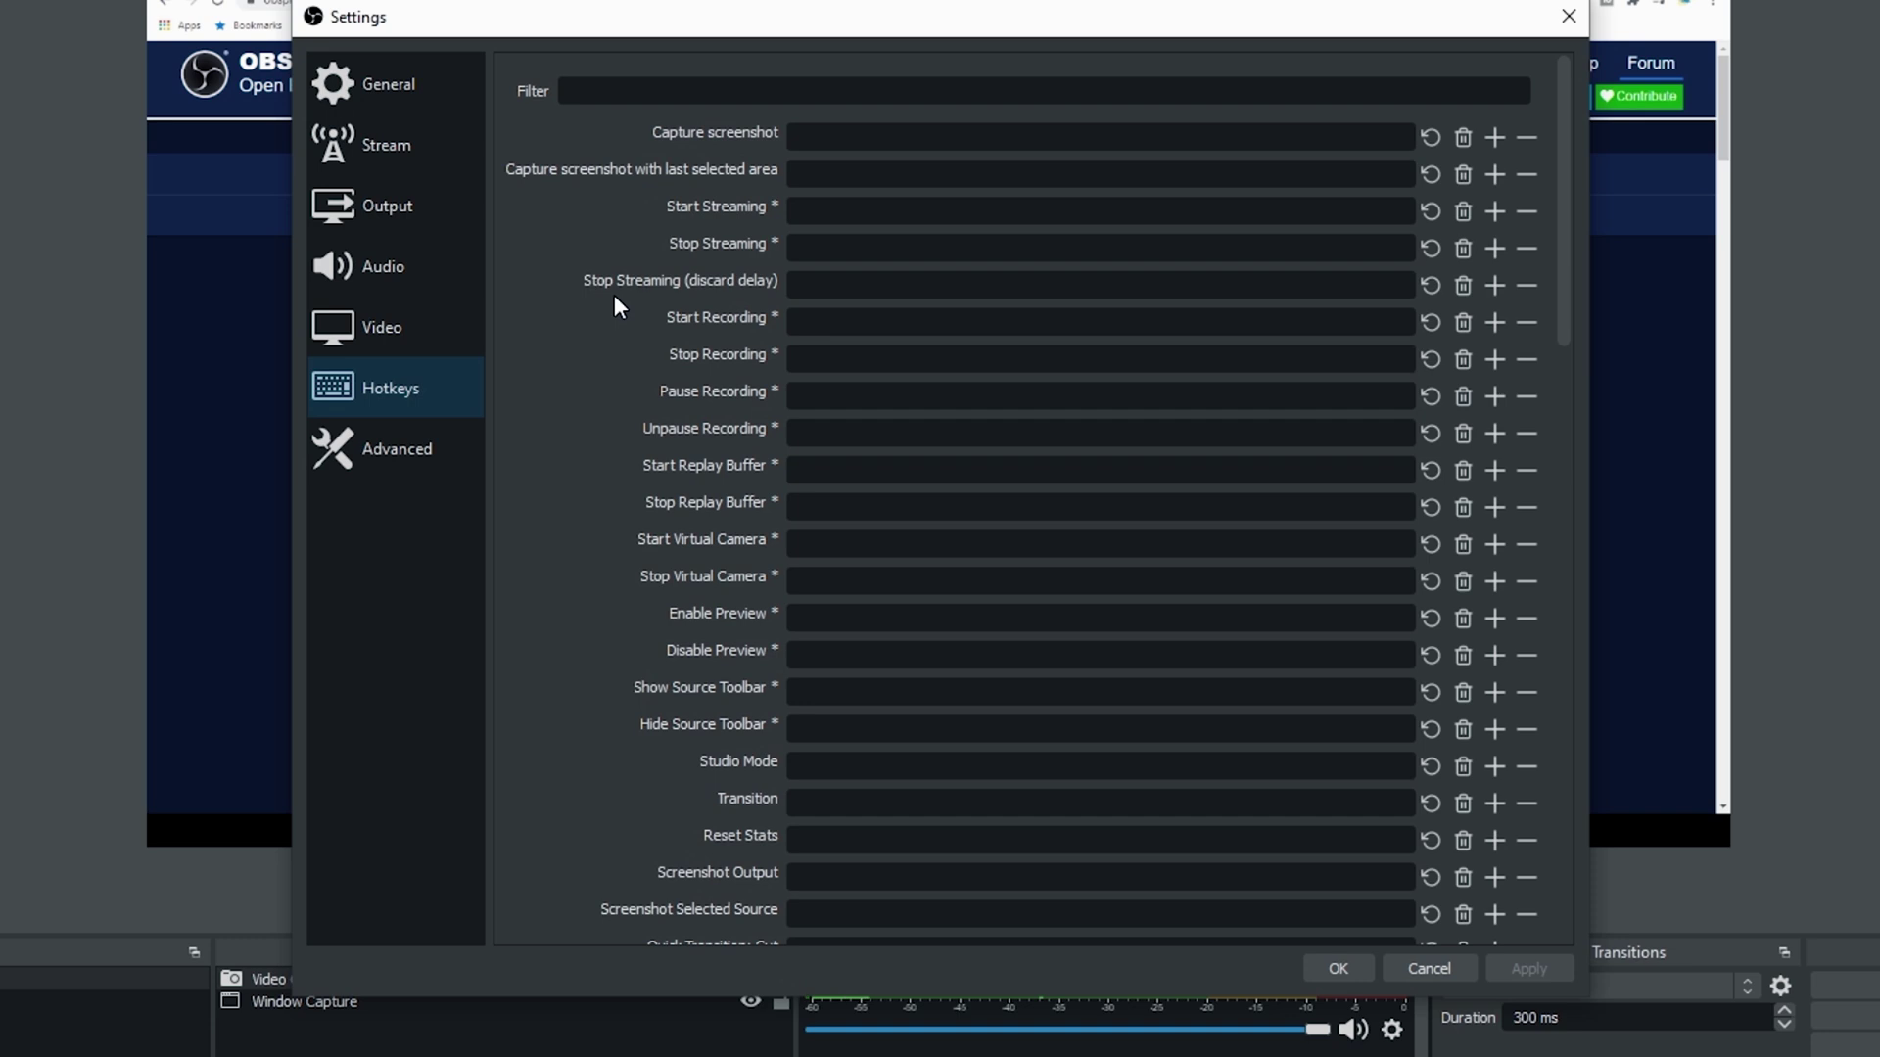
{"action": "scroll", "coordinate": [614, 297], "scroll_direction": "down", "scroll_amount": 4}
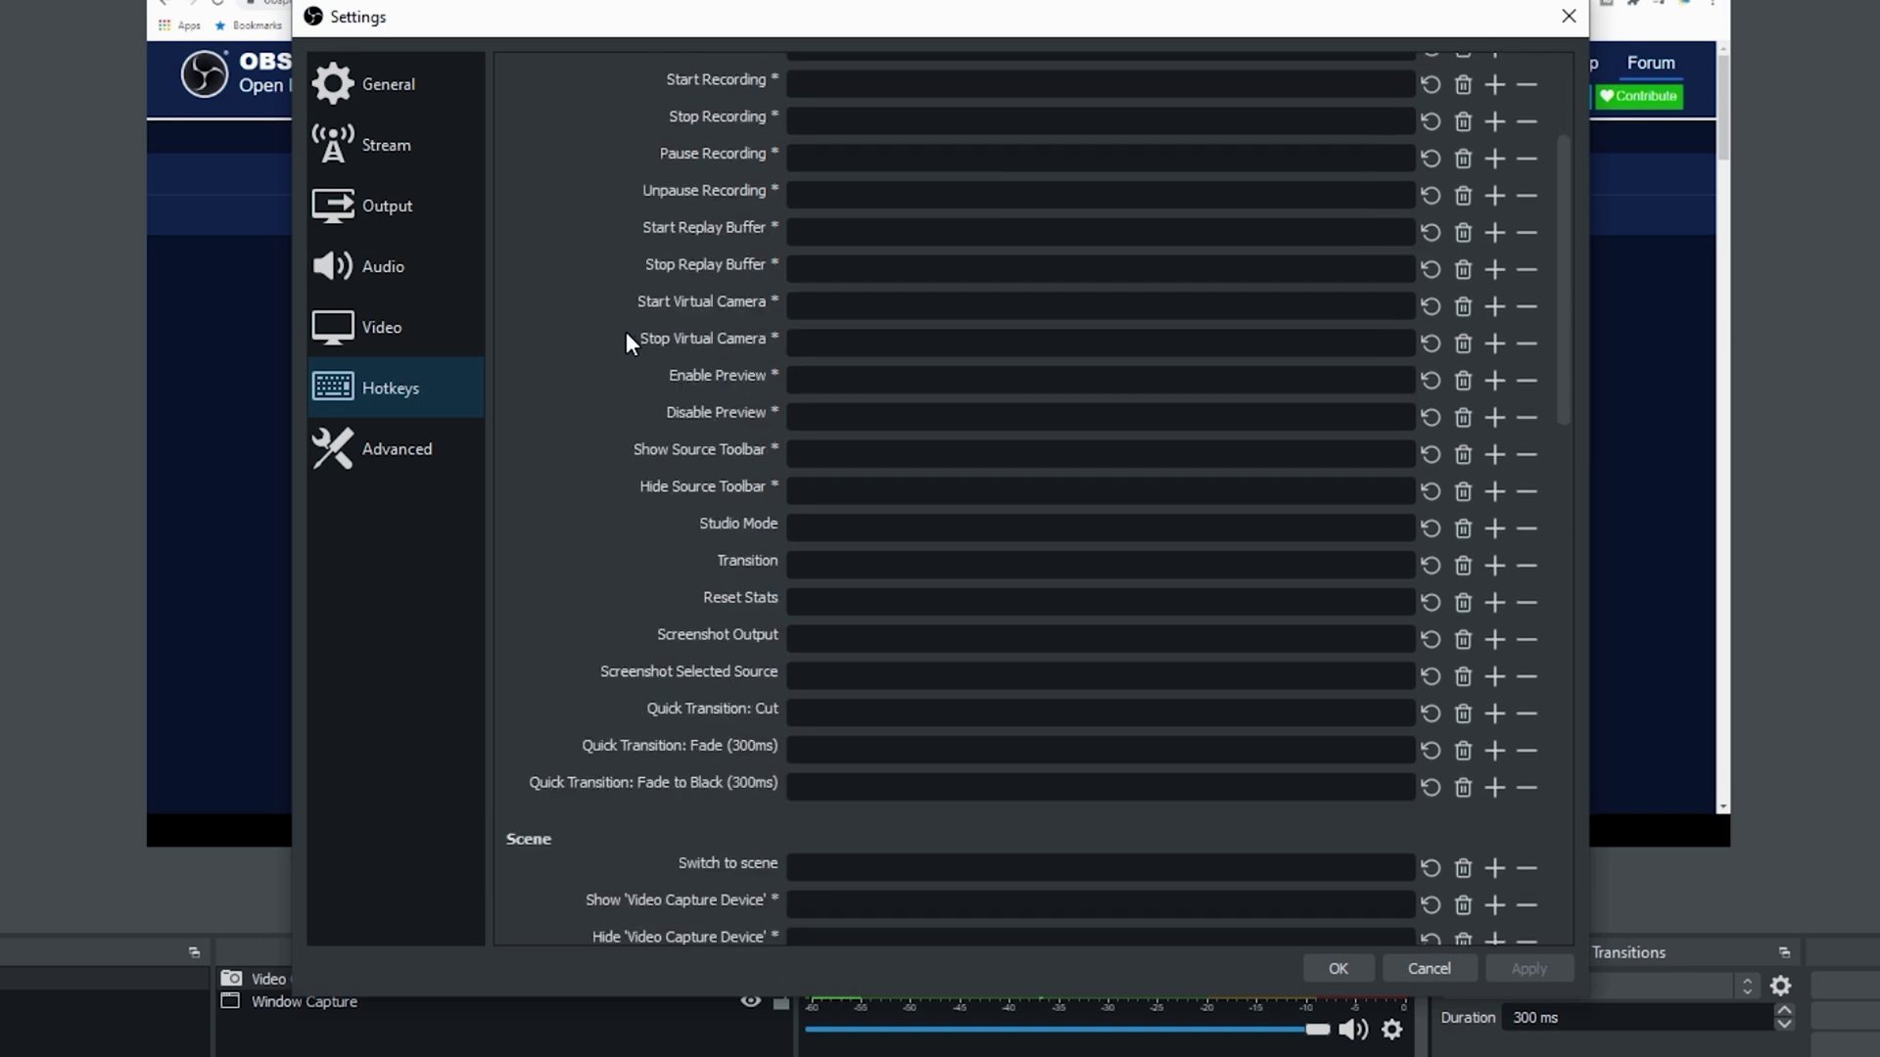
{"action": "scroll", "coordinate": [625, 331], "scroll_direction": "down", "scroll_amount": 6}
{"action": "scroll", "coordinate": [647, 367], "scroll_direction": "down", "scroll_amount": 1}
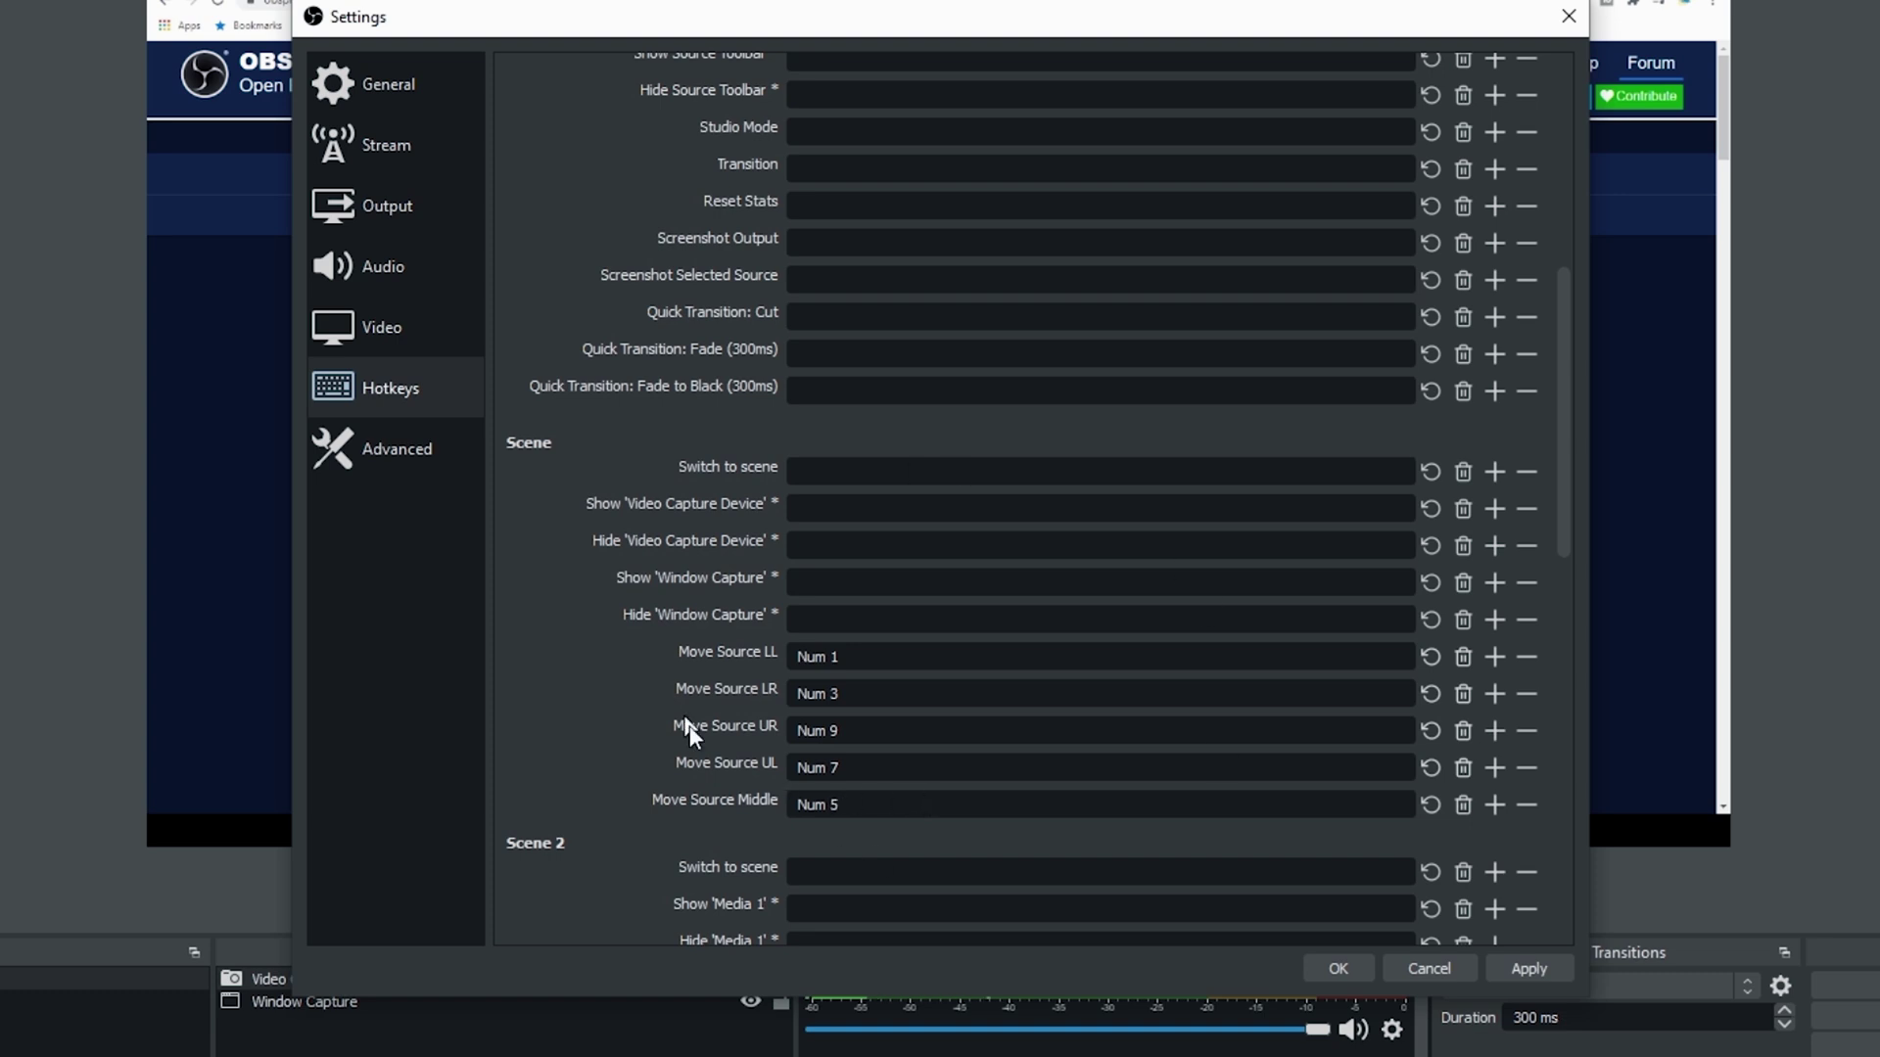
{"action": "left_click", "coordinate": [1519, 967]}
{"action": "left_click", "coordinate": [1288, 916]}
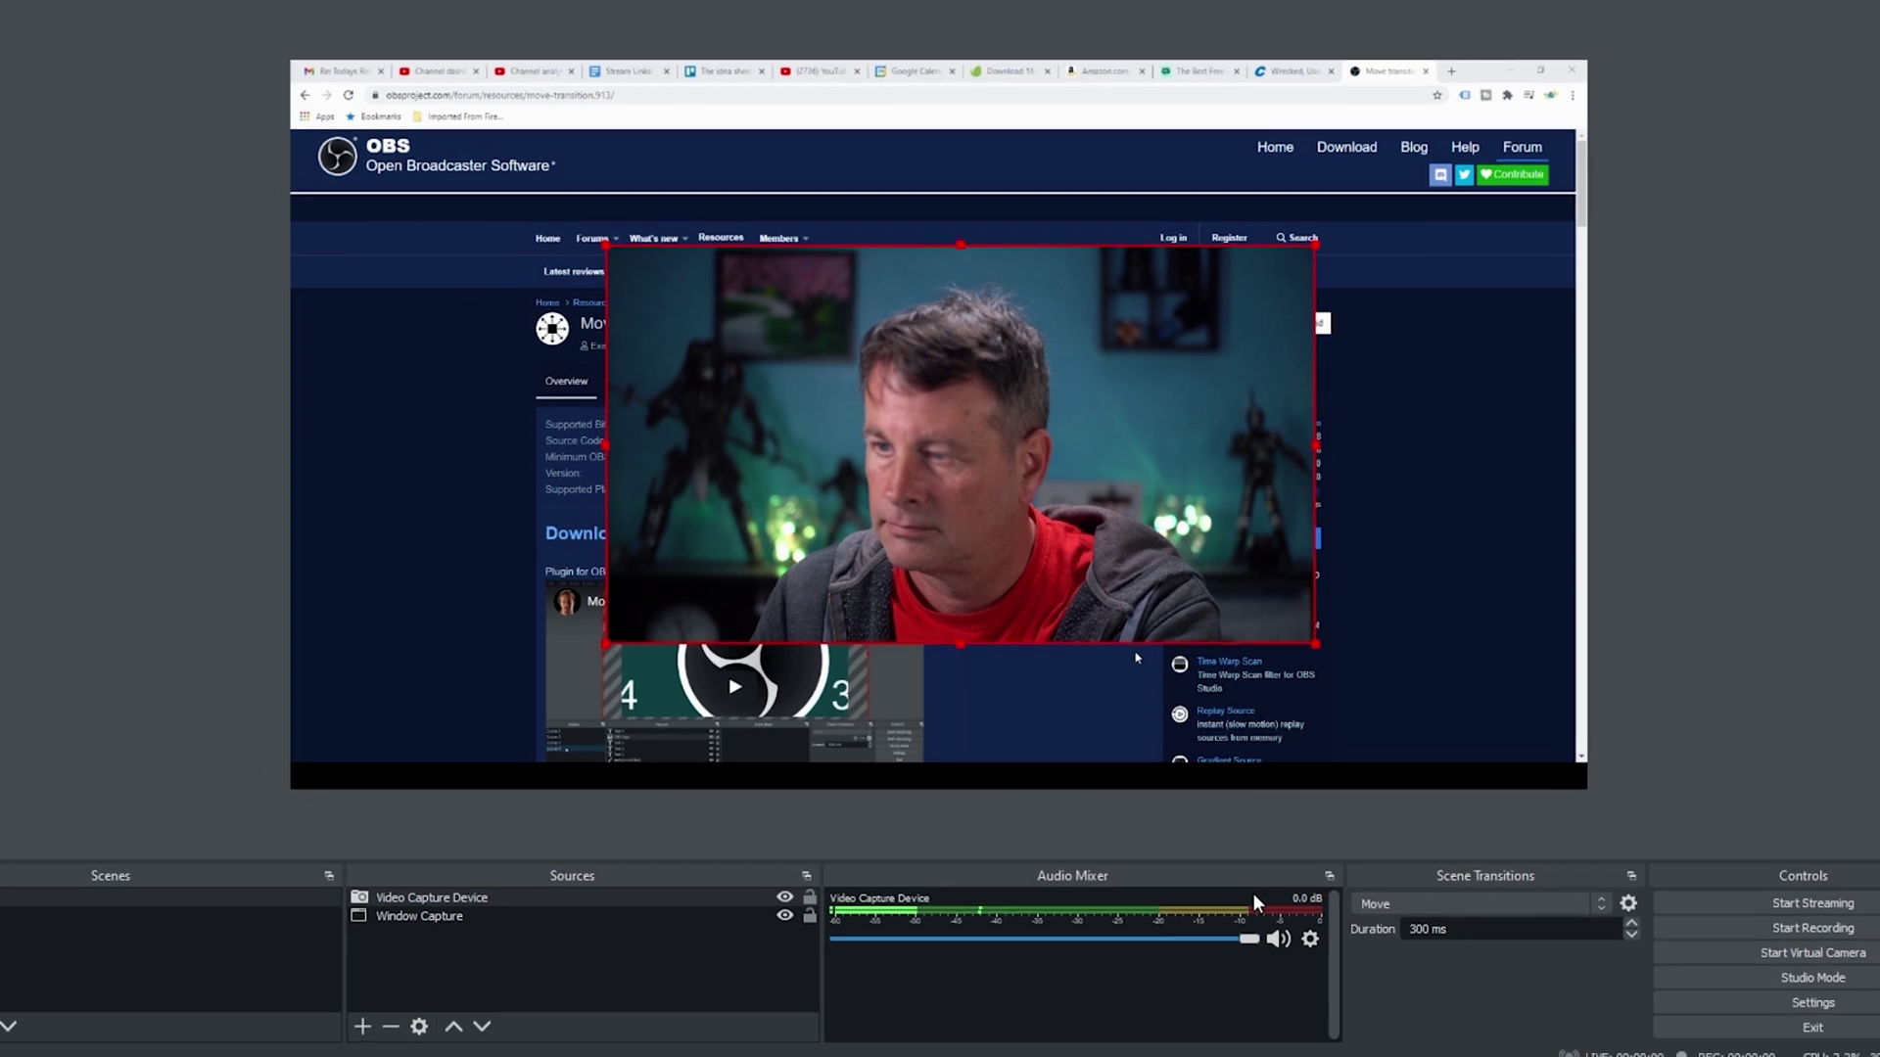